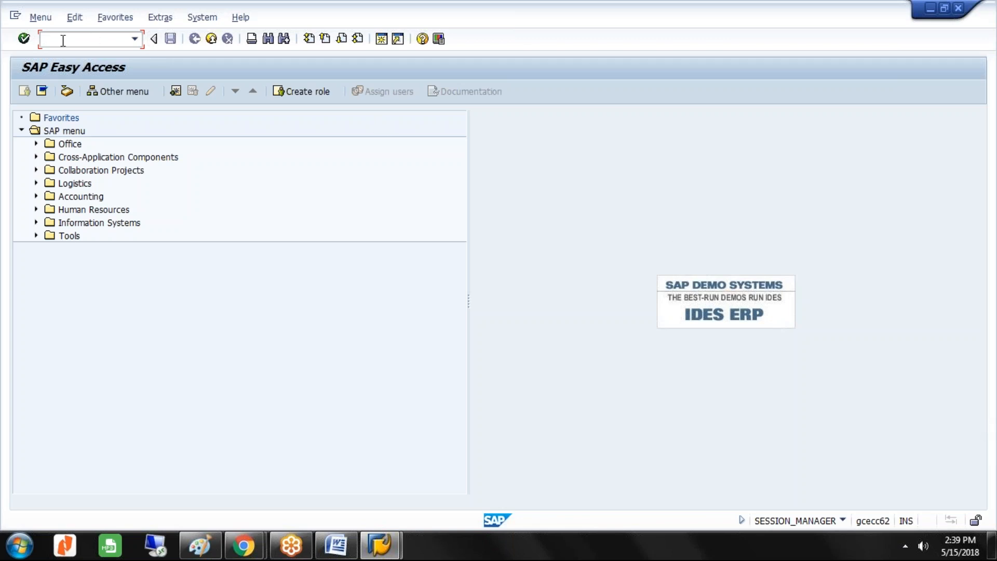
Open transaction OBA7 to reach the document types overview
text(OBA7)
key(Return)
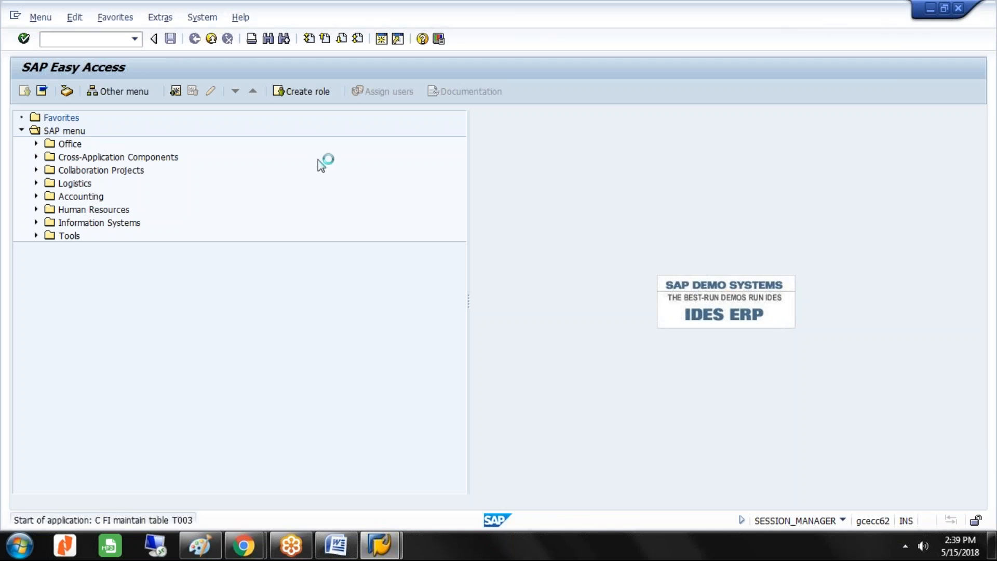
Switch to Paint and add the lines "ACCOUNT GROUPS", "SHARE CAPITAL----" and "CURRENT ASS" below the "MONTH END PROVISIONS---" heading
click(206, 547)
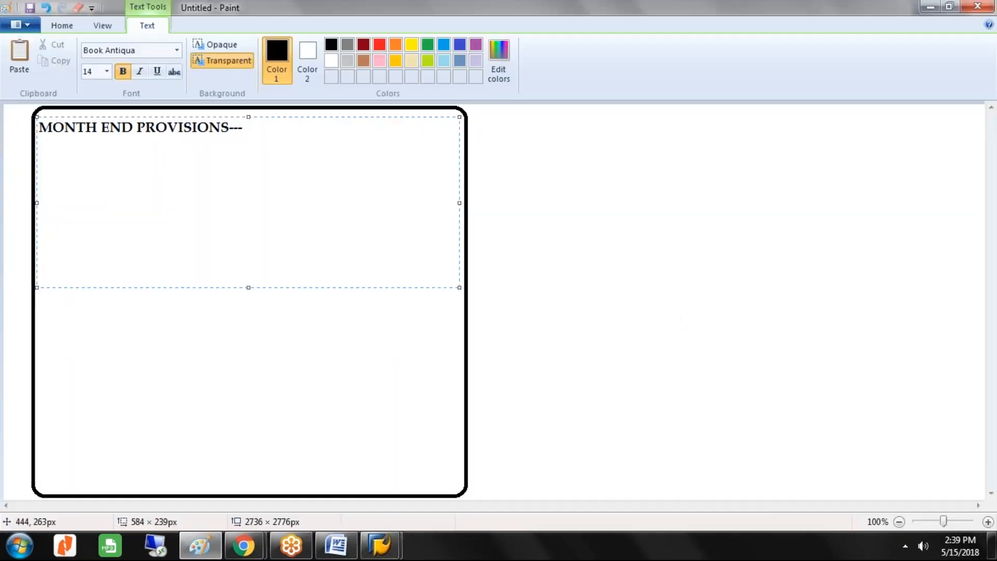
key(Return)
text(ACCOUNT)
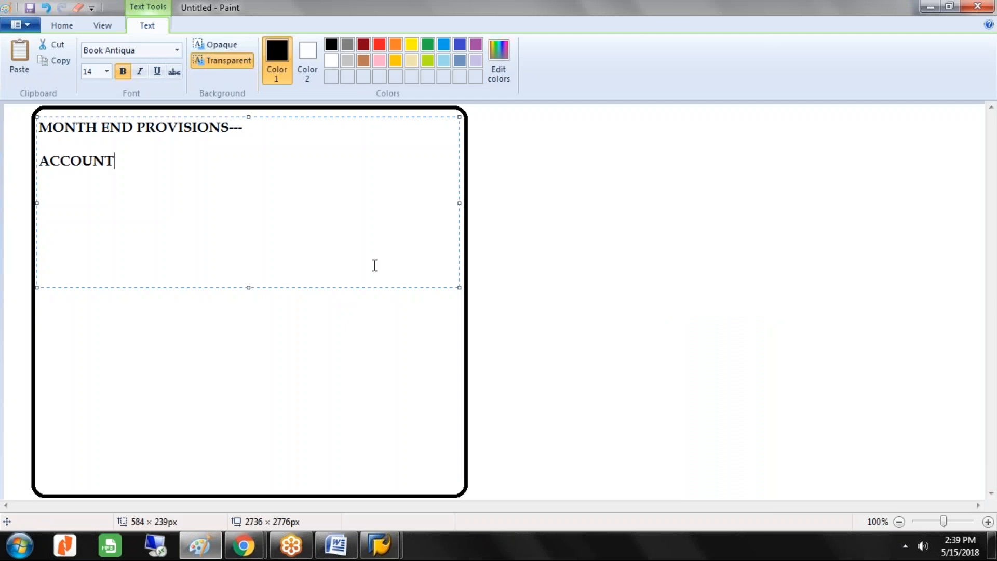
text( GROUPS)
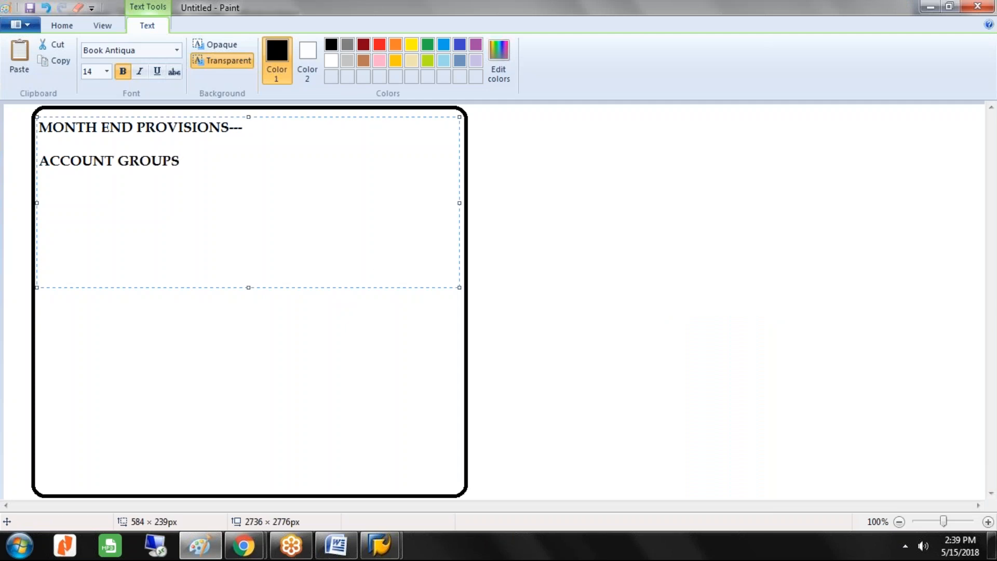
key(Return)
text(SHARE CAPITAL)
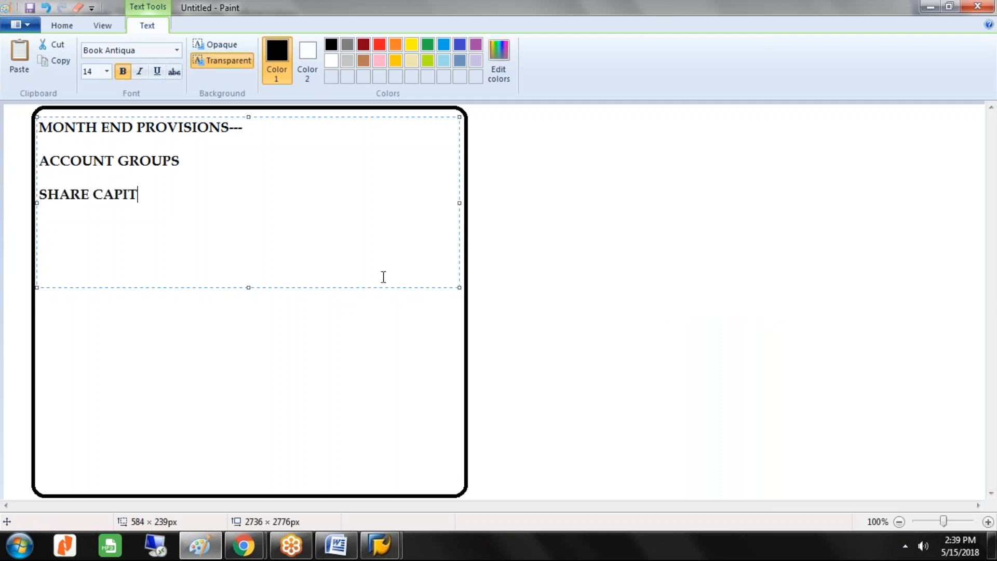
text(----  CURRENT)
text( ASET)
key(BackSpace)
key(BackSpace)
text(S)
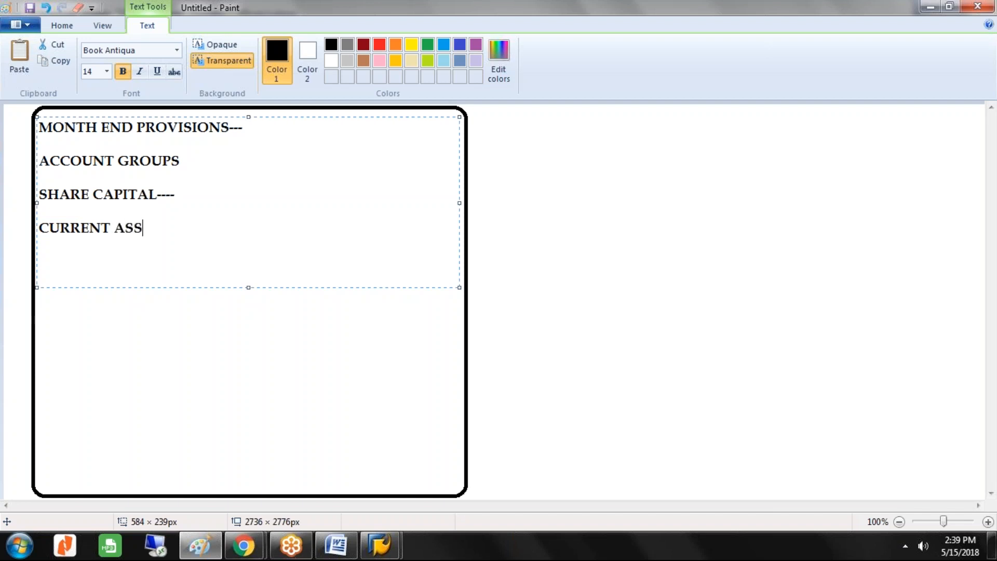
Switch back to SAP and run transaction OBD4 to reach the G/L account groups
click(387, 547)
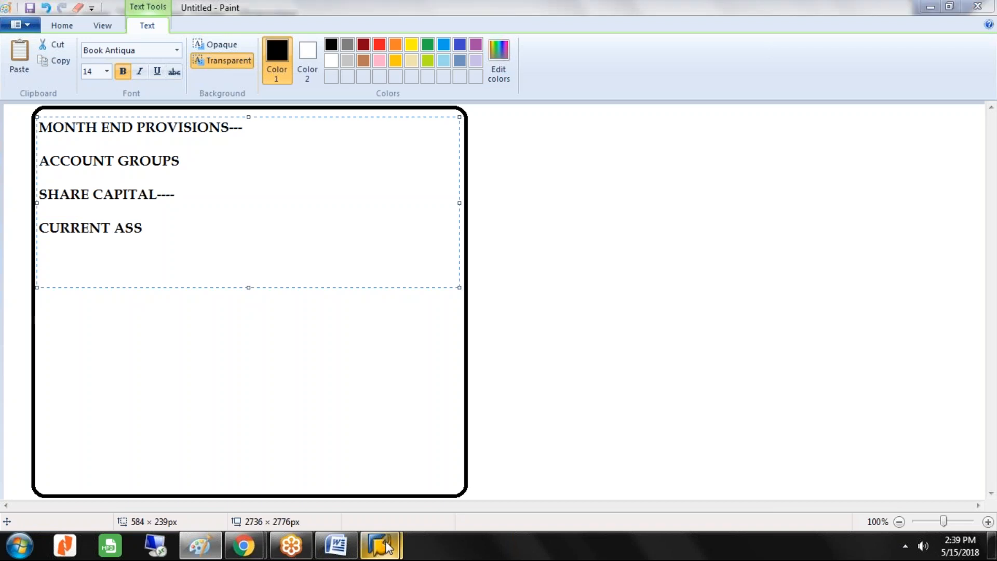
text(/NOBA7)
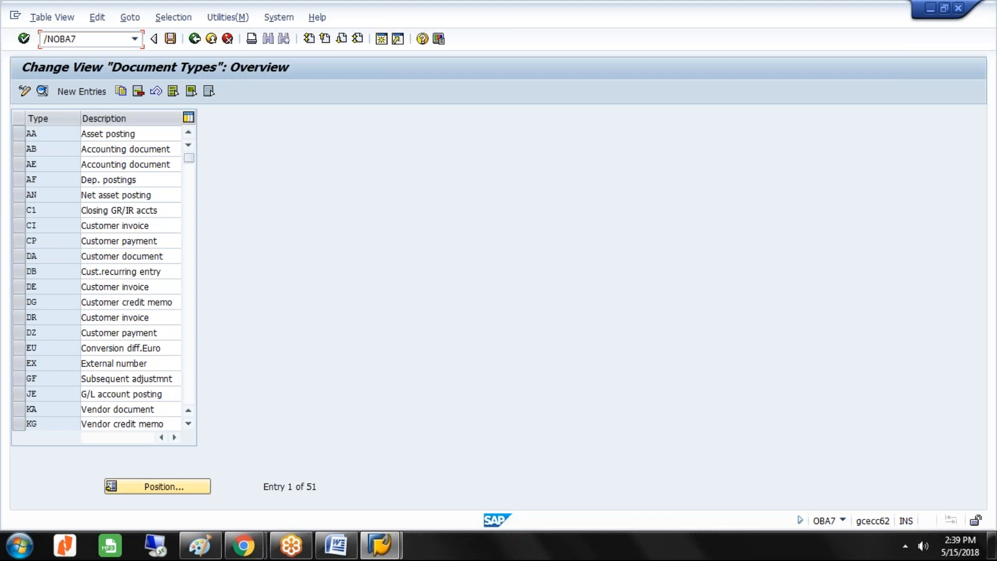
key(Return)
click(83, 40)
text(/NOB)
key(BackSpace)
text(BD4)
key(Return)
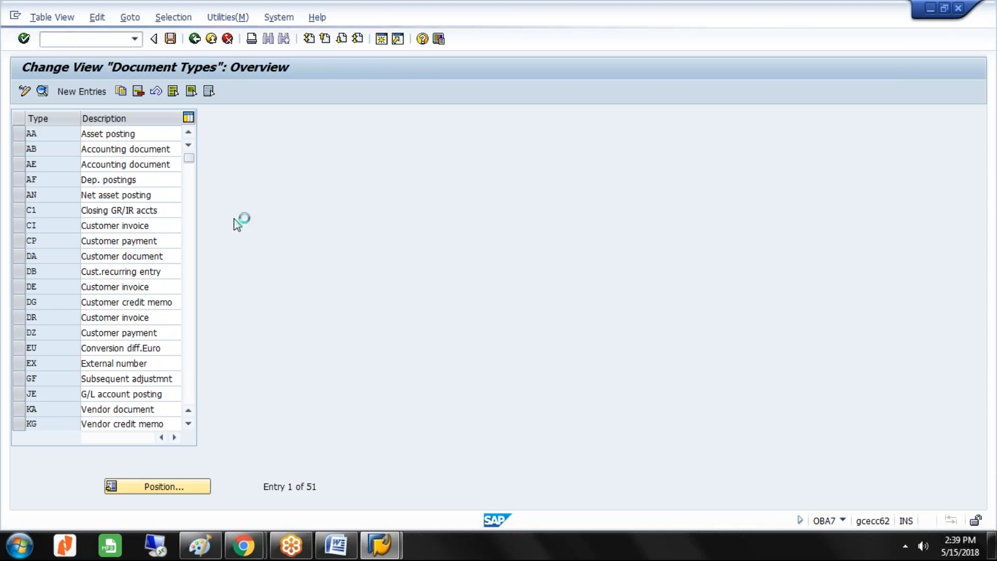
Position the G/L account groups list at chart of accounts GLST
click(170, 487)
text(GLST)
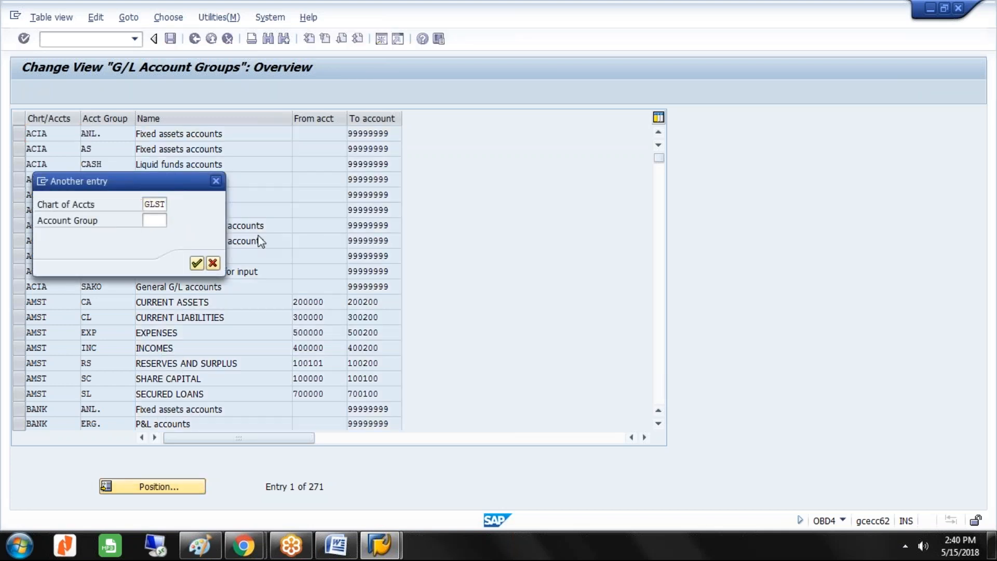
key(Return)
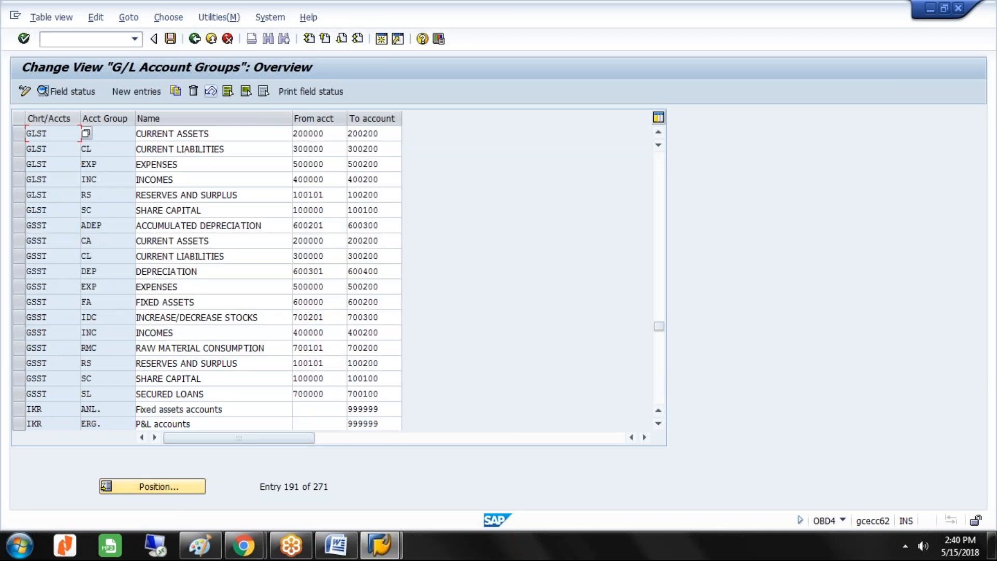
Select the GLST account groups from Current Assets through Share Capital and review their account number ranges
click(20, 134)
click(20, 149)
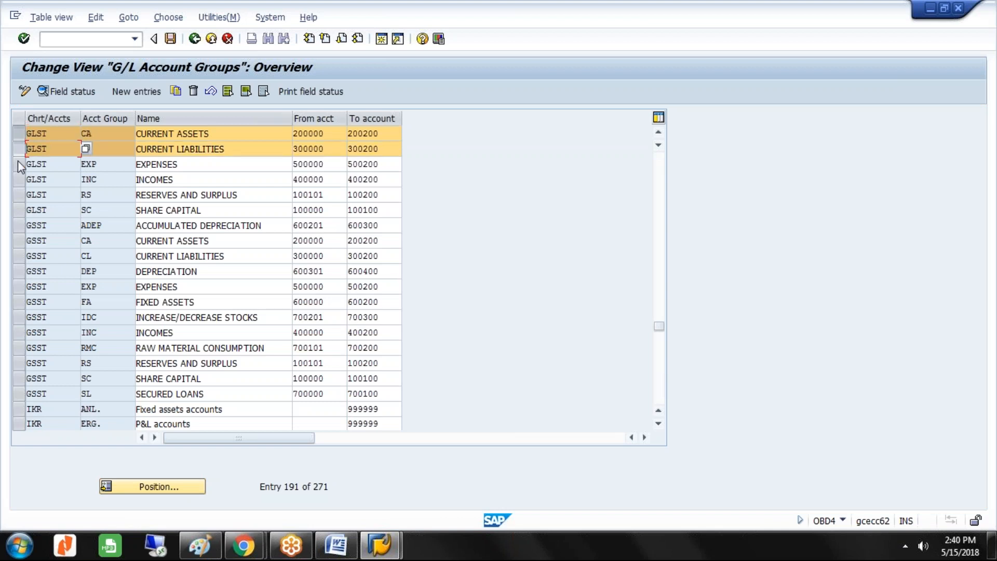
click(18, 164)
click(20, 179)
click(20, 195)
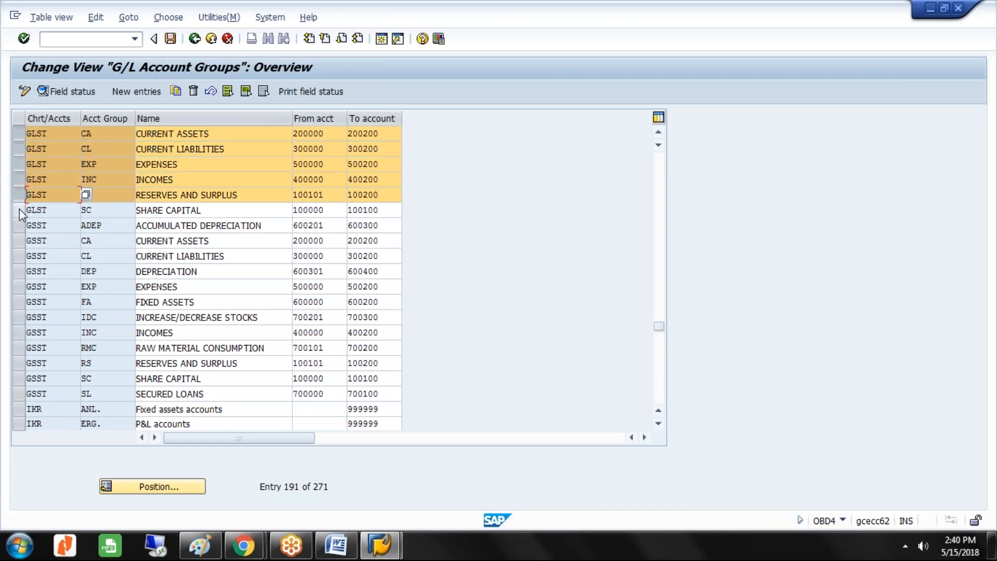
click(20, 209)
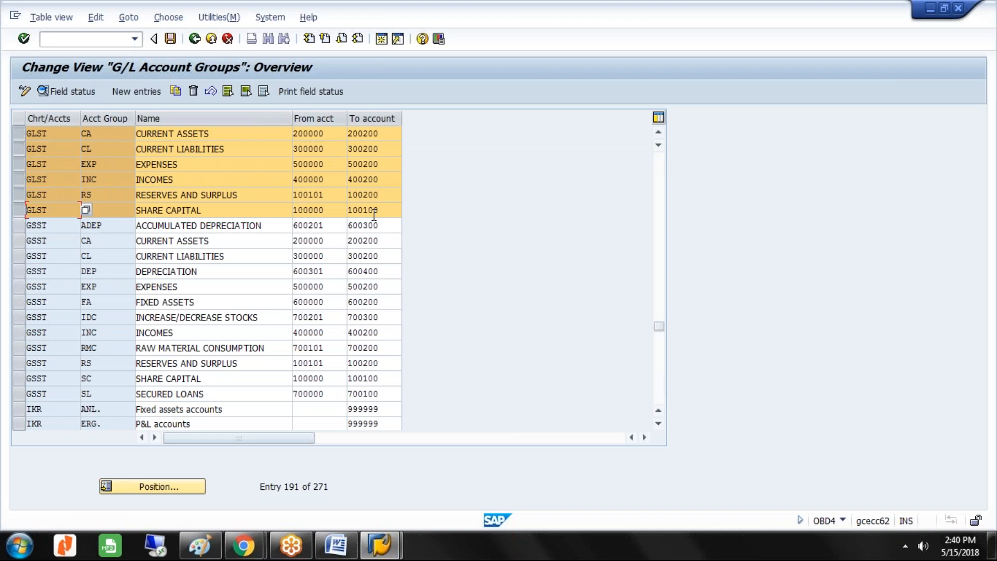
click(248, 134)
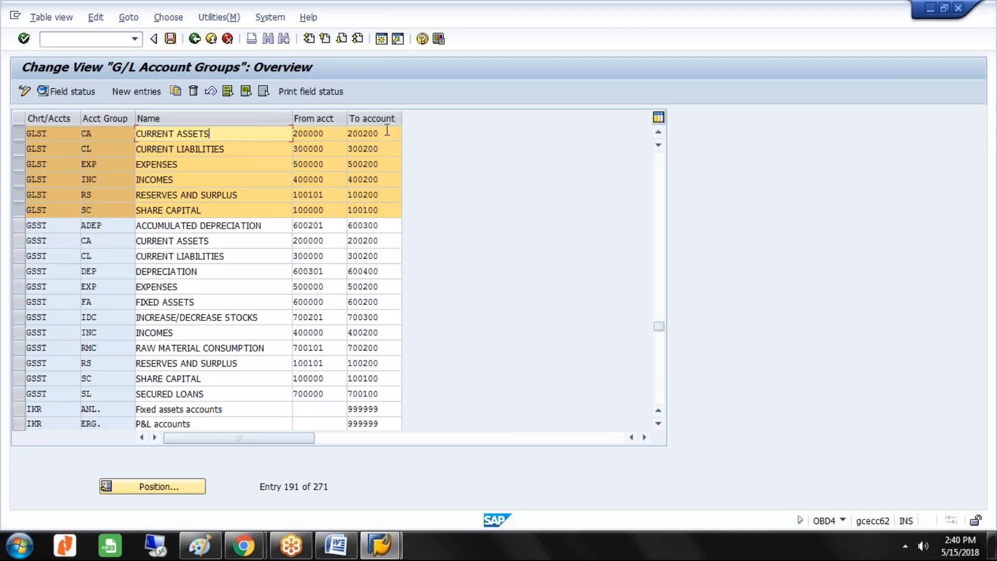
click(387, 133)
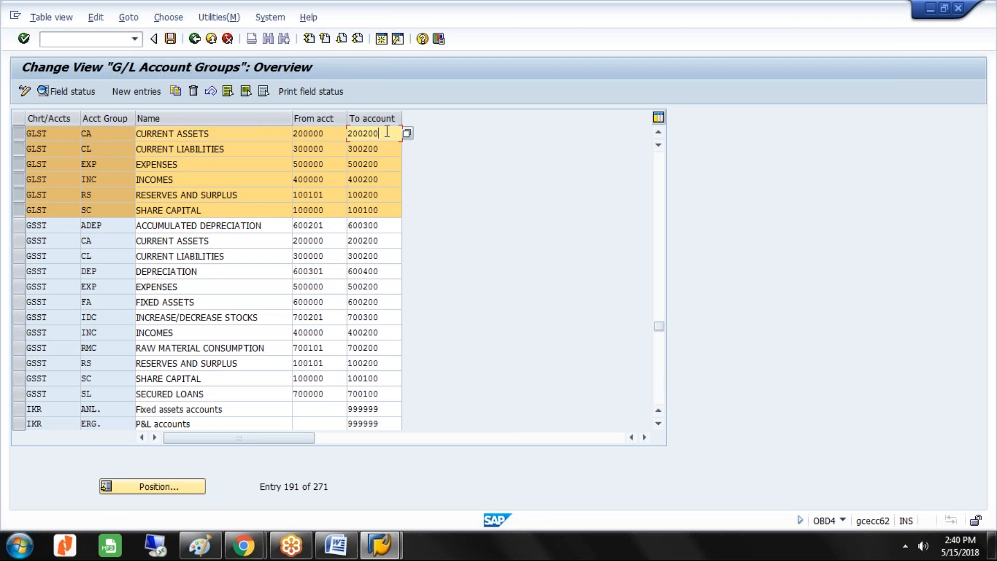
key(Down)
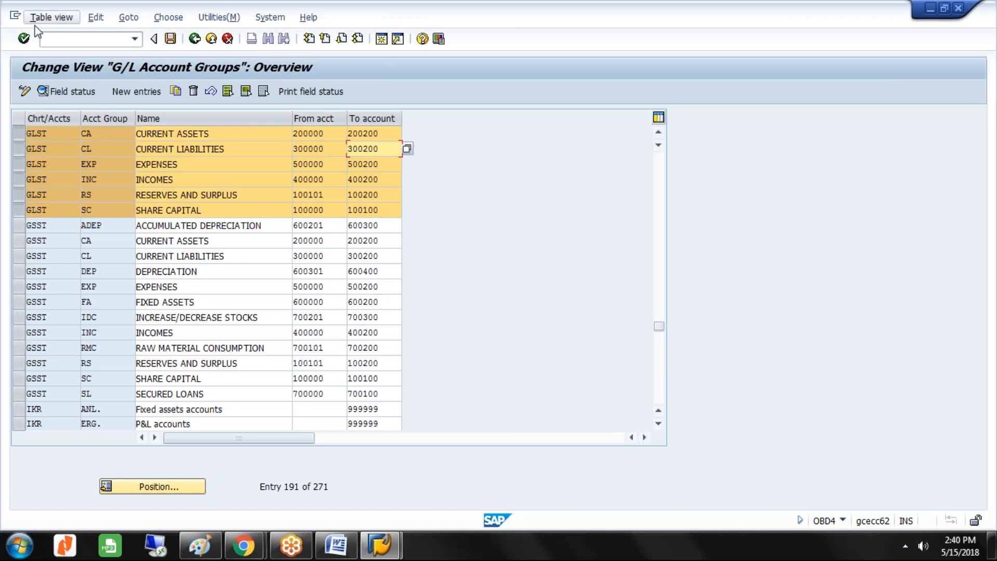
Run transaction OBA7 with /NOBA7 and go from a document type to the number ranges for accounting documents
click(103, 40)
text(/NOBA7)
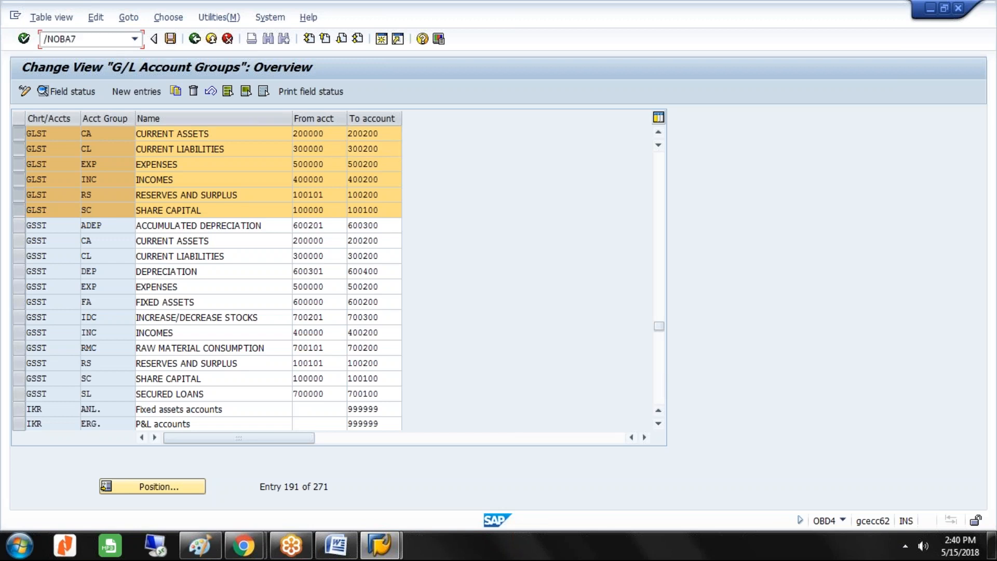
key(Return)
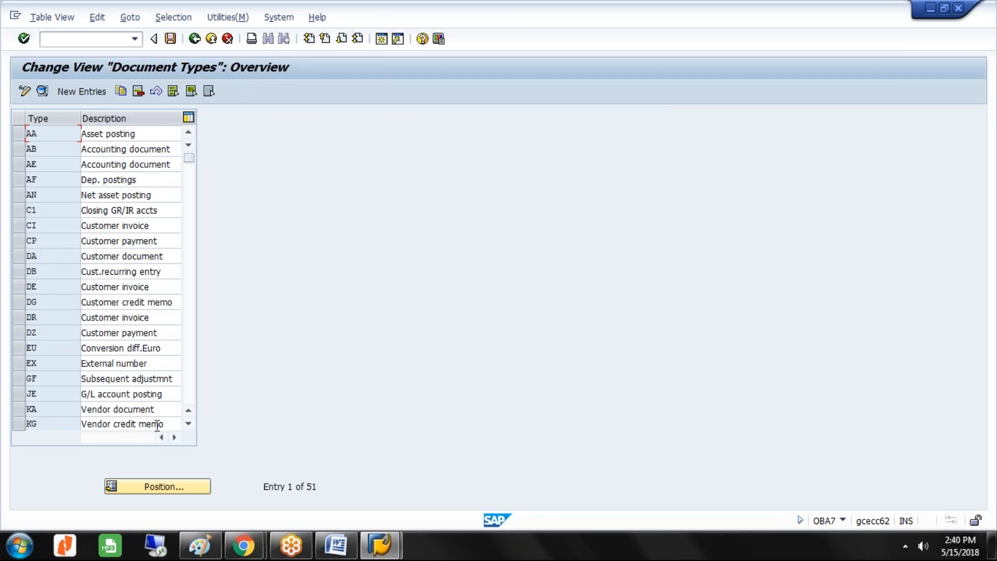
double_click(164, 301)
click(327, 167)
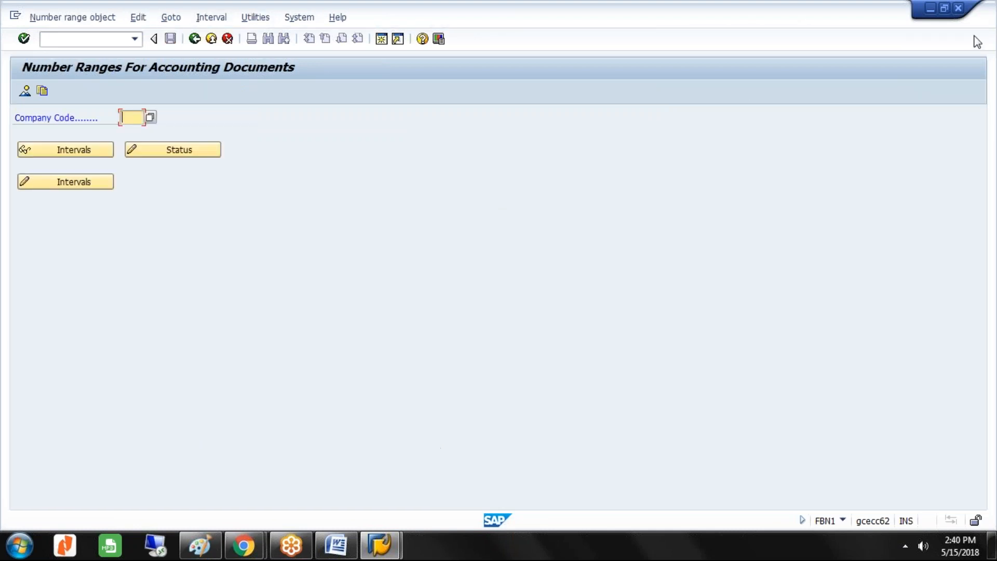
Open the number range intervals of company code GLST for maintenance and check interval 01's upper limit and current number
text(GLST)
click(73, 182)
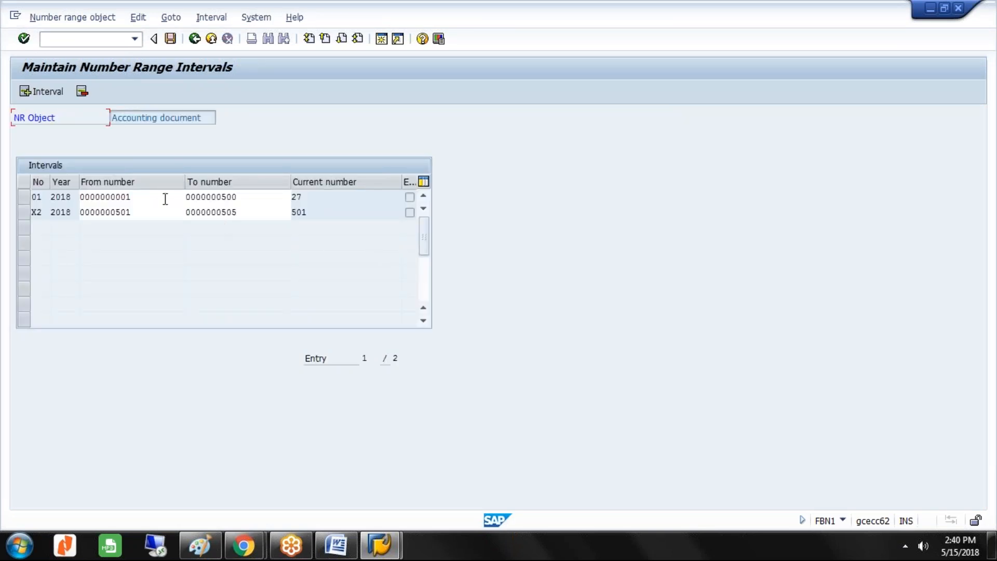
click(240, 198)
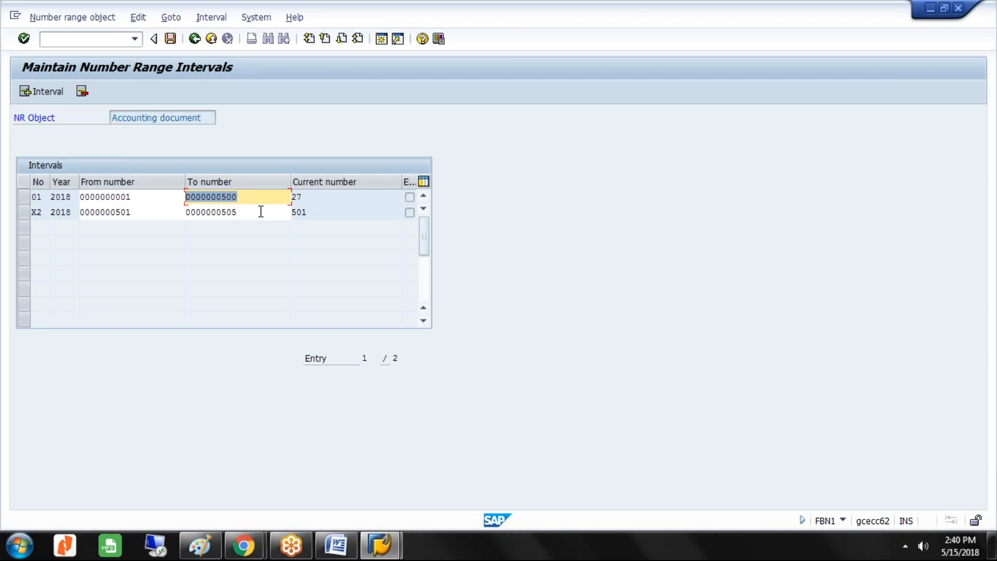
click(310, 199)
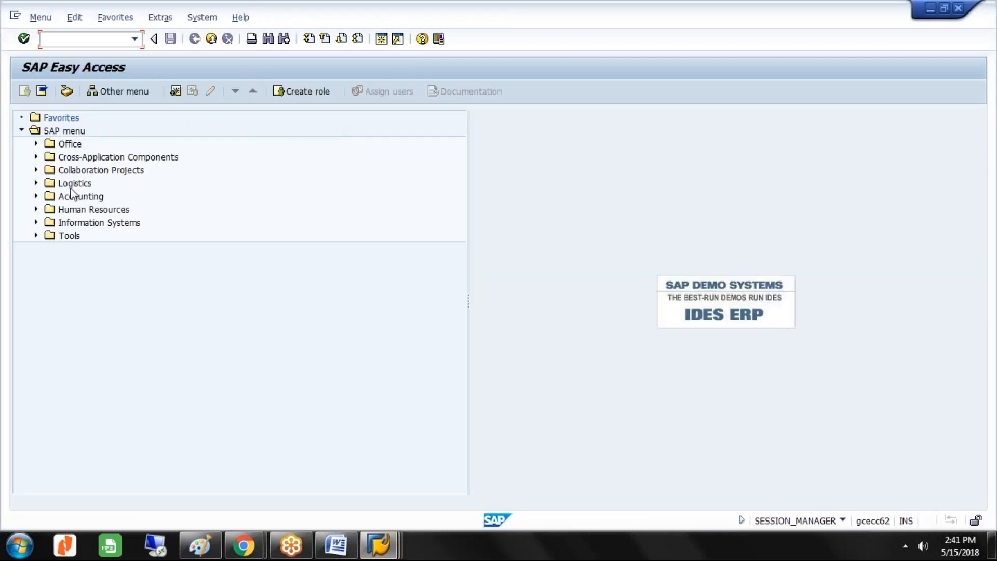
Open transaction FB03 for displaying documents from the Document folder under Accounting, Financial Accounting, General Ledger
double_click(77, 197)
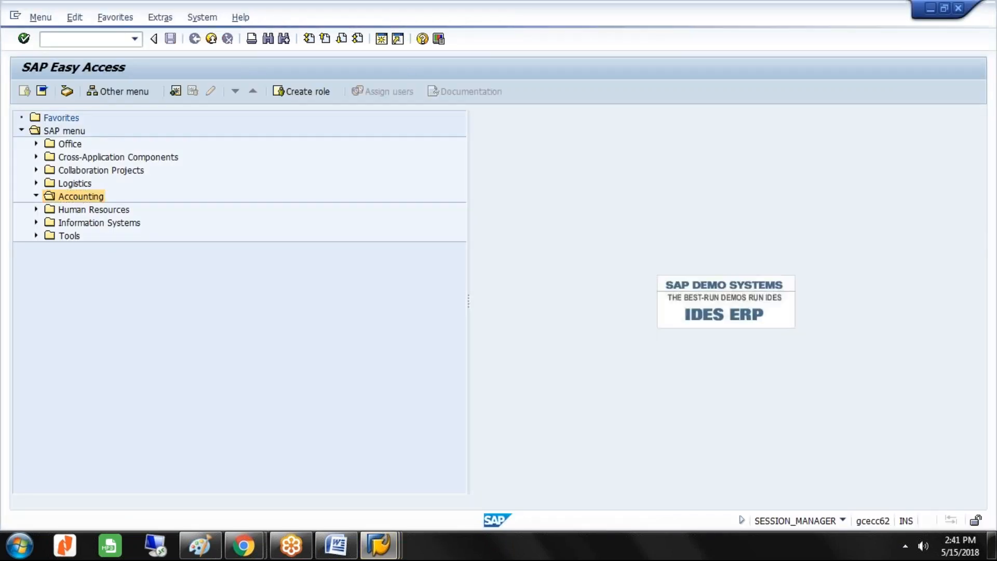
key(Down)
key(Right)
key(Down)
key(Right)
key(Down)
key(Down)
key(Right)
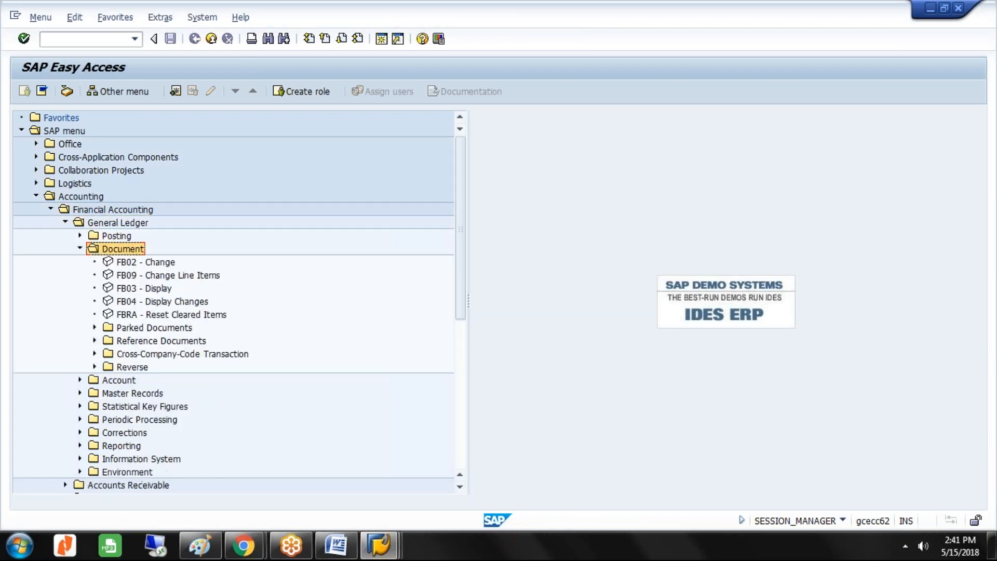
key(Down)
key(Down)
key(Return)
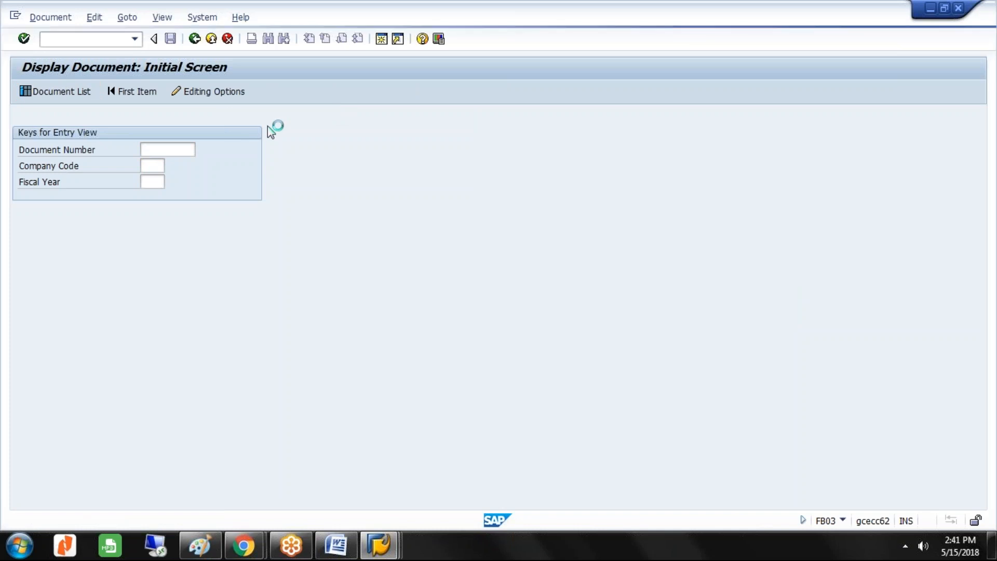
List the company code GLST documents numbered 1 to 100000 and select the last document
text(G)
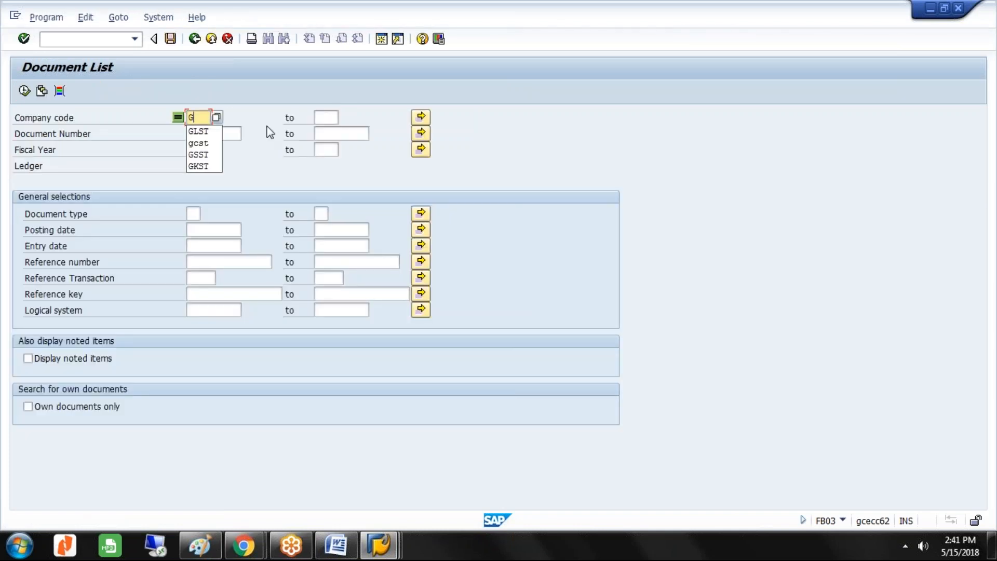
text(LST)
click(222, 134)
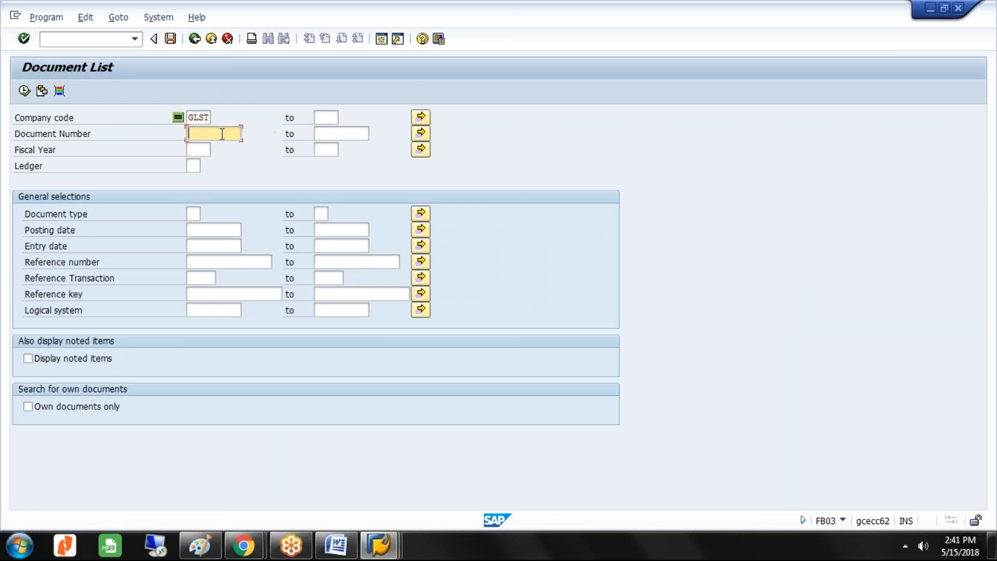
click(341, 133)
text(100000)
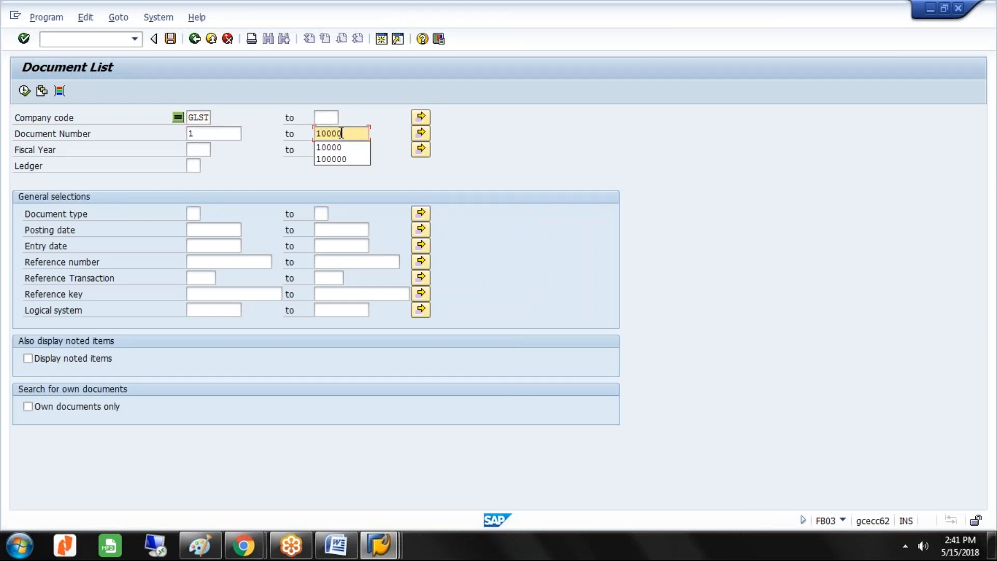
click(24, 91)
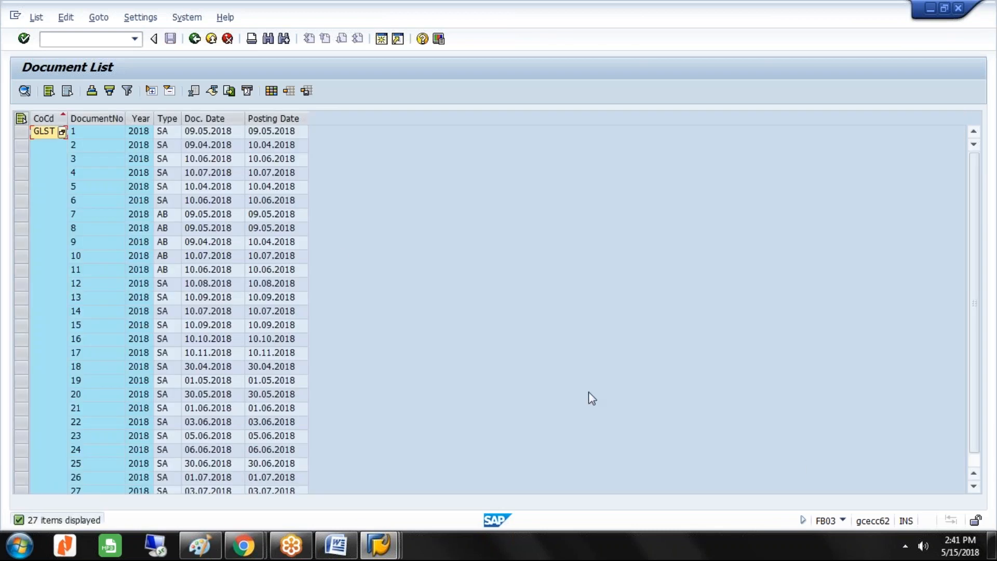
click(974, 487)
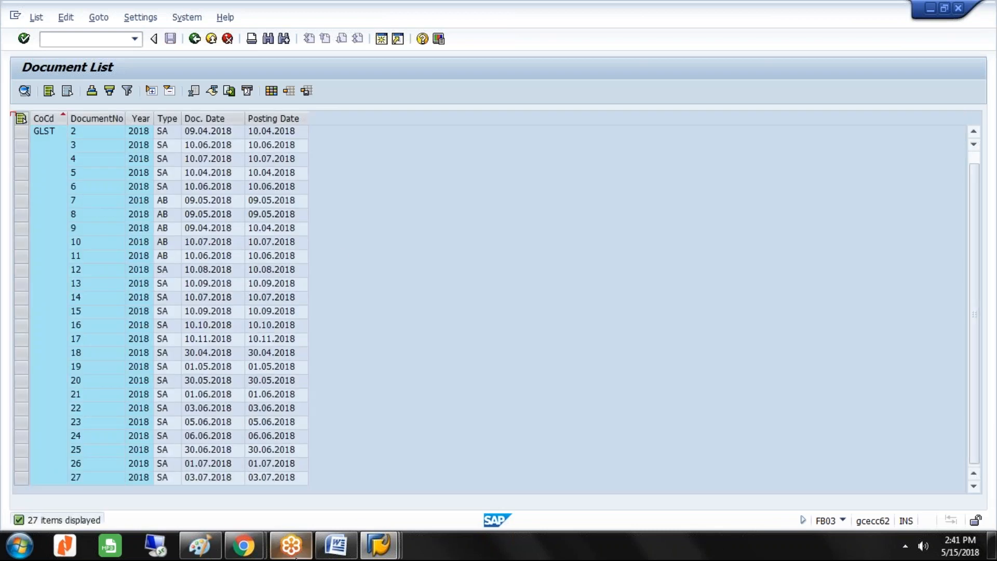
click(75, 477)
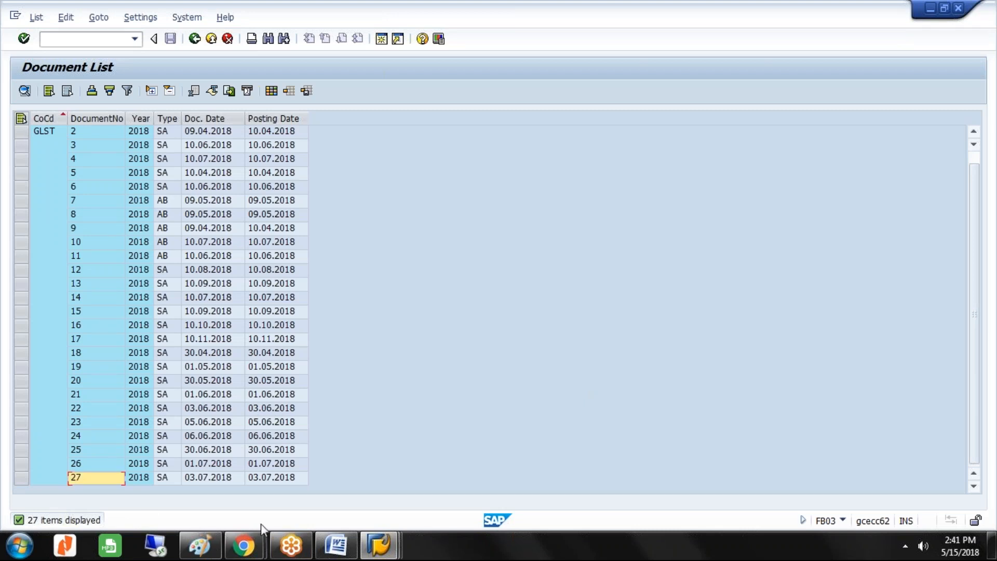
Return to the number range intervals session and check the current number of interval 01 against the document list
click(382, 546)
click(385, 484)
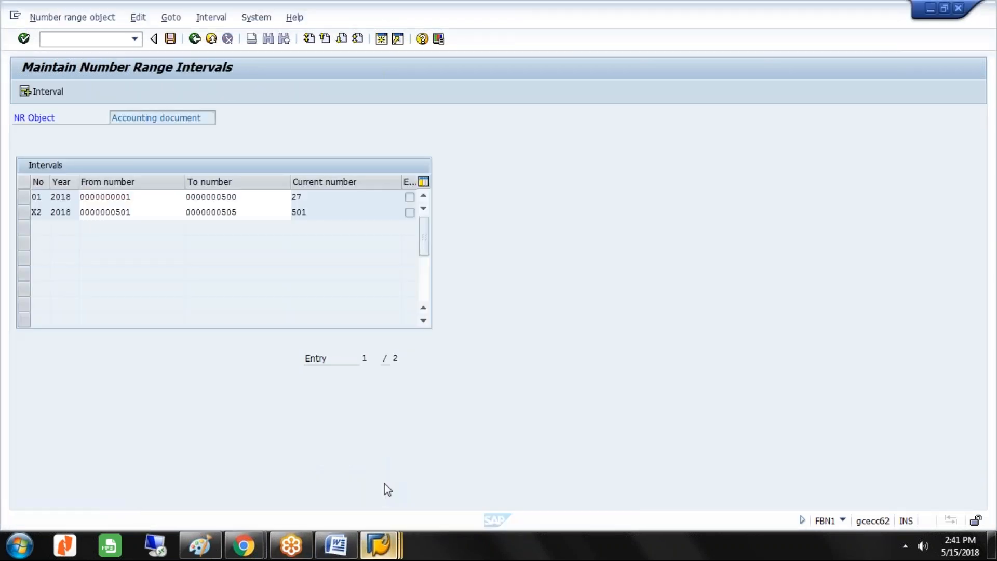
double_click(308, 197)
click(310, 198)
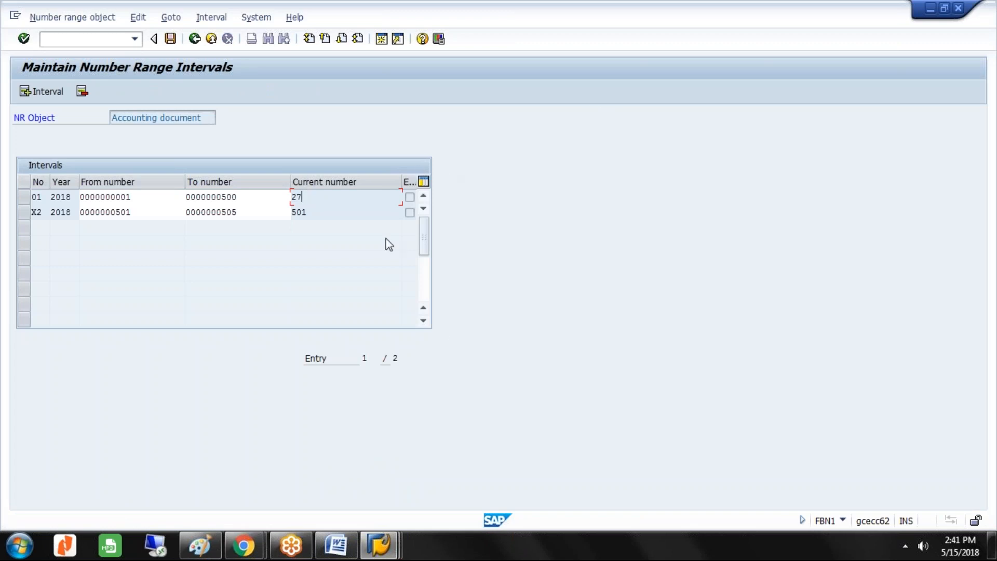
click(394, 546)
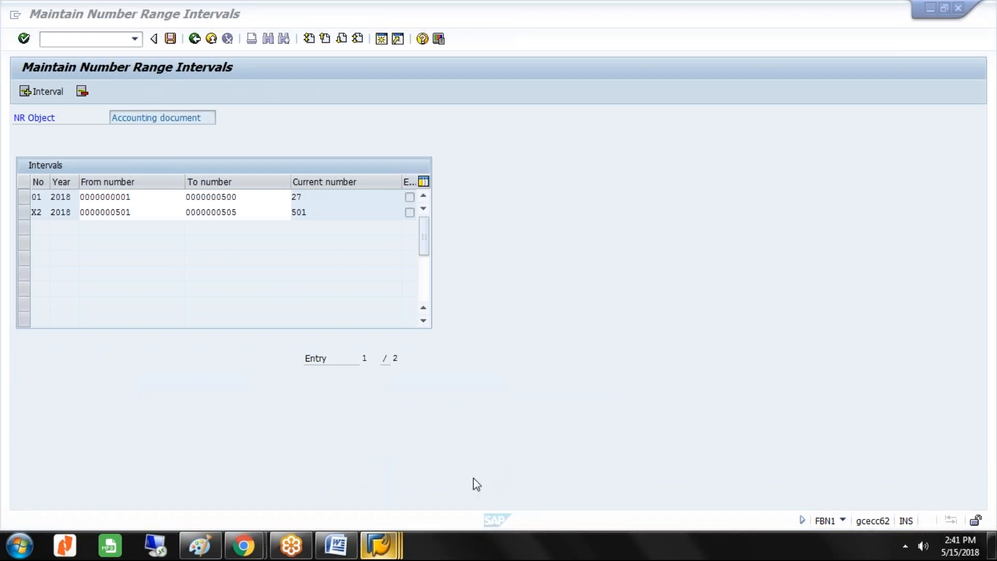
Display document 2 from the GLST document list, return to the list and switch to the month-end provisions notes in Paint
click(403, 544)
click(533, 468)
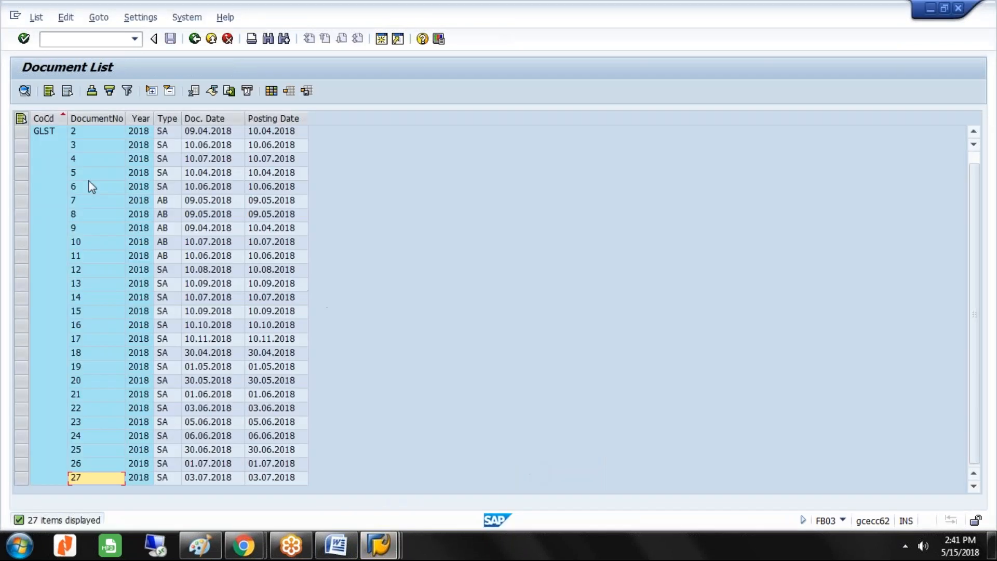
click(83, 132)
double_click(82, 130)
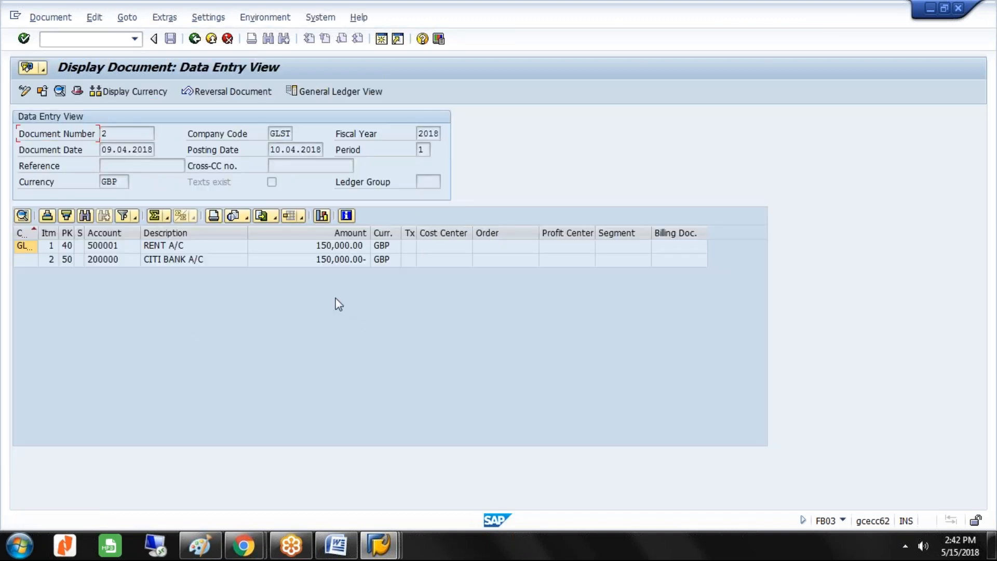
click(195, 39)
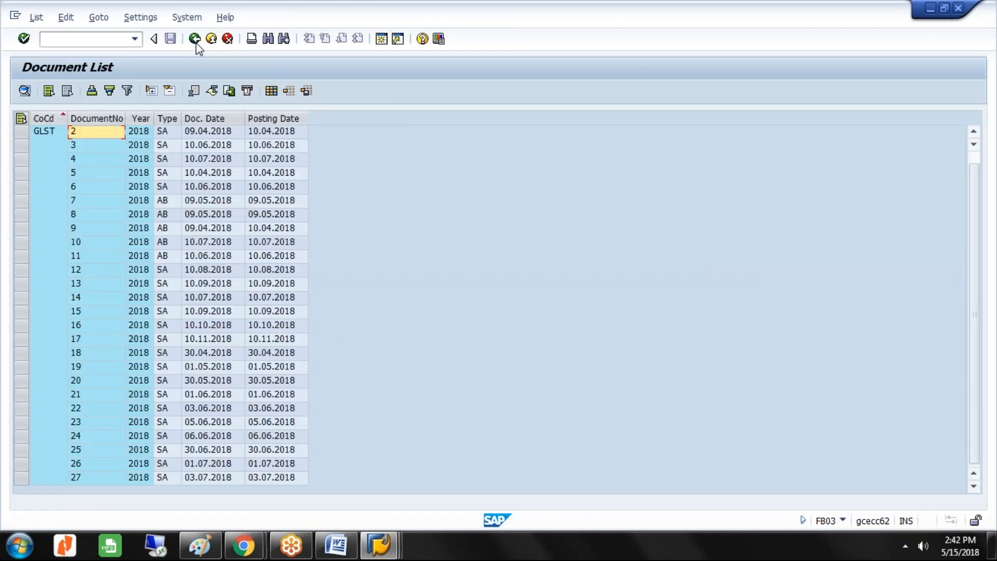
click(208, 543)
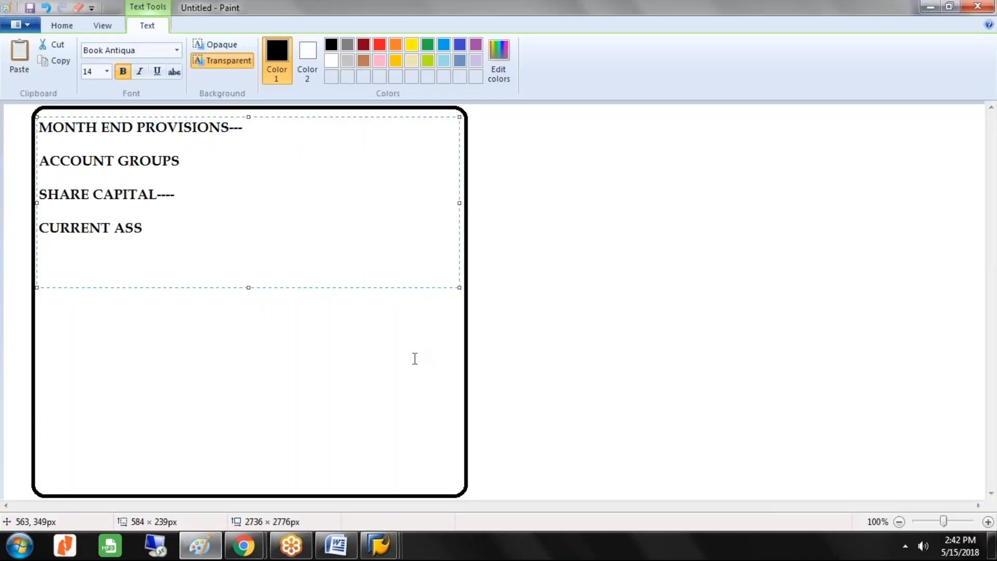
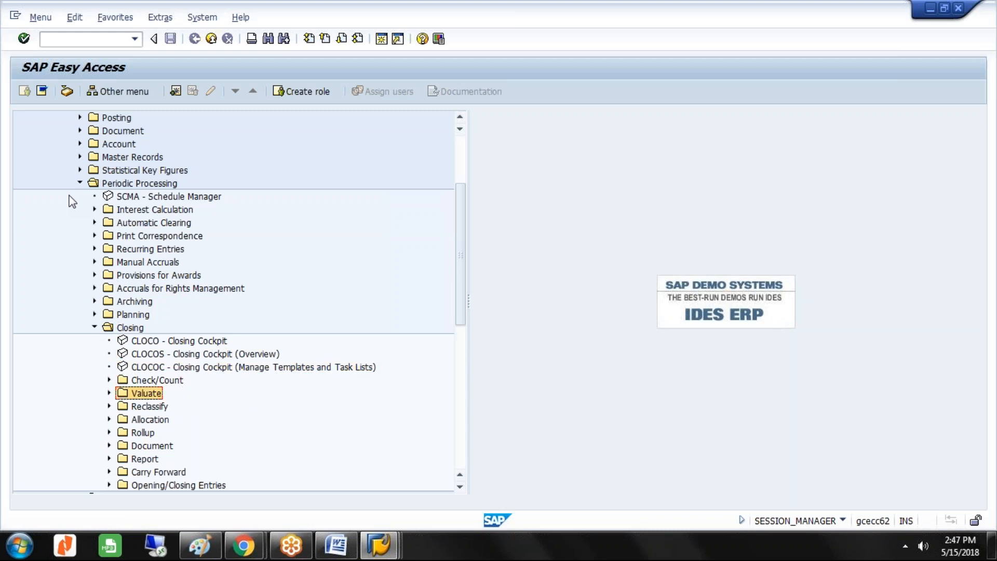
Open transaction FBS1 for entering accrual/deferral documents from the Valuate folder under Periodic Processing, Closing
key(Right)
key(Down)
key(Down)
key(Down)
key(Down)
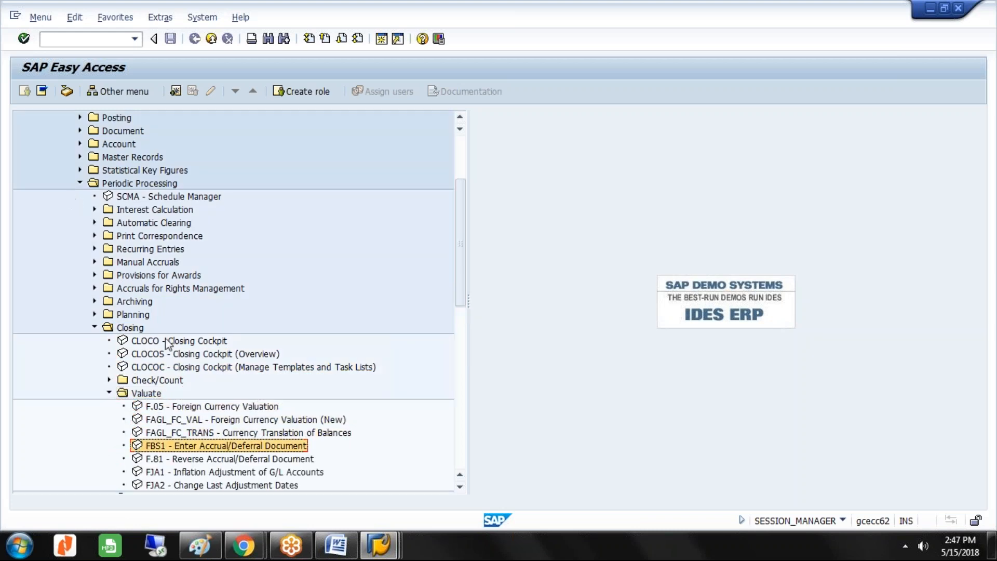
click(460, 488)
click(460, 488)
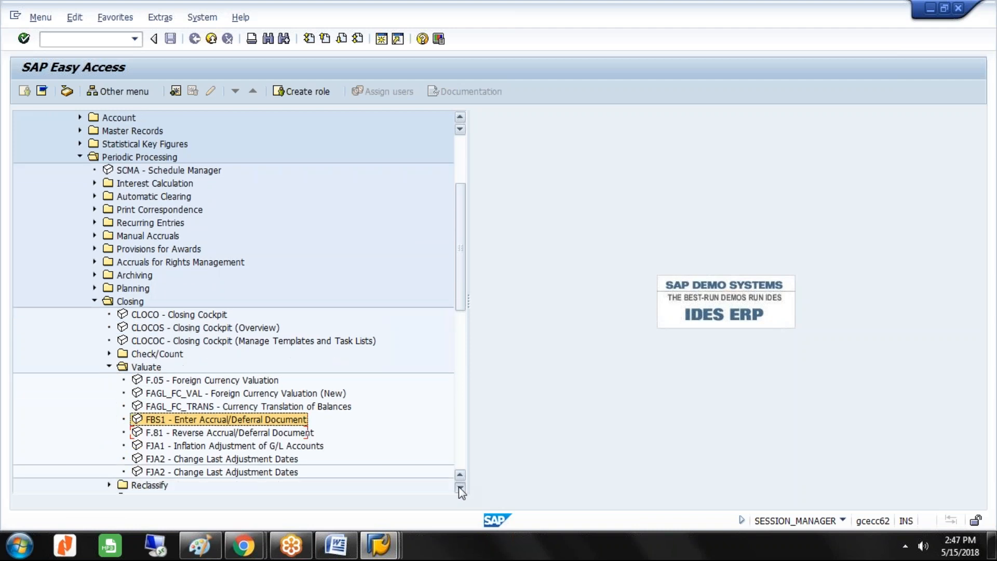
click(460, 488)
click(460, 488)
click(460, 488)
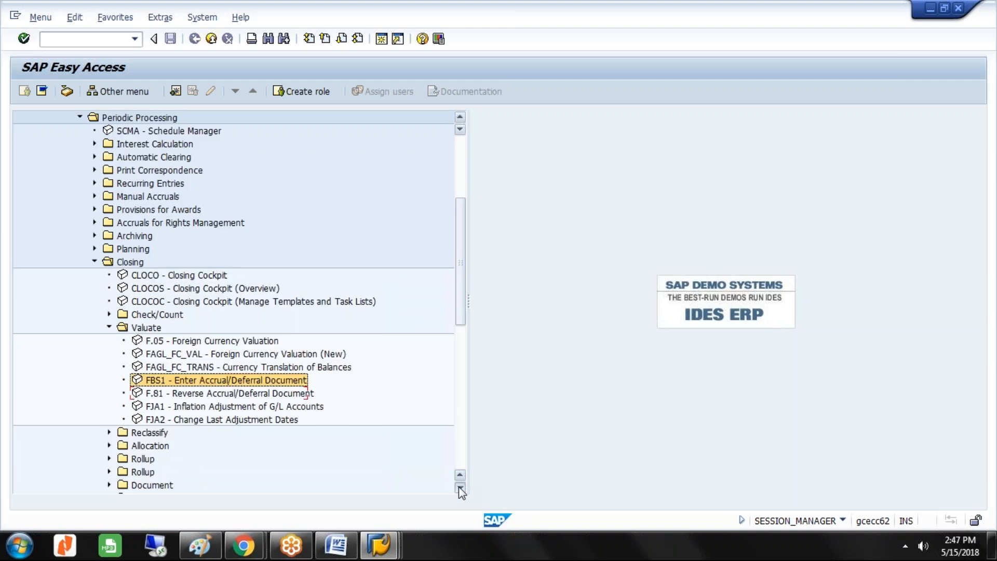
double_click(220, 379)
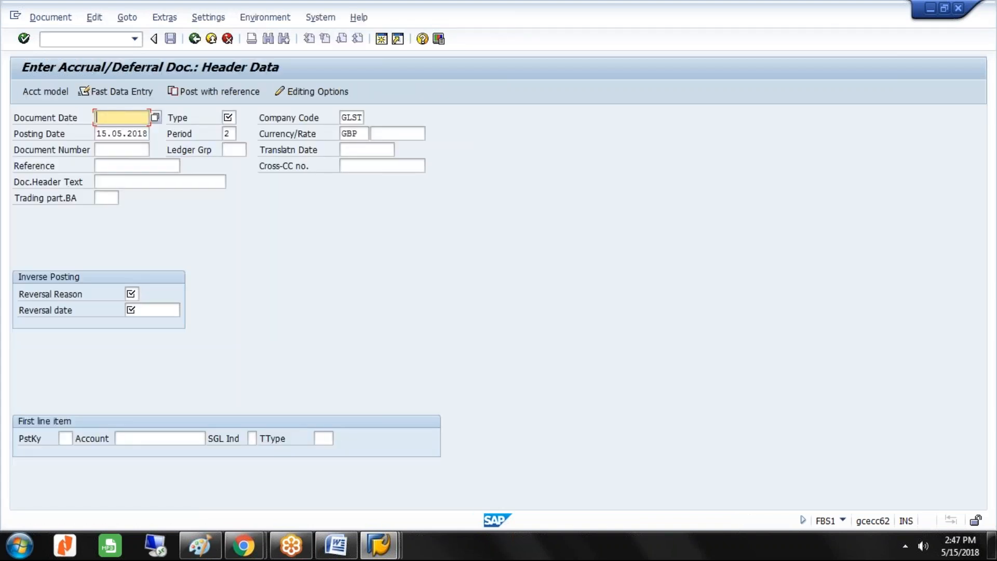
Set the accrual document's header to document date 30.07.2018, type SA and posting date 30.07.2018
text(30.07.2018)
key(Tab)
text(SA)
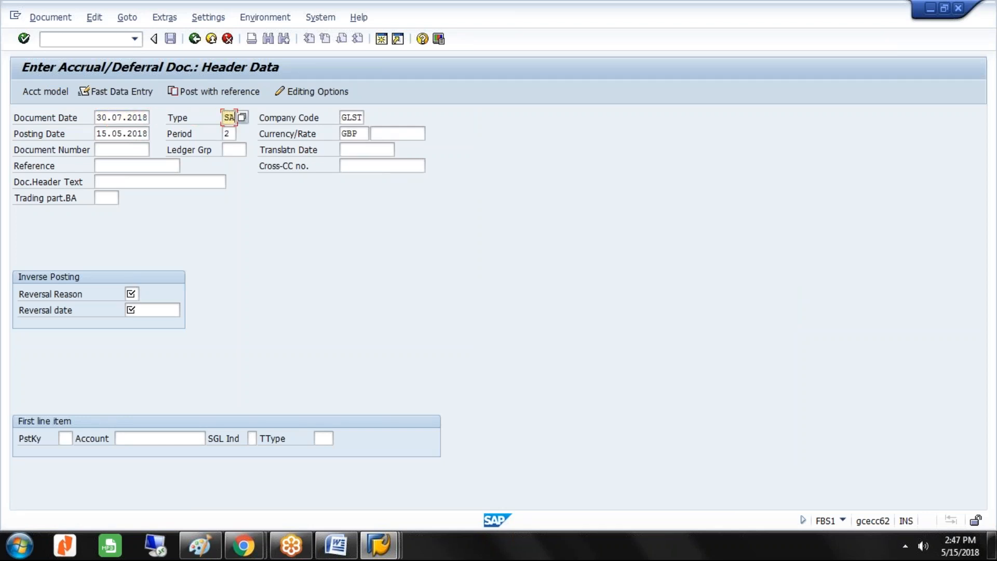
key(Tab)
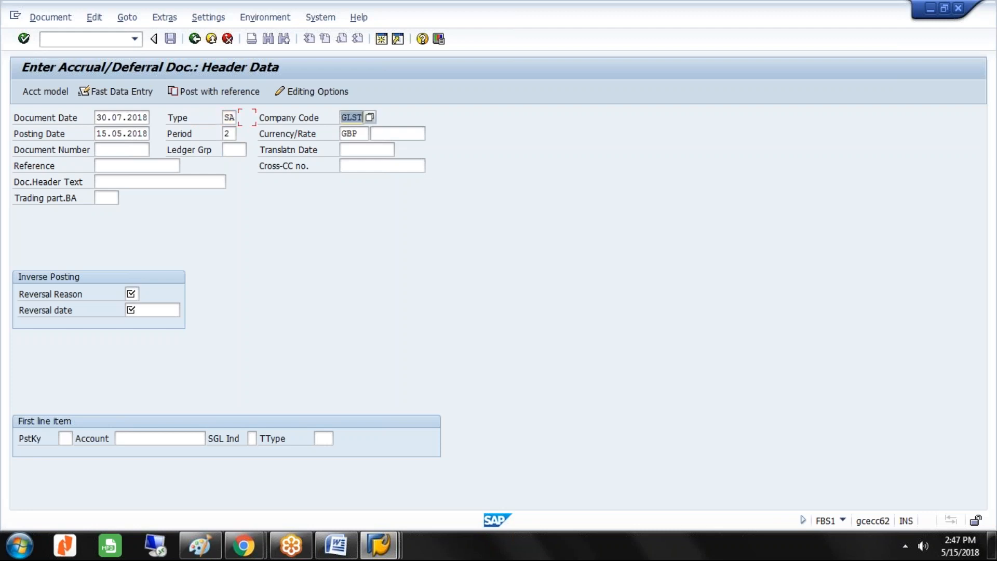
key(Tab)
text(30.07)
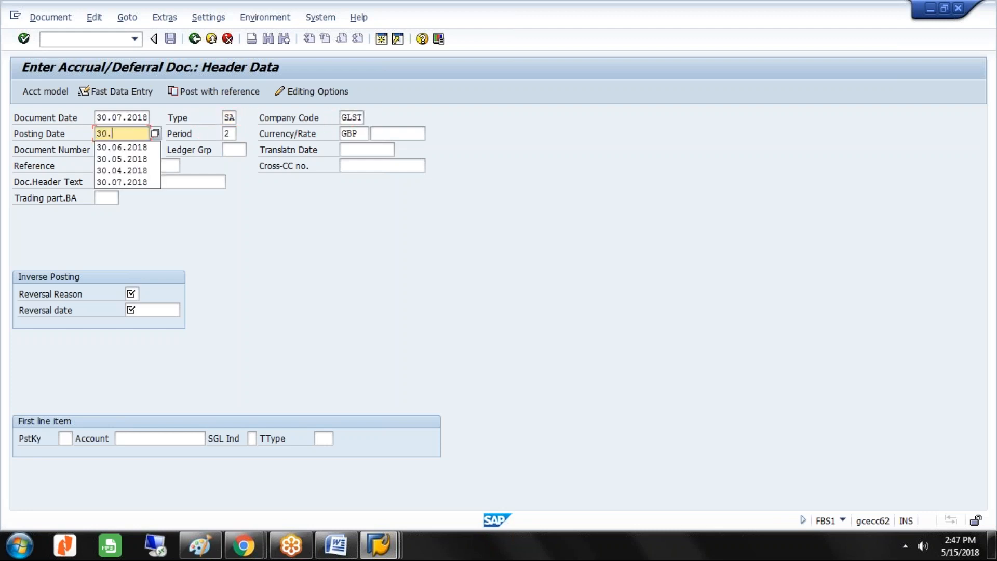
key(Down)
key(Return)
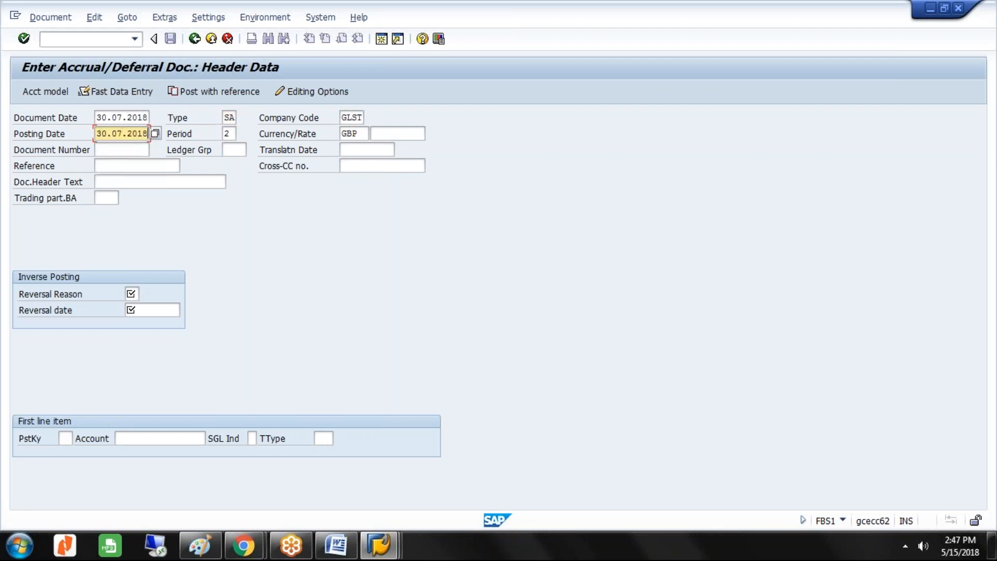
Set the inverse posting to reversal reason 05 (Accrual) and reversal date 01.08.2018
click(133, 294)
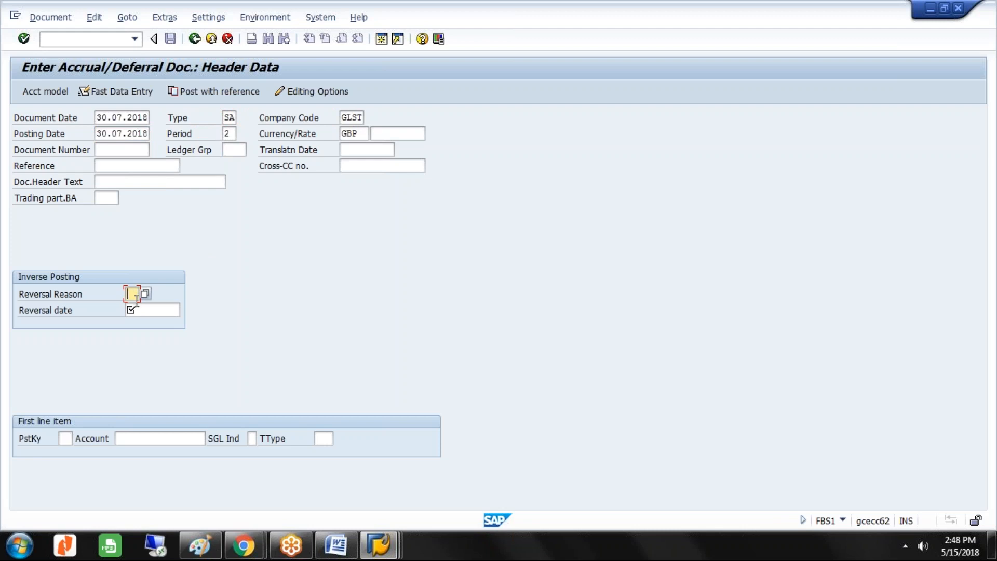
click(146, 295)
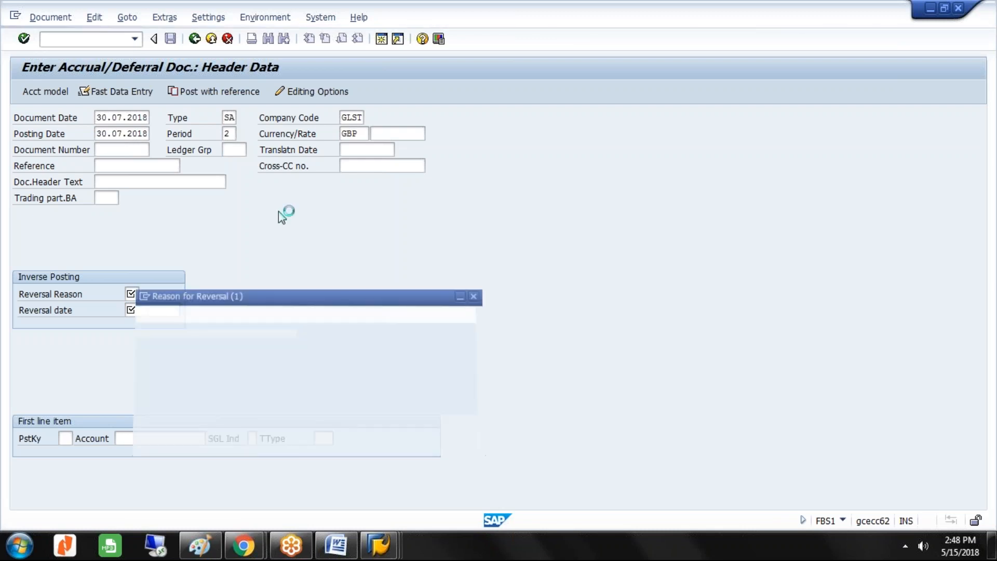
click(199, 295)
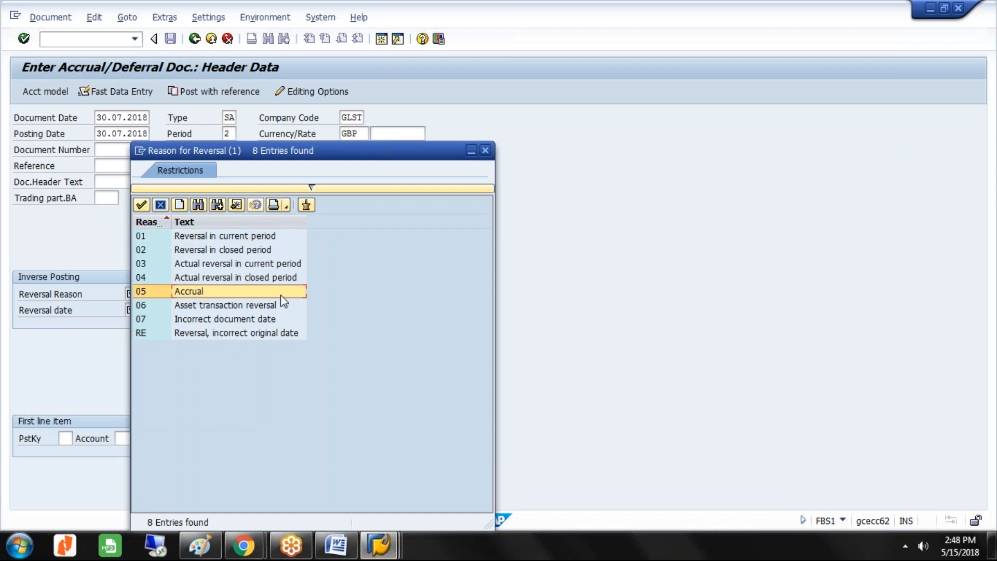
double_click(248, 291)
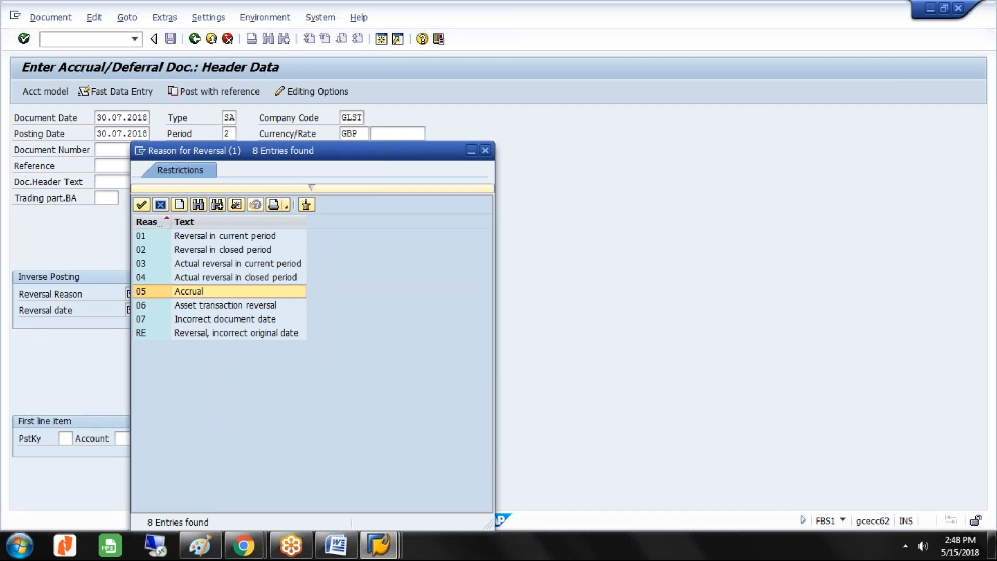
click(159, 310)
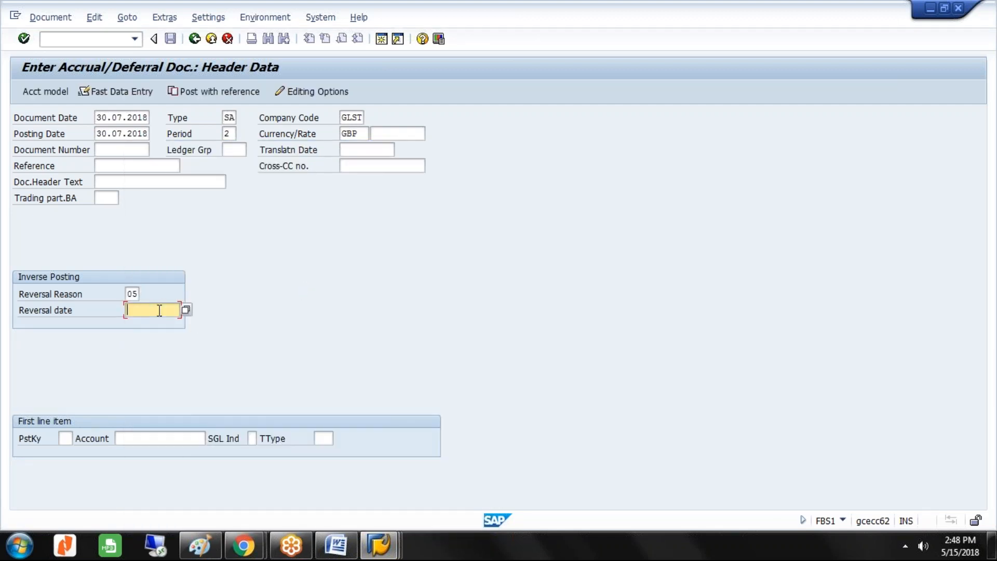
text(01.0)
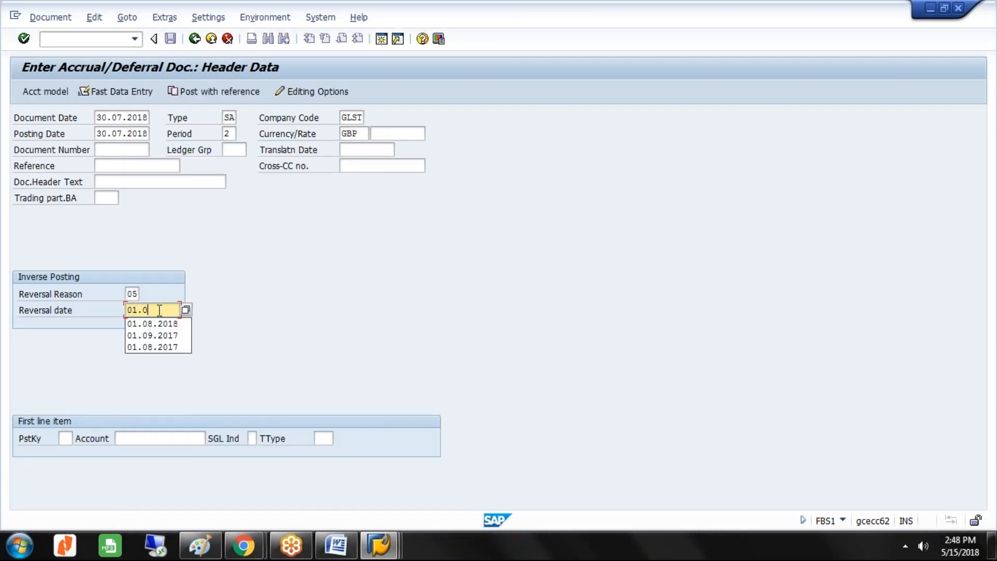
text(8.2018)
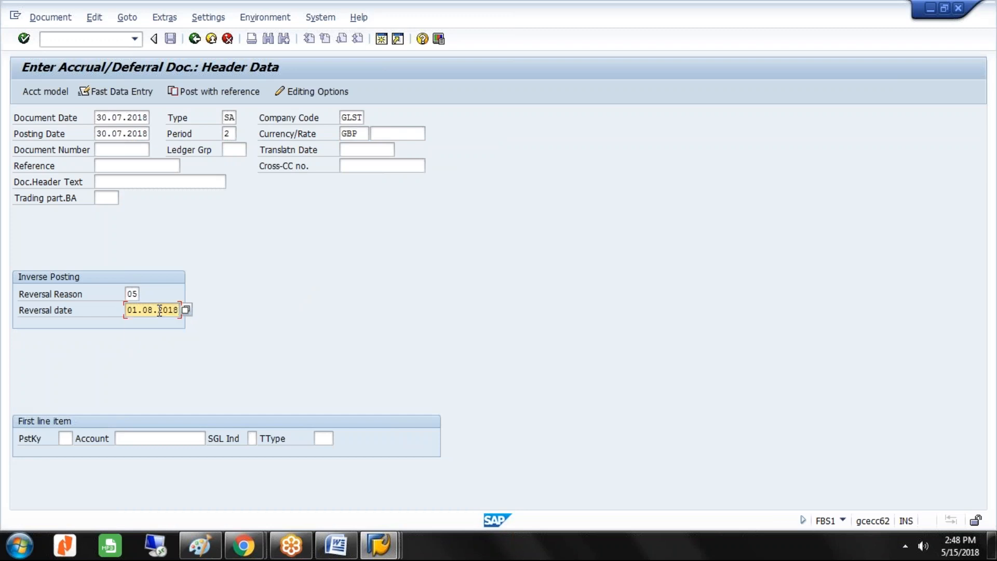
Enter the first line item with posting key 40 and G/L account 500000 (SALARY A/C), and continue to its item details
click(65, 438)
text(40)
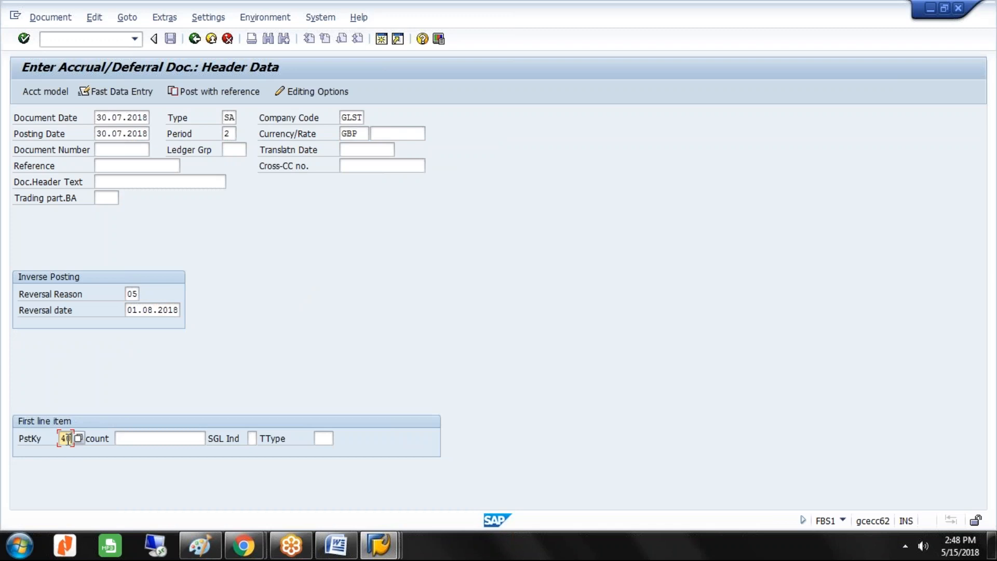
click(126, 440)
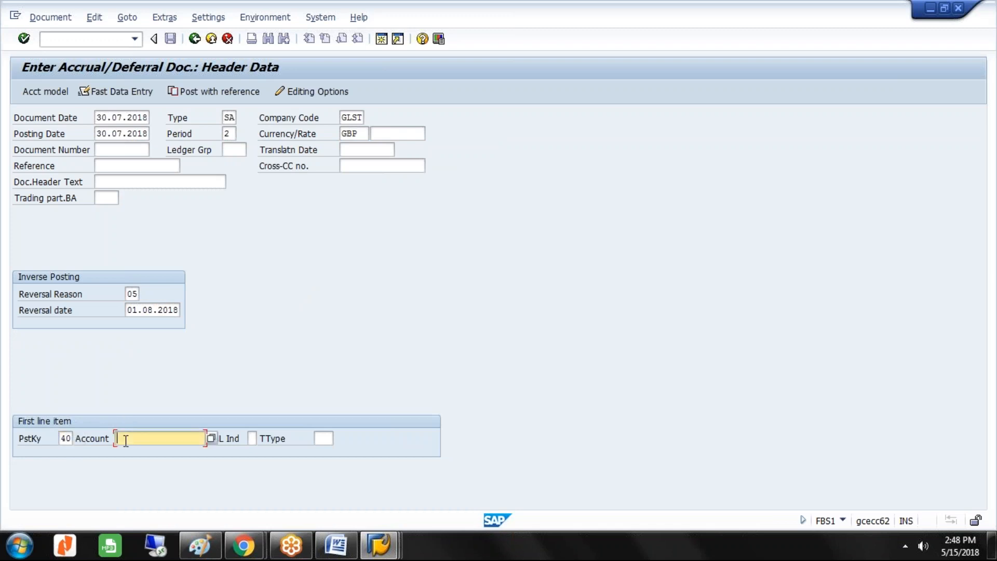
click(210, 438)
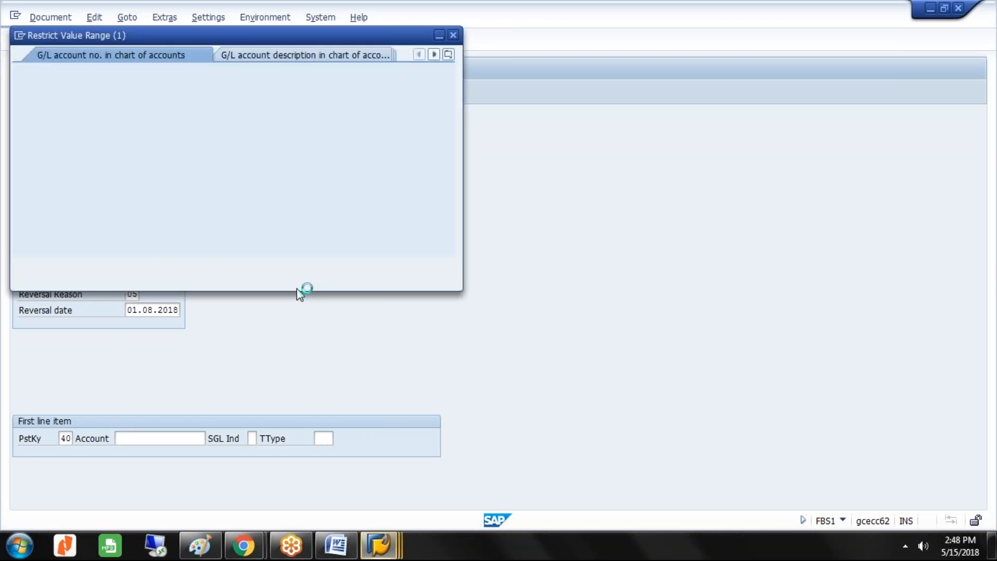
click(385, 267)
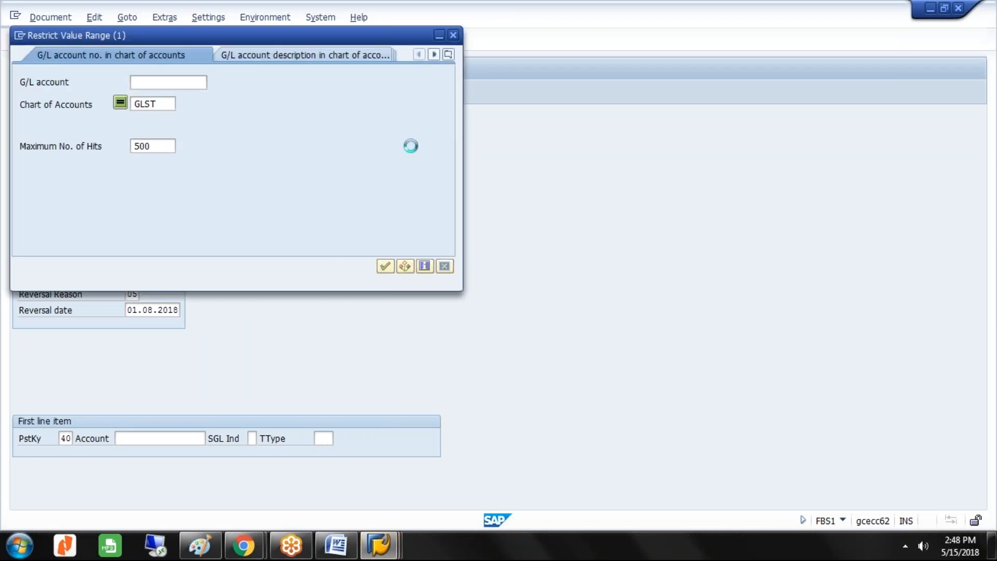
click(127, 150)
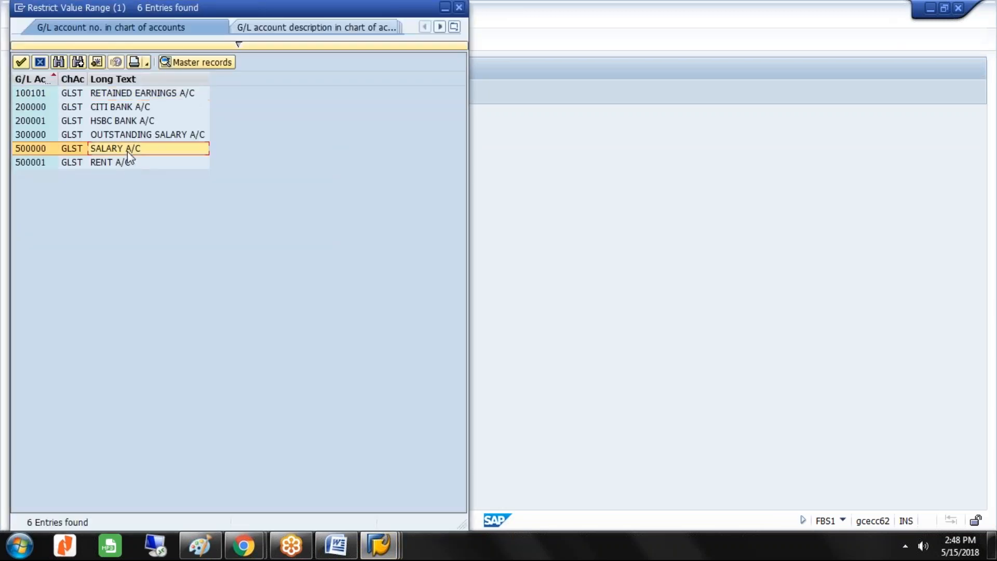
double_click(127, 149)
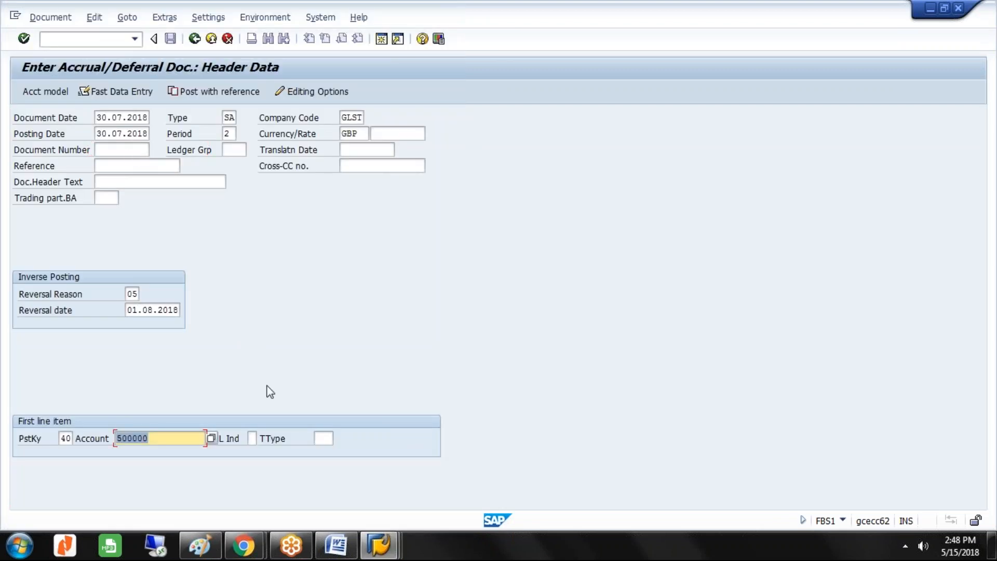
key(Return)
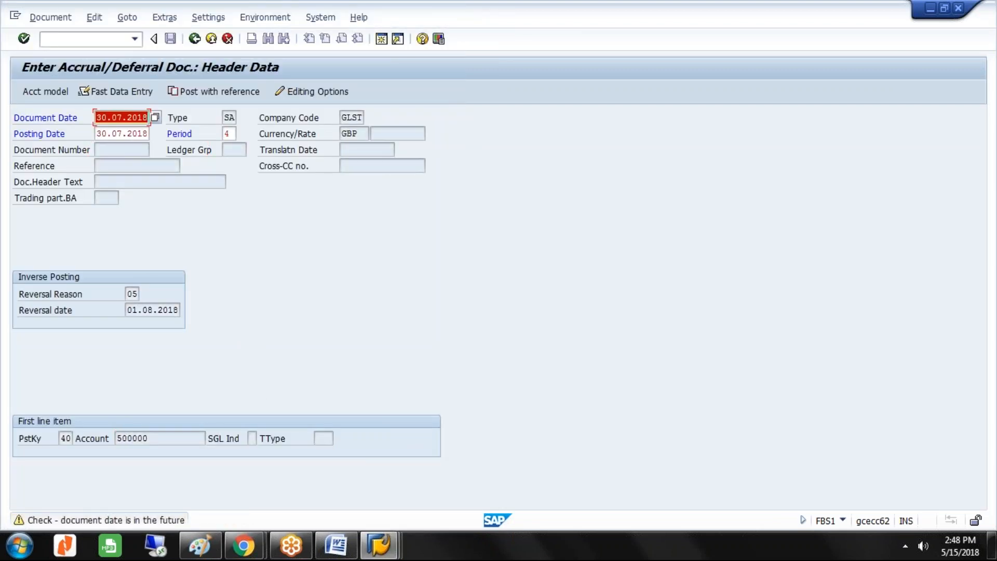
key(Return)
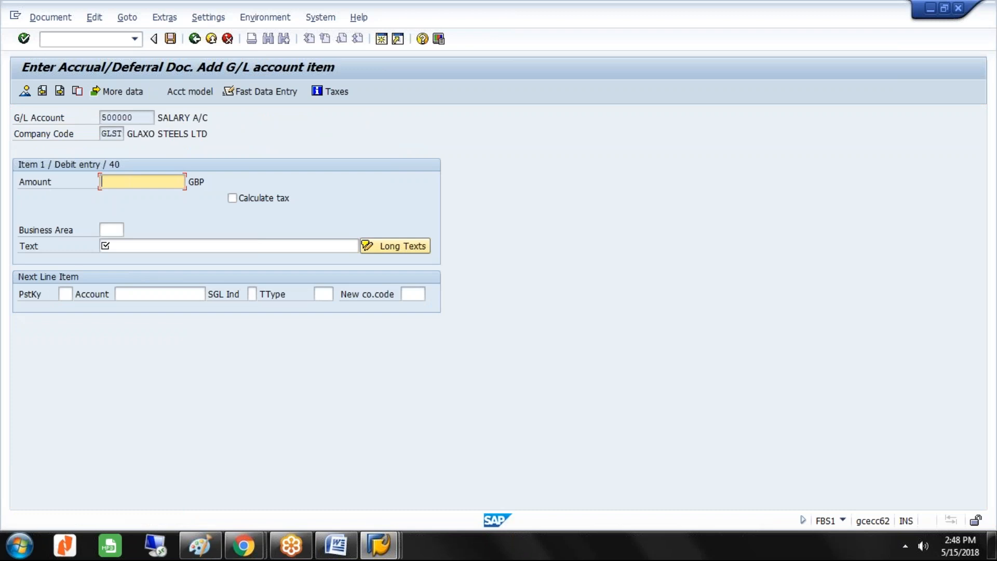
Set the debit item's amount to 875000 GBP and its text to OUTSTANDING SALARY
text(875000)
click(165, 245)
text(O)
key(Down)
key(Return)
Add the next line item with posting key 50 and G/L account 300000
click(66, 294)
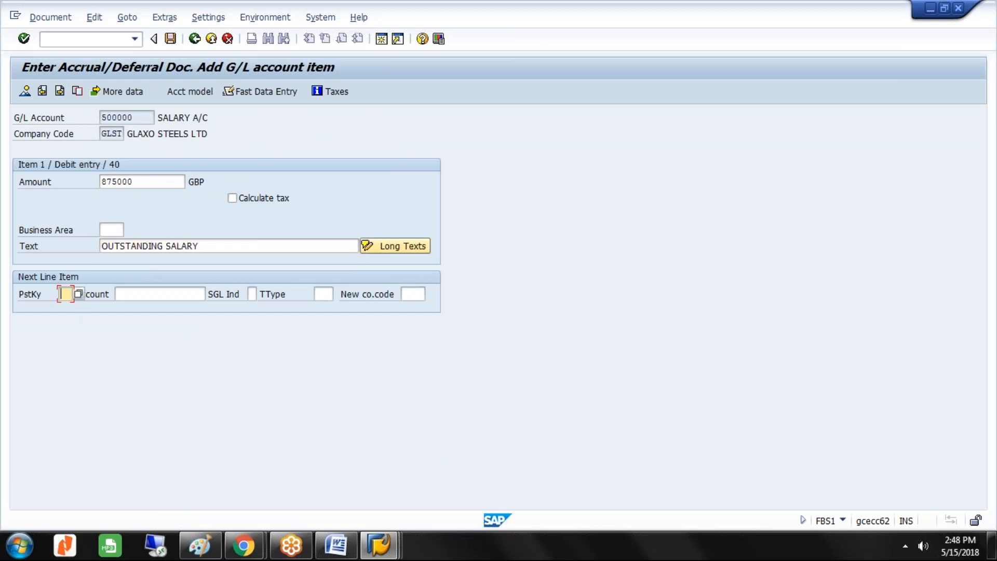
text(50)
click(149, 294)
text(300000)
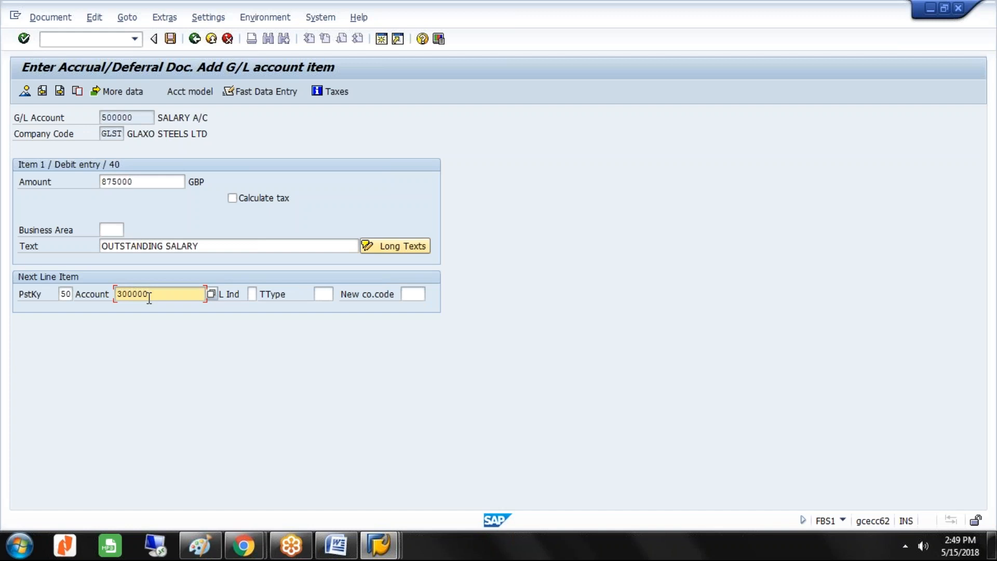
key(Return)
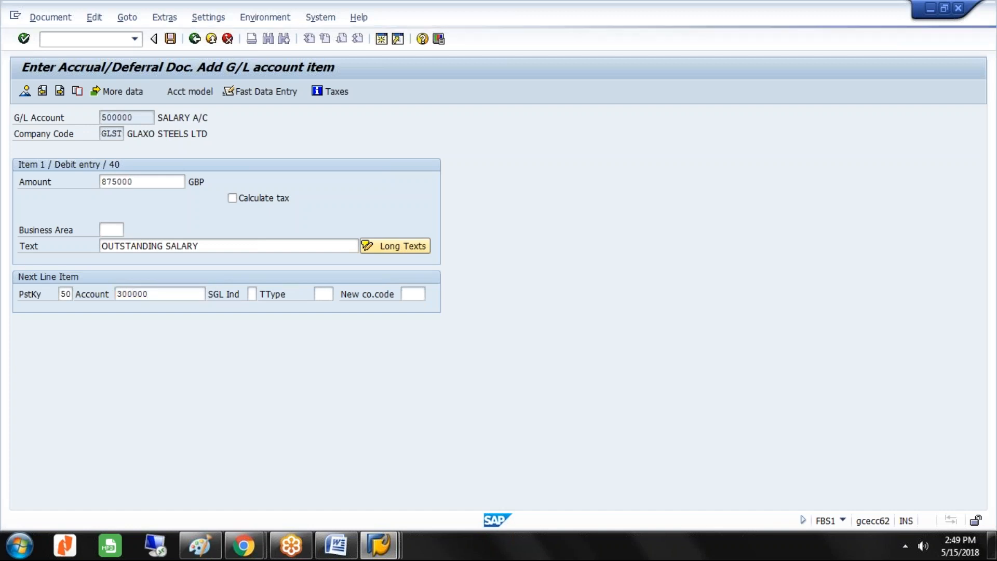
Fill the credit item with amount * and text +, and simulate the accrual document
text(*)
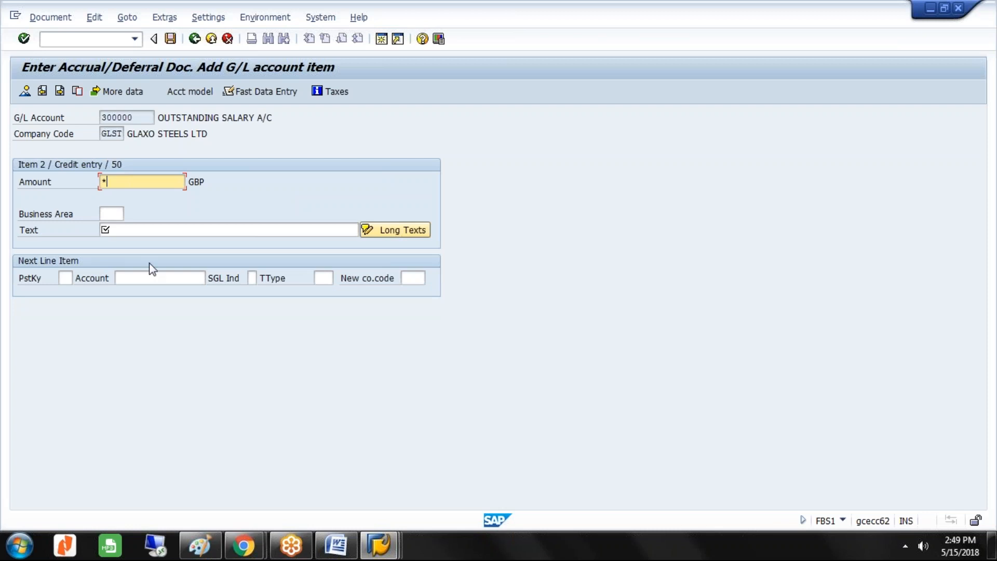
click(150, 230)
text(+)
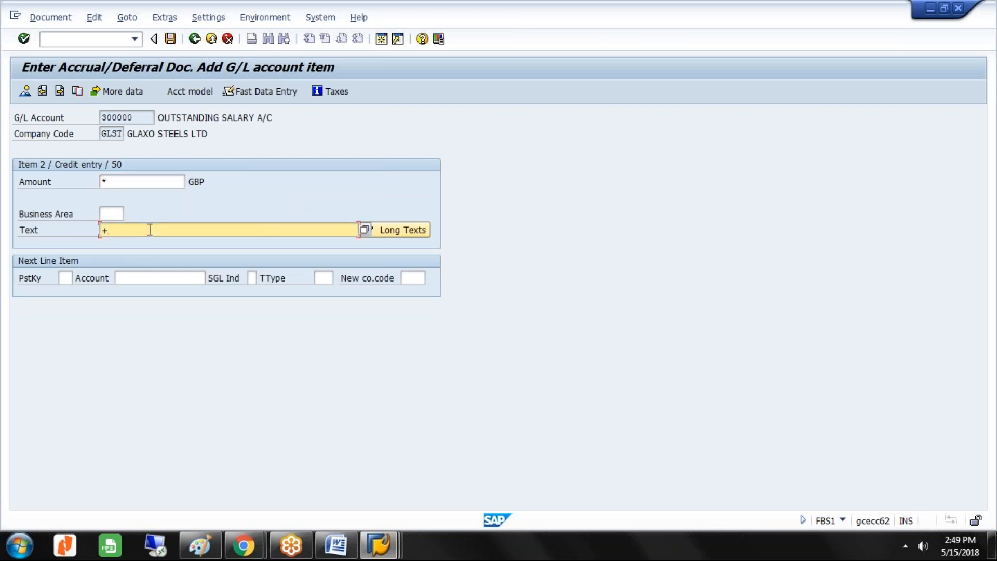
click(50, 17)
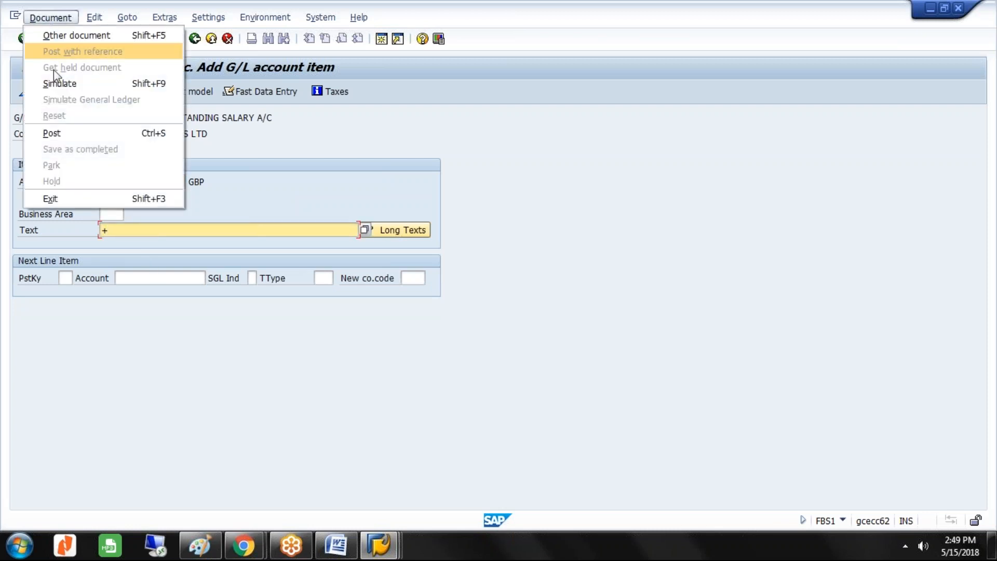
click(59, 84)
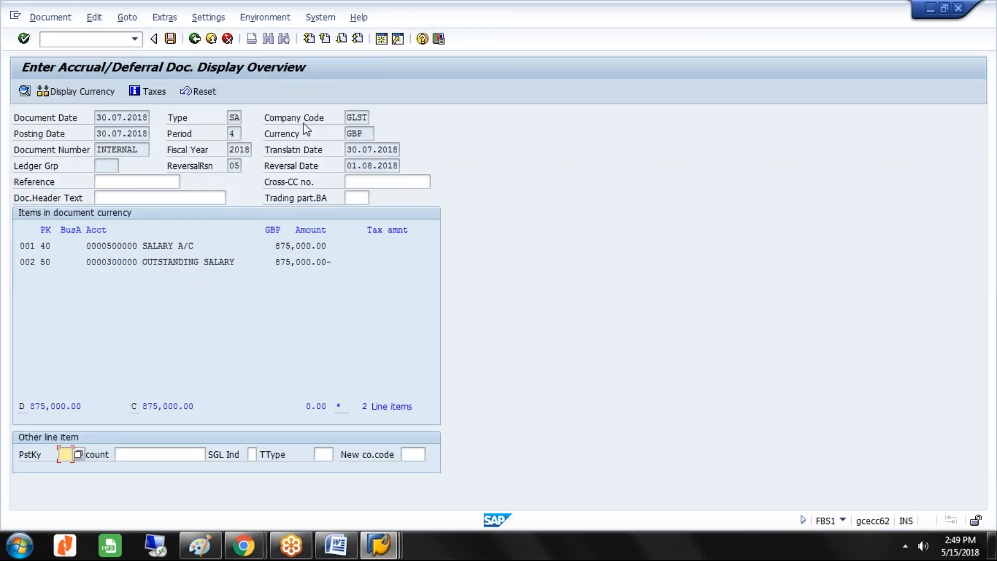
Post the simulated accrual document and leave the transaction, discarding the empty entry screen
click(170, 39)
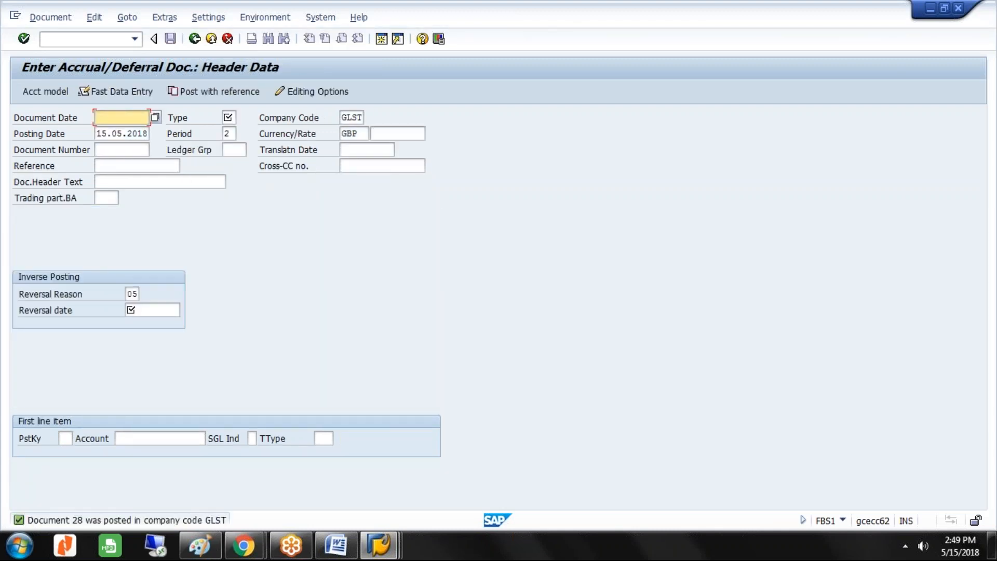
click(194, 38)
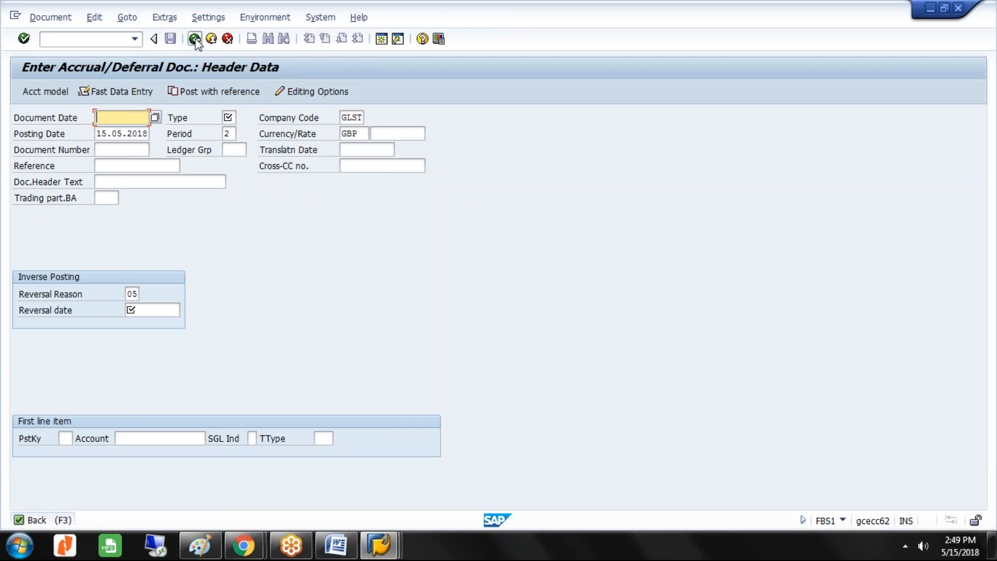
click(229, 304)
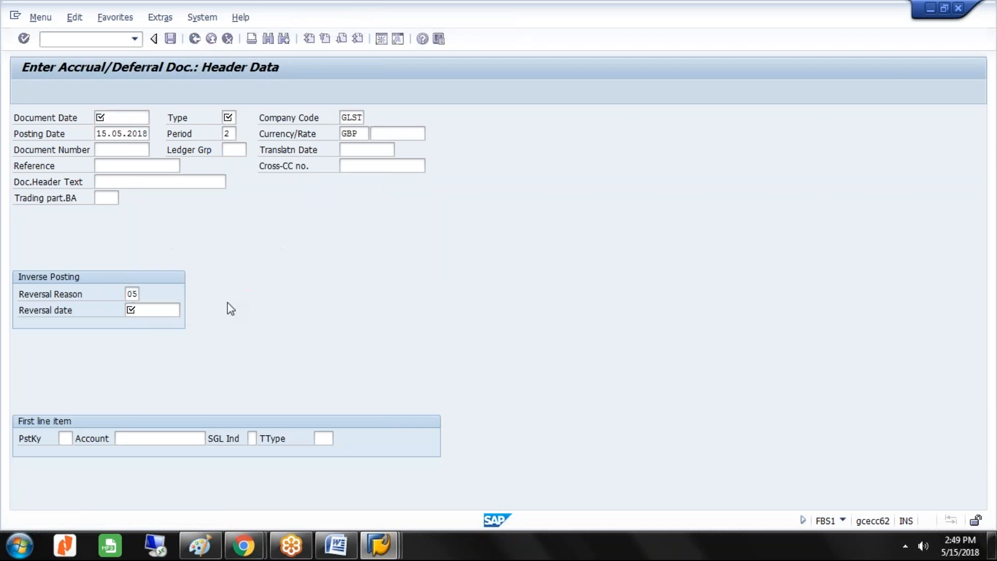
Run F.81 Reverse Accrual/Deferral Document as a test run for company code GLST, and reverse the listed document
click(197, 396)
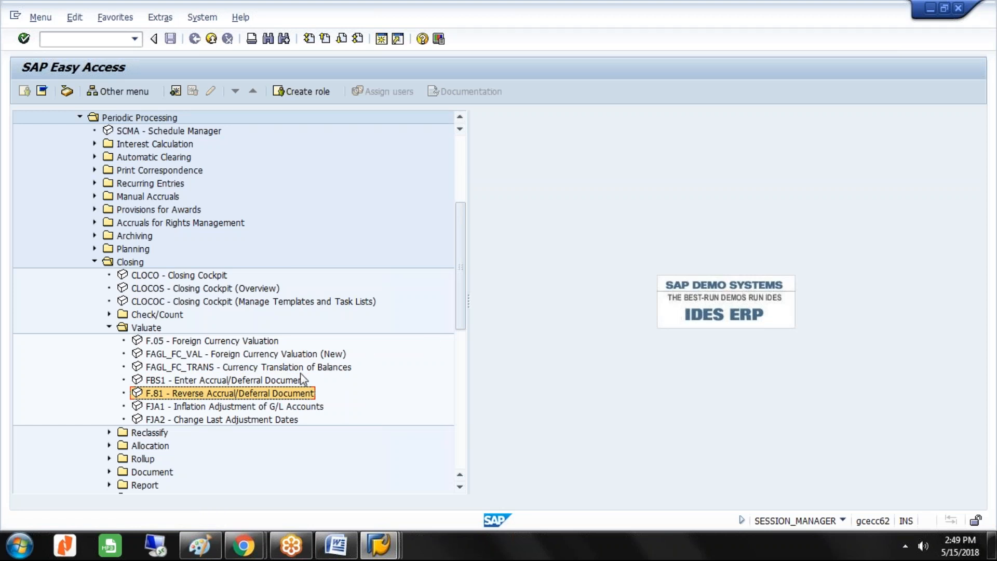
double_click(263, 398)
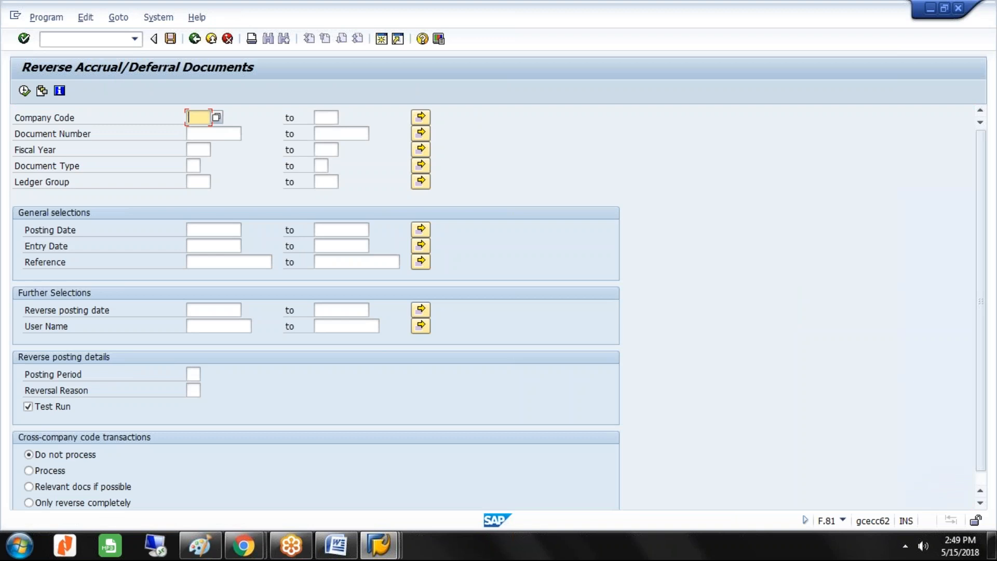
text(GLST)
click(24, 91)
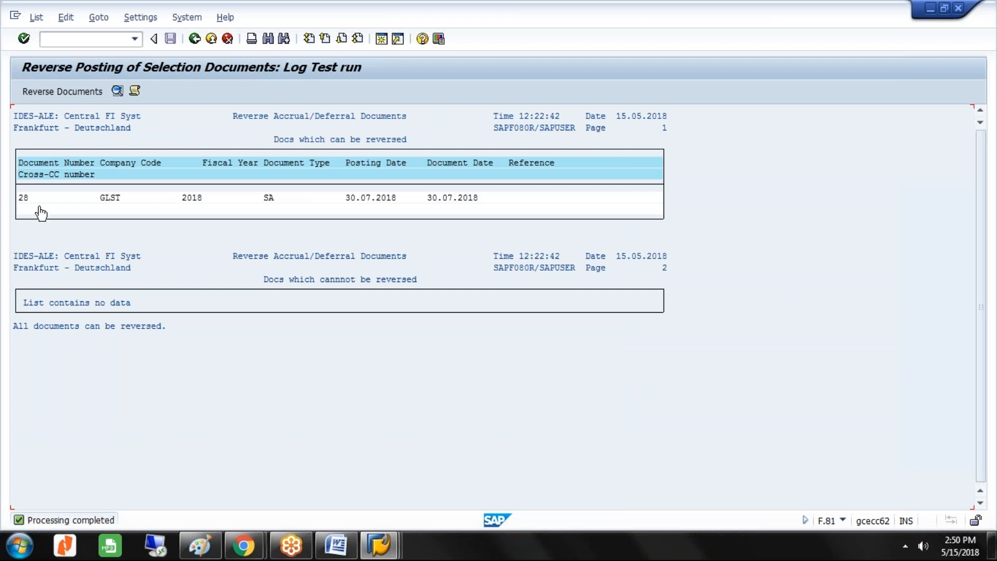
click(62, 91)
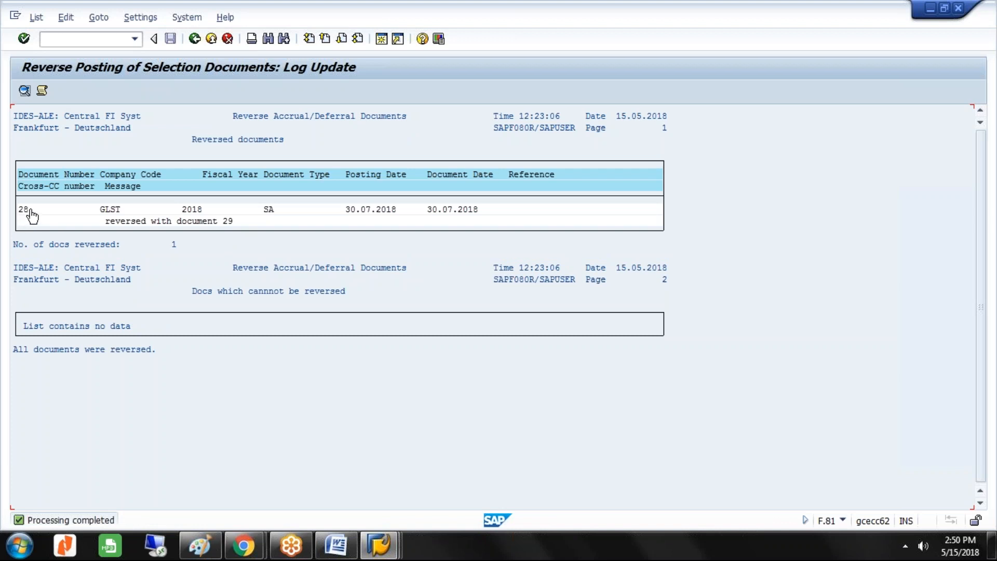
Inspect the reversed accrual document and its reversal document from the log, and return to the SAP Easy Access screen
double_click(29, 210)
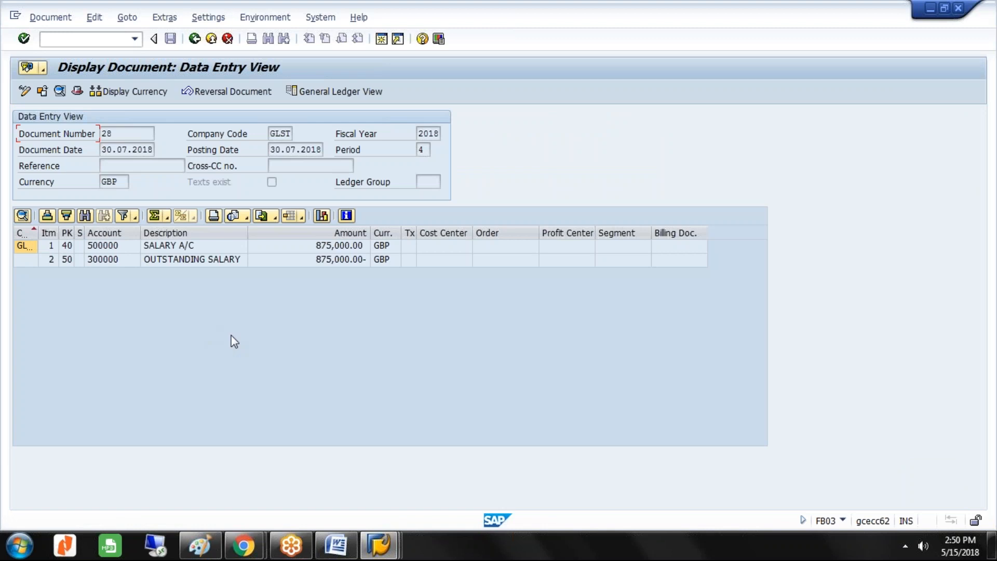
click(250, 97)
click(120, 138)
click(195, 42)
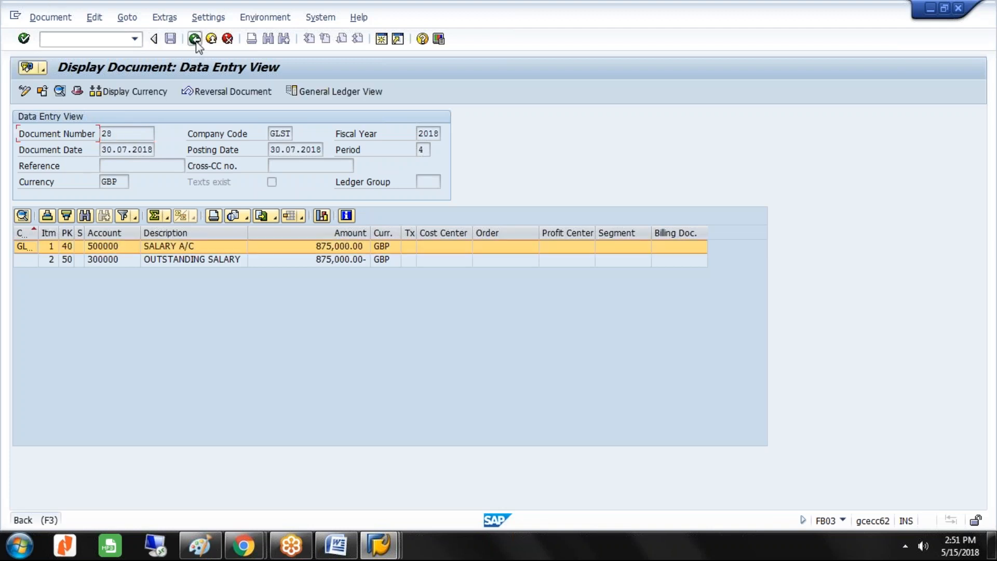
click(195, 42)
click(196, 41)
click(196, 41)
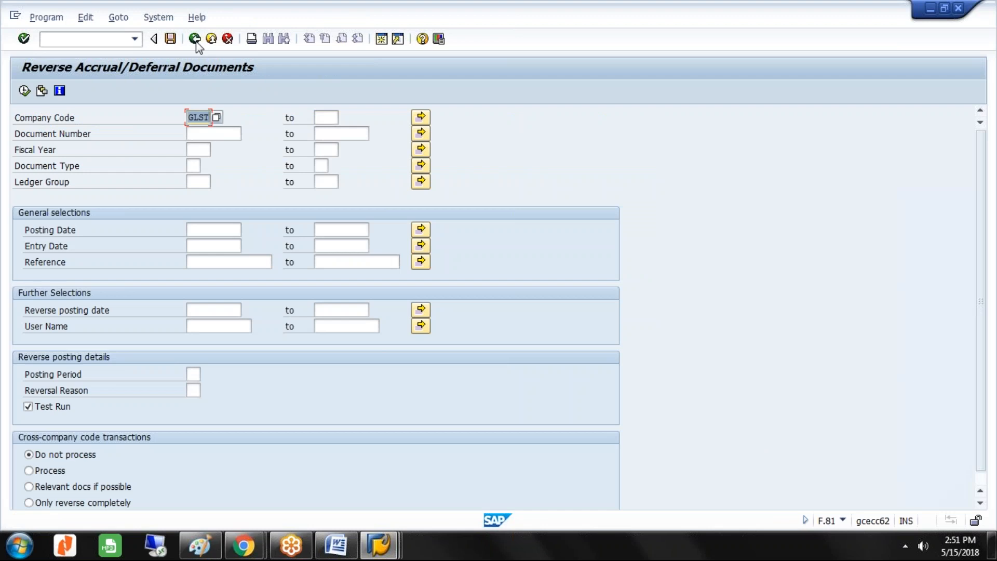
click(196, 41)
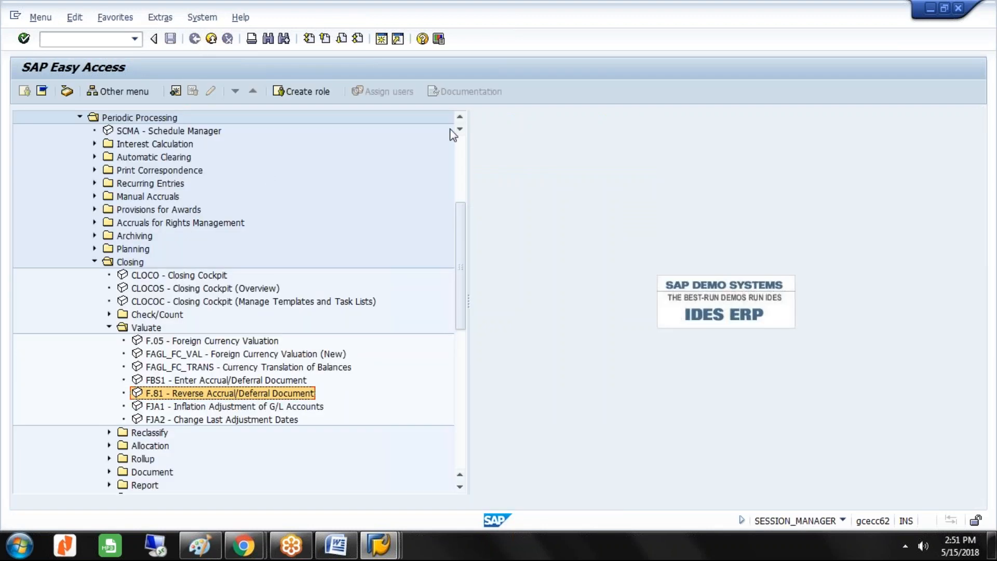
Collapse Periodic Processing, expand the General Ledger Posting folder, and open F-02 General Posting
click(460, 117)
click(460, 118)
scroll(462, 120, up, 3)
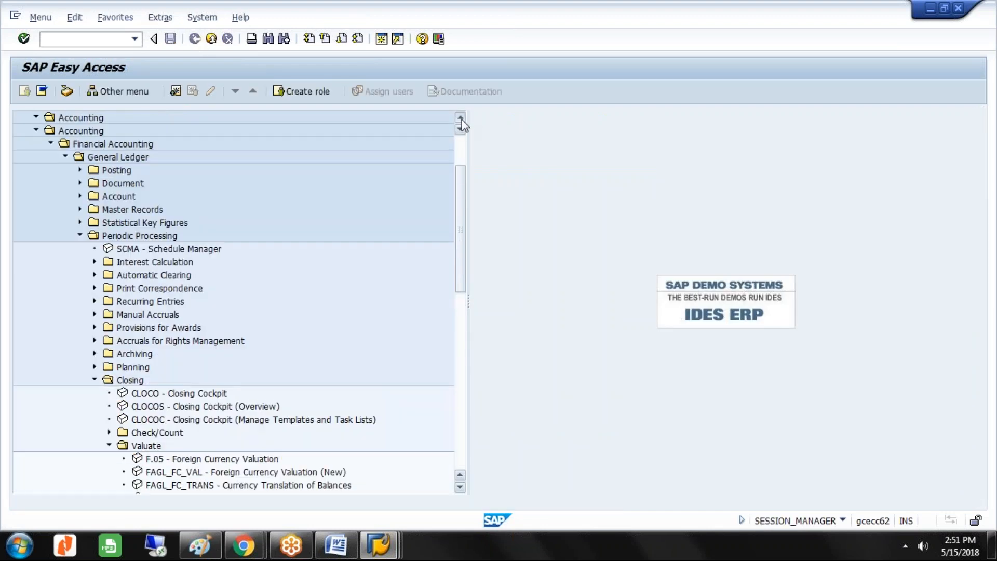
click(80, 263)
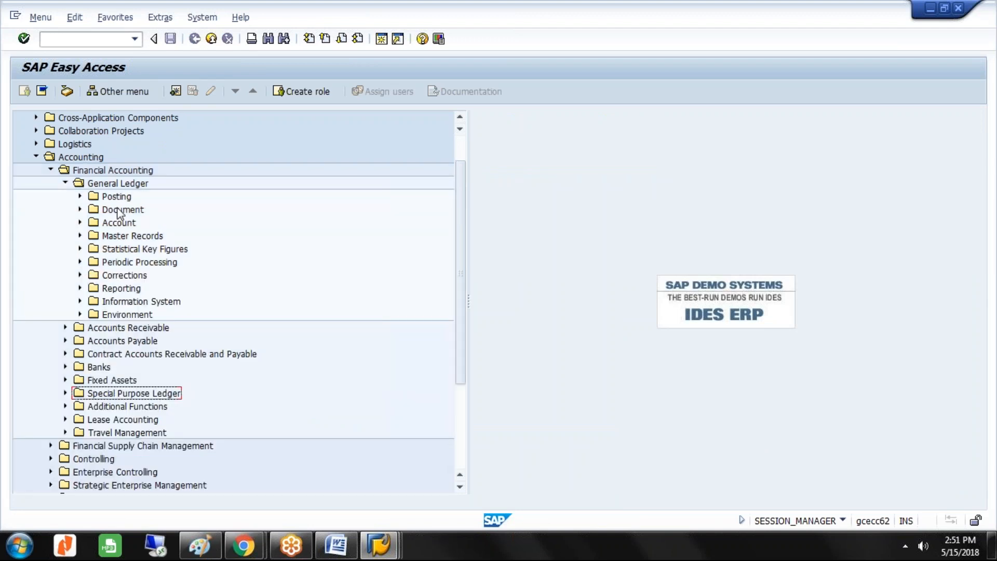
double_click(117, 199)
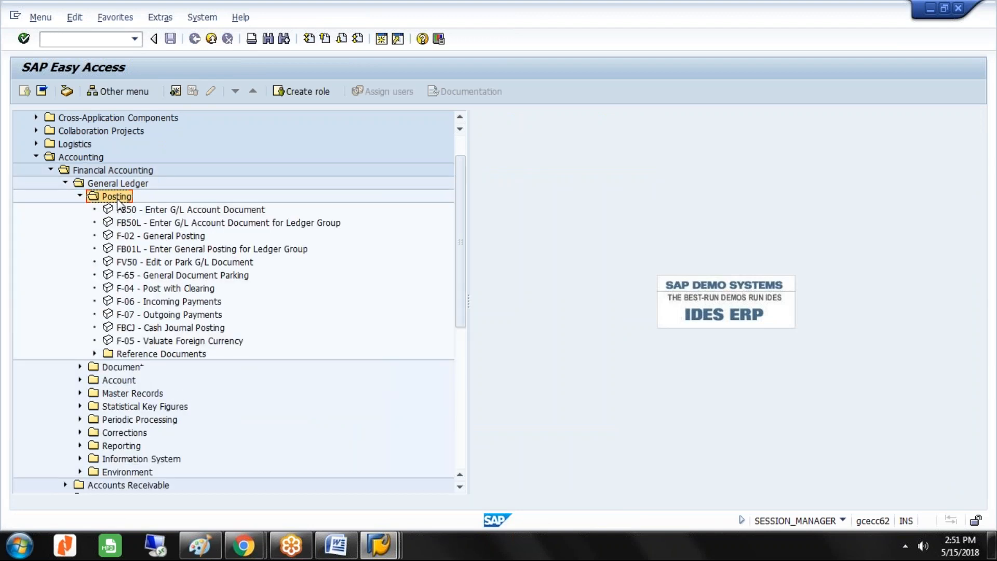
click(140, 240)
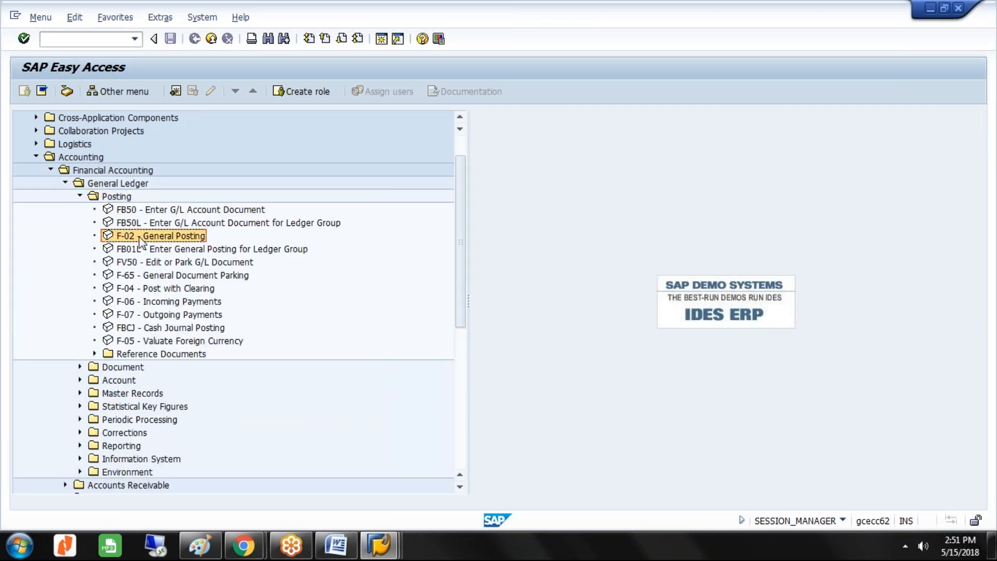
double_click(141, 238)
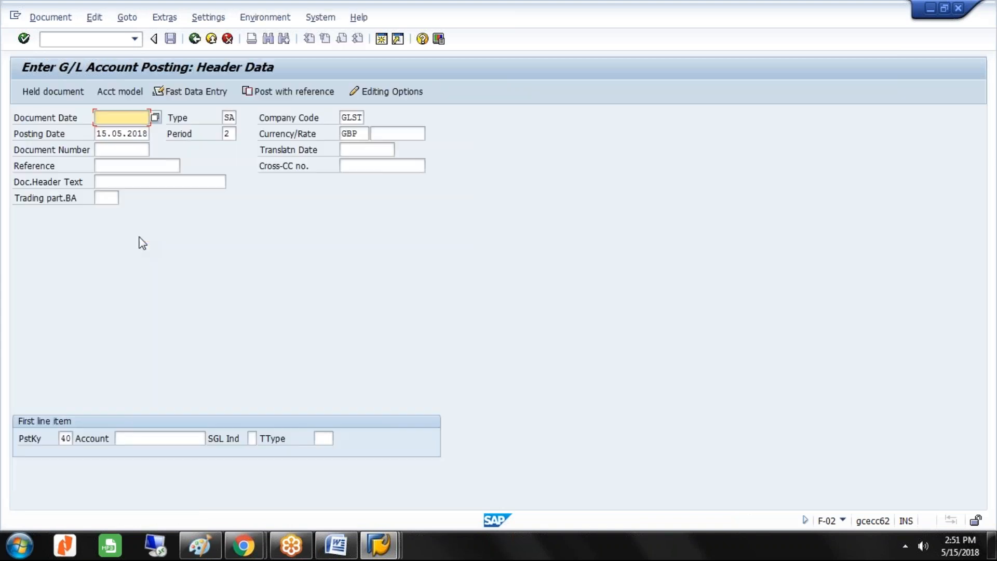
Set both the document date and the posting date of the G/L posting to 01.08.2018
text(0)
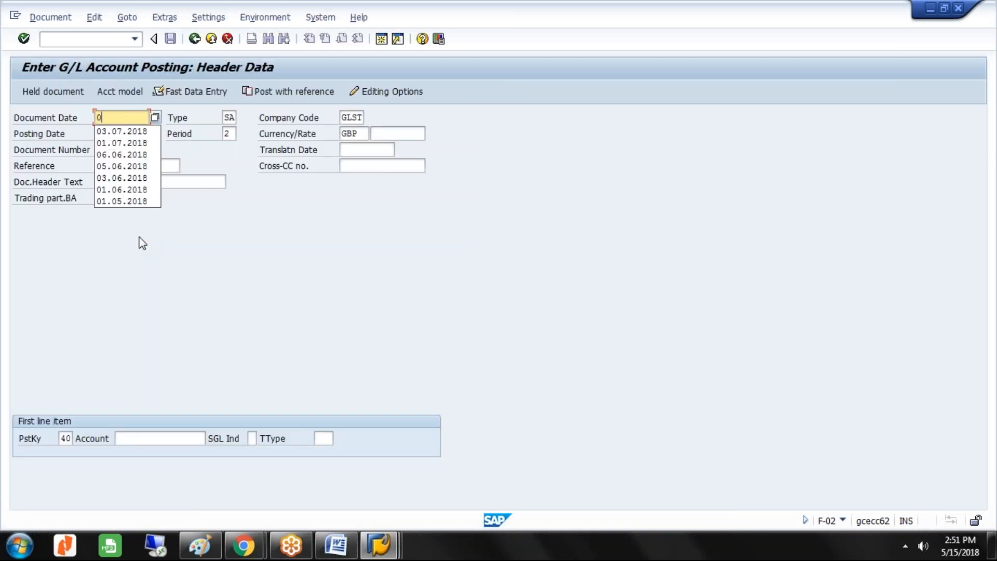
text(1.08.2018)
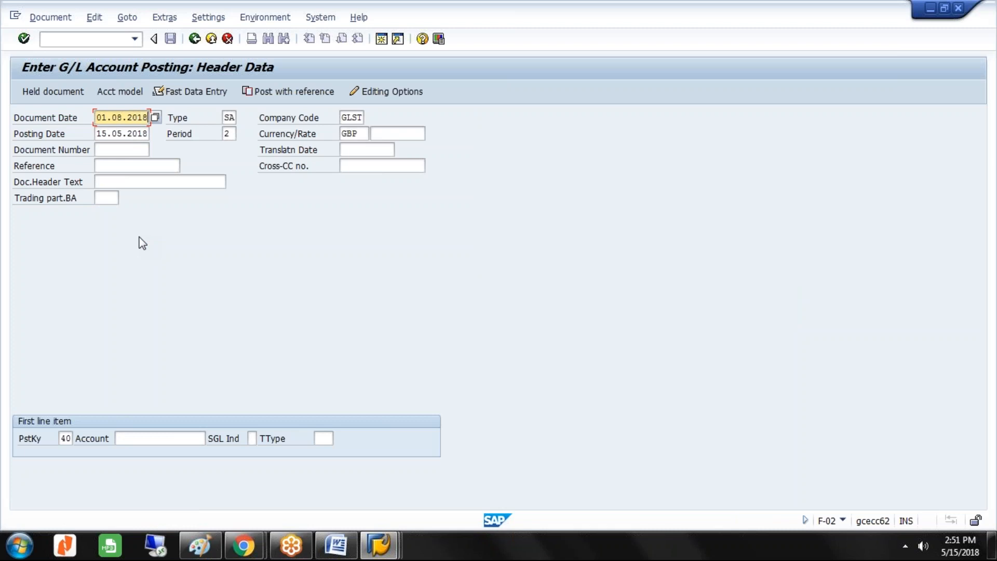
key(Tab)
key(Tab)
key(Tab)
text(01)
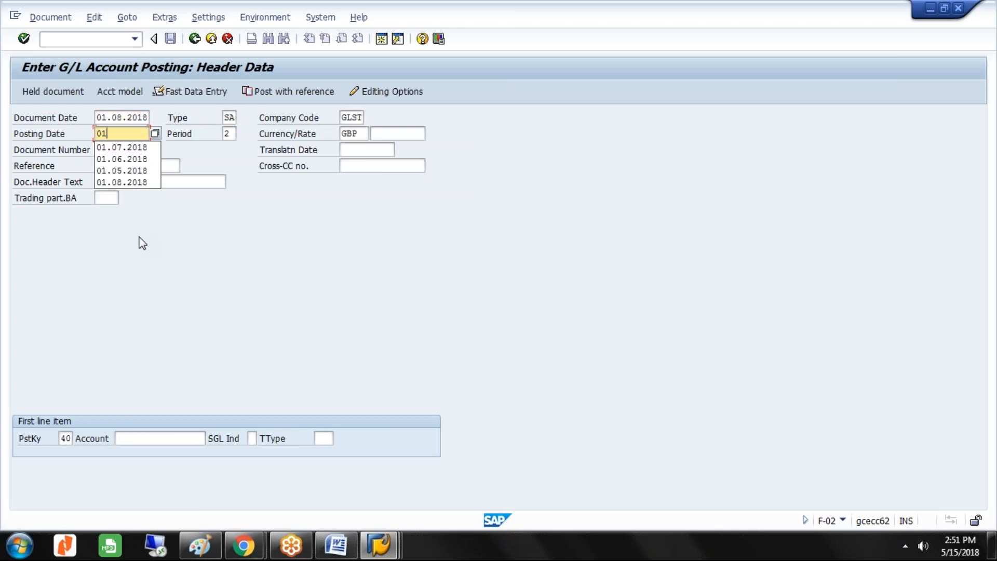
text(.08.2018)
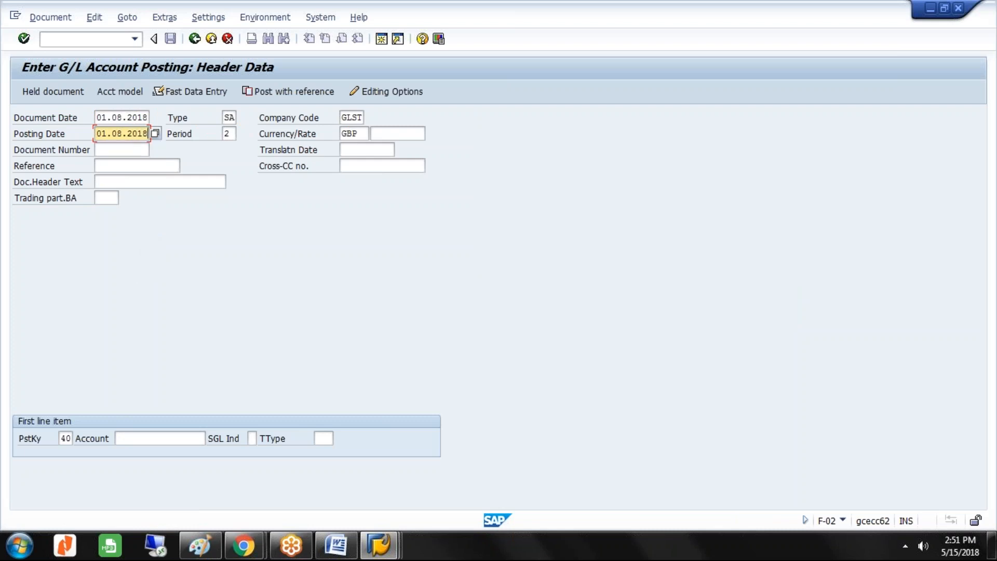
Enter G/L account 500000 for the first line item with posting key 40, and continue to its item details
click(142, 439)
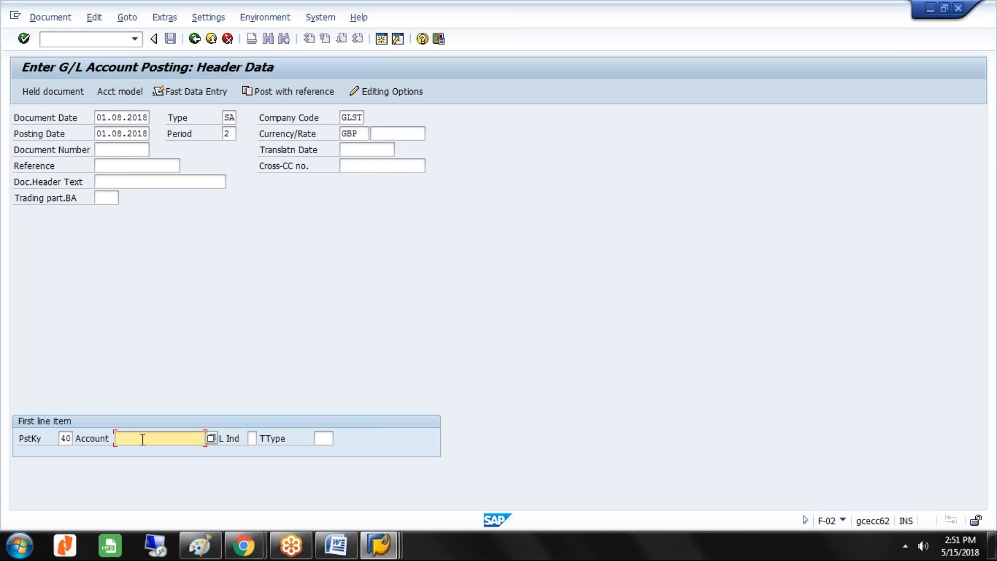
text(500000)
key(Return)
key(Return)
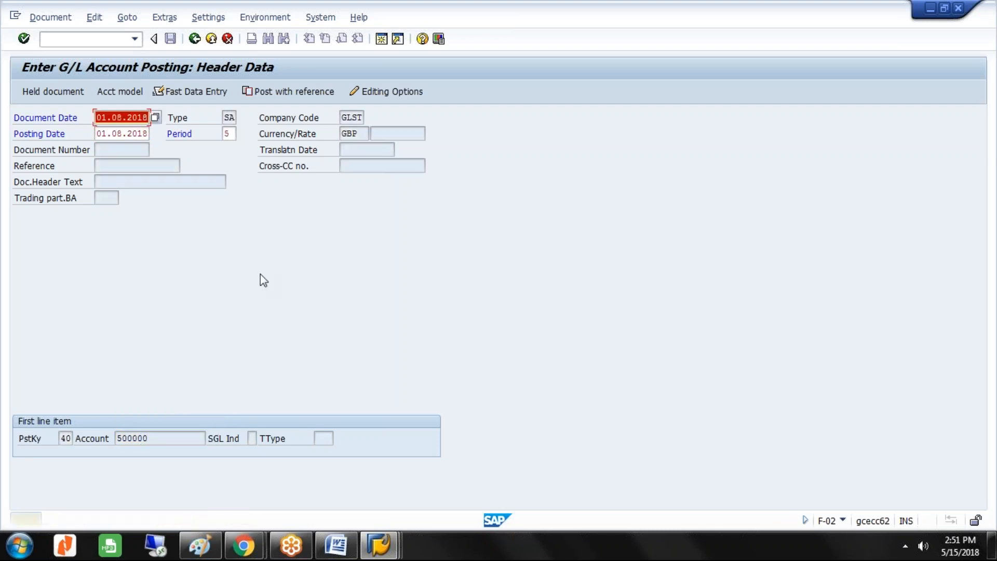
key(Return)
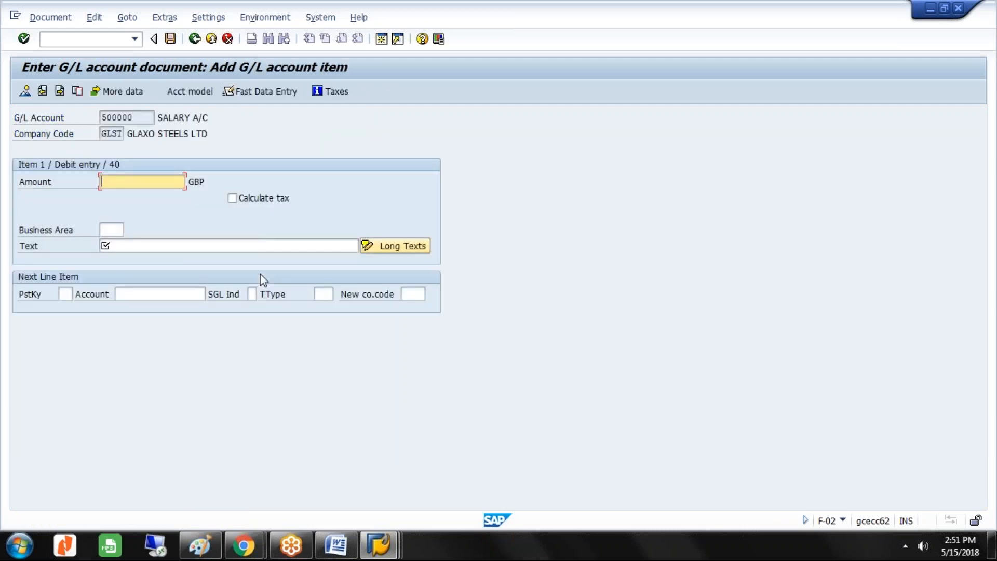
Set the salary debit item's amount to 875000 GBP and its text to SALARY PAYMENT
text(875000)
click(216, 245)
text(SA)
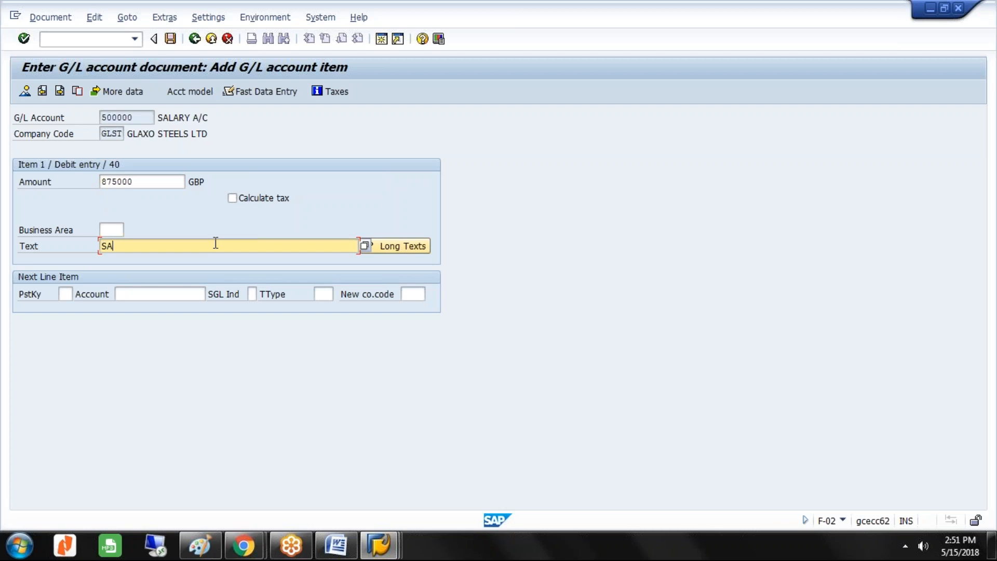
click(156, 260)
Add the next line item with posting key 50 and G/L account 200000, and continue to its details
click(66, 294)
text(50)
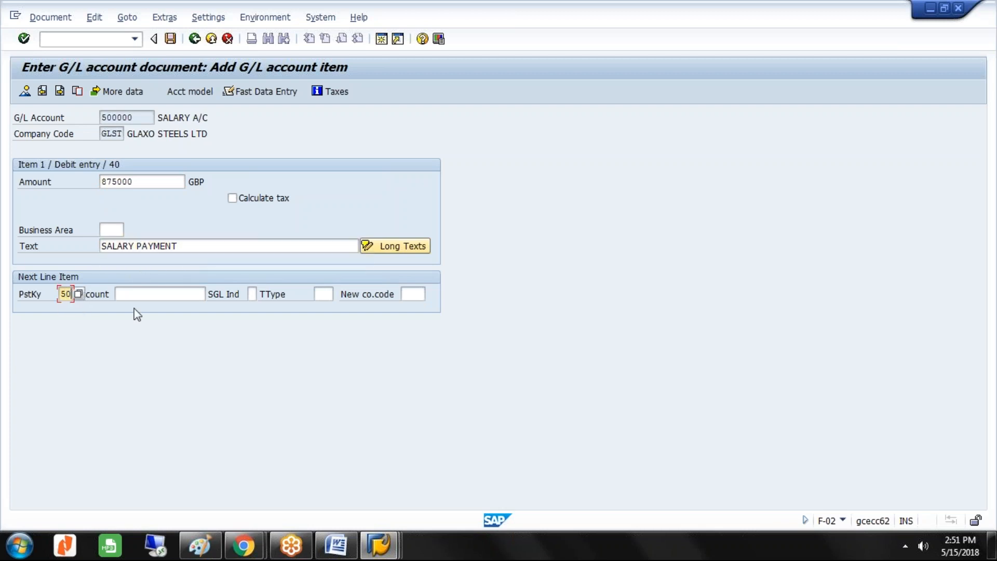
key(Tab)
text(200000)
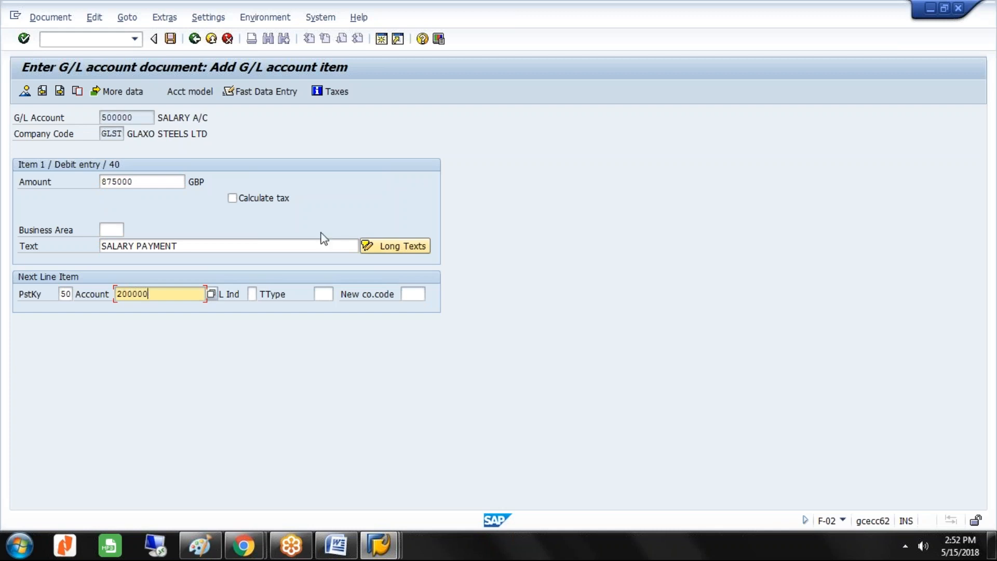
key(Return)
Fill the bank credit item with amount * and text +, then simulate and post the salary payment document
text(*)
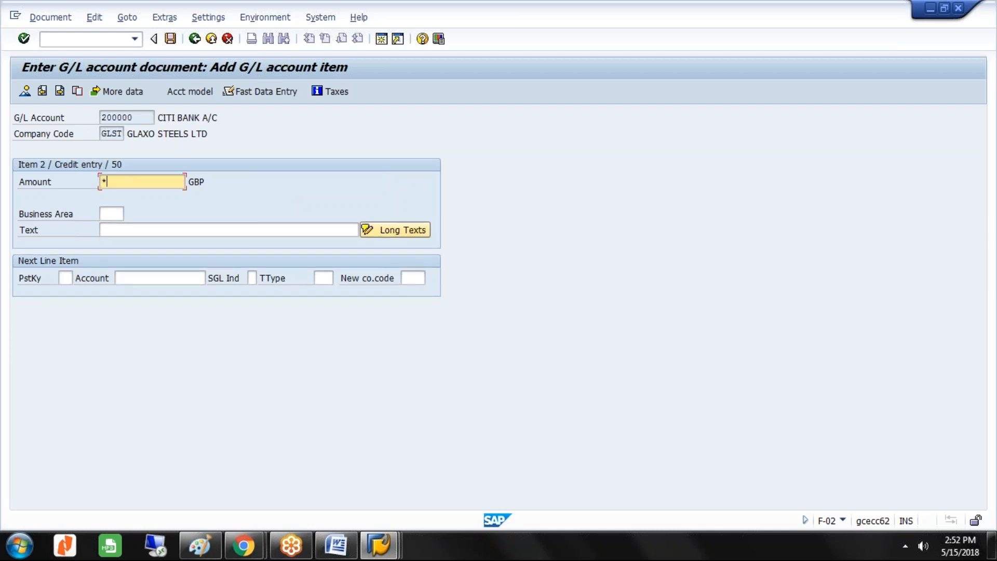
click(301, 234)
text(+)
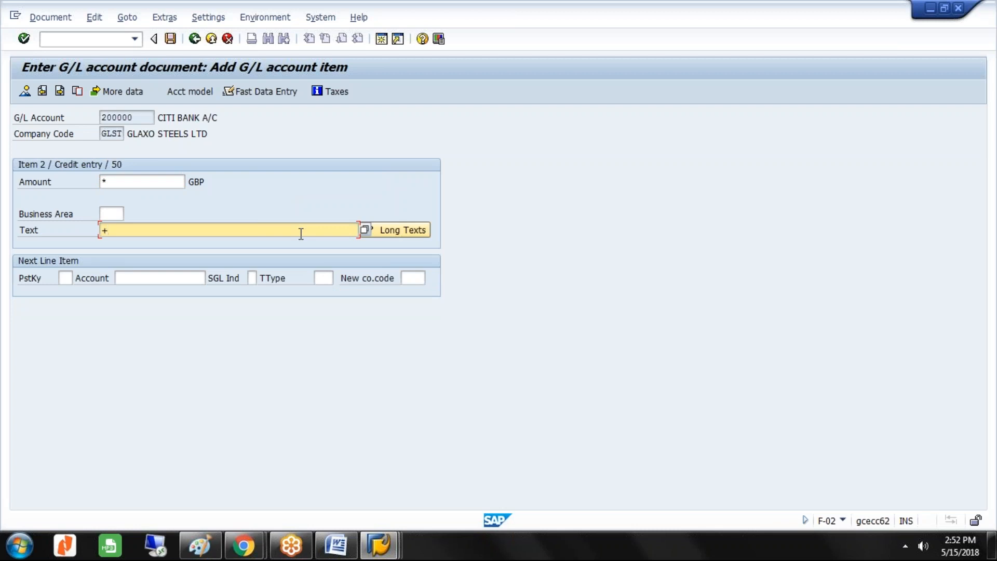
click(65, 17)
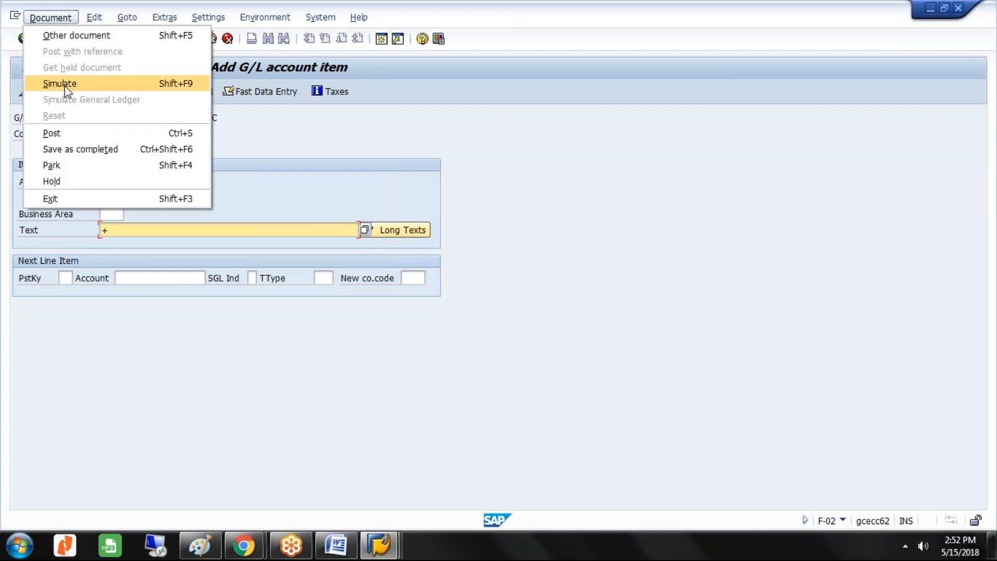
click(60, 83)
key(ctrl+s)
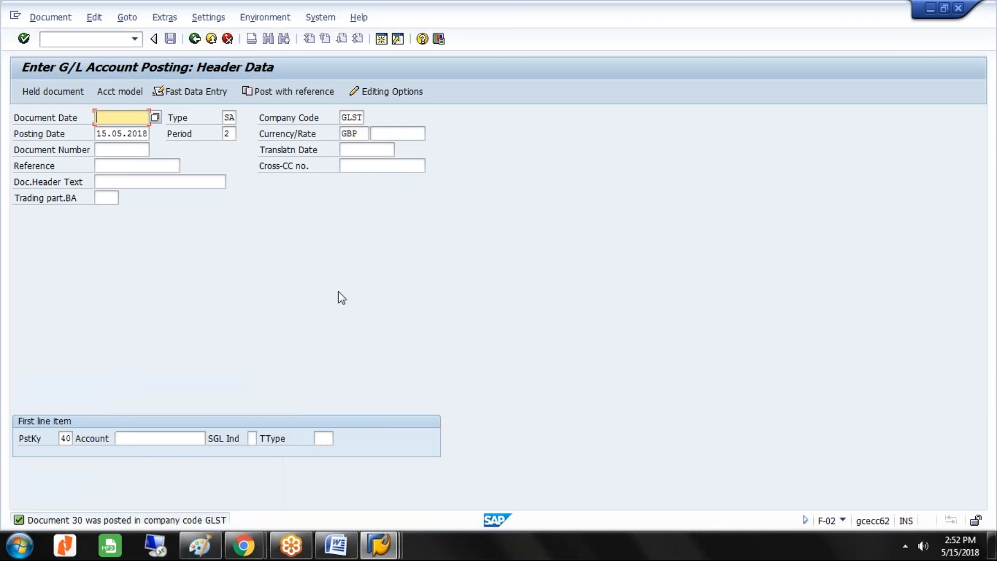
Switch to the Paint notes, complete the third line with PENALTY INTEREST, and colour the balance interest calculation line green
click(206, 551)
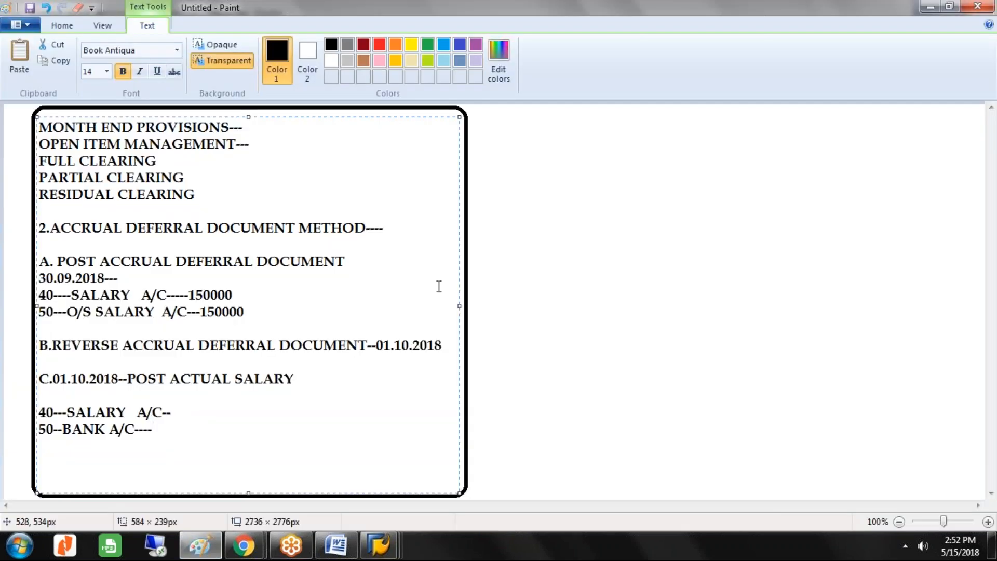
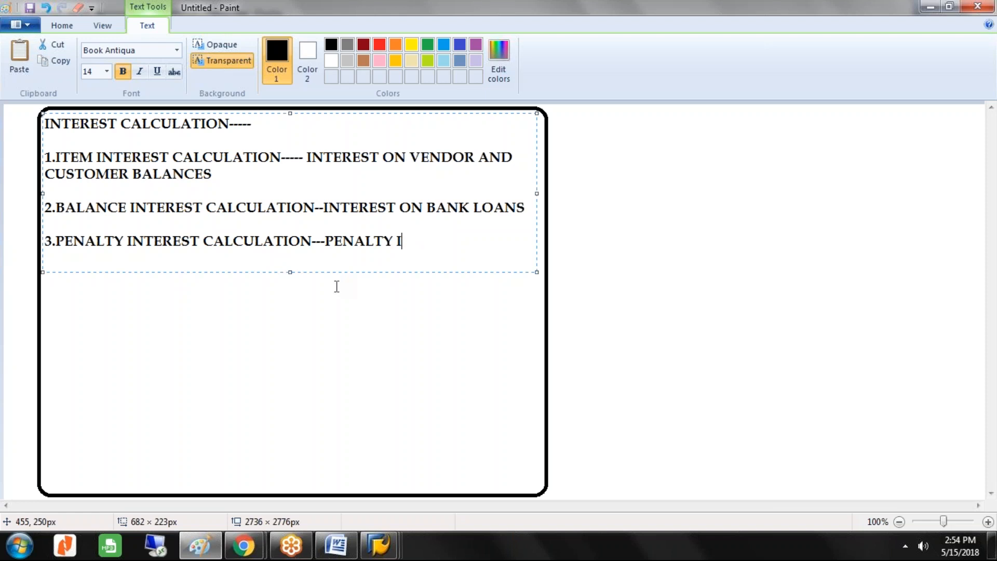
text(NTEREST)
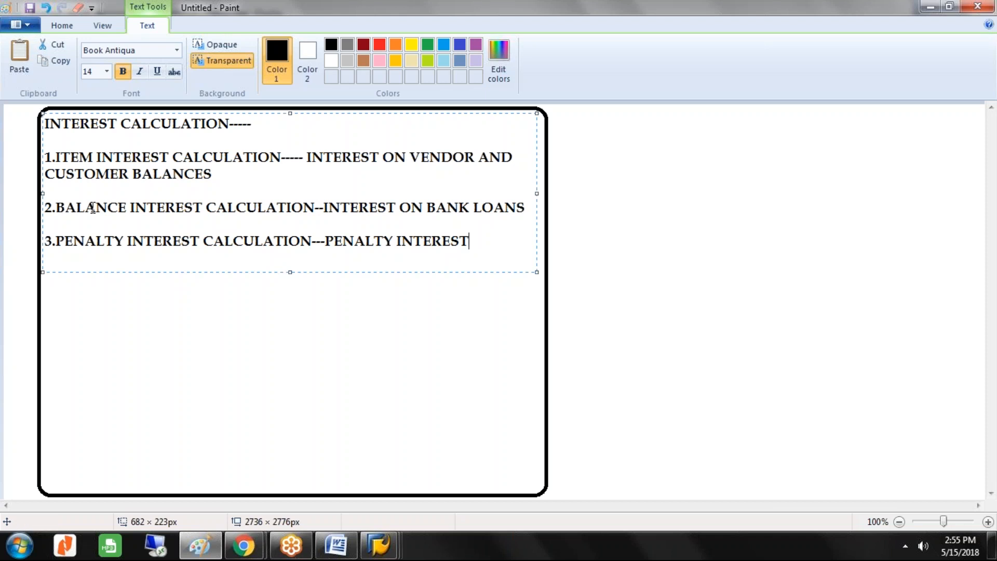
drag(45, 210, 530, 207)
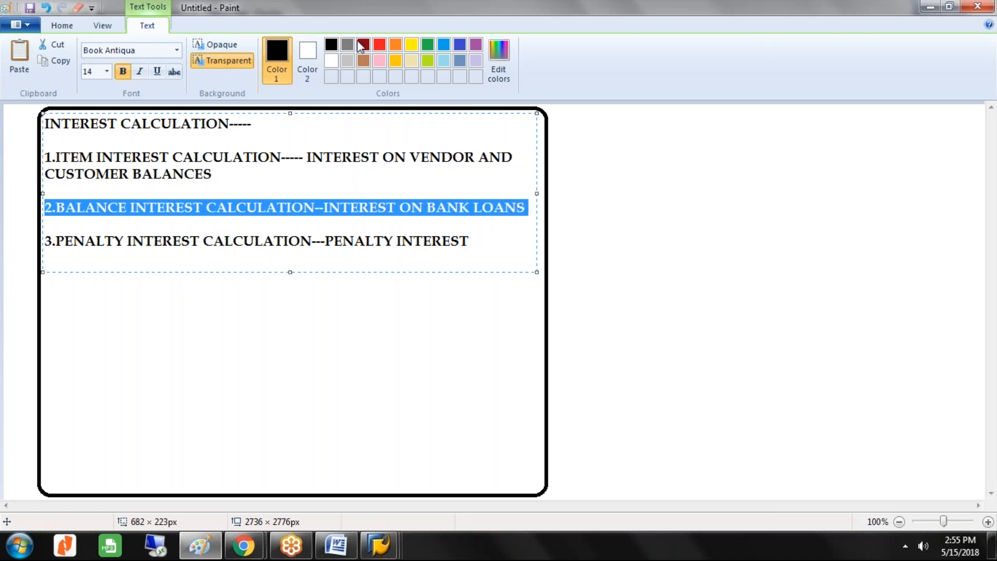
click(427, 44)
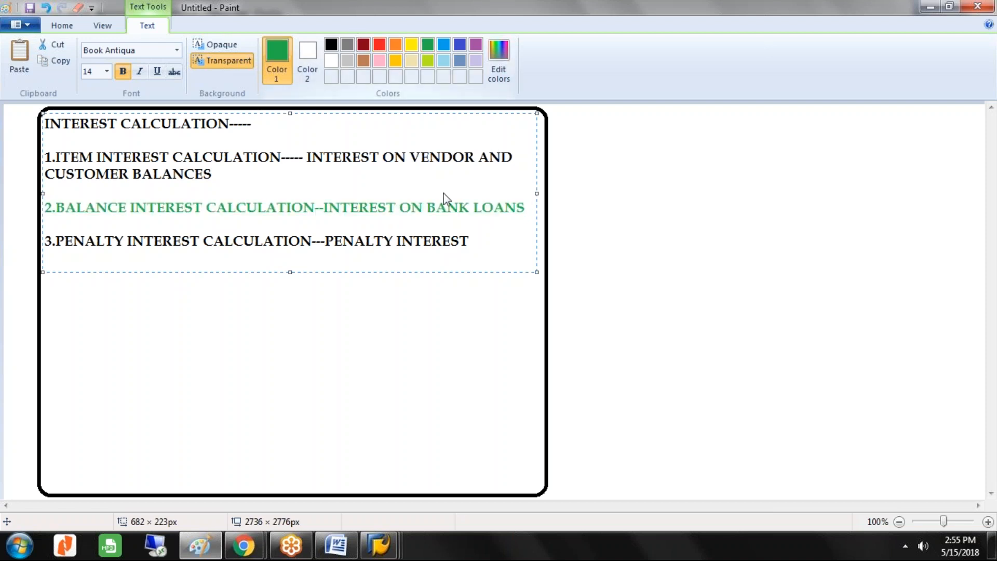
Add the line 1.CREATION OF INTEREST INDICATOR--- below the penalty interest line in the notes and select its wording
click(478, 244)
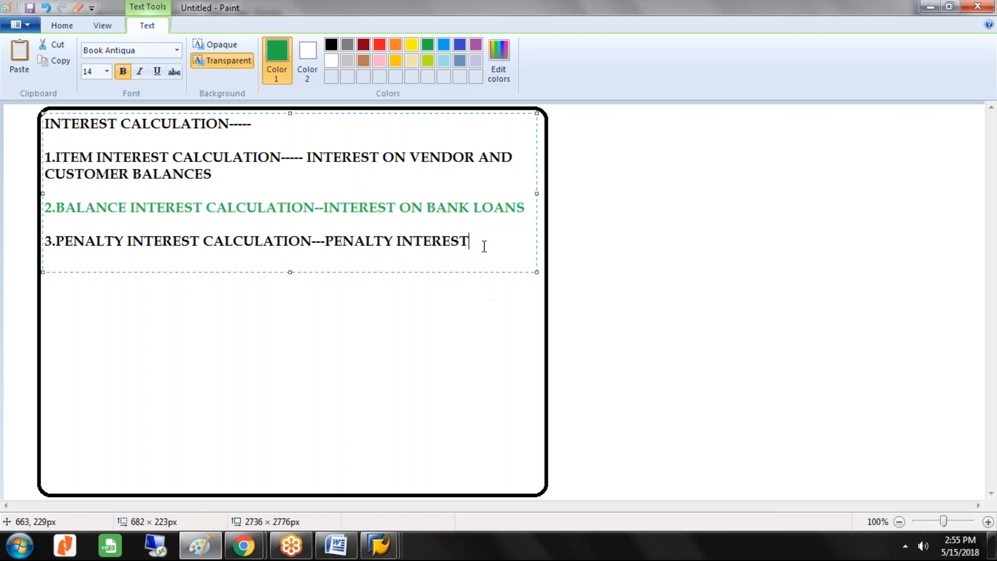
key(Return)
key(Return)
text(1.CREATION )
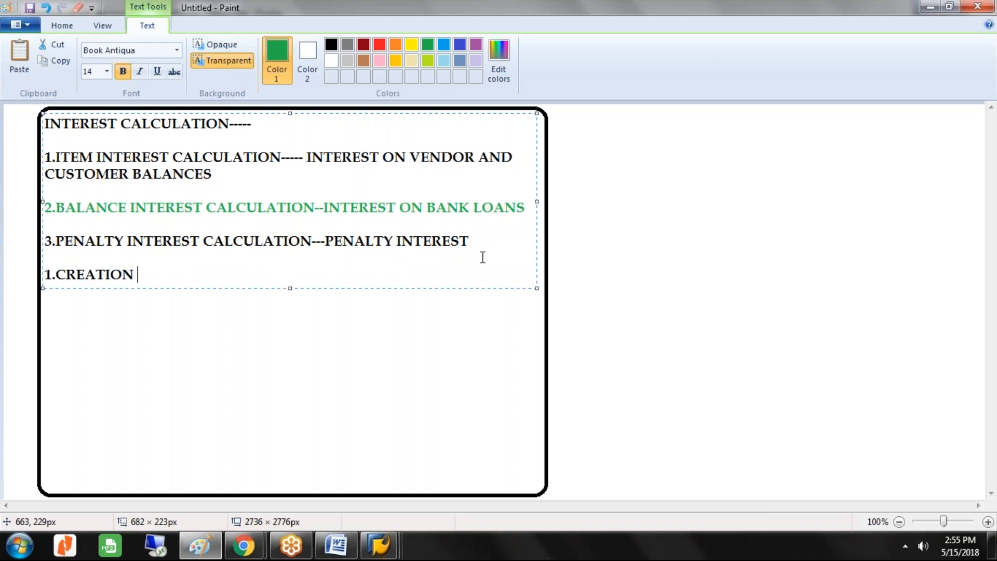
text(OF INTER)
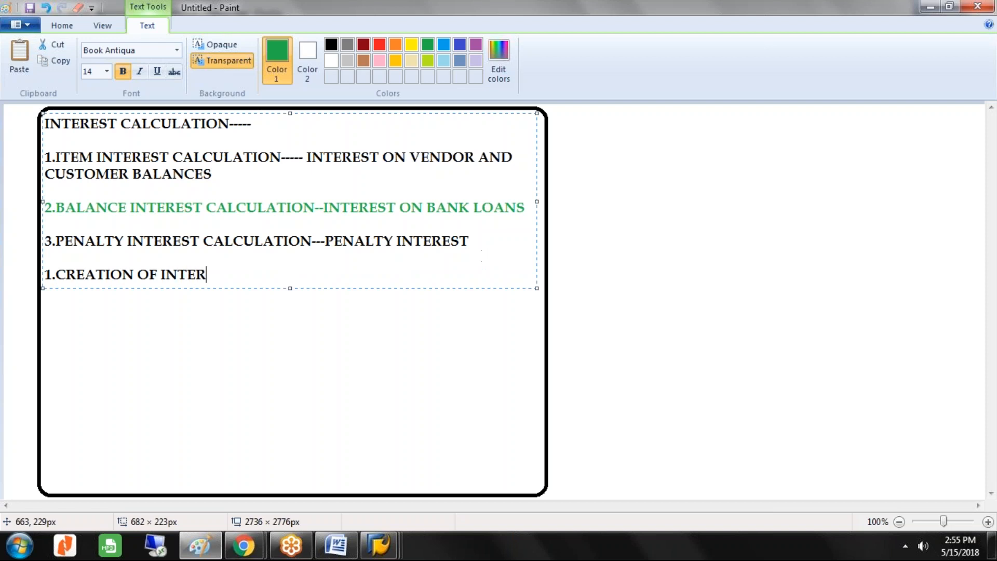
text(EST INDIA)
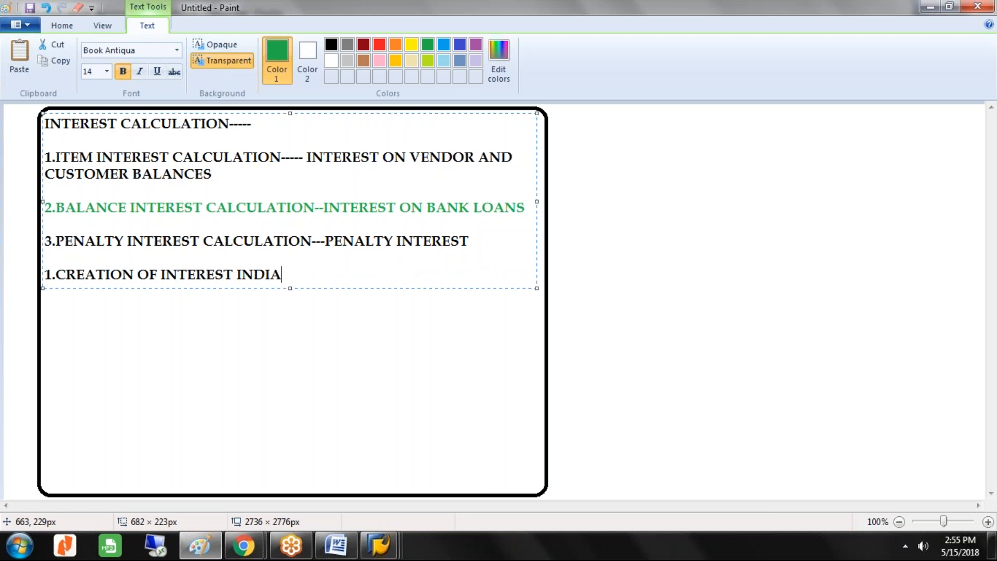
key(BackSpace)
text(CATOR---)
drag(322, 274, 42, 278)
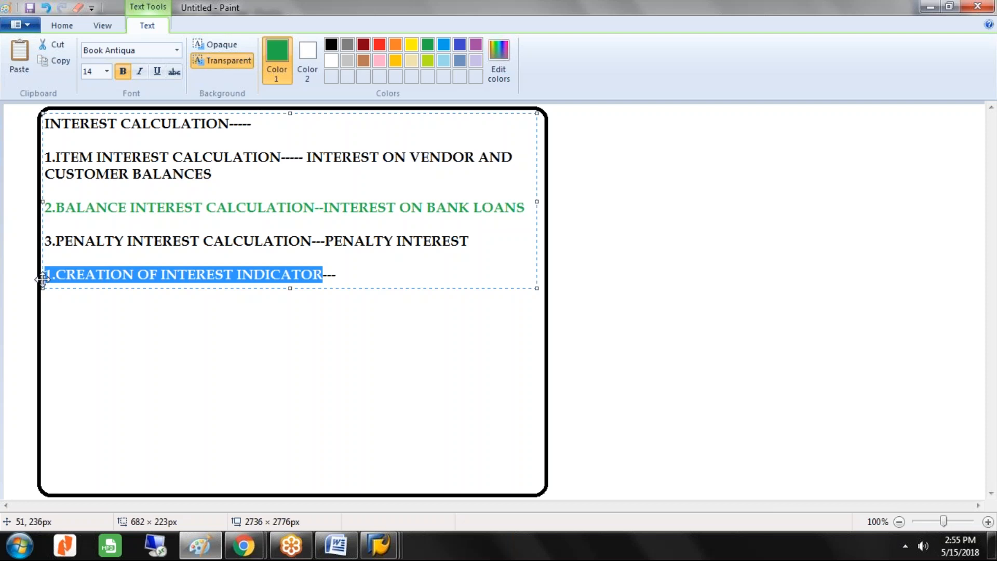
Switch to SAP and open the customizing implementation guide with transaction /NSPRO
click(379, 544)
click(404, 487)
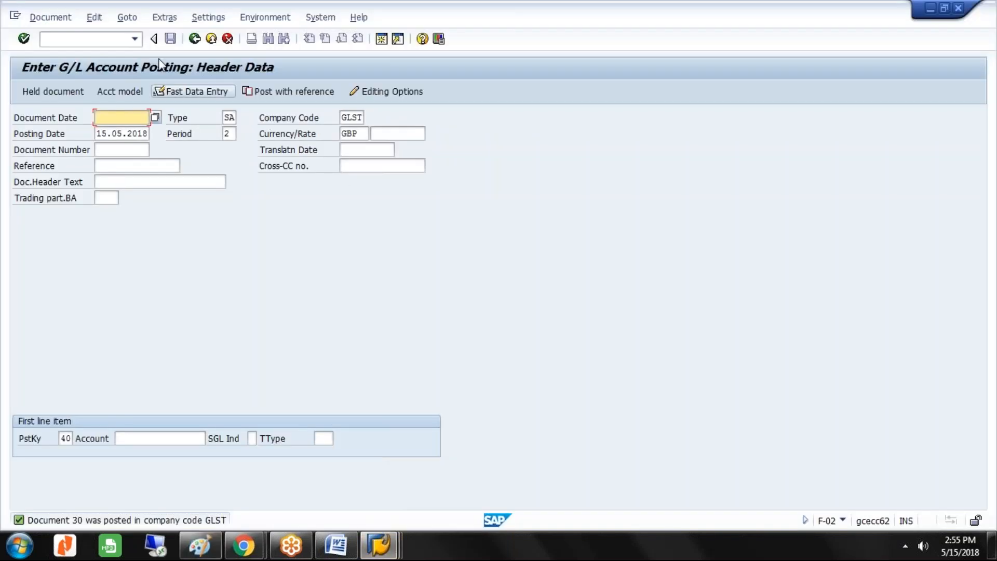
click(99, 40)
text(/NSPRO)
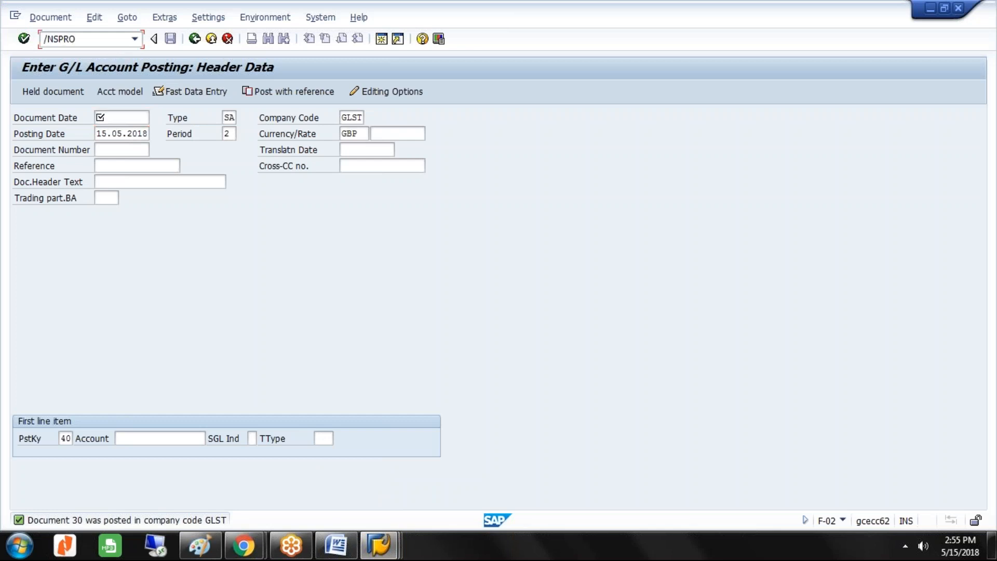
key(Return)
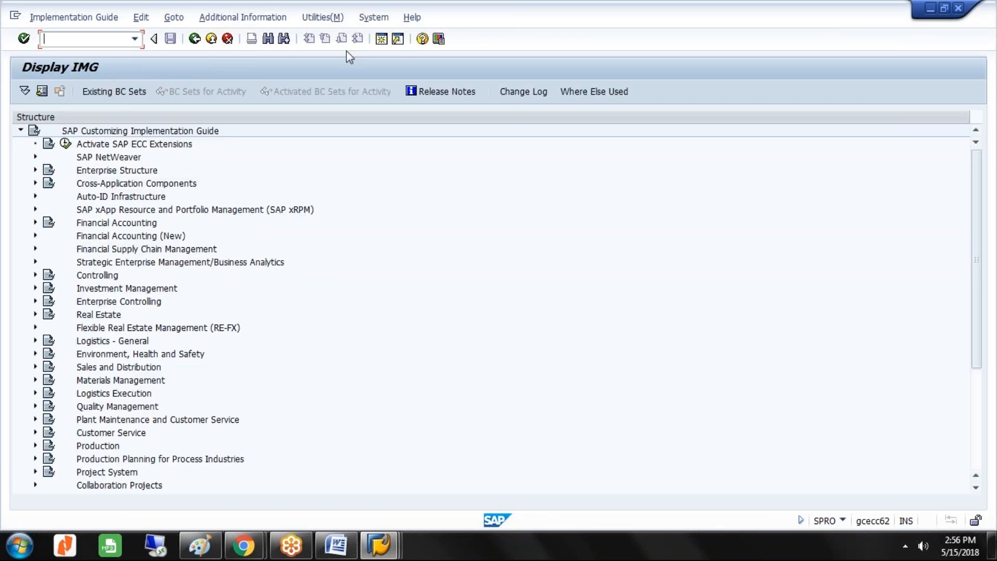
Show the IMG activity keys as additional information beside the implementation guide structure
click(243, 17)
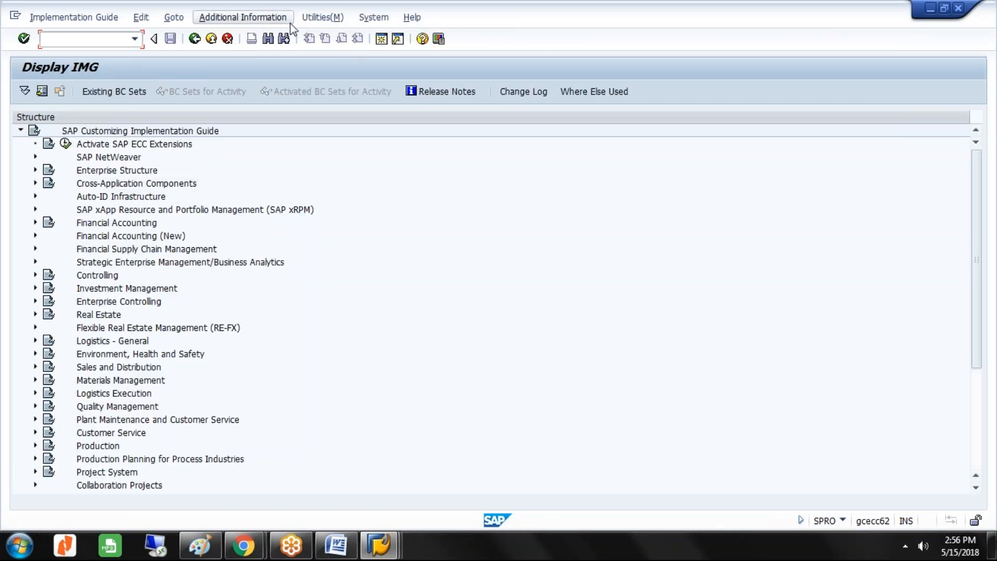
mouse_move(275, 35)
mouse_move(394, 51)
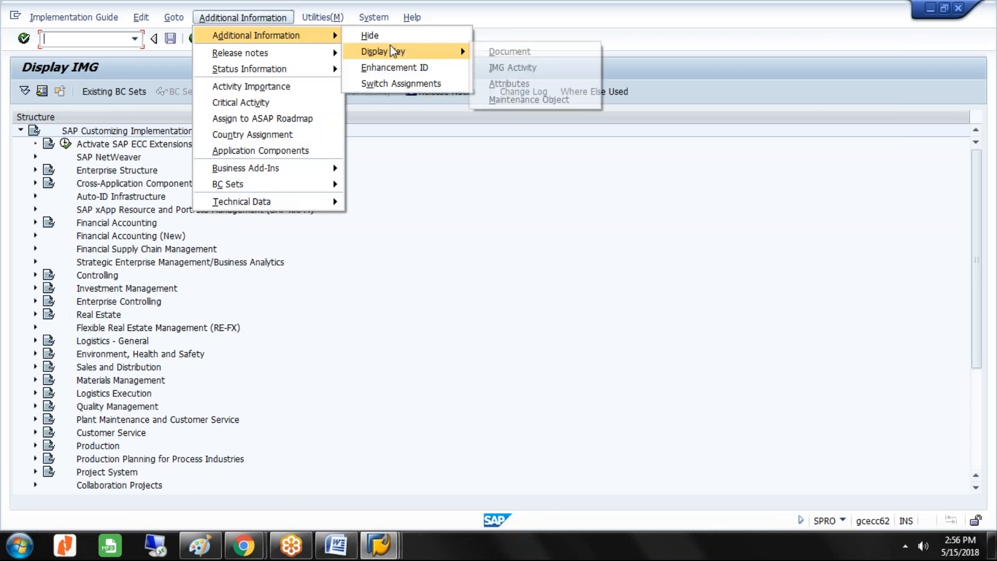
click(500, 68)
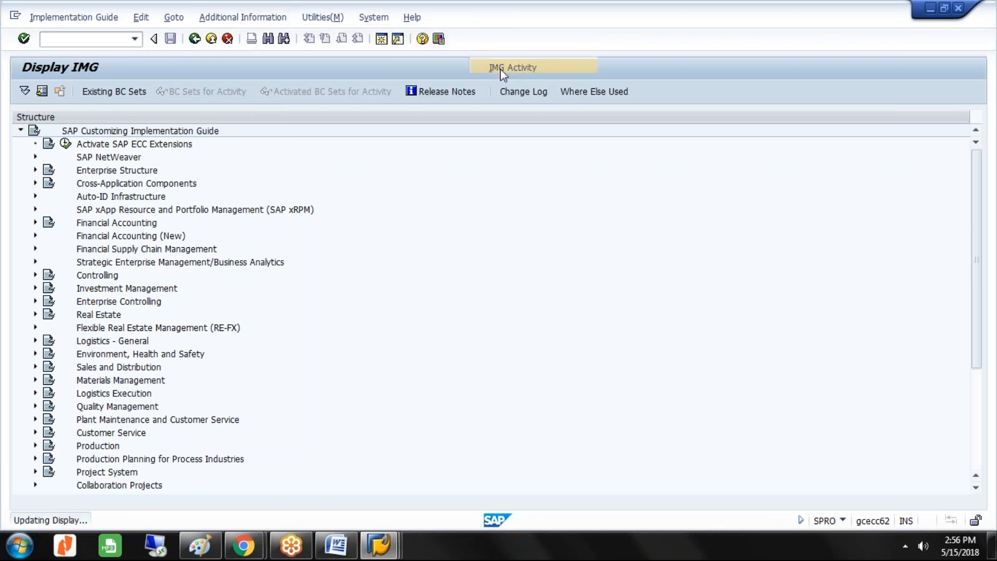
Expand Financial Accounting (New), General Ledger Accounting (New) and Business Transactions in the implementation guide
click(151, 235)
click(35, 235)
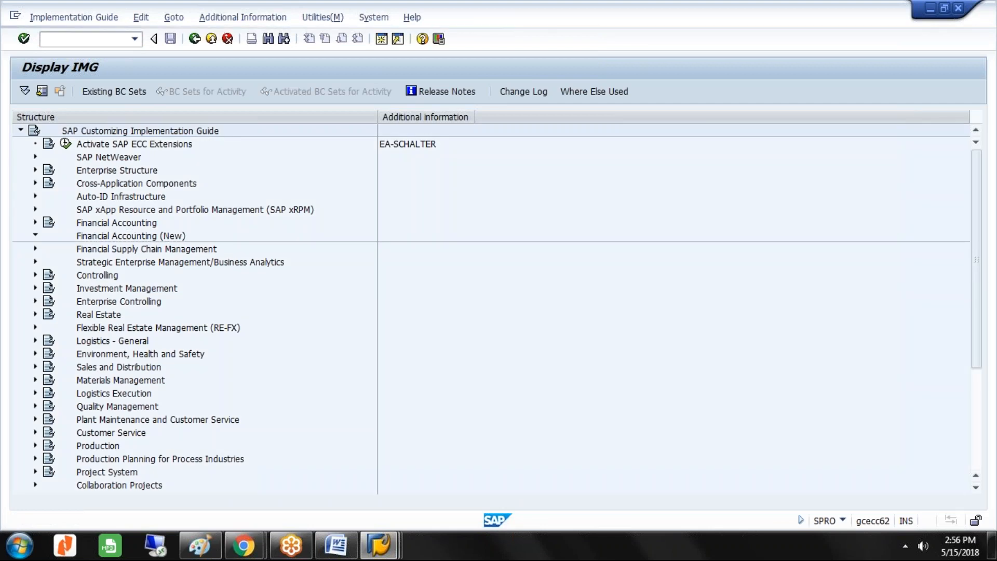
click(177, 249)
click(160, 262)
key(Right)
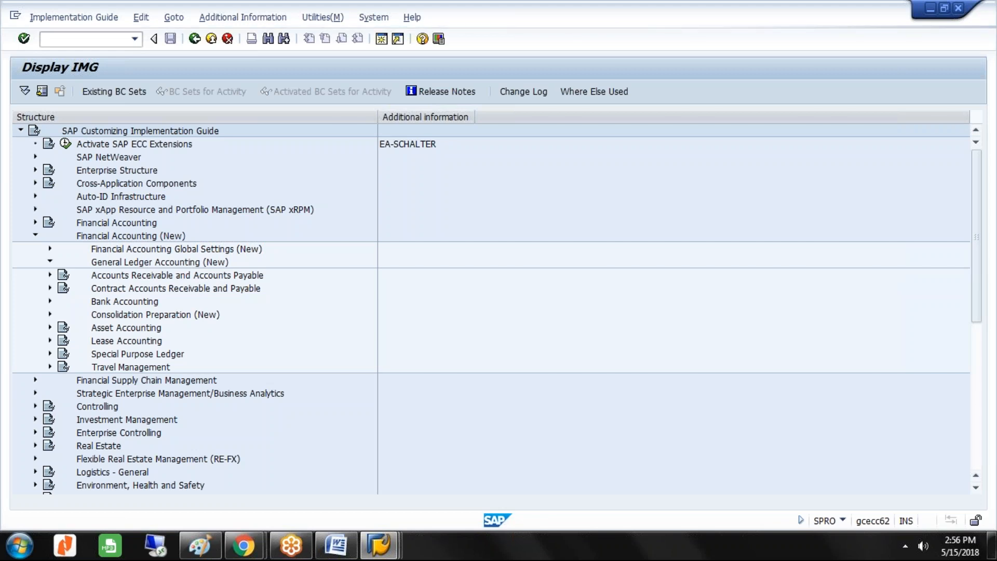
key(Down)
key(Down)
key(Right)
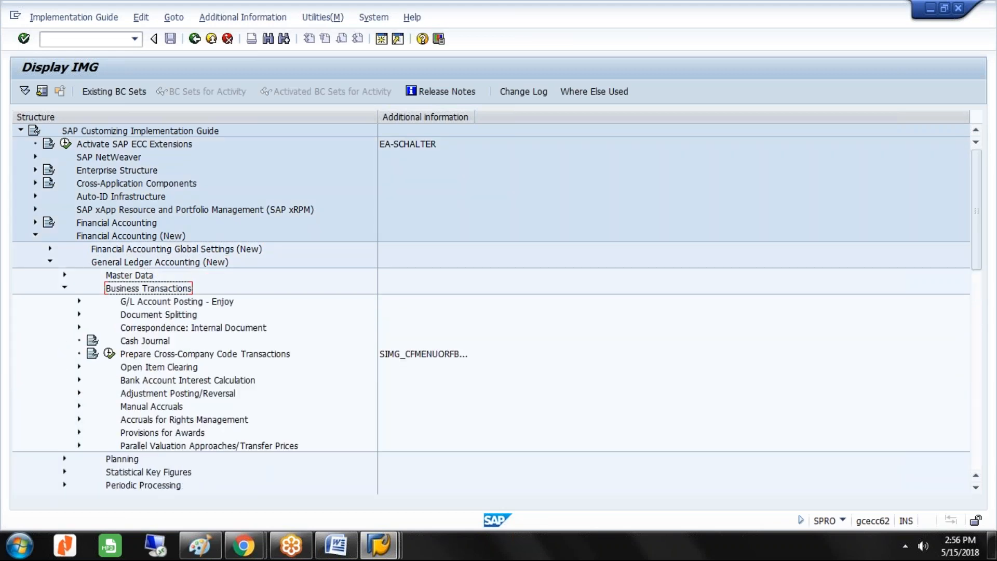
Expand the Bank Account Interest Calculation node under Business Transactions
key(Down)
key(Down)
key(Down)
key(Down)
key(Down)
key(Down)
key(Down)
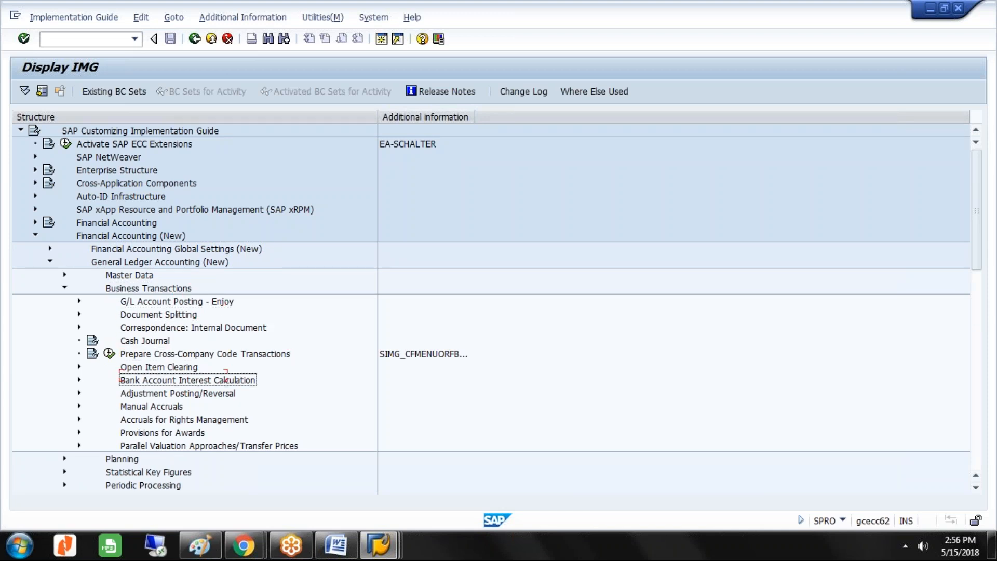
key(Right)
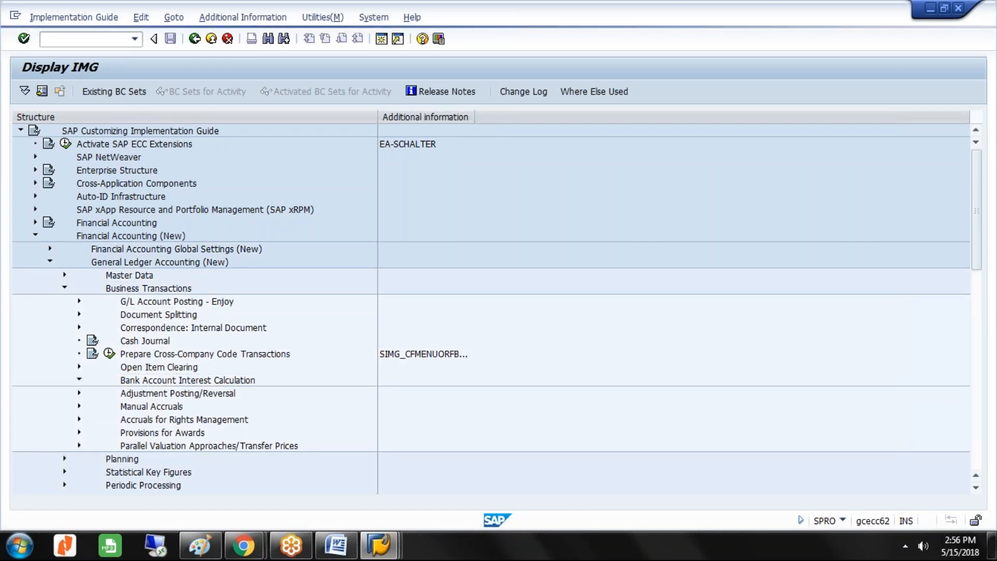
Expand Interest Calculation Global Settings, widen the additional information column, and open Define Interest Calculation Types
key(Down)
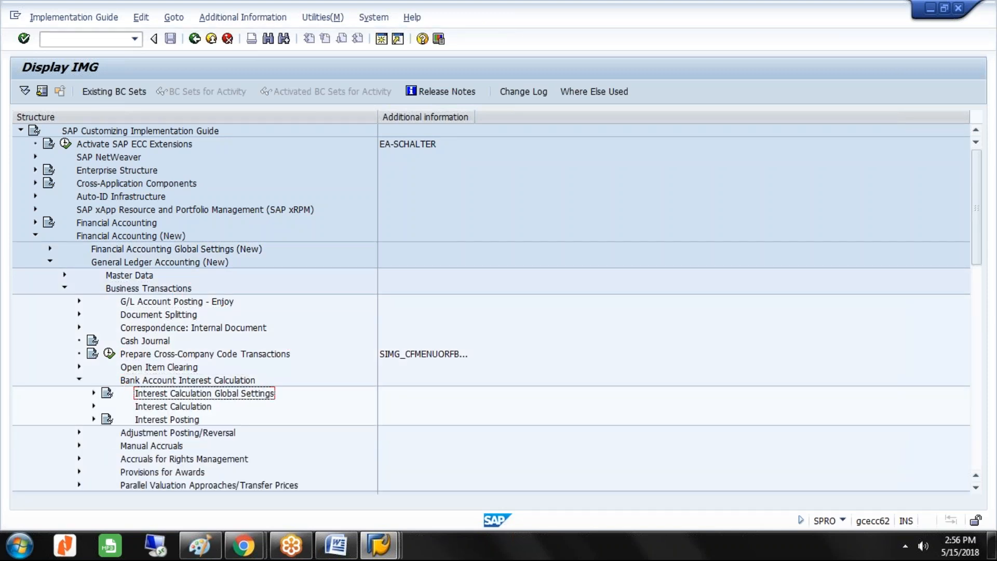
key(Right)
key(Down)
drag(476, 112, 501, 113)
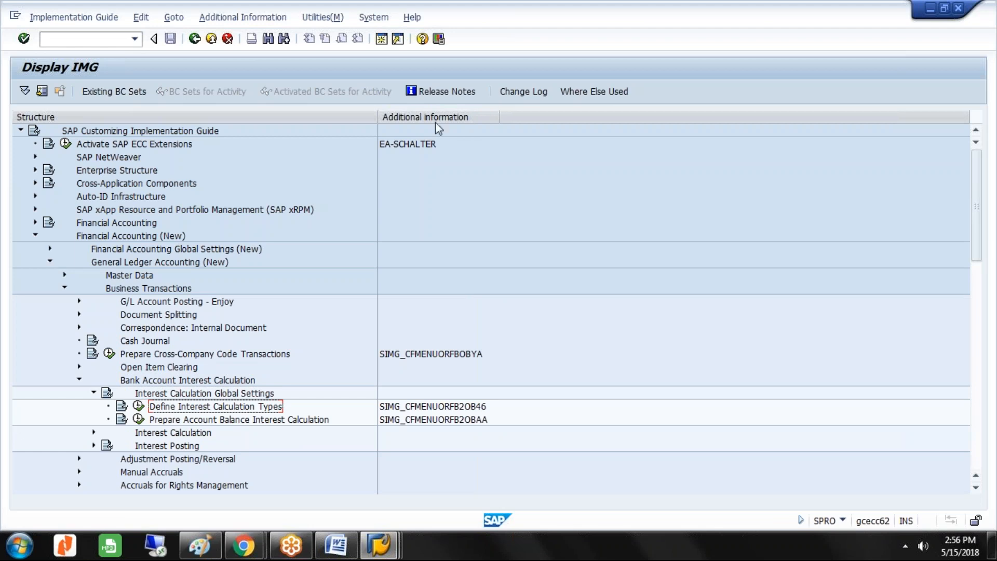
click(138, 406)
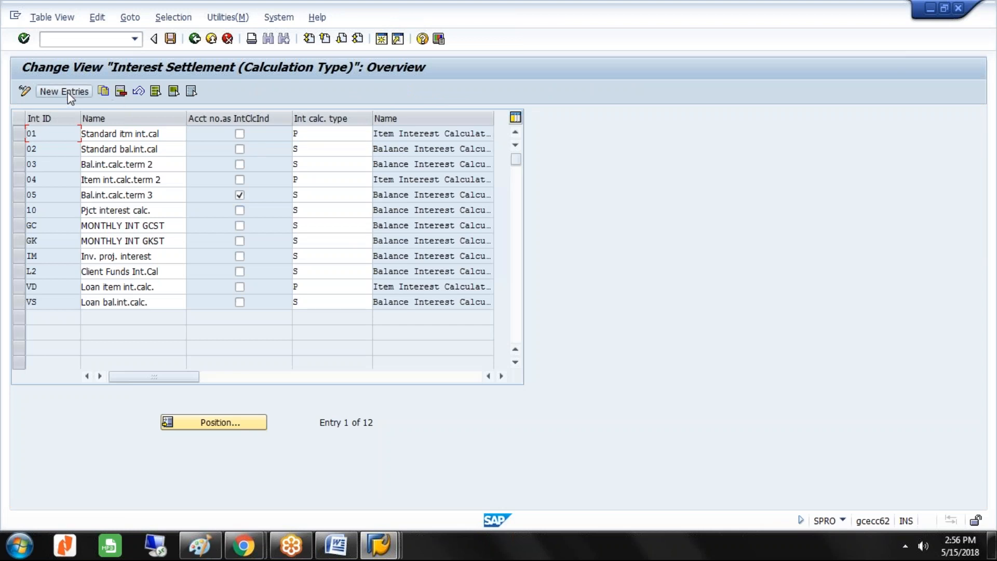
Create a new interest indicator entry with Int ID GL and the name MONTHLY INT GLST
click(67, 93)
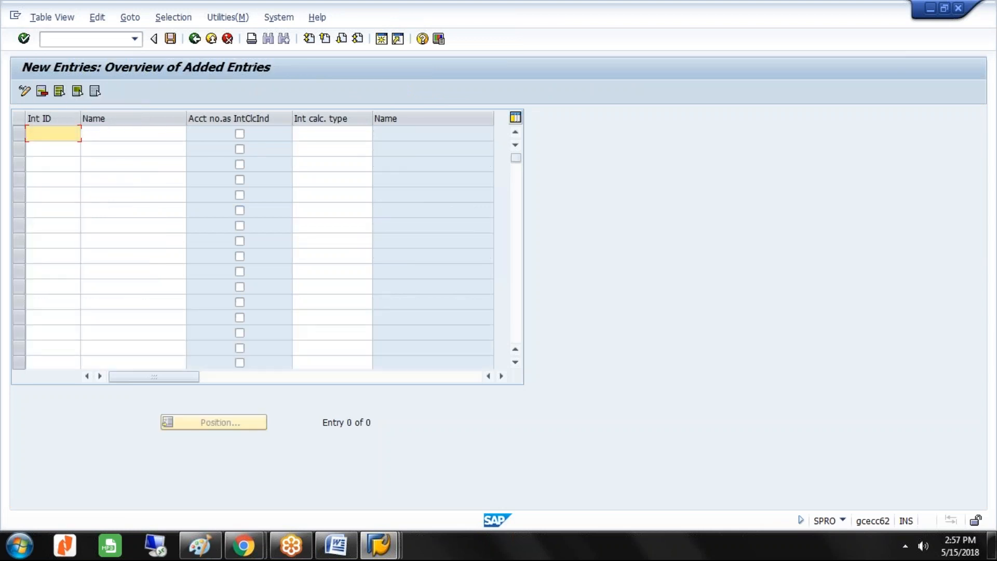
text(GL)
key(Tab)
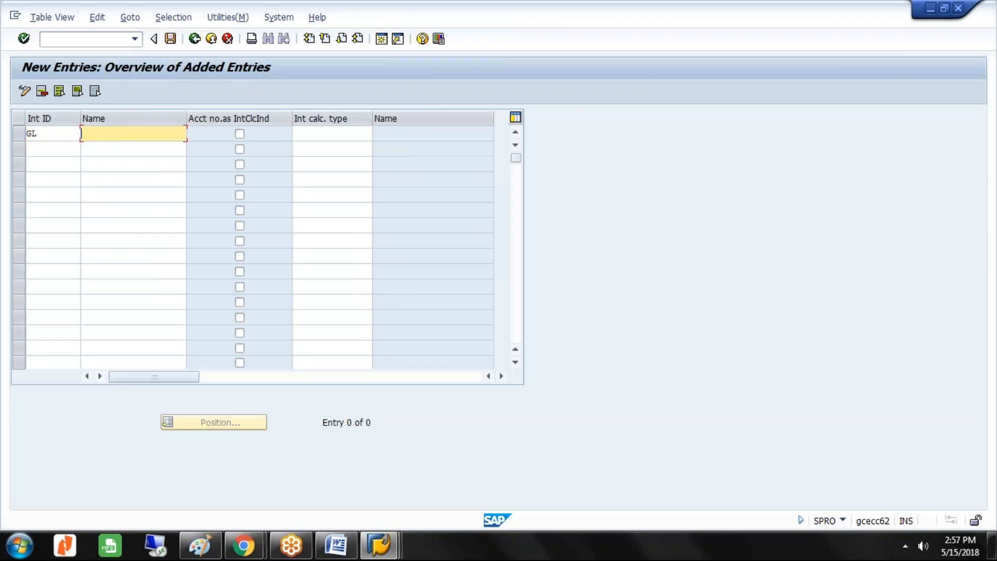
text(M)
key(Down)
key(Return)
key(BackSpace)
key(BackSpace)
key(BackSpace)
text(LST)
Set the GL entry's interest calculation type to S, Balance Interest Calculation, from the value list
click(325, 134)
click(377, 134)
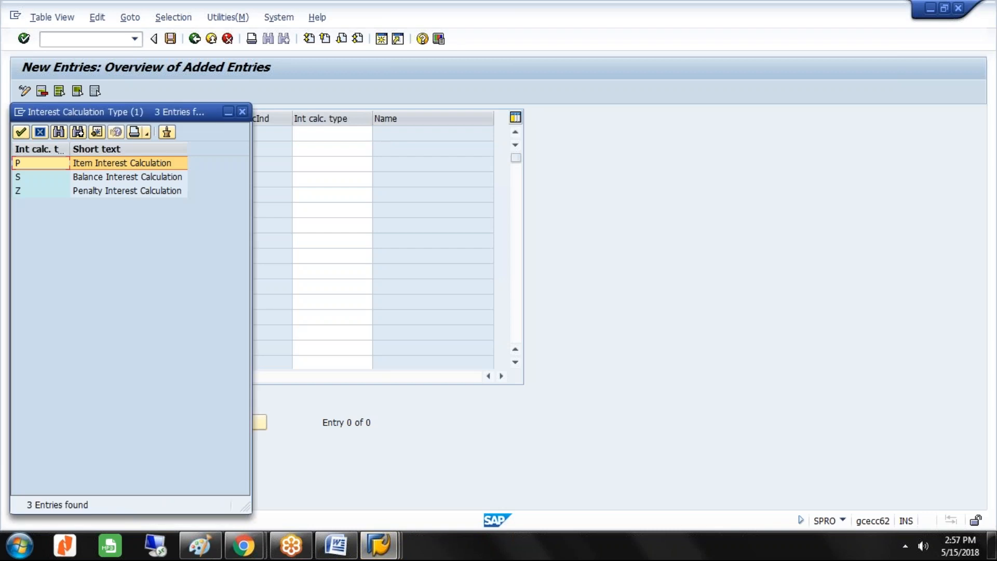
click(161, 179)
drag(210, 113, 605, 74)
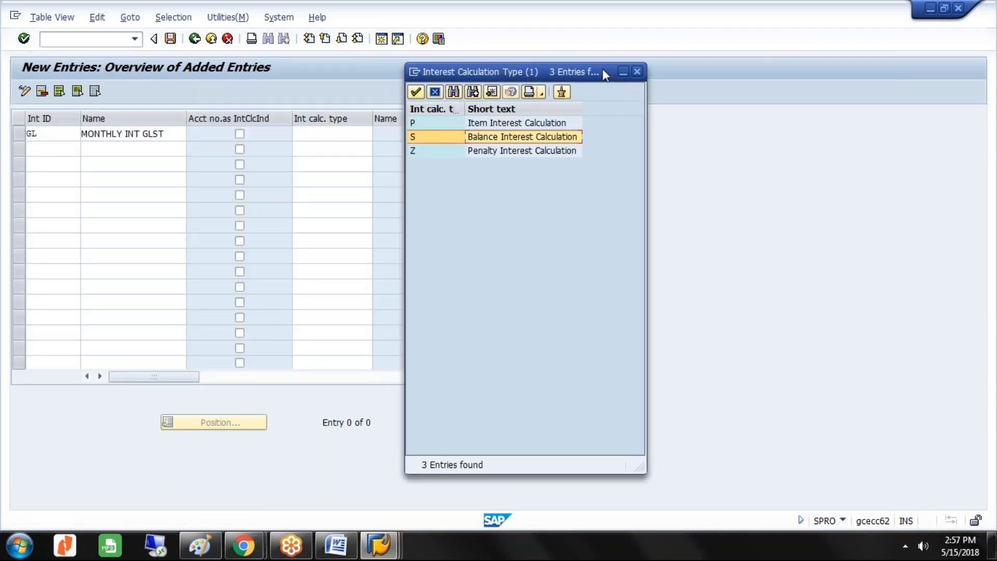
double_click(480, 137)
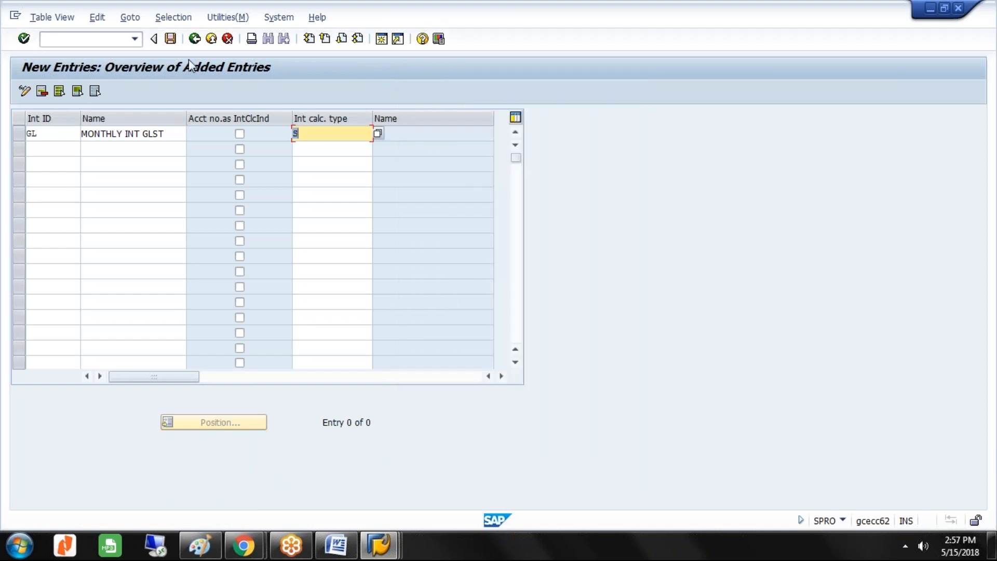
Save the GL indicator under the GLAXO GROUP customizing request ECCK900016 and return to the implementation guide
click(171, 40)
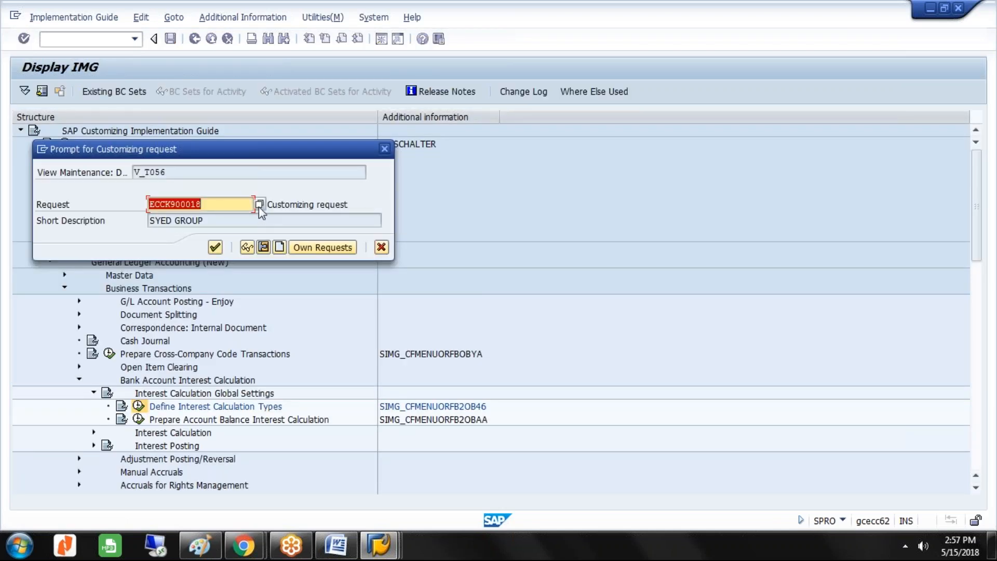
key(Return)
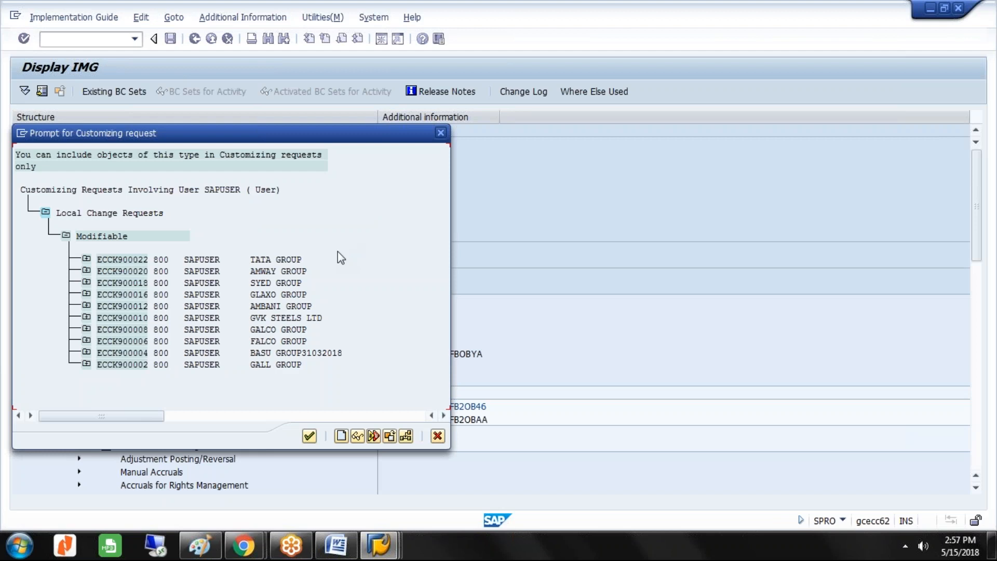
double_click(289, 295)
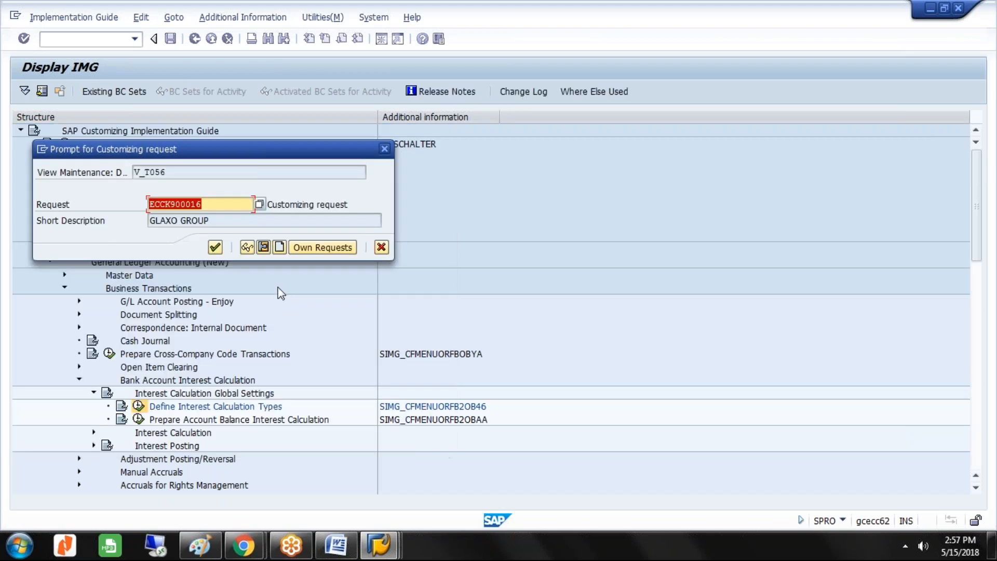
click(215, 247)
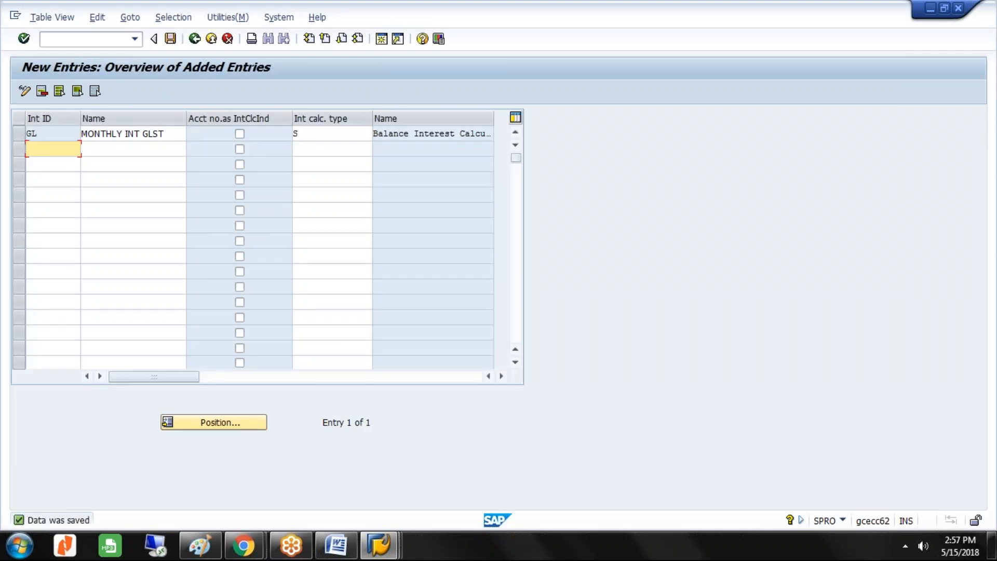
double_click(43, 135)
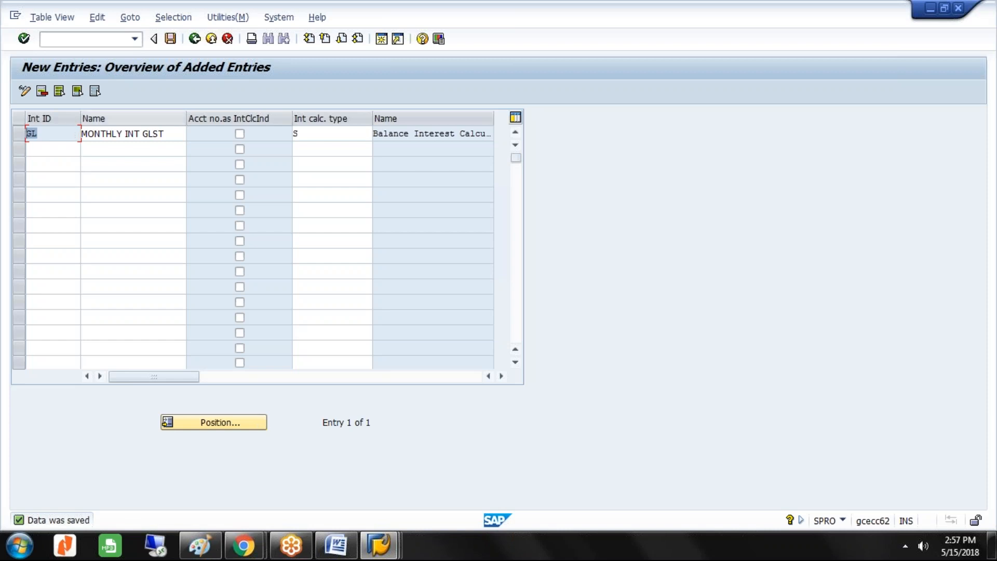
click(191, 44)
click(191, 44)
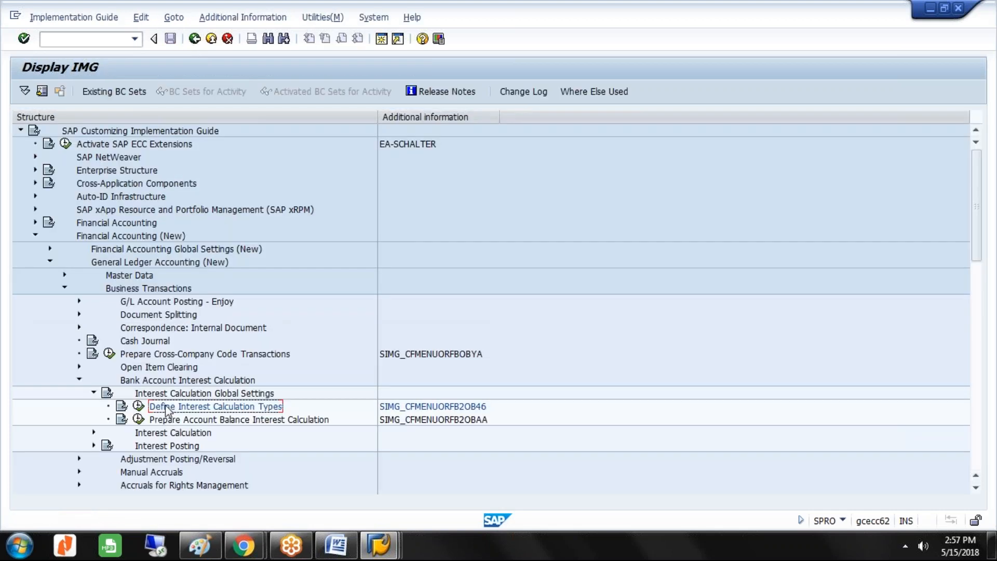
Open the Prepare Account Balance Interest Calculation activity under Interest Calculation Global Settings
click(173, 423)
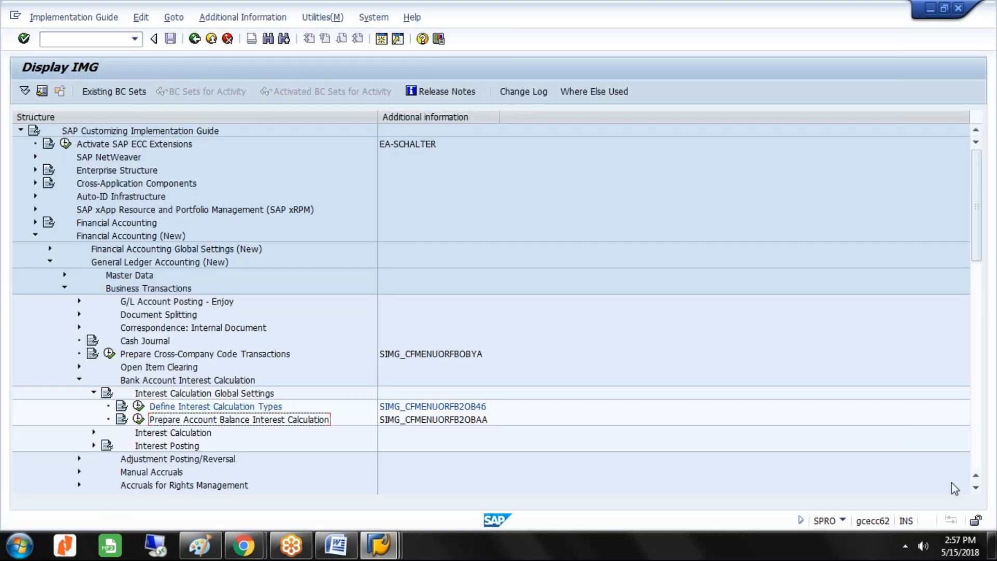
click(976, 490)
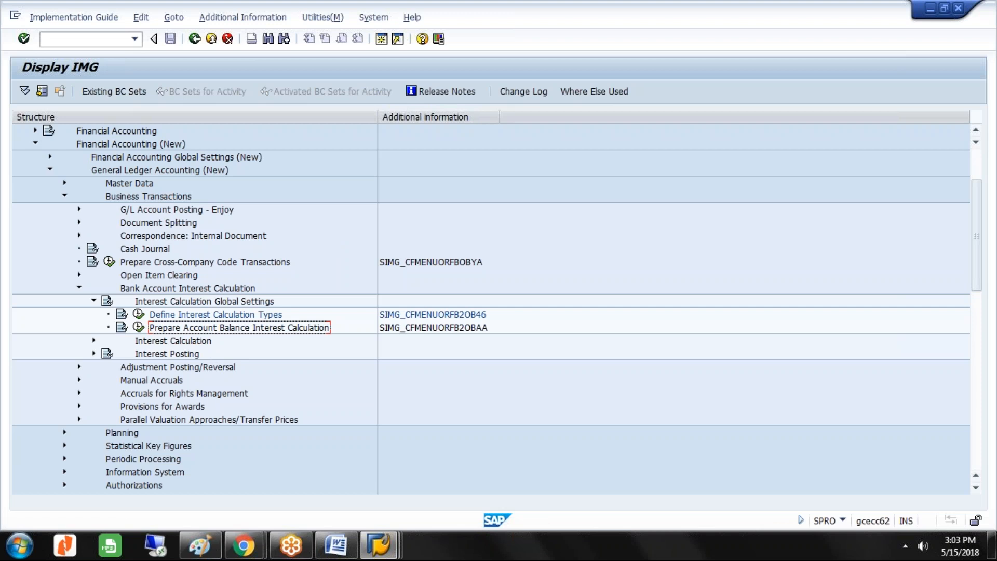
click(138, 327)
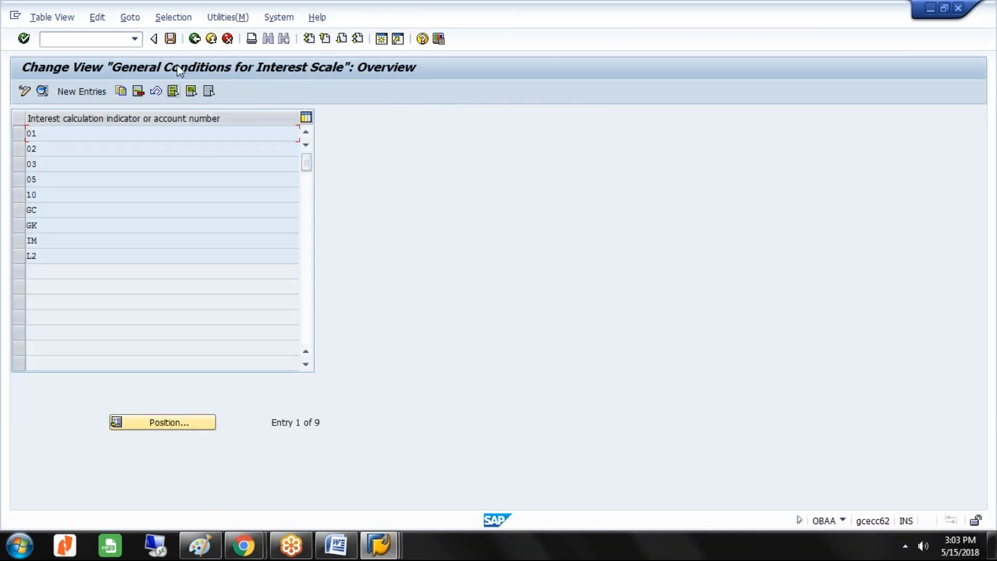
click(195, 39)
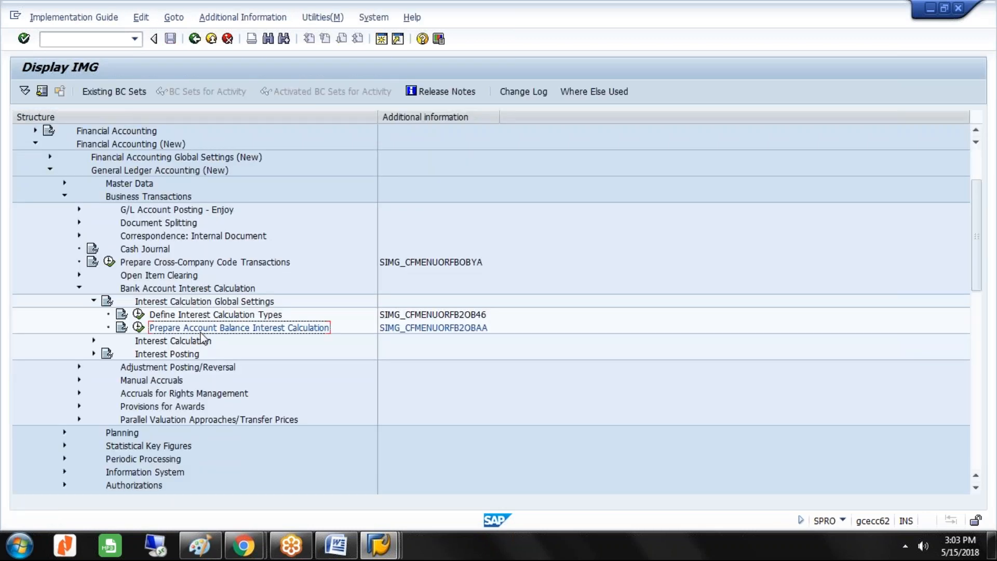
click(137, 327)
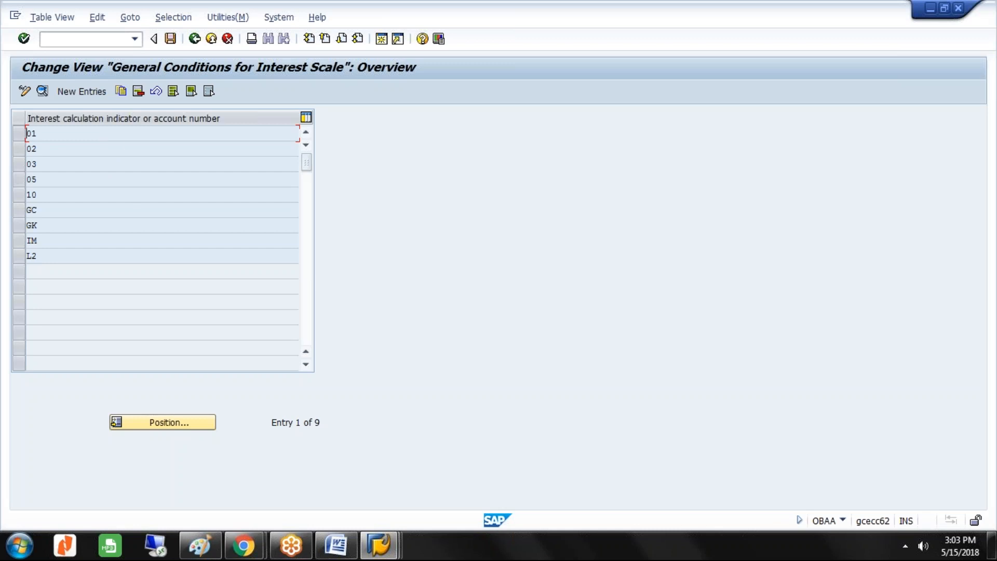
Create a general conditions entry for interest indicator GL with an interest calculation frequency of 01, 1 month
click(100, 94)
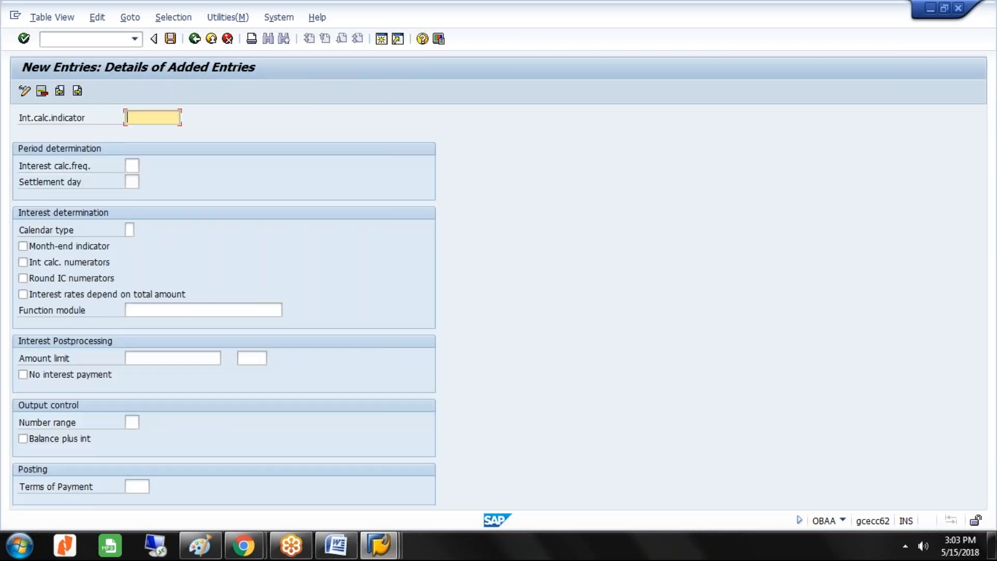
text(GL)
click(128, 166)
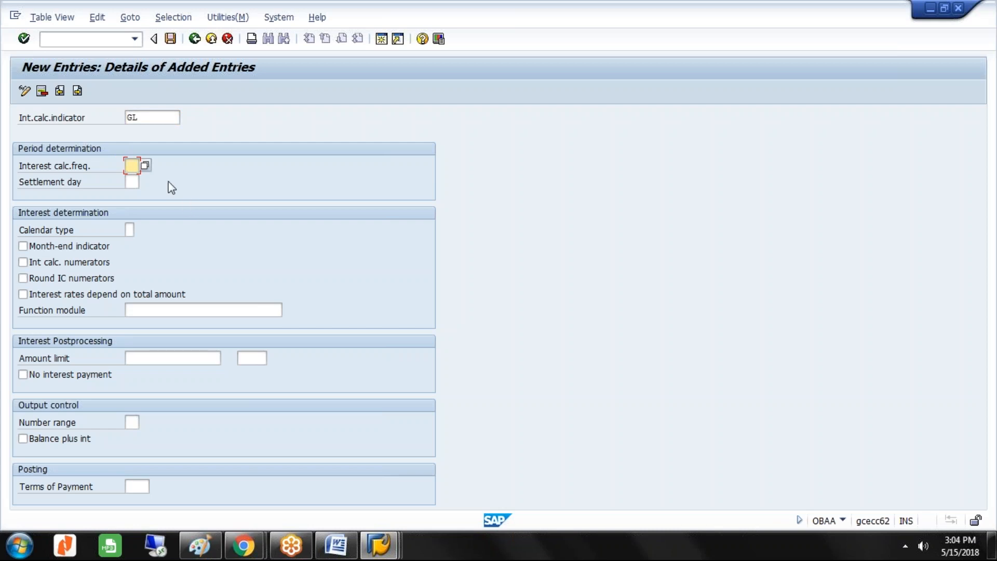
click(144, 165)
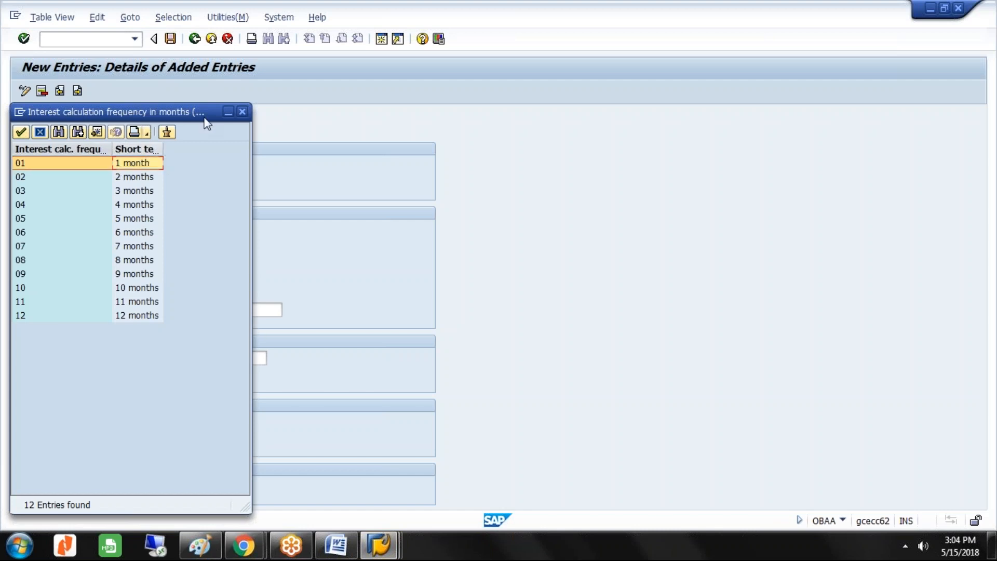
drag(212, 108, 503, 64)
click(316, 124)
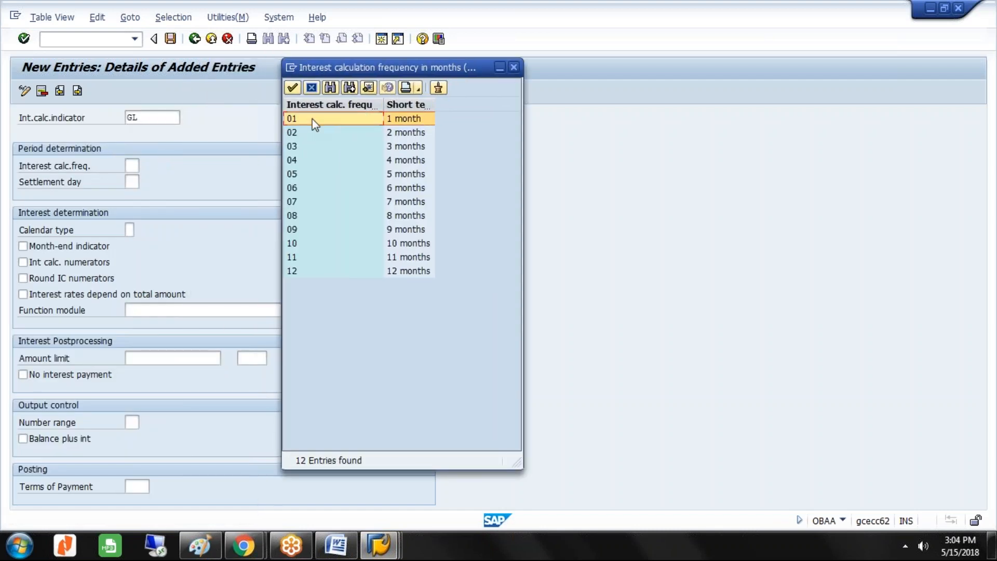
double_click(315, 125)
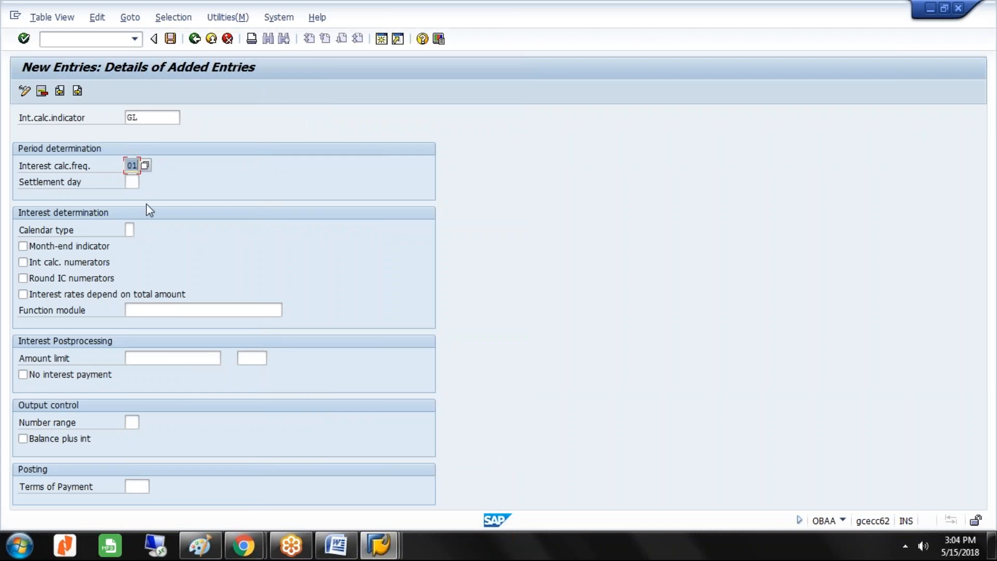
click(132, 182)
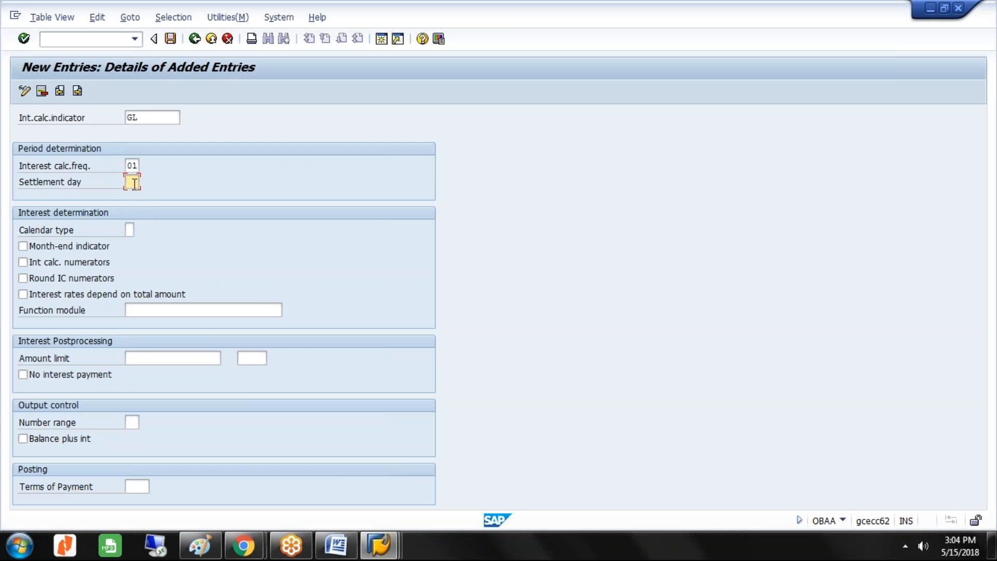
text(15)
key(BackSpace)
key(BackSpace)
Set the GL entry's calendar type to G (28,..,31/365) and enable Balance plus int
click(129, 230)
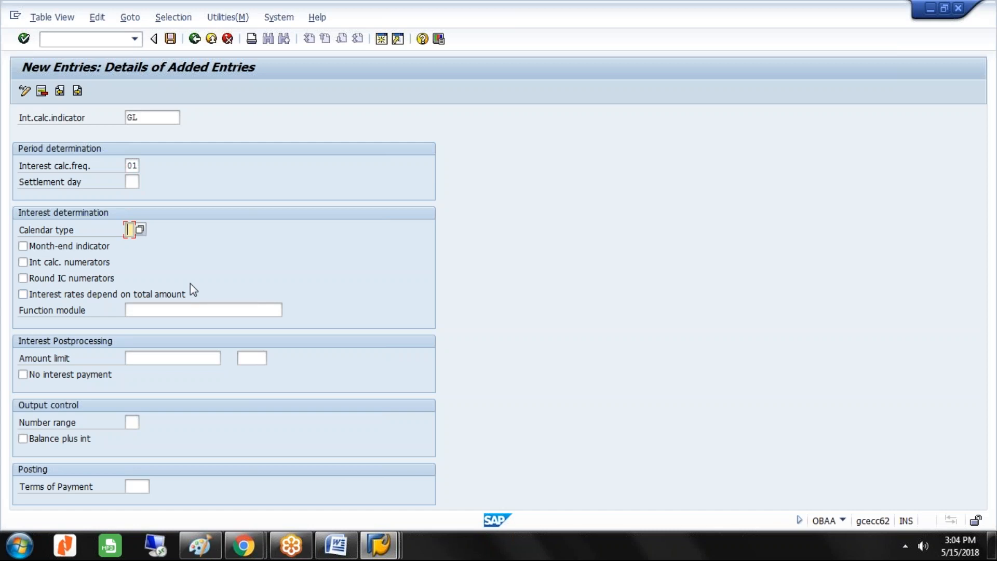
click(140, 230)
drag(192, 112, 604, 67)
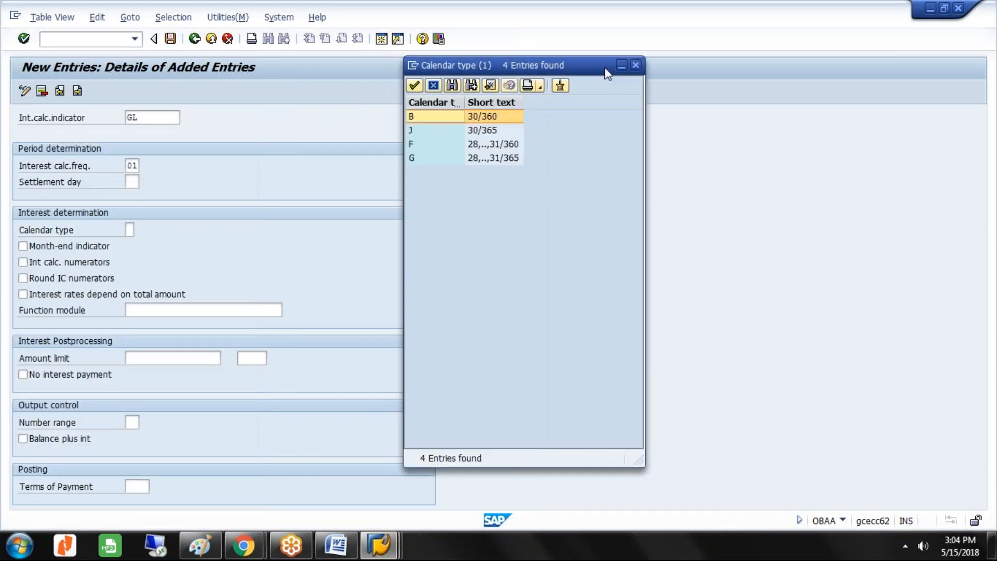
click(441, 162)
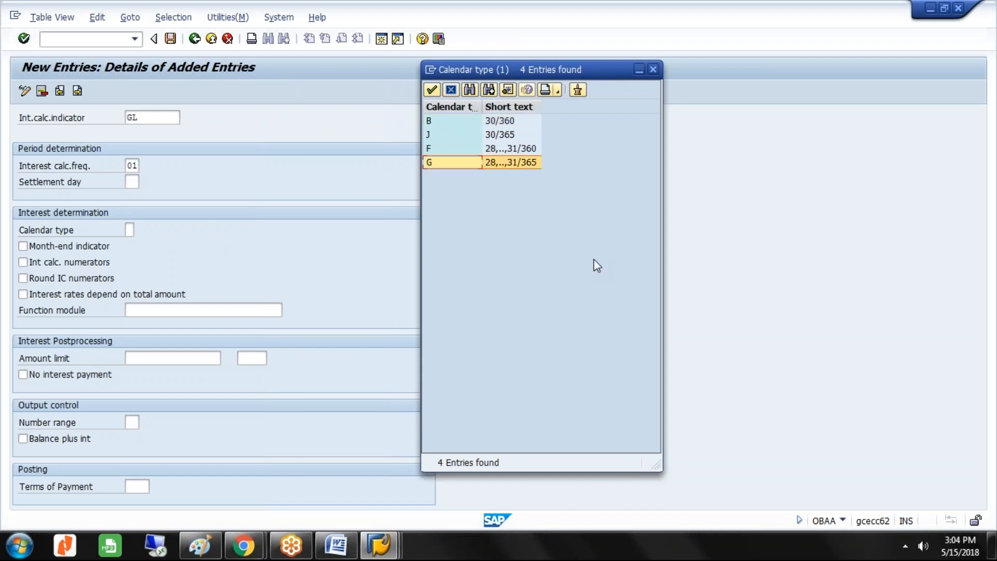
double_click(514, 162)
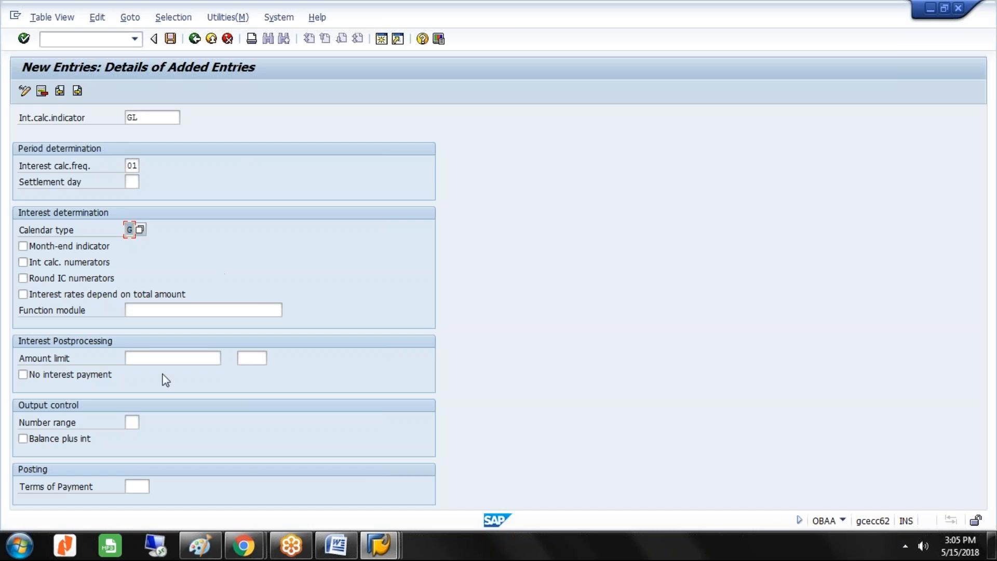
click(167, 358)
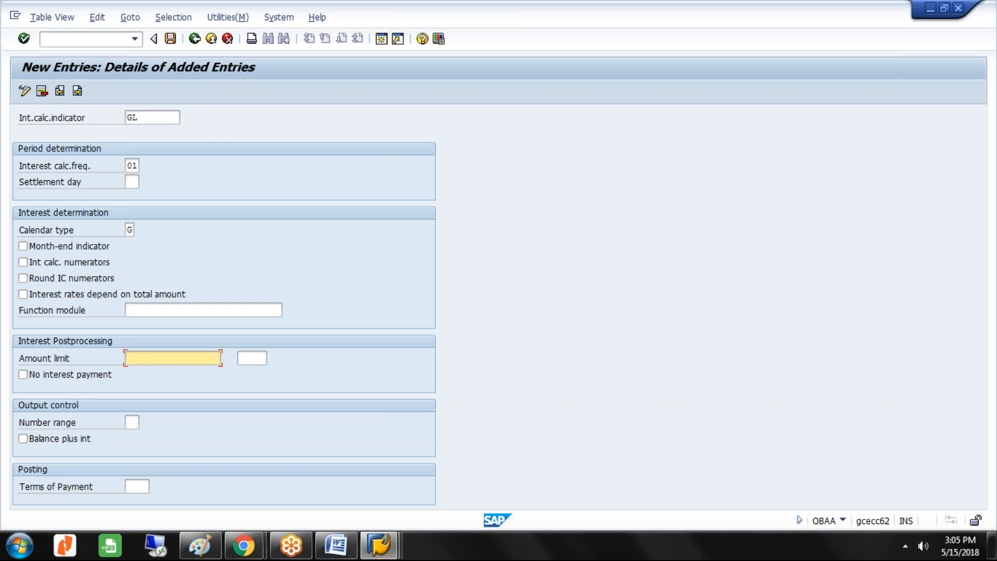
click(23, 439)
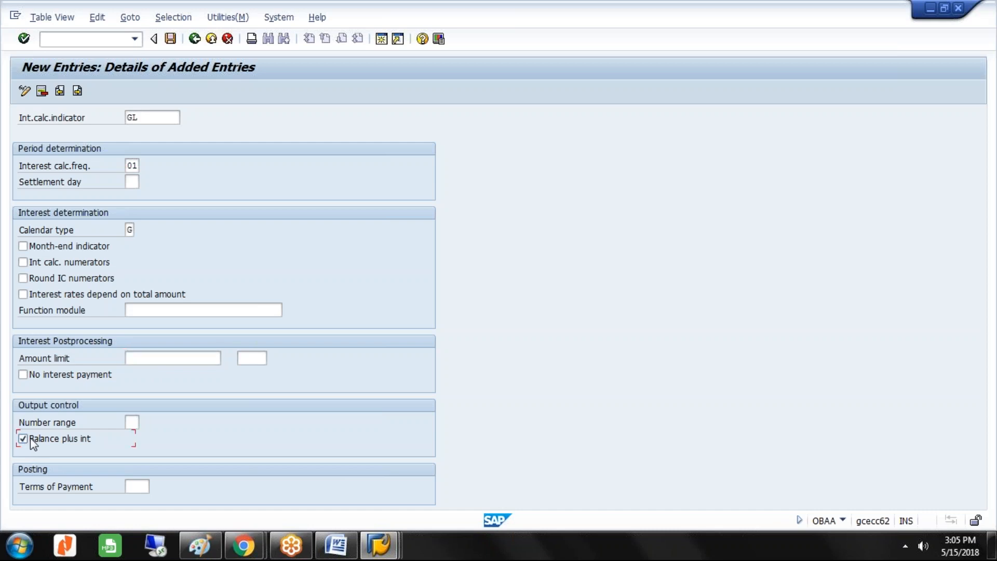
Review the available interest calculation frequencies and choose 01, 1 month, again for the GL entry
click(181, 360)
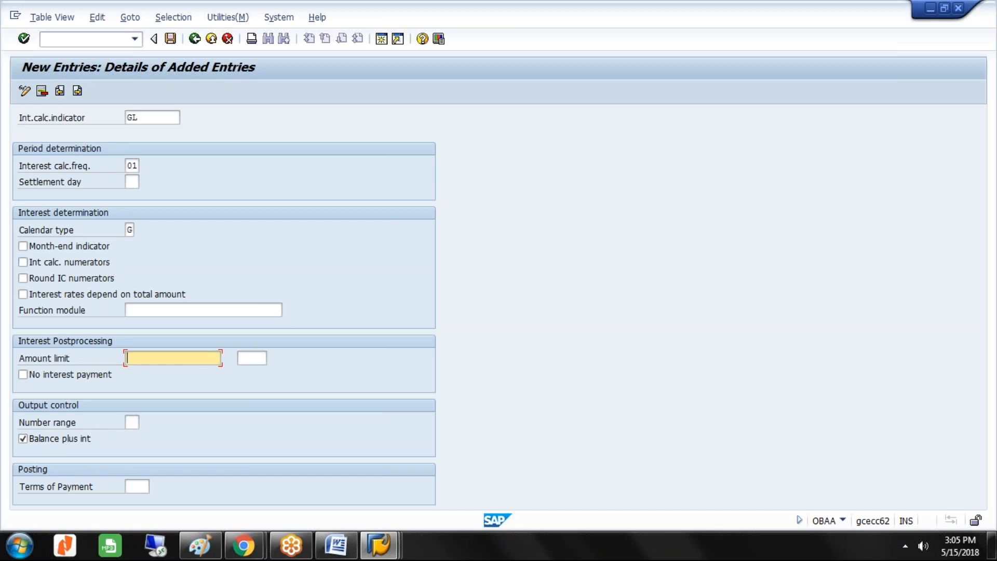
click(133, 165)
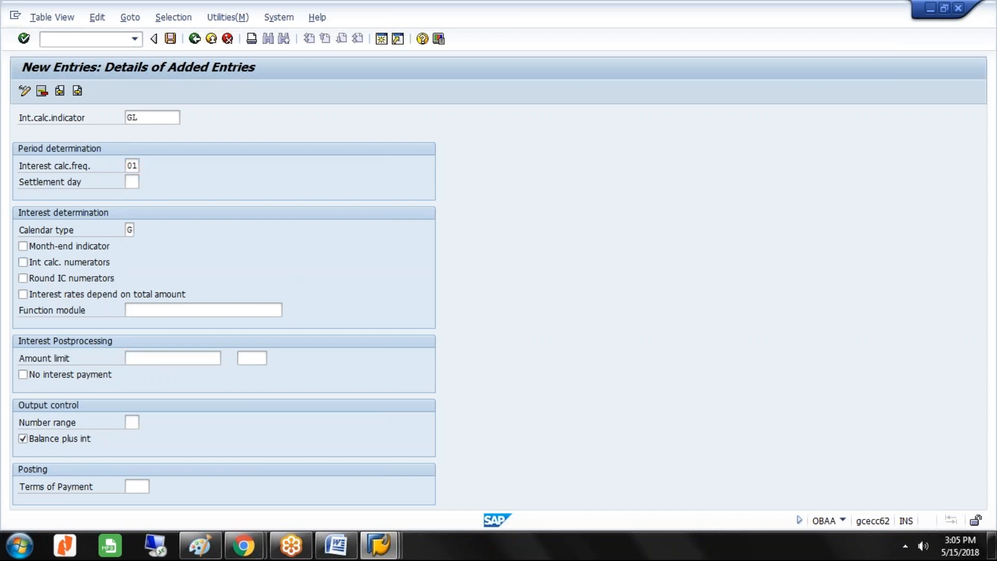
click(145, 166)
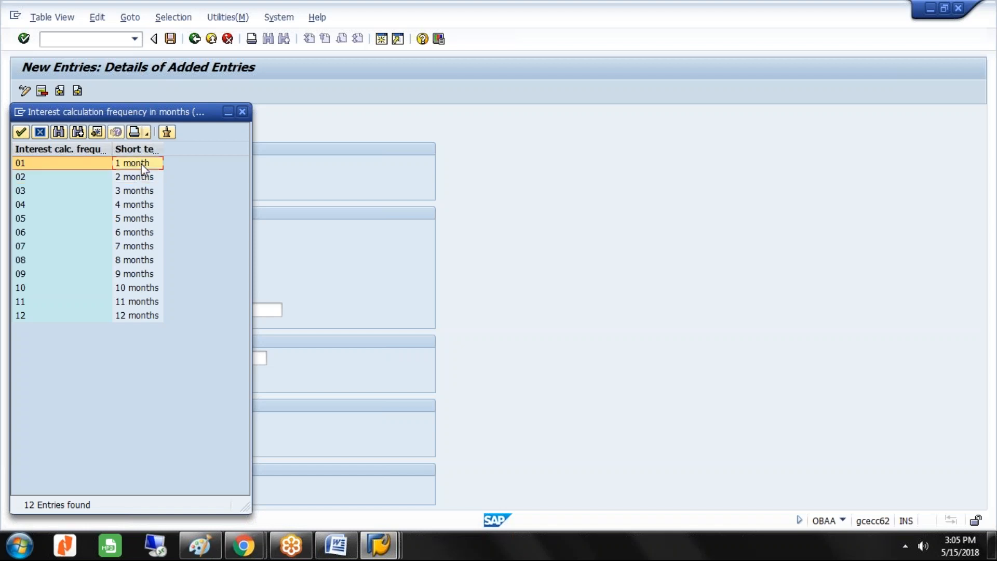
double_click(142, 165)
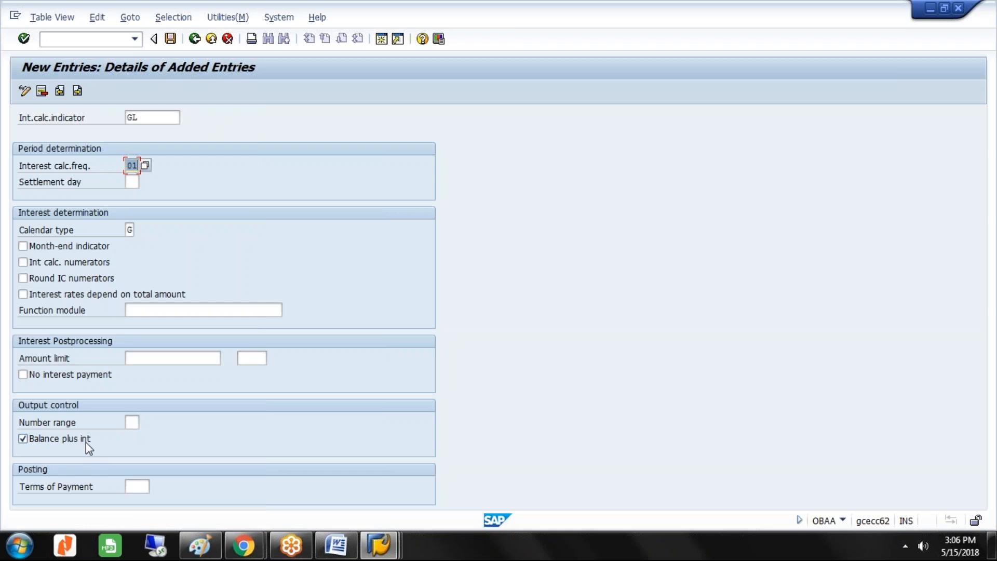
Save the GL general conditions under the GLAXO GROUP customizing request ECCK900016 and return to the implementation guide
click(171, 38)
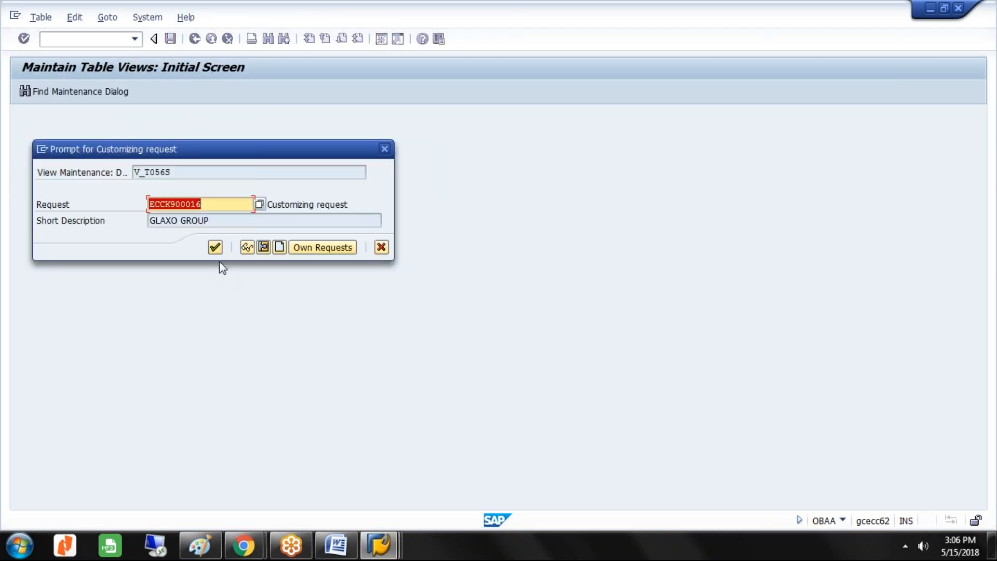
click(216, 252)
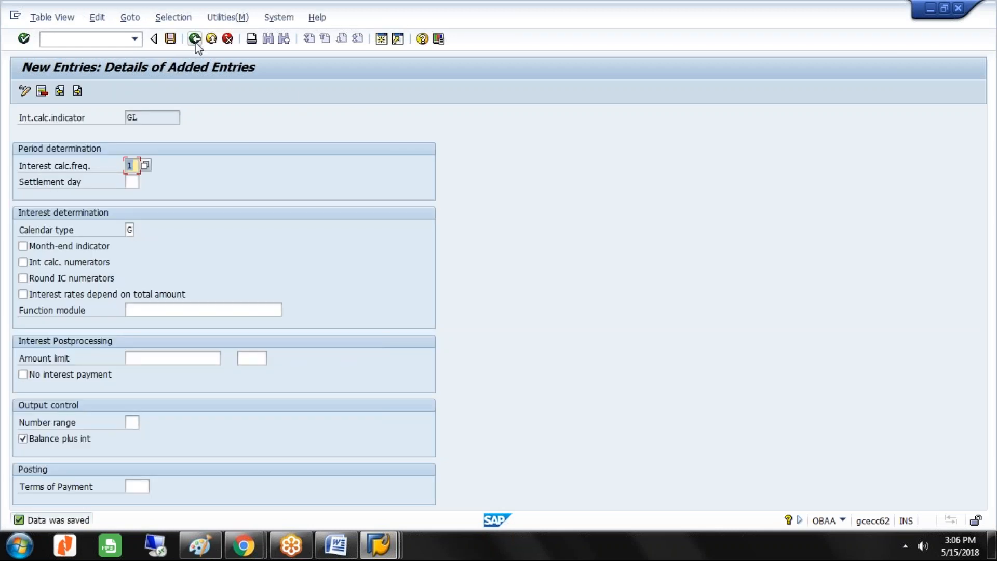
click(195, 40)
click(195, 42)
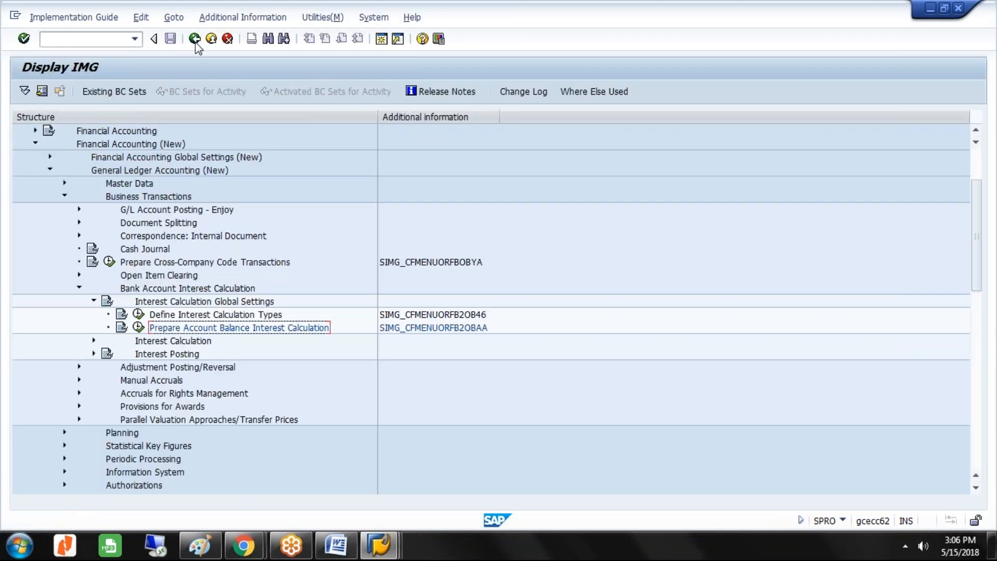
Collapse Interest Calculation Global Settings, expand Interest Calculation and select the Define Reference Interest Rates activity
click(93, 301)
click(94, 314)
click(181, 331)
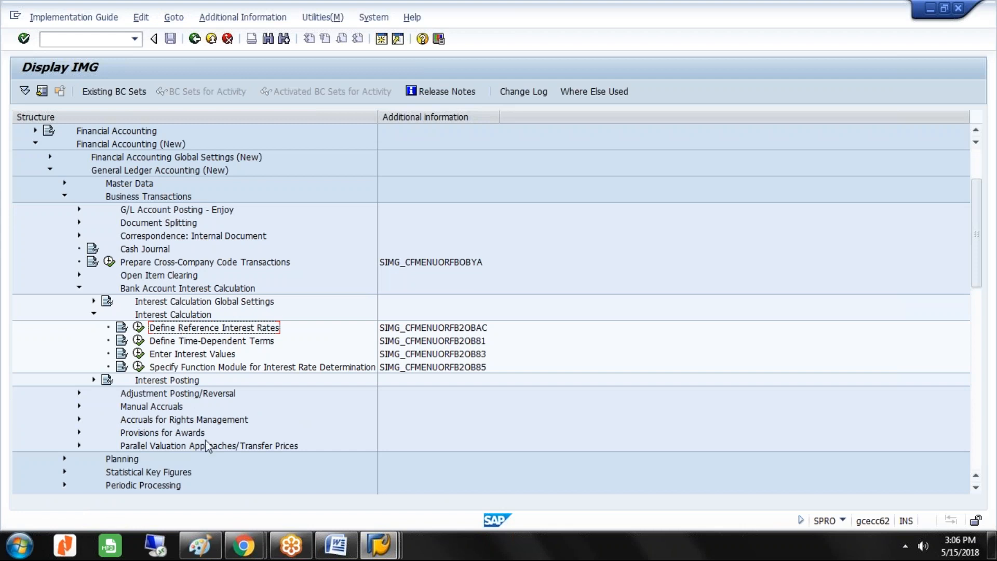
Switch to Paint and add the line "DEFINE REFERENCE INTEREST RATES----" below the interest indicator note
click(200, 545)
click(363, 279)
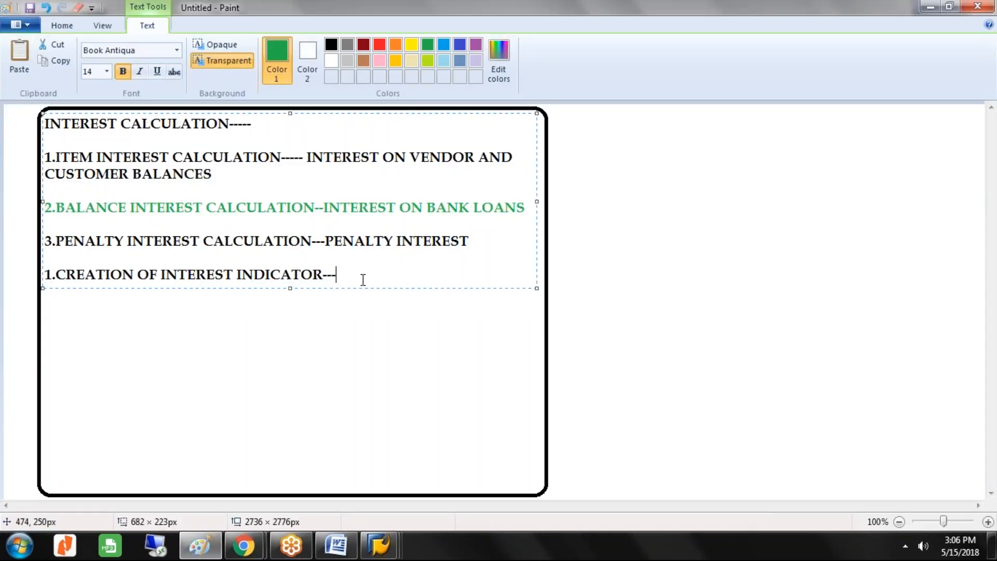
key(Return)
key(Return)
text(DEFINE REFE)
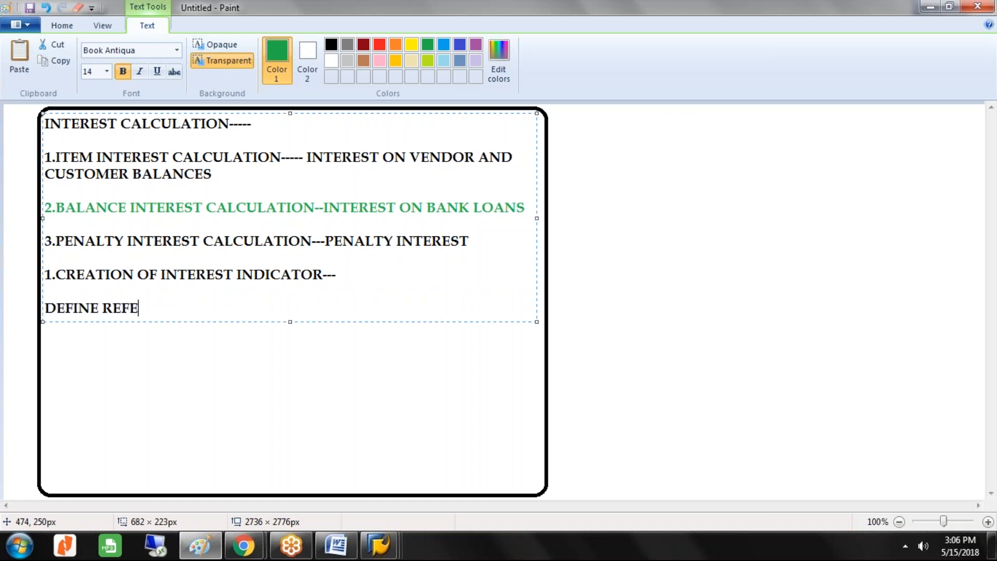
text(RENCE INTERES)
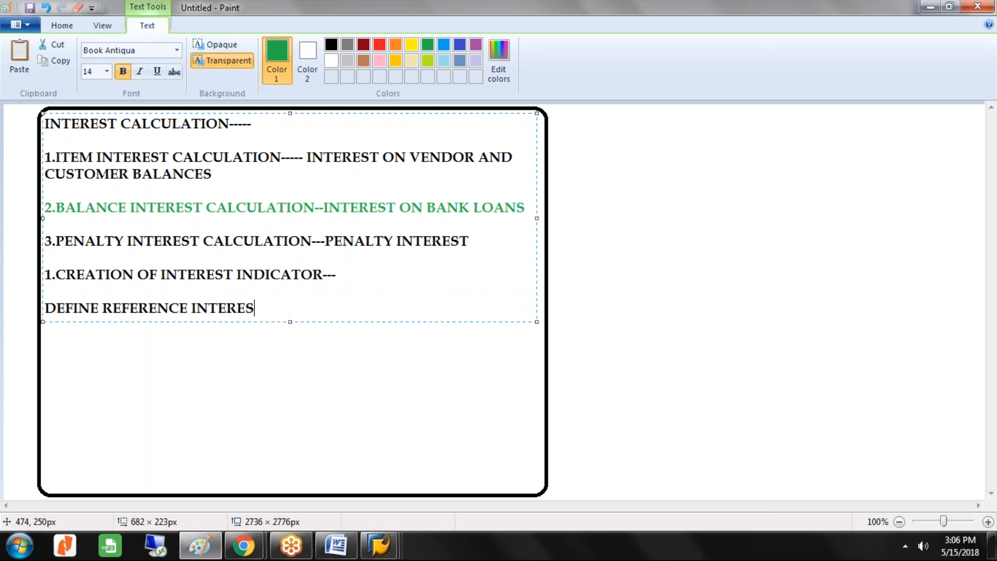
text(T RATES----)
key(Return)
Add the note line "BANK LOAN---- INTEREST---- CREDIT INTEREST BALANCE INTEREST" under the reference interest rates line
text(B)
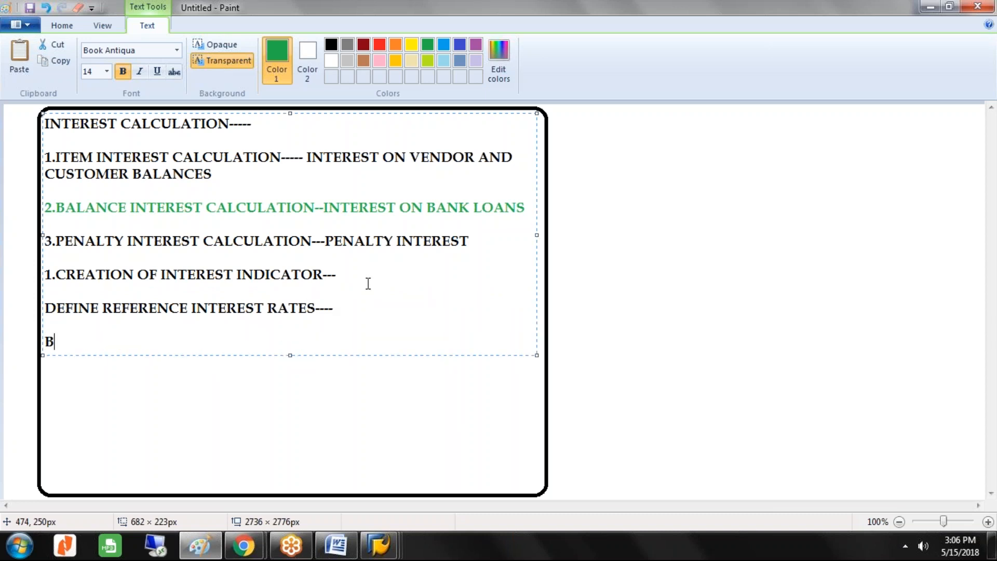
text(ANK LOAN)
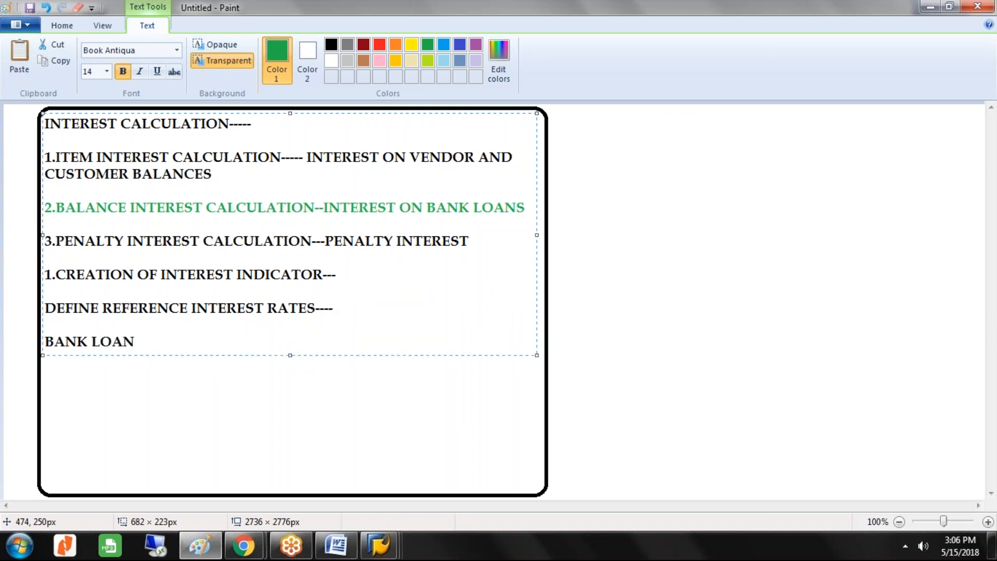
text(---- INTEREST---- )
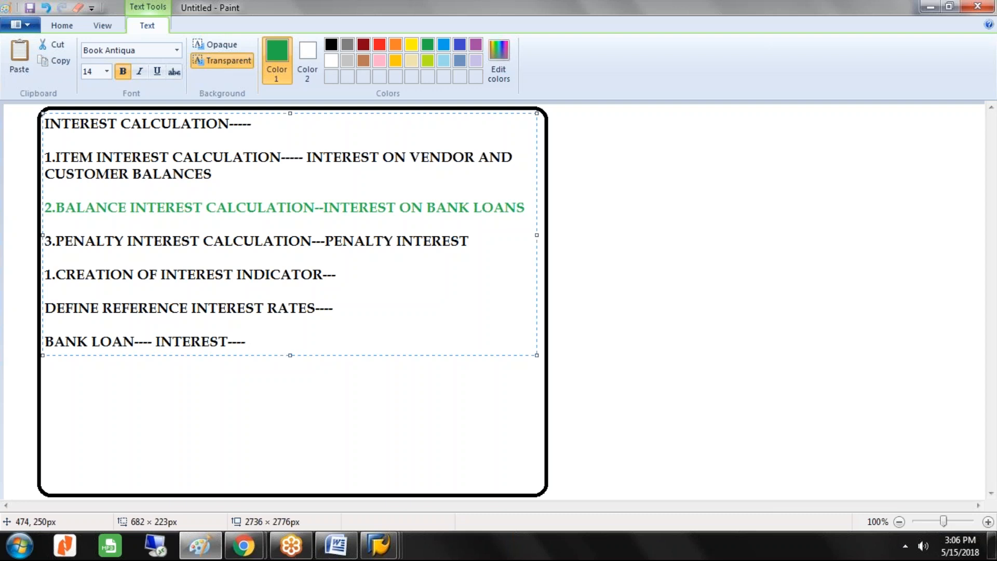
text(CREDIT INTEREST BA)
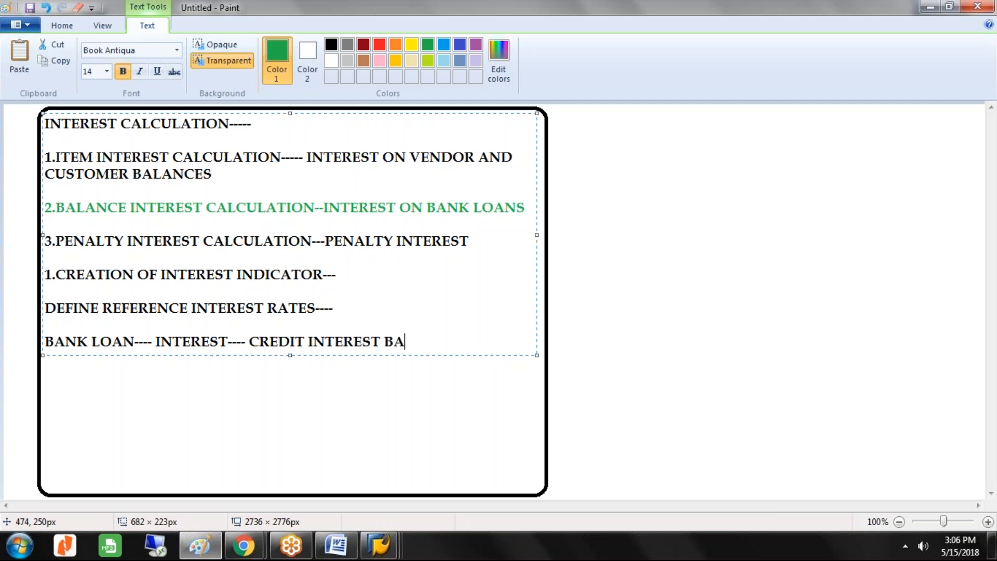
text(LANCE INTEREST)
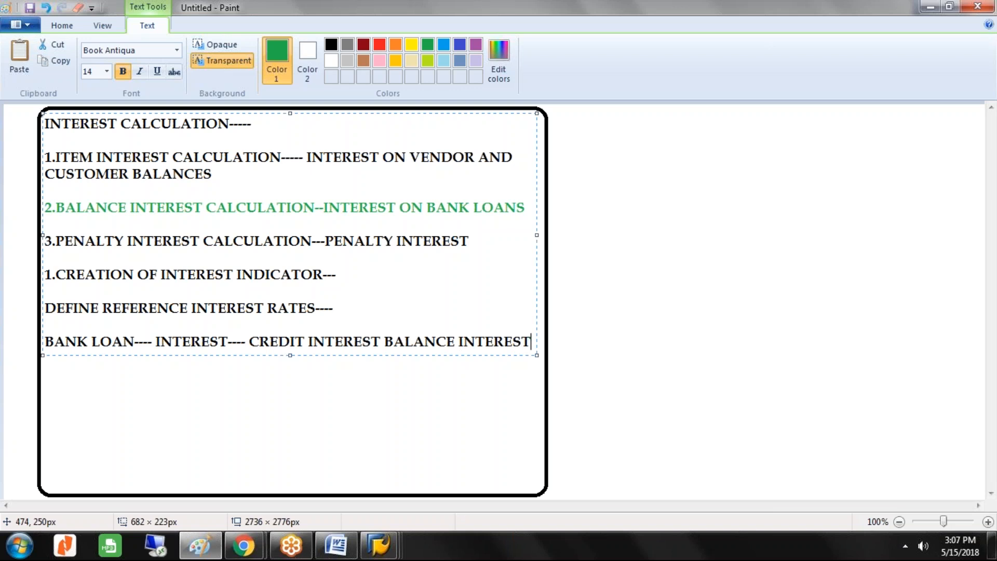
Add the note line "FIXED DEPOSITS--INTEREST" below the bank loan line
key(Return)
key(Return)
text(FIXE)
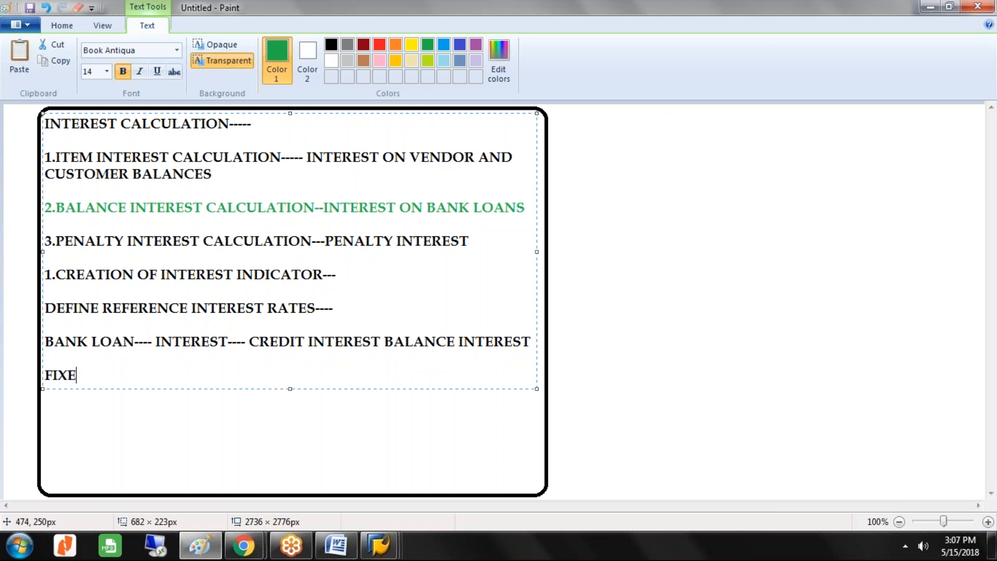
text(D DEPOSITS--)
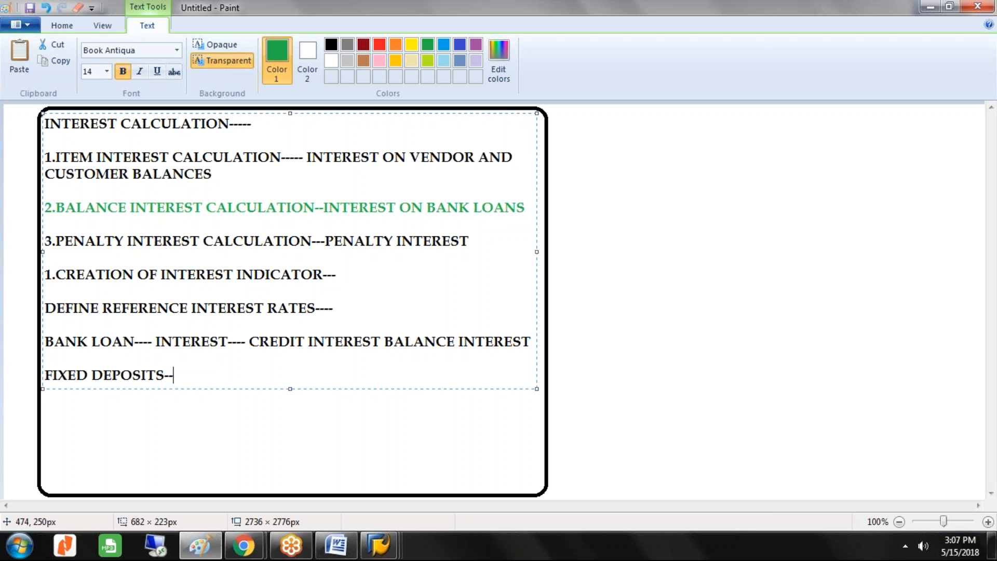
text(IN)
click(362, 295)
text(E)
key(BackSpace)
click(198, 377)
text(TEREST)
click(199, 377)
text(---DEBIT)
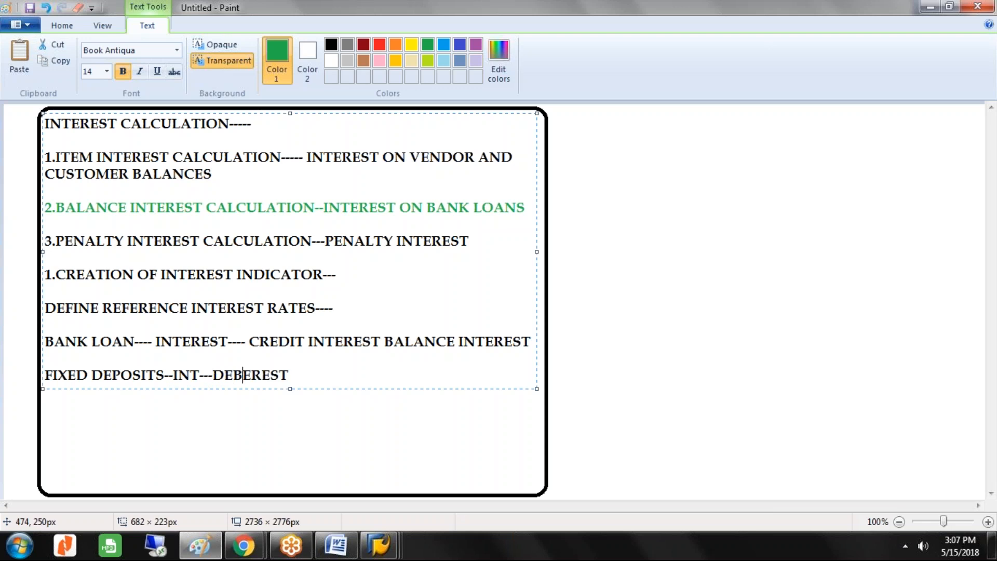
key(BackSpace)
key(BackSpace)
key(BackSpace)
key(BackSpace)
key(BackSpace)
key(BackSpace)
key(BackSpace)
key(BackSpace)
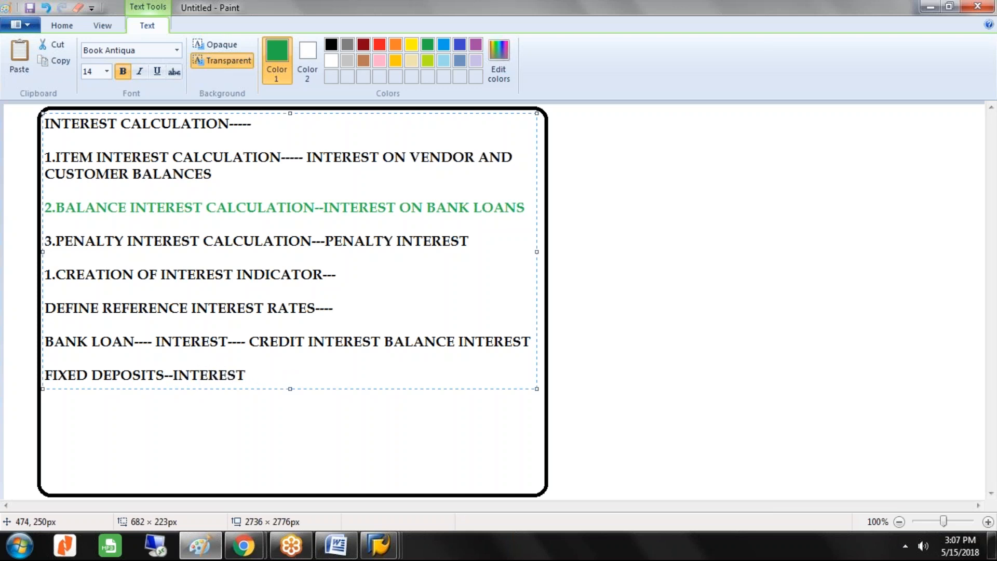
Extend the fixed deposits note line with "--DEBIT INTEREST BALANCE INTEREST"
click(250, 376)
text(--DEBIT)
text( INTER)
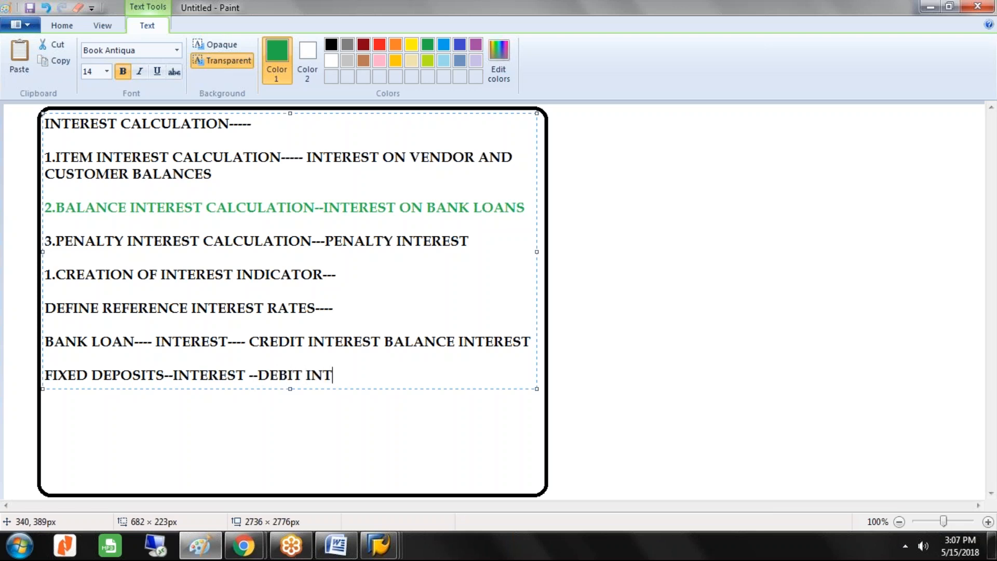
text(EST BALANC)
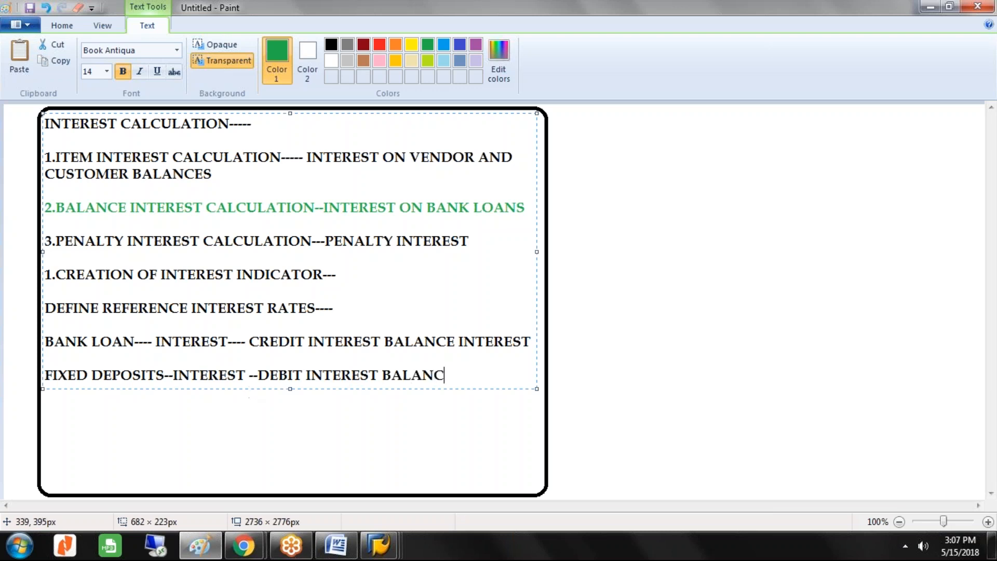
text(E INTERE)
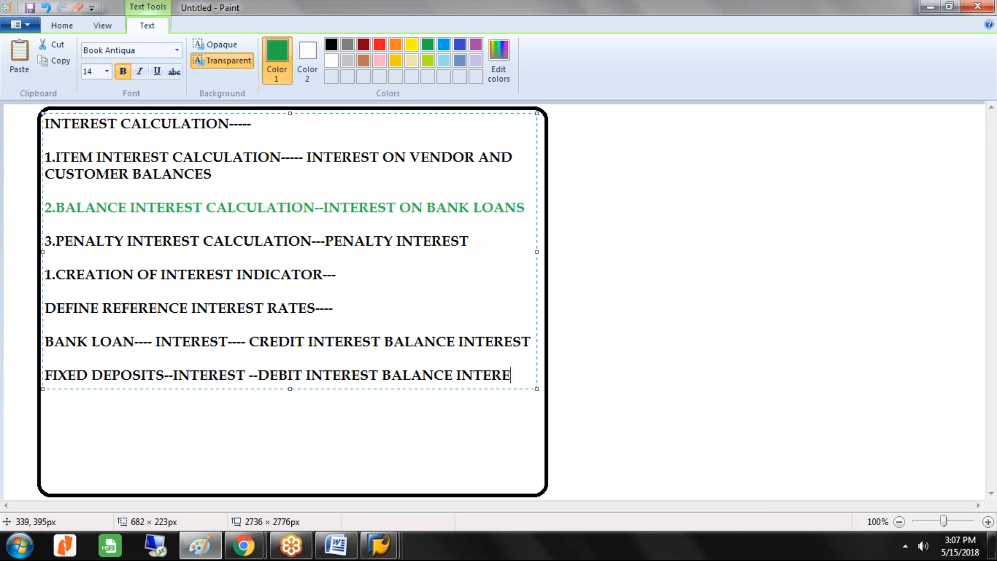
text(ST-)
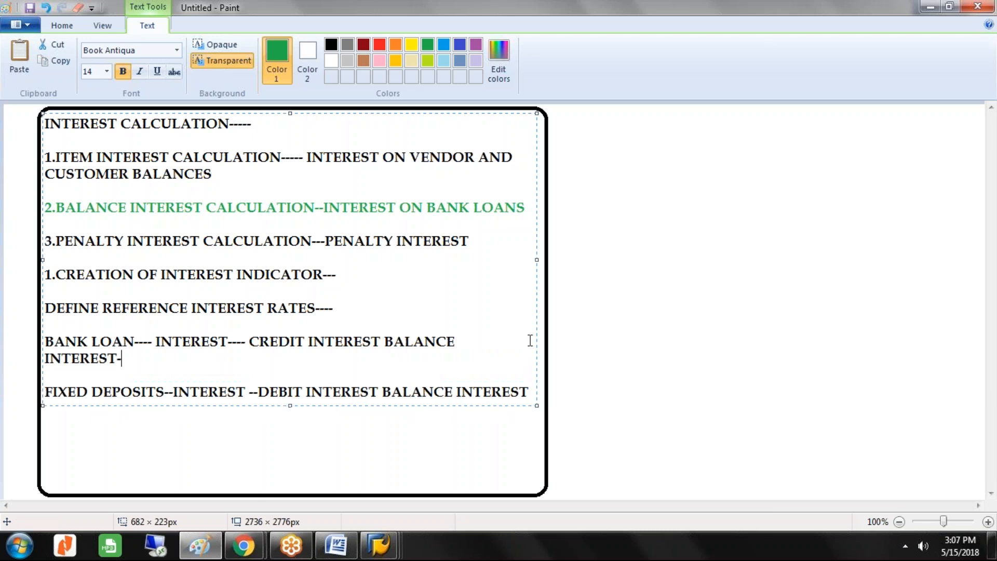
Append "---GLCR" to the bank loan note line and "--GLDR" to the fixed deposits note line
text(--GLCR)
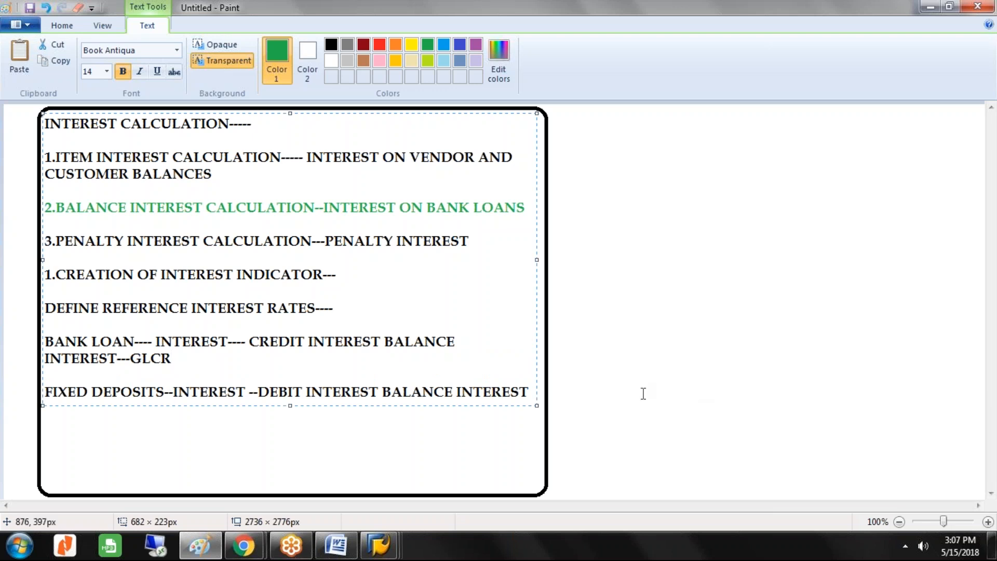
text(--GL)
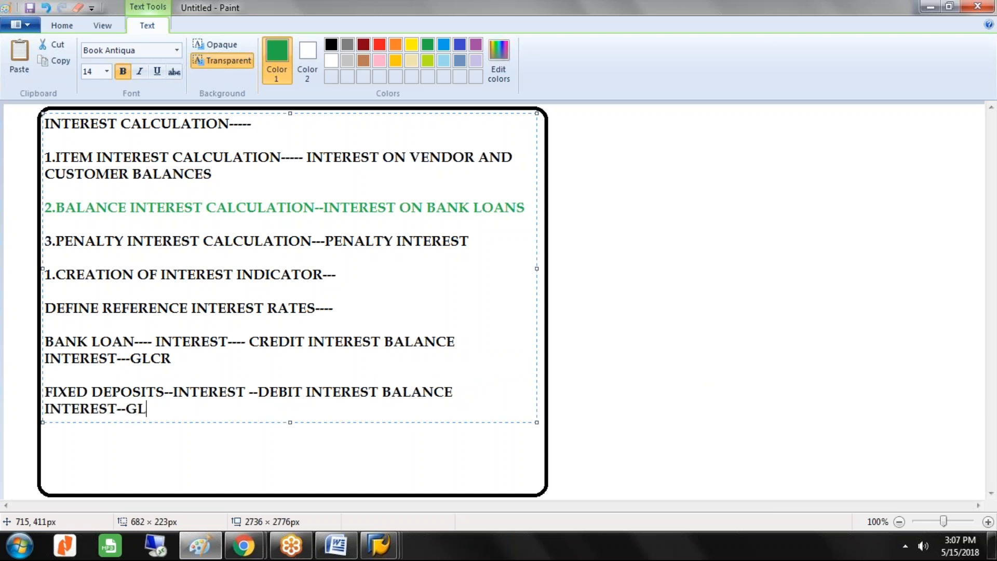
text(DR)
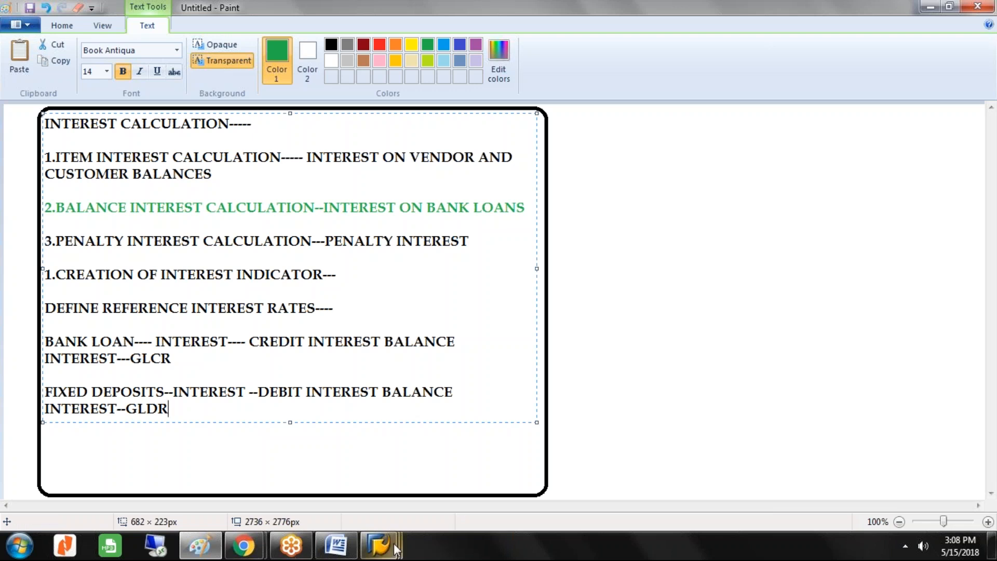
Switch to the SAP Display IMG window, open Define Reference Interest Rates and start a new entry
mouse_move(397, 545)
click(400, 497)
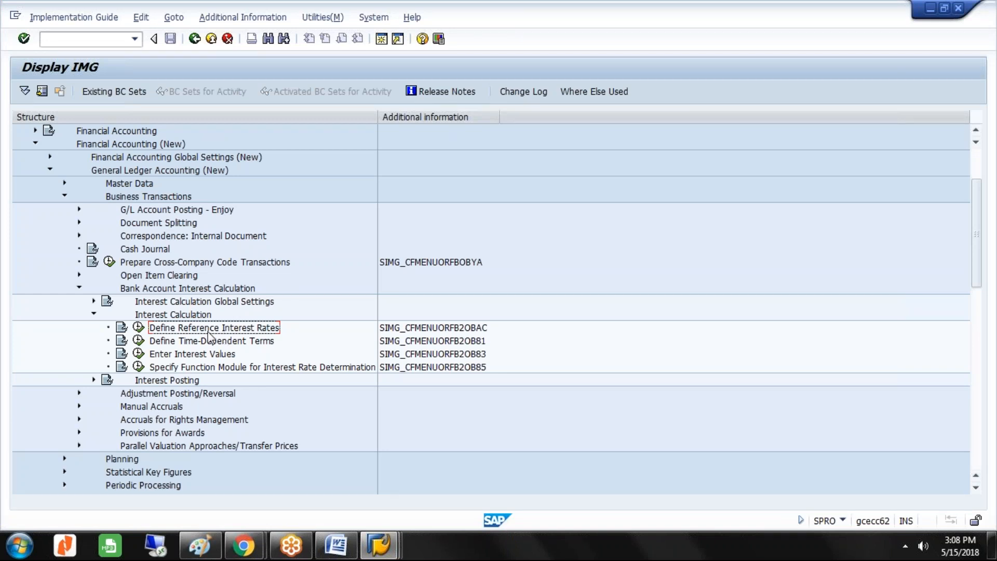
click(139, 327)
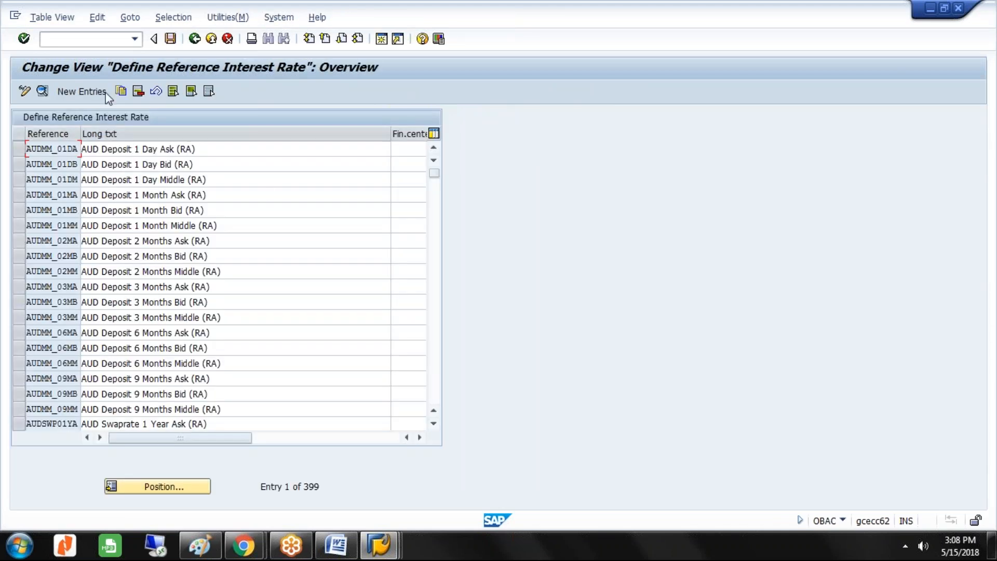
click(91, 89)
Enter reference interest rate GLCR with long text "CREDIT INTEREST BALANCE INTEREST GLST" and description "CR INT BAL INT"
text(GLCR)
key(Tab)
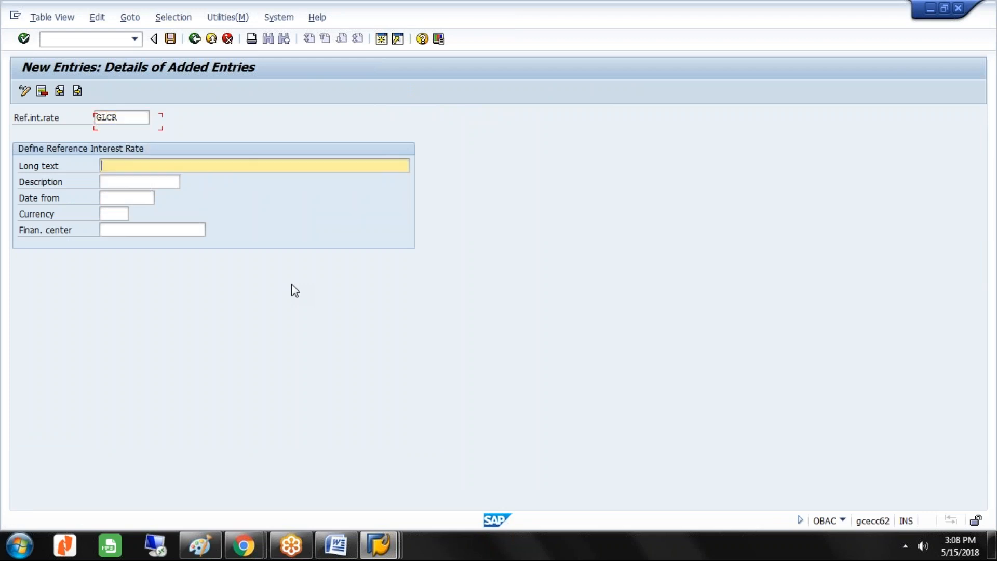
text(CREDIT INTEREST BALAN)
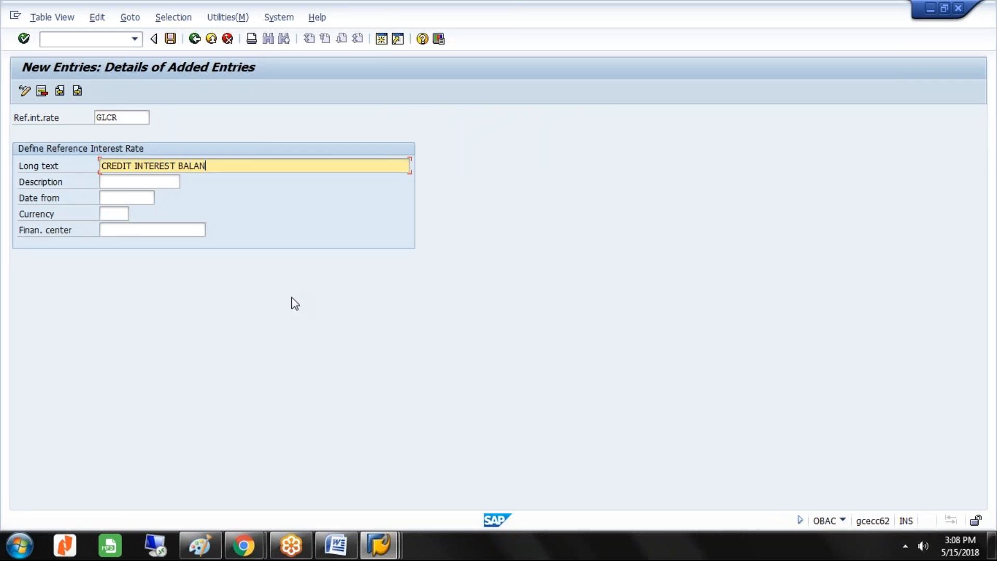
text(CE INTEREST GLST)
key(Tab)
text(C)
key(Down)
key(Tab)
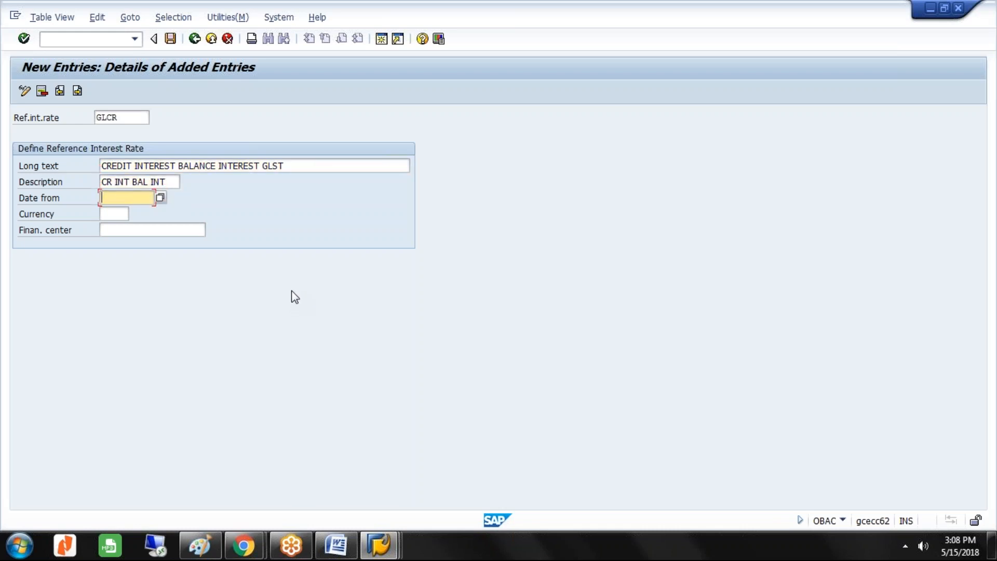
Set the GLCR rate's start date to 01.04.2018 and currency to GBP, and save it under the proposed customizing request
text(01)
key(Down)
key(Return)
click(126, 214)
text(GBP)
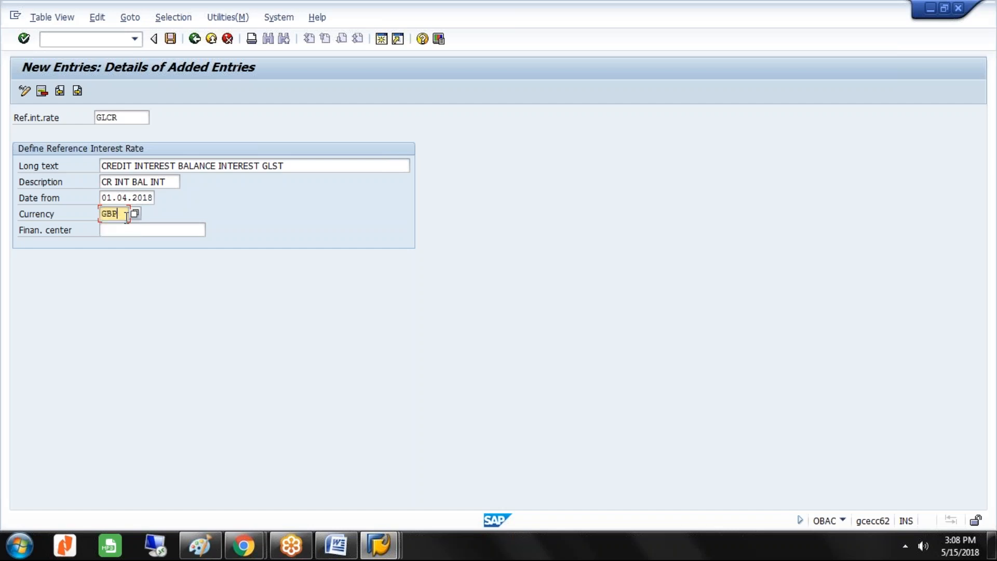
click(131, 230)
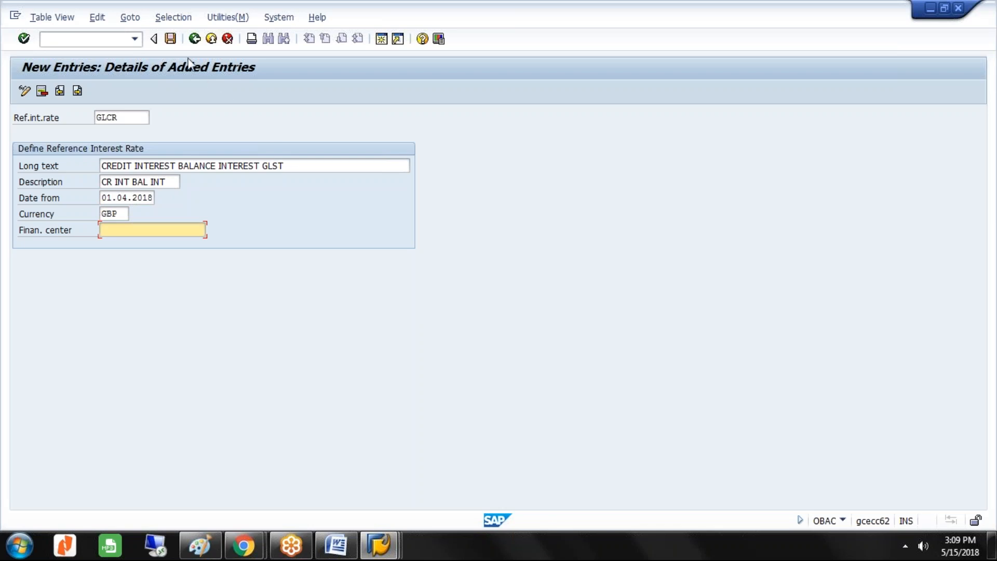
click(170, 38)
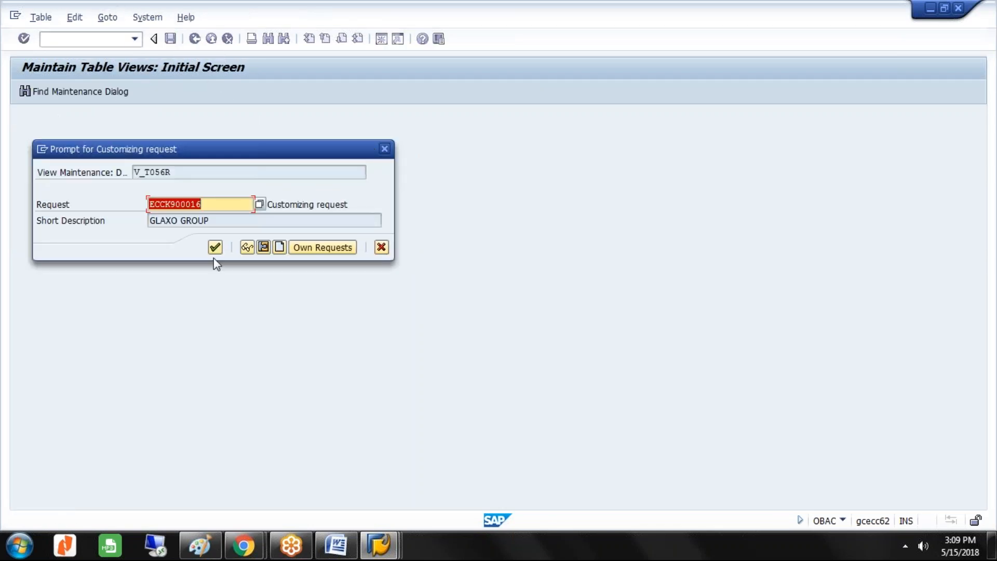
click(215, 248)
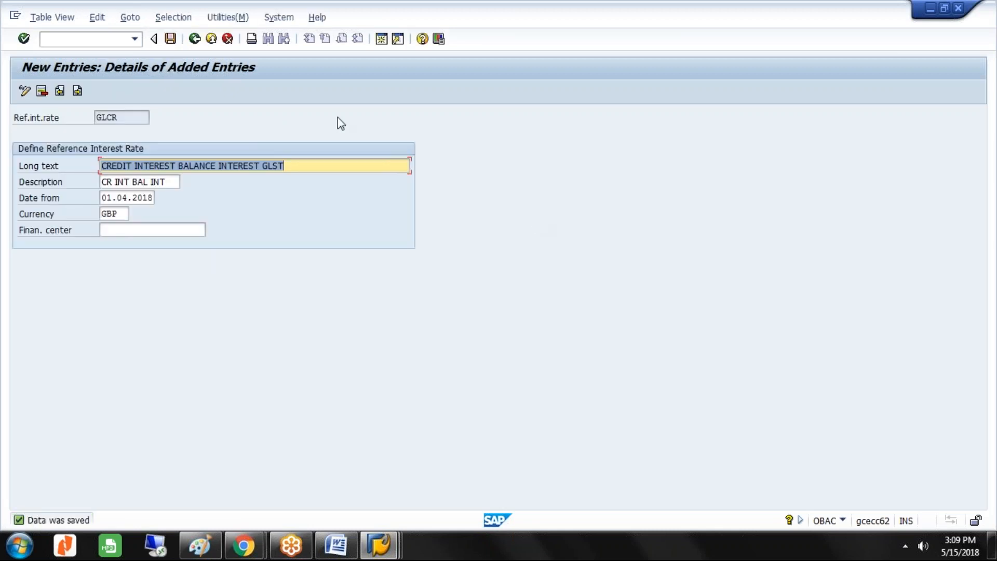
Add another reference interest rate GLDR with long text "DEBIT INTEREST BALANCE INTEREST GLST" and description "DR INT BAL INT"
click(78, 91)
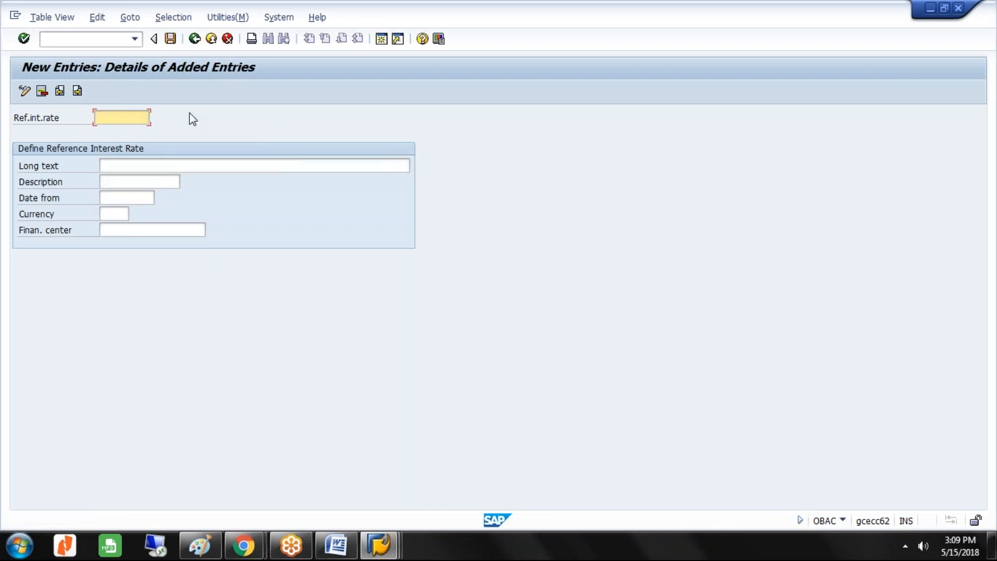
text(GLDR)
click(138, 165)
text(DEBIT IN)
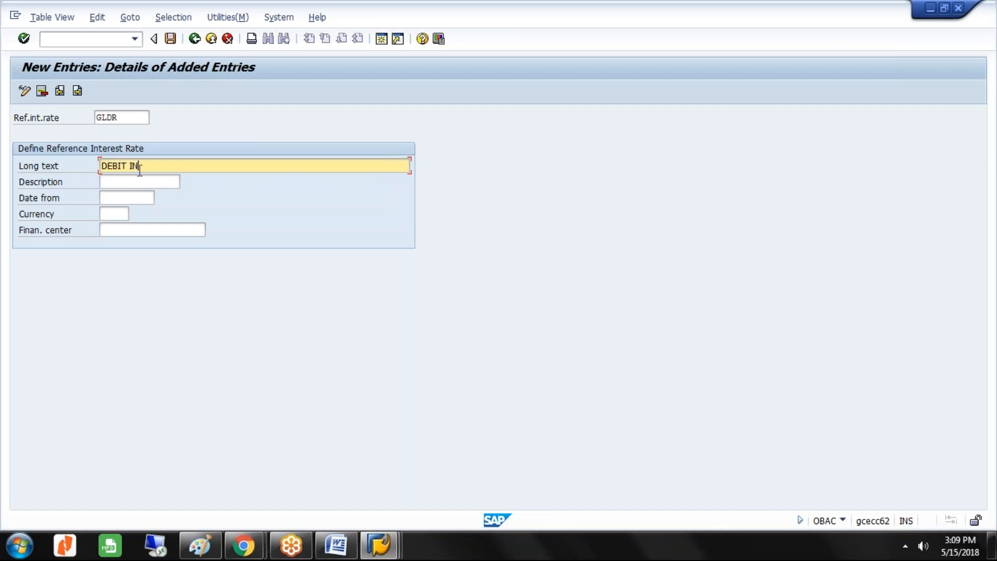
text(TEREST BALANCE INTEREST GLST)
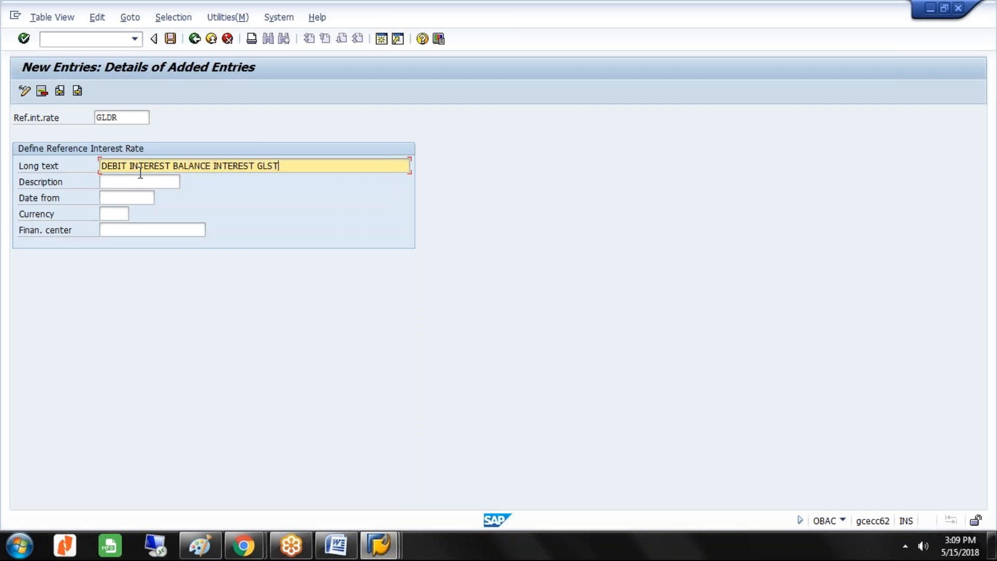
key(Tab)
text(D)
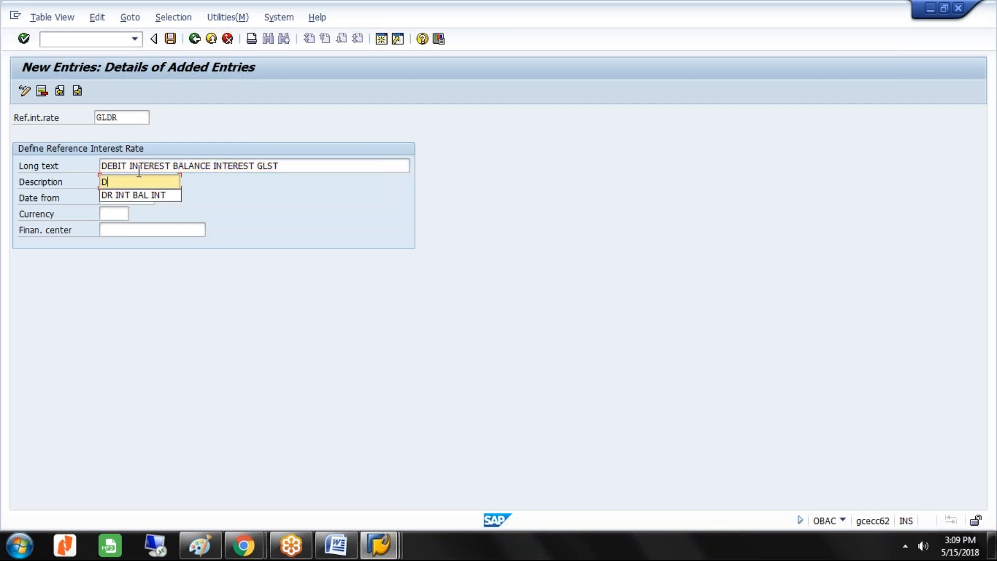
key(Down)
key(Tab)
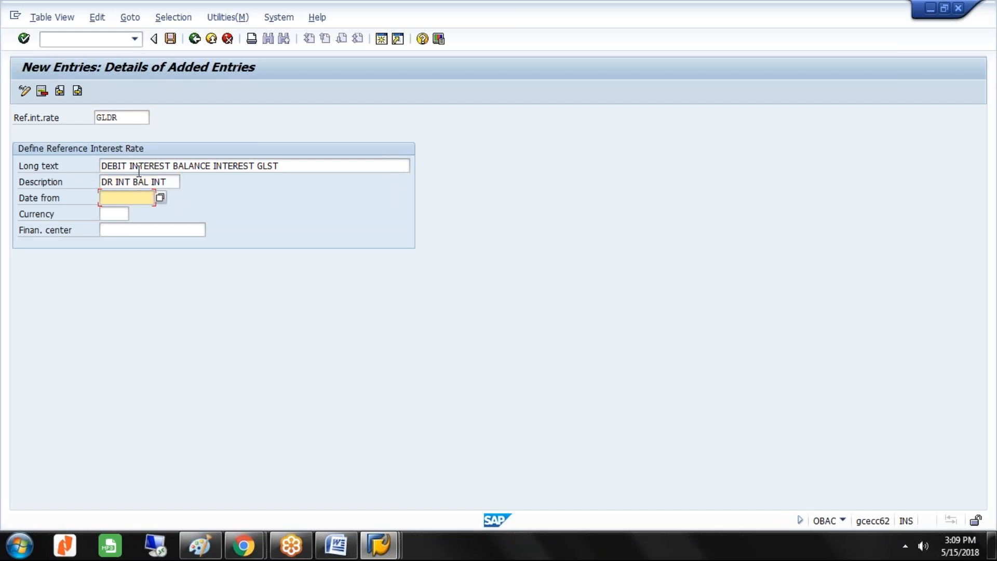
Set the GLDR rate's start date to 01.04.2018 and currency to GBP, and save the entry
text(0)
key(Down)
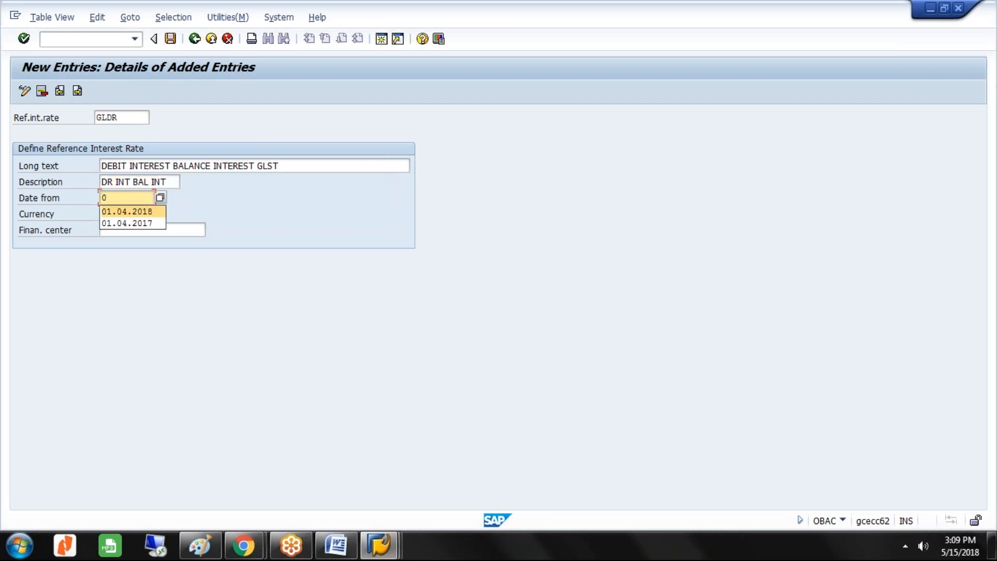
key(Tab)
text(GBP)
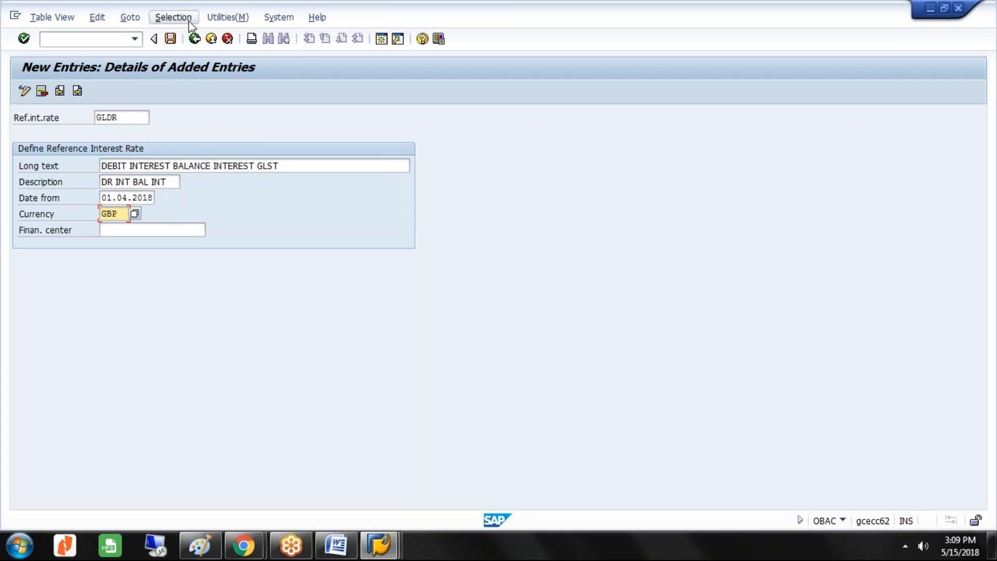
click(172, 39)
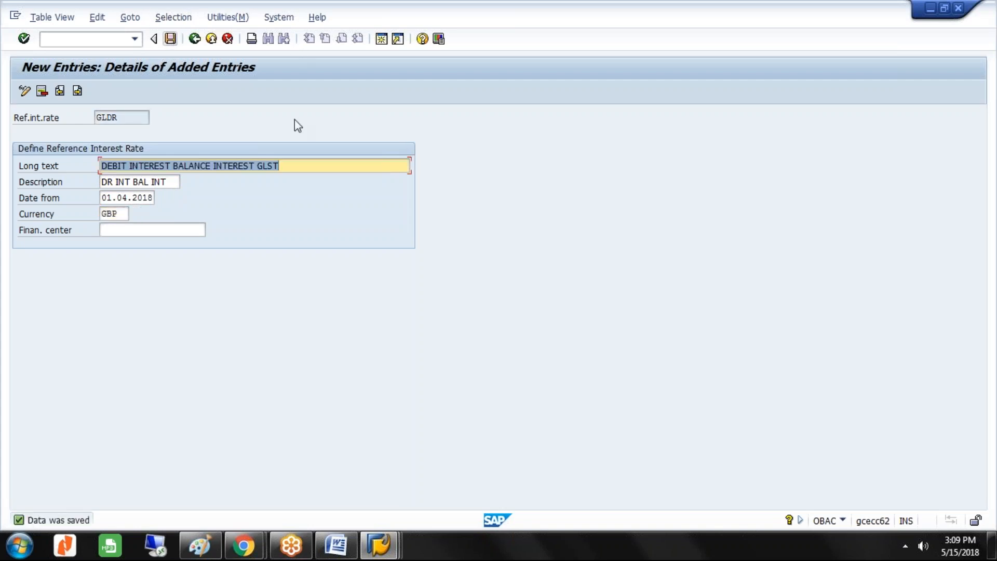
Return to the IMG structure and select the Define Time-Dependent Terms activity
click(194, 39)
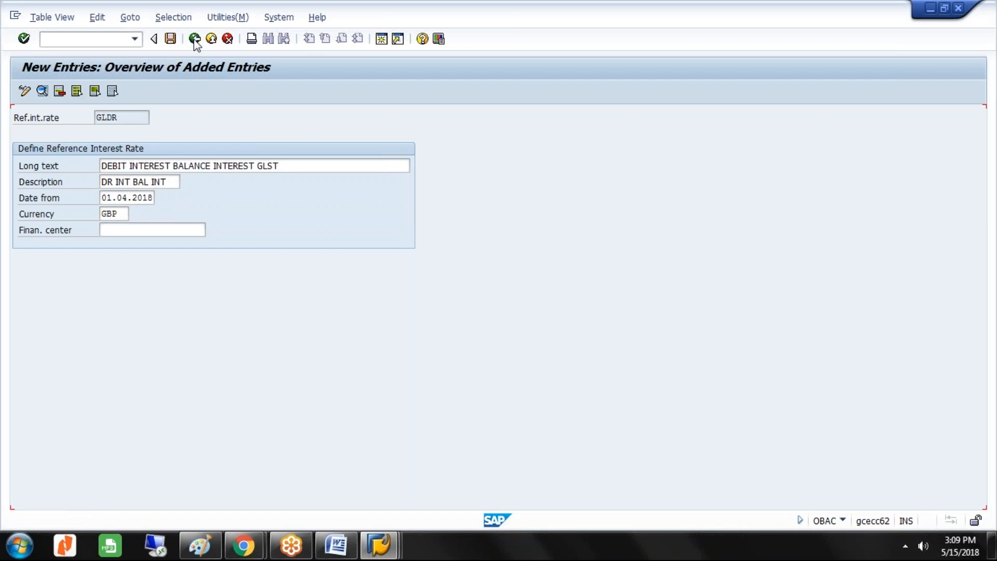
click(194, 38)
click(195, 39)
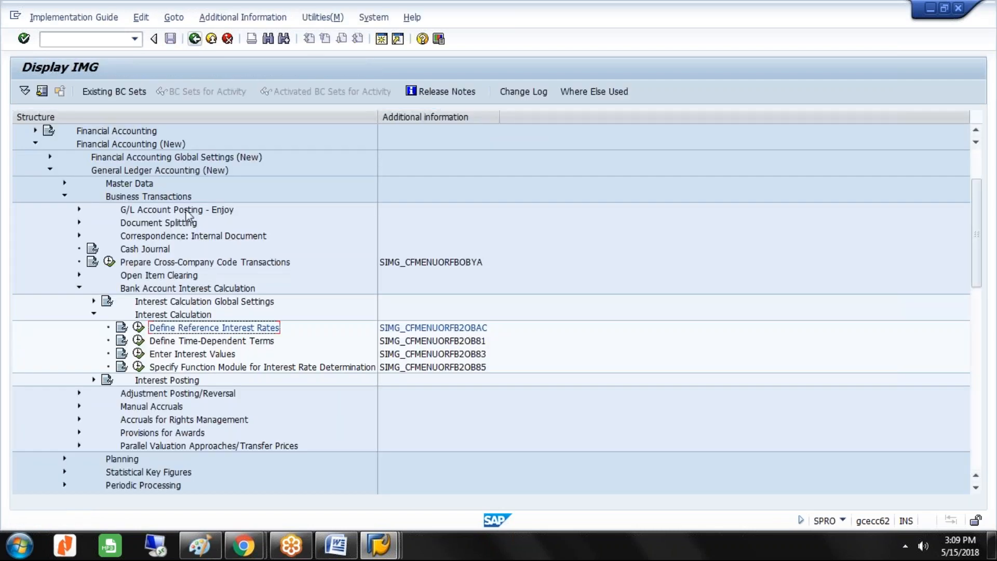
click(158, 346)
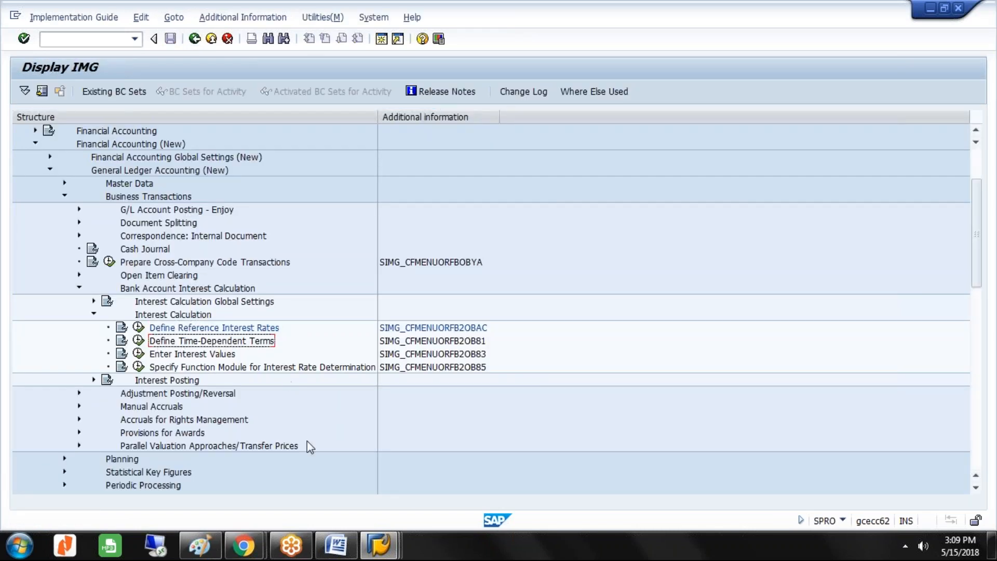
Switch to Paint and add the note line "DEFINE TIME DEPENDENT TERMS---" below the fixed deposits line, separated by a blank line
click(201, 545)
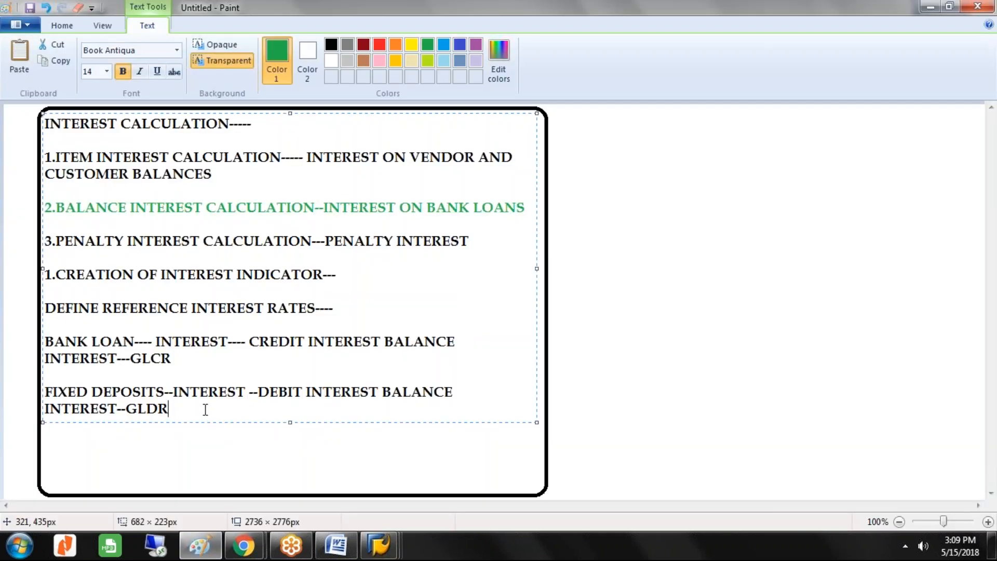
key(Return)
text(DEFIN)
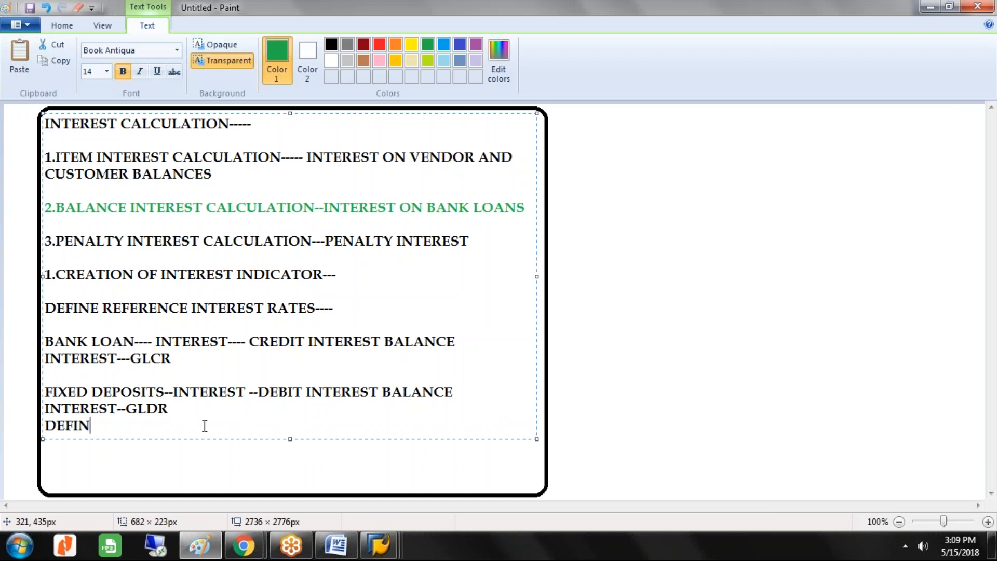
text(E TIME)
click(176, 410)
key(Return)
click(150, 443)
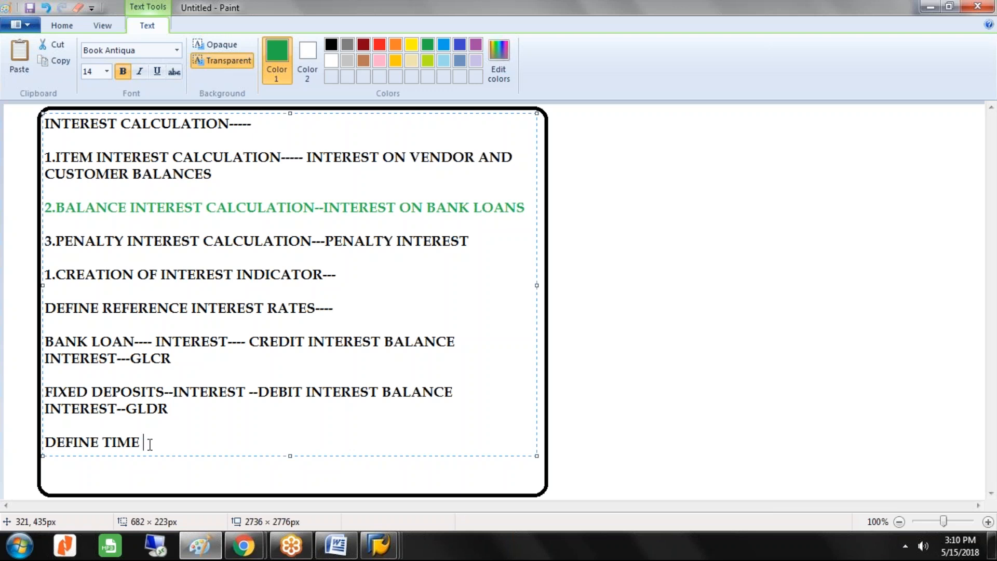
text(DEPENDENT )
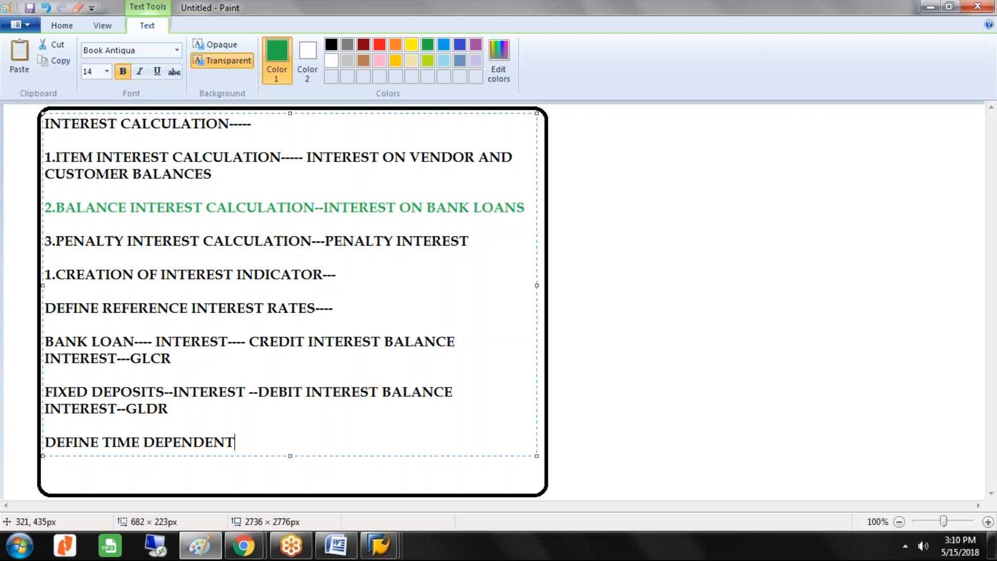
text(TERMS---)
key(Return)
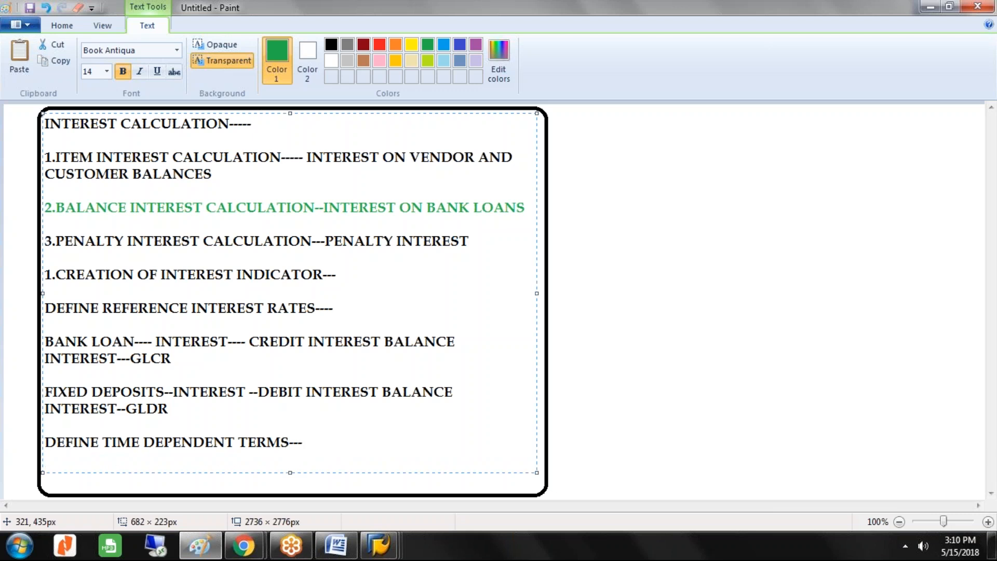
Add the note lines "GL----GLCR" and "GL---GLDR" under the time dependent terms line, and highlight the GL indicator
text(GL----GLCR)
key(Return)
text(GL---GLDR)
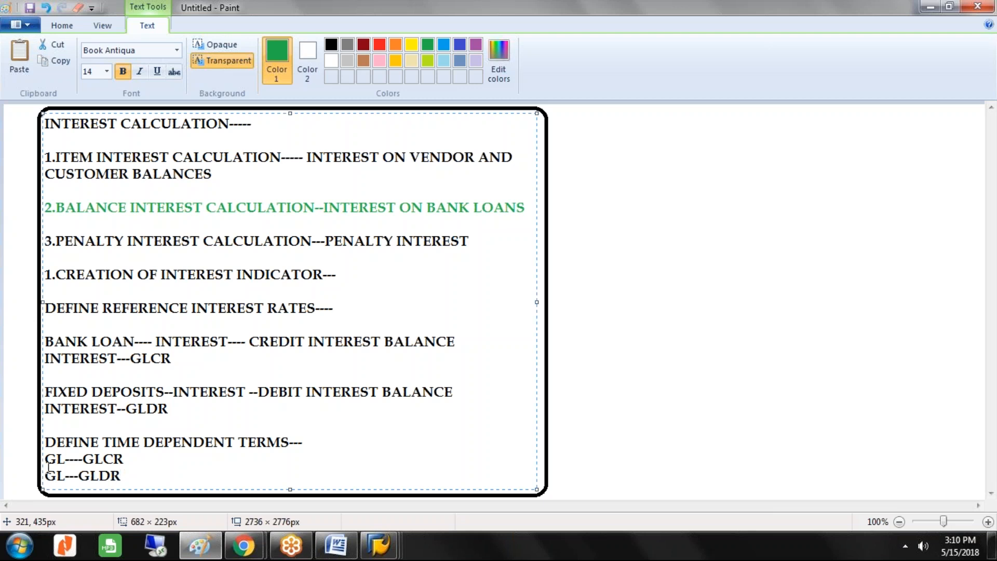
drag(46, 459, 65, 475)
Switch back to the Display IMG window in SAP
click(379, 545)
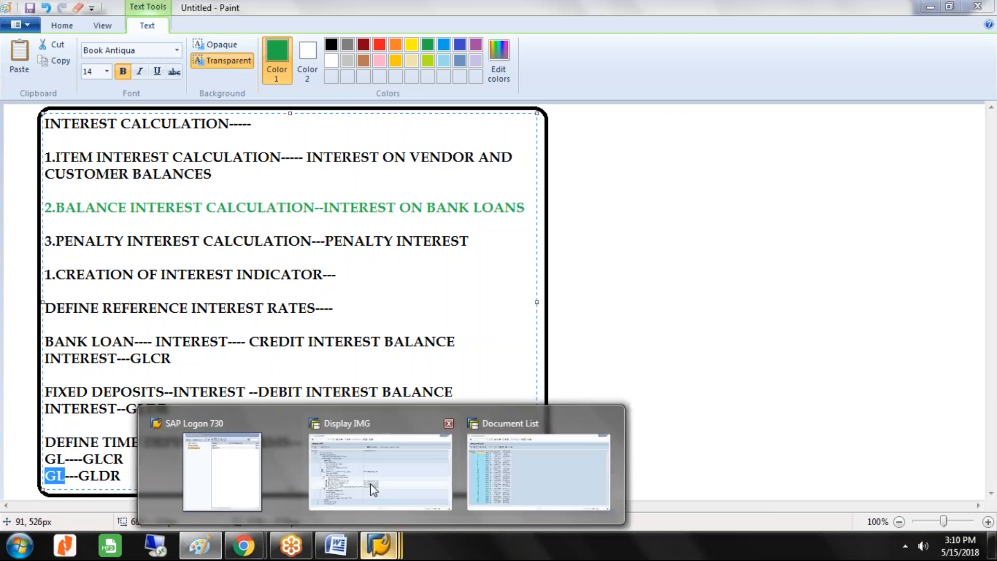
click(370, 484)
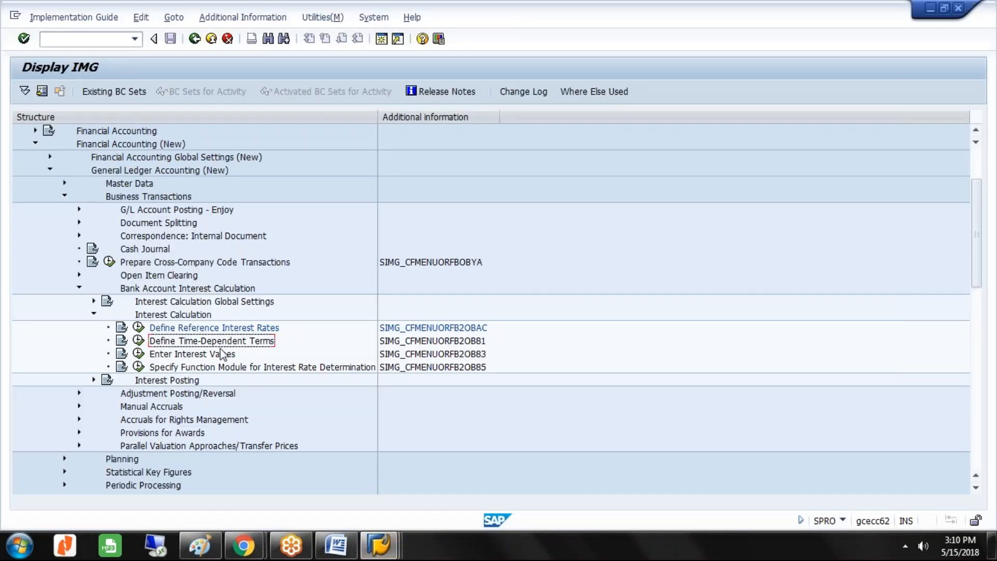
Open the Define Time-Dependent Terms activity and start a new entry
click(431, 341)
click(138, 340)
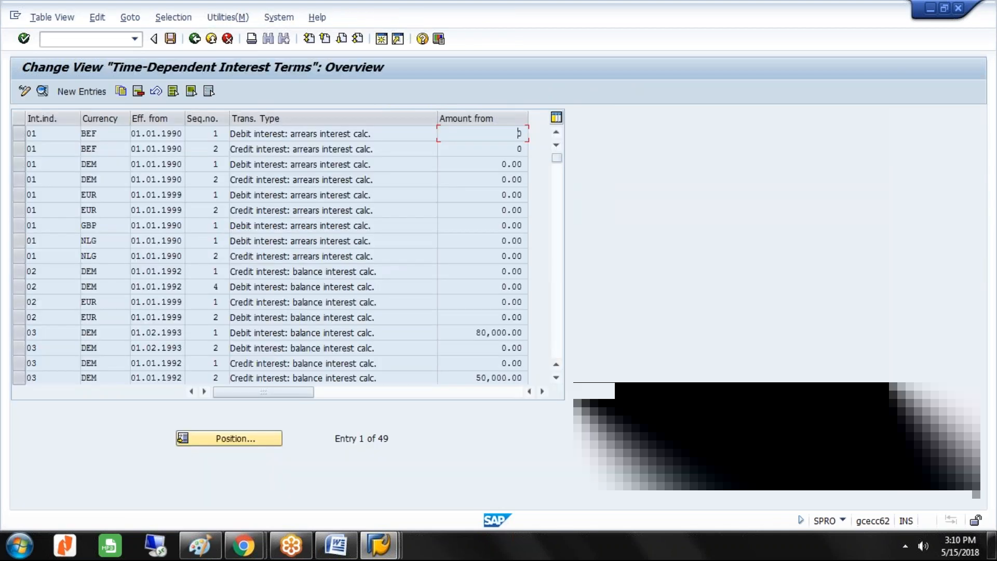
click(94, 92)
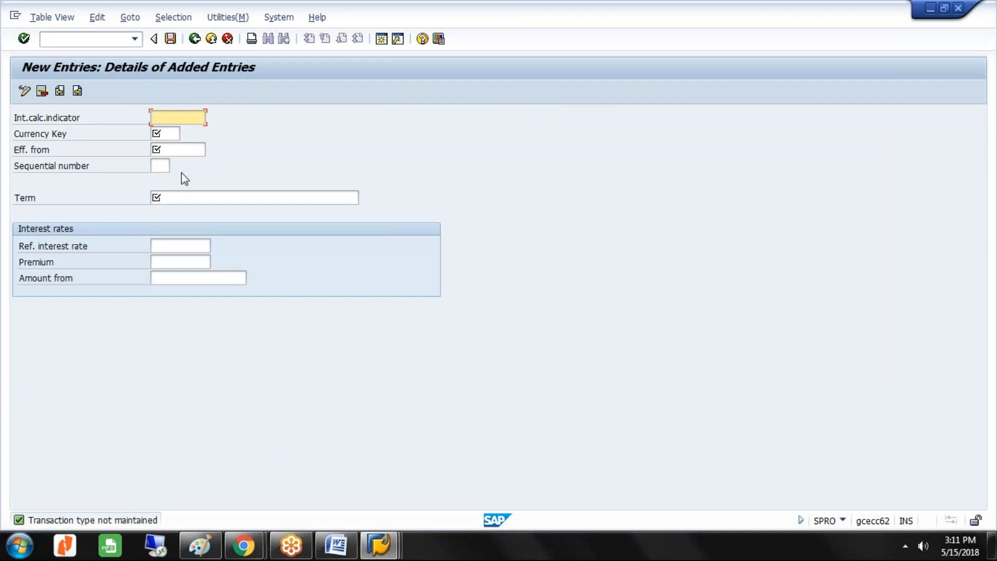
Enter interest calculation indicator GL, currency GBP, effective date 01.04.2018 and sequential number 1 for the new entry
text(GL)
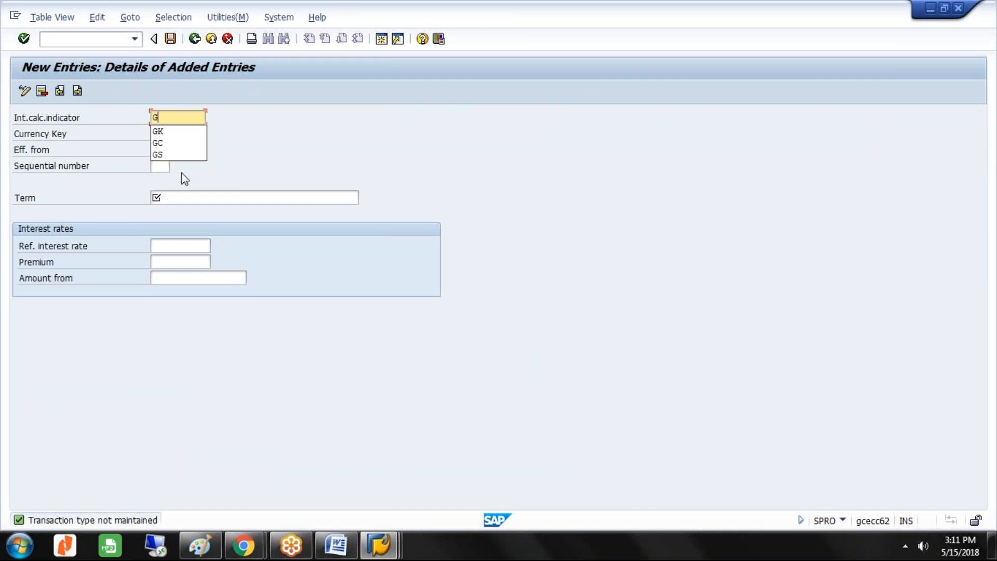
key(Tab)
text(GBP)
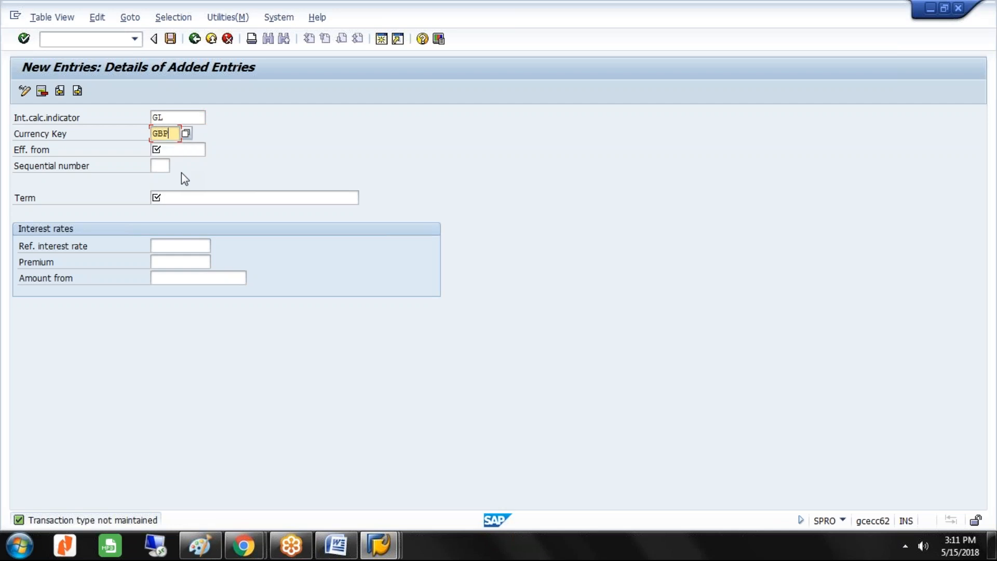
key(Tab)
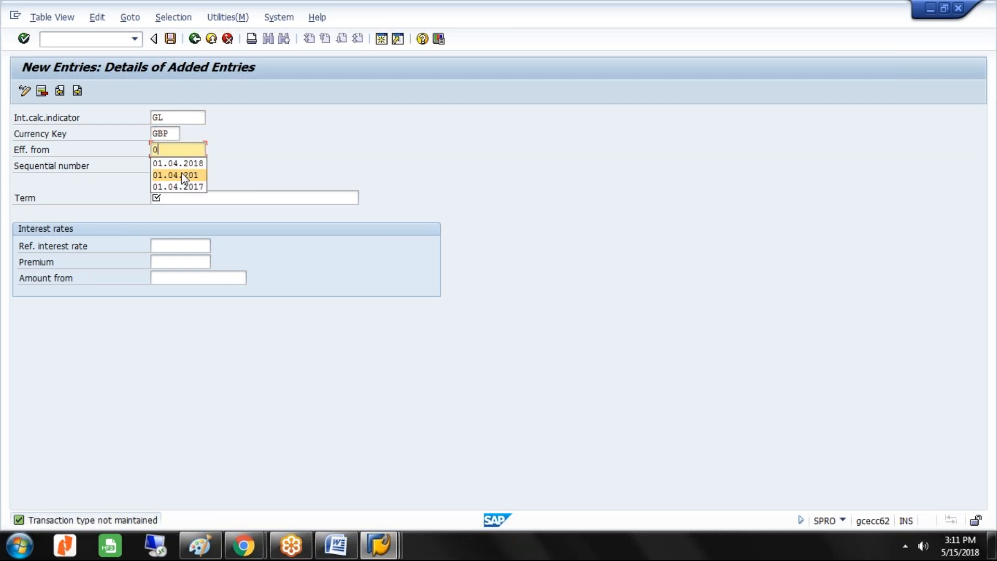
click(180, 164)
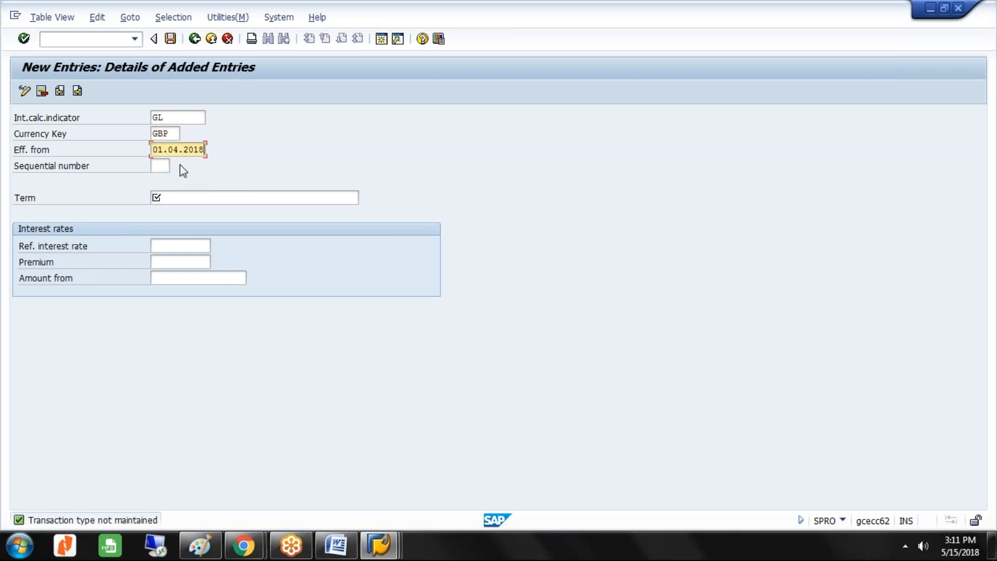
click(165, 167)
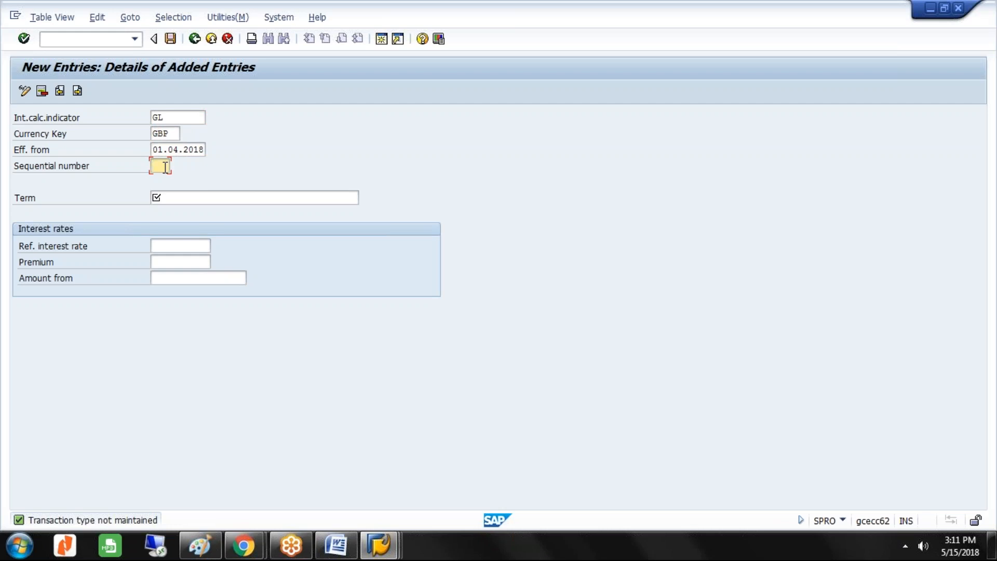
text(1)
Set the entry's term to "Credit interest: balance interest calc." from the list of transaction types
click(166, 199)
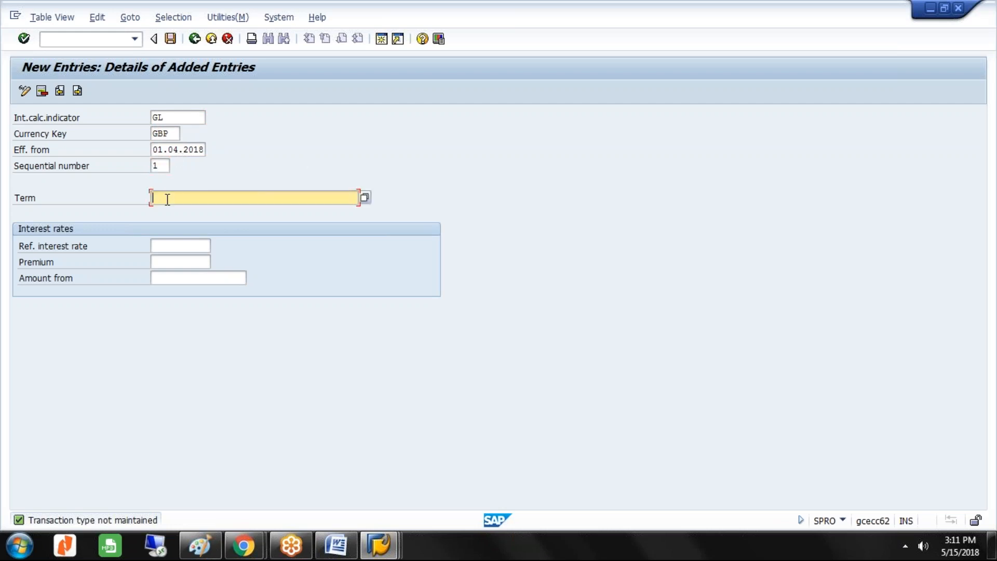
click(365, 197)
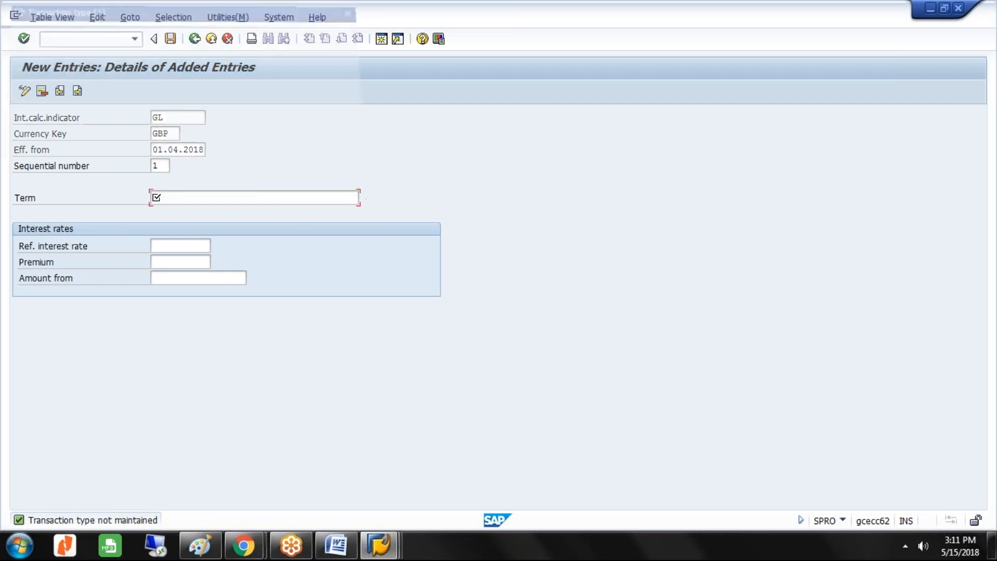
click(102, 108)
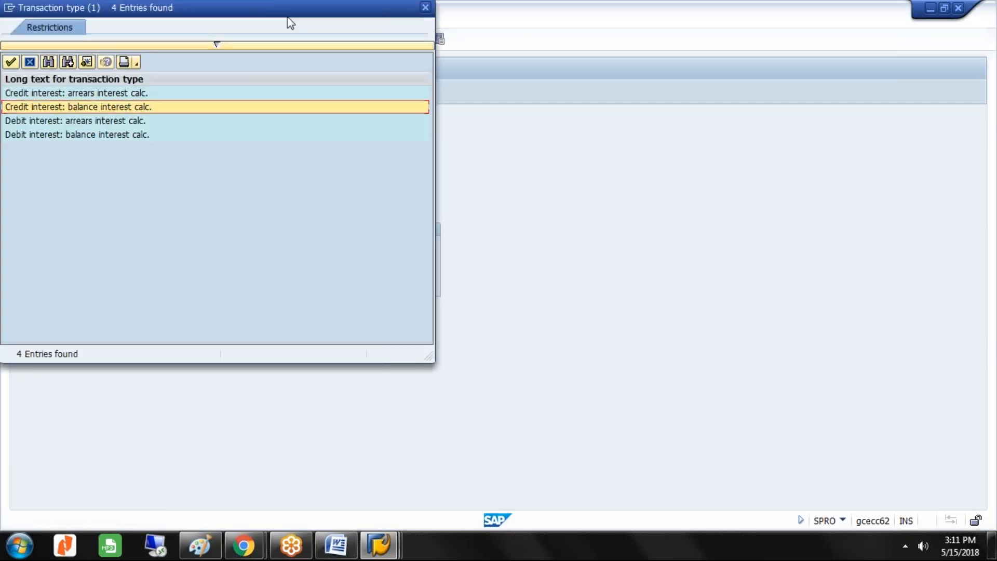
drag(292, 18, 463, 22)
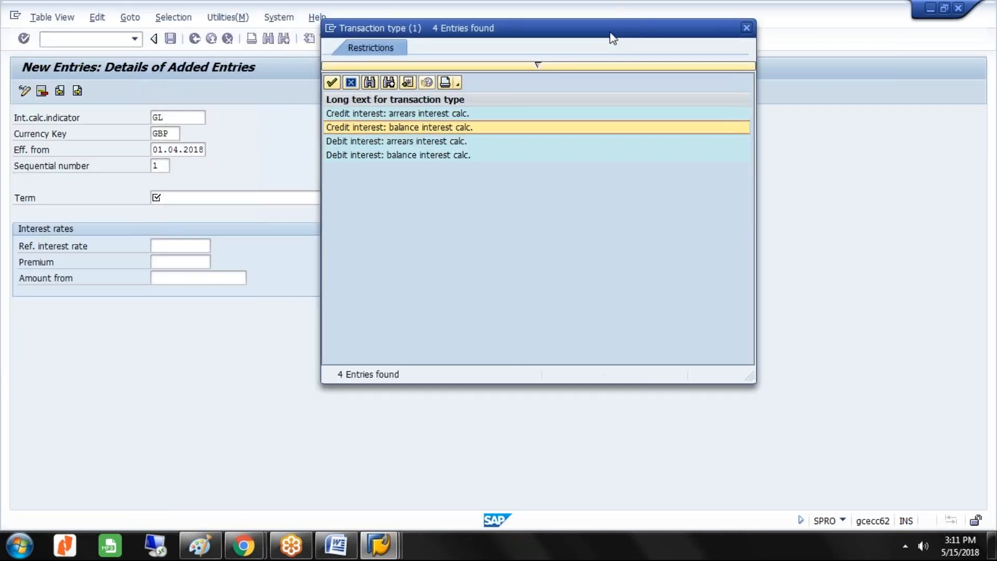
drag(612, 38, 643, 41)
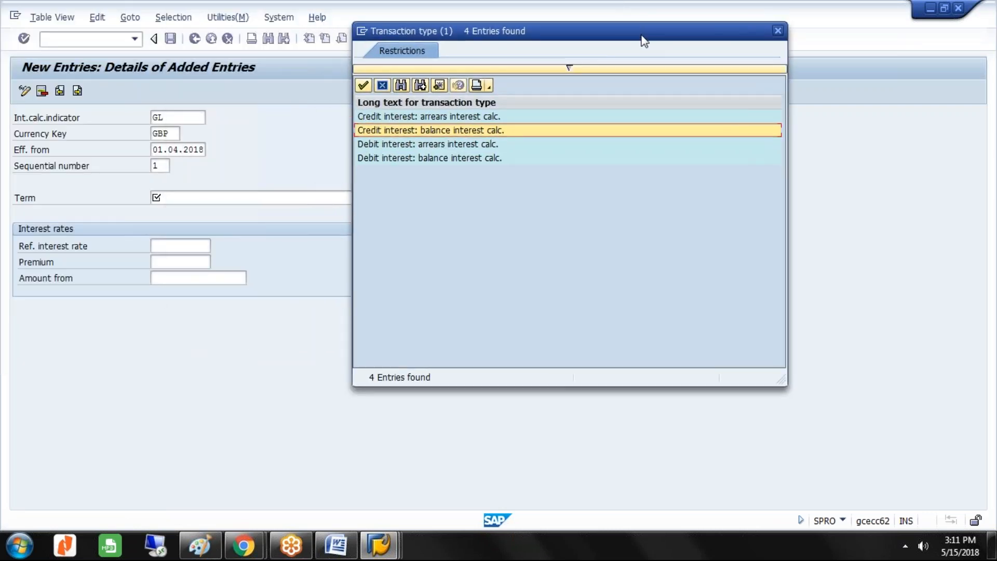
double_click(492, 132)
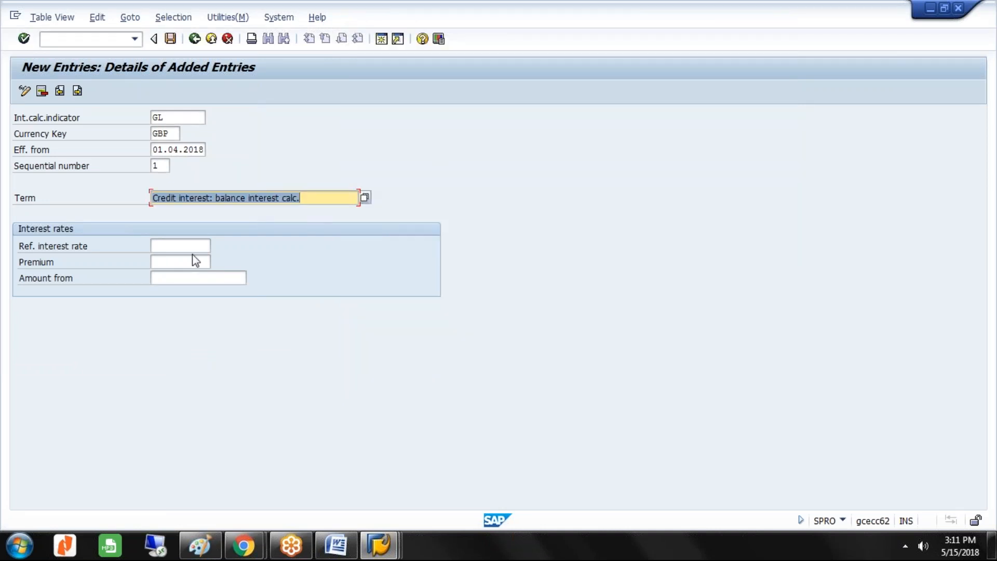
Assign reference interest rate GLCR to the credit interest term, leave premium and amount empty, and save the entry
click(171, 245)
text(GL)
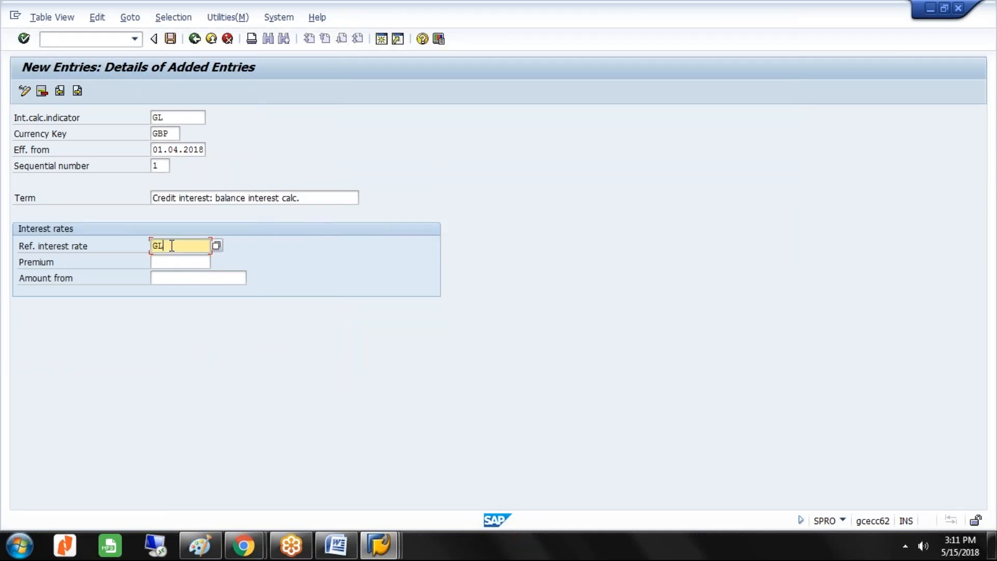
text(CF)
click(175, 262)
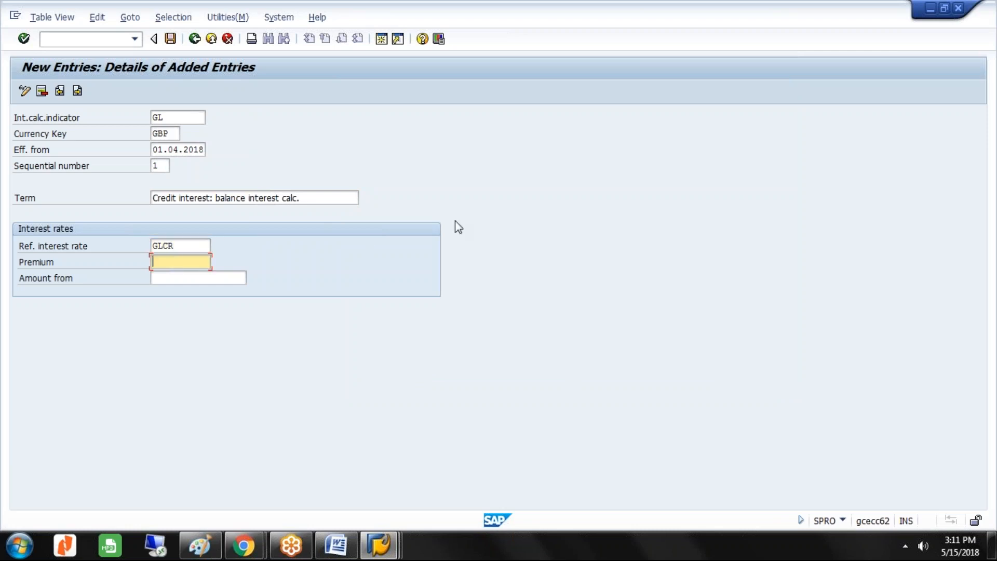
click(221, 278)
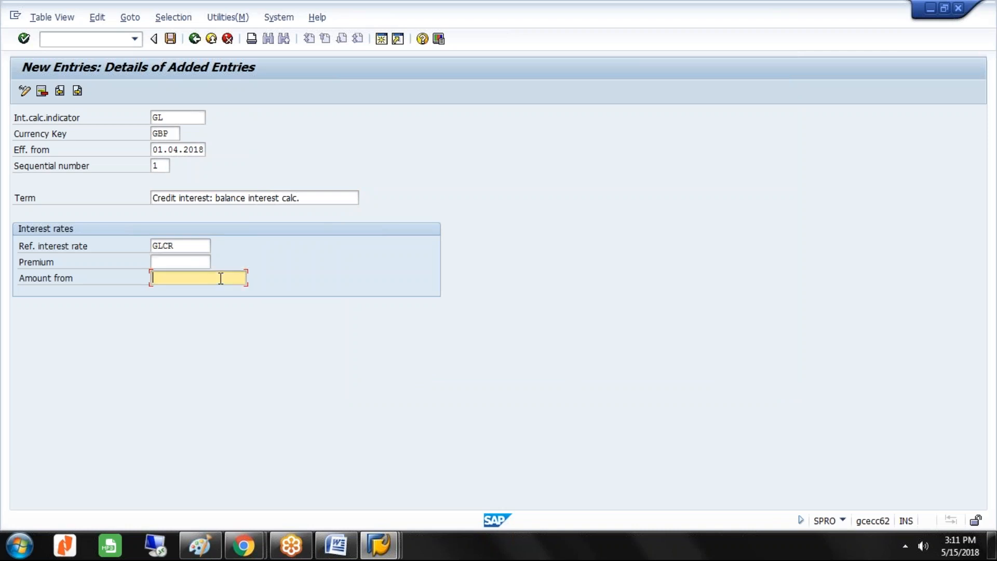
click(167, 262)
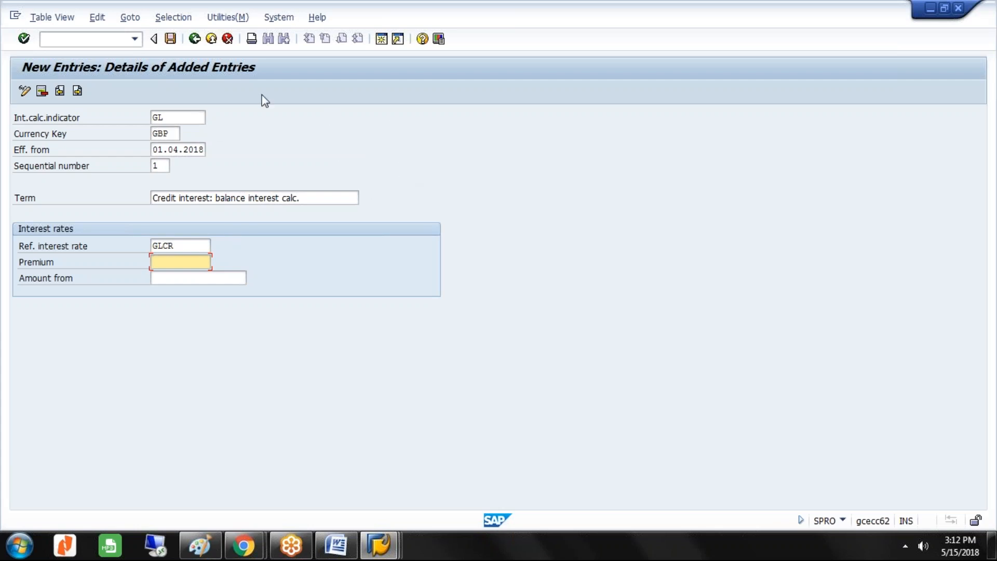
click(171, 38)
click(215, 248)
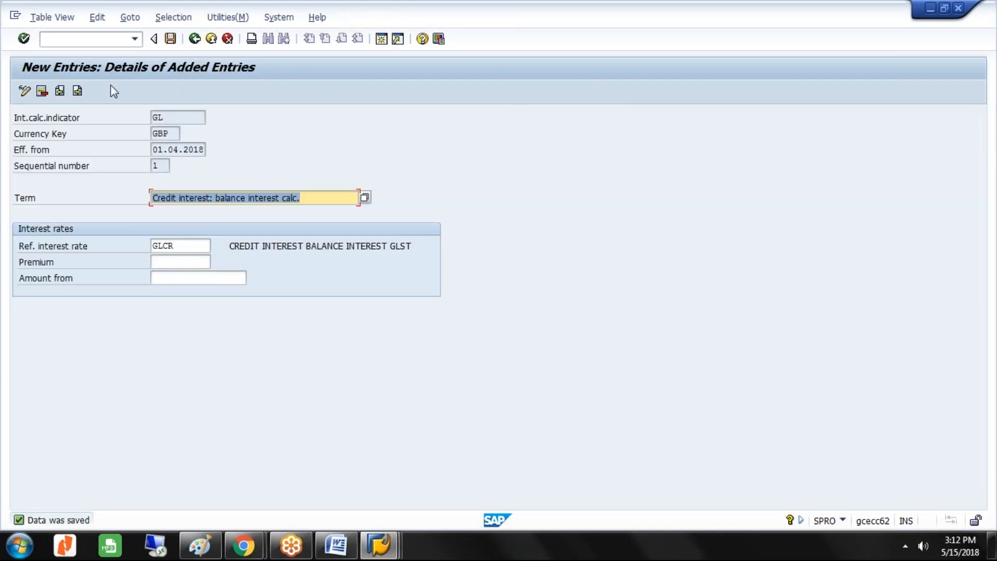
Start the next term entry with indicator GL, currency GBP, effective date 01.04.2018 and sequential number 2
click(77, 91)
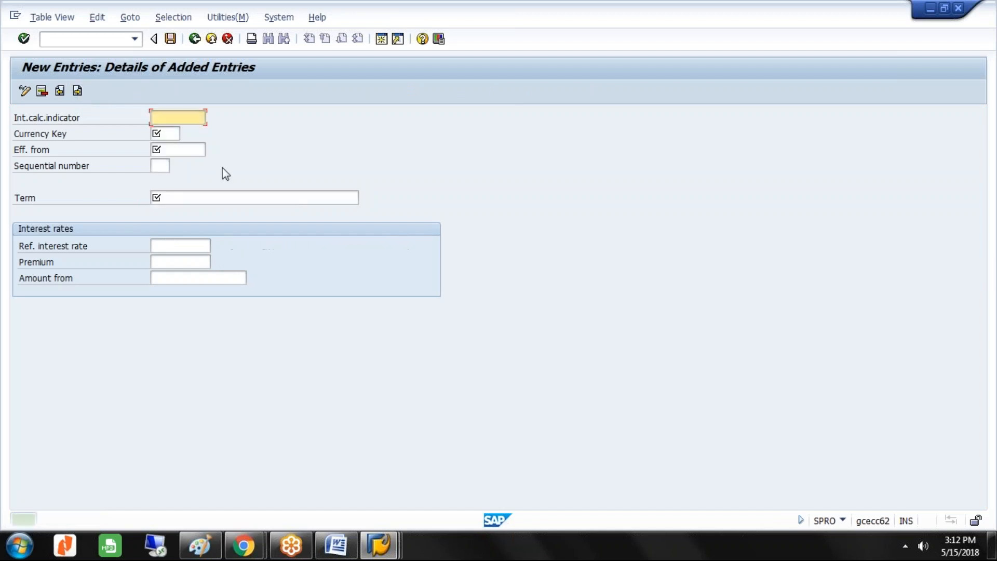
text(GL)
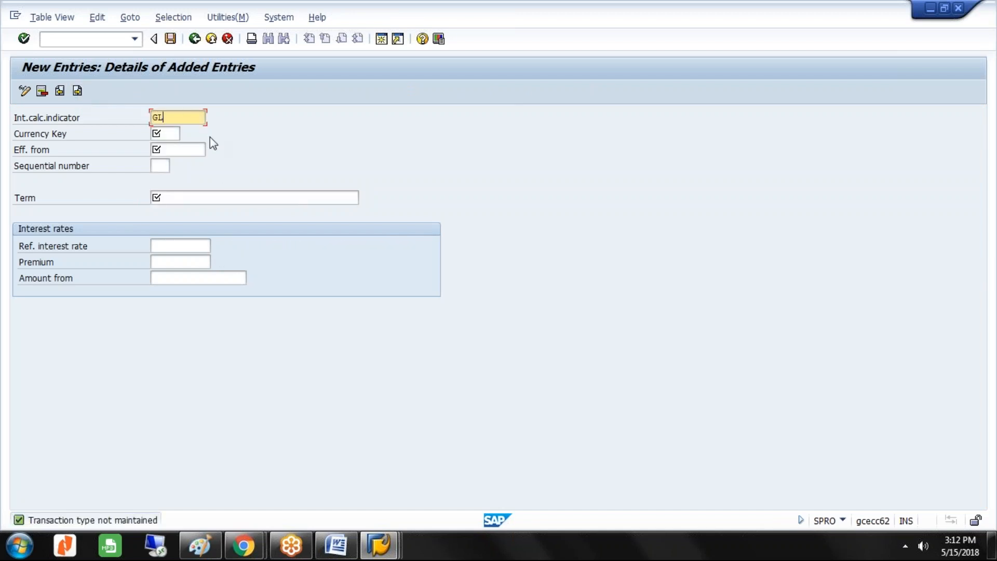
key(Tab)
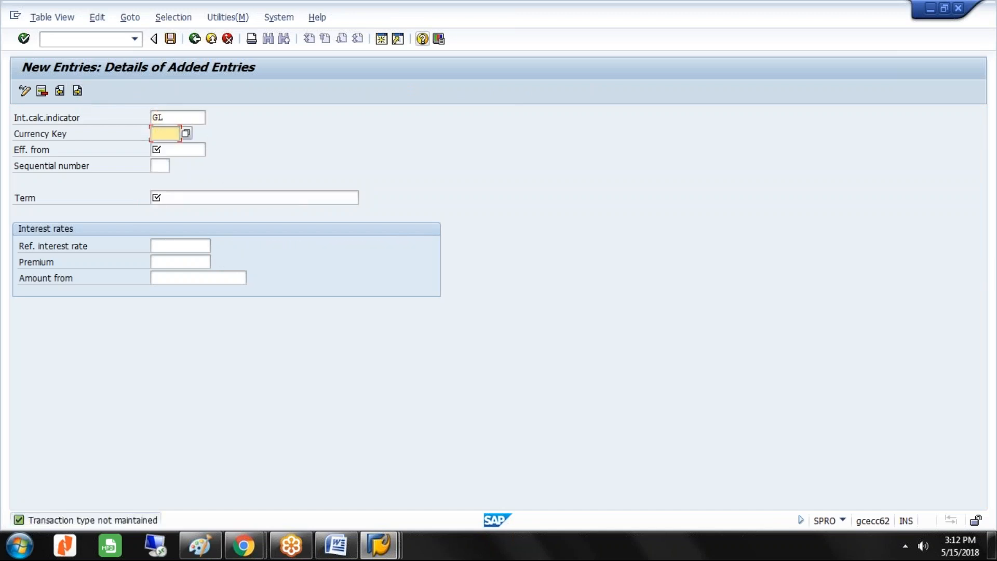
text(GBP)
key(Tab)
text(0)
key(Down)
key(Return)
key(Tab)
text(2)
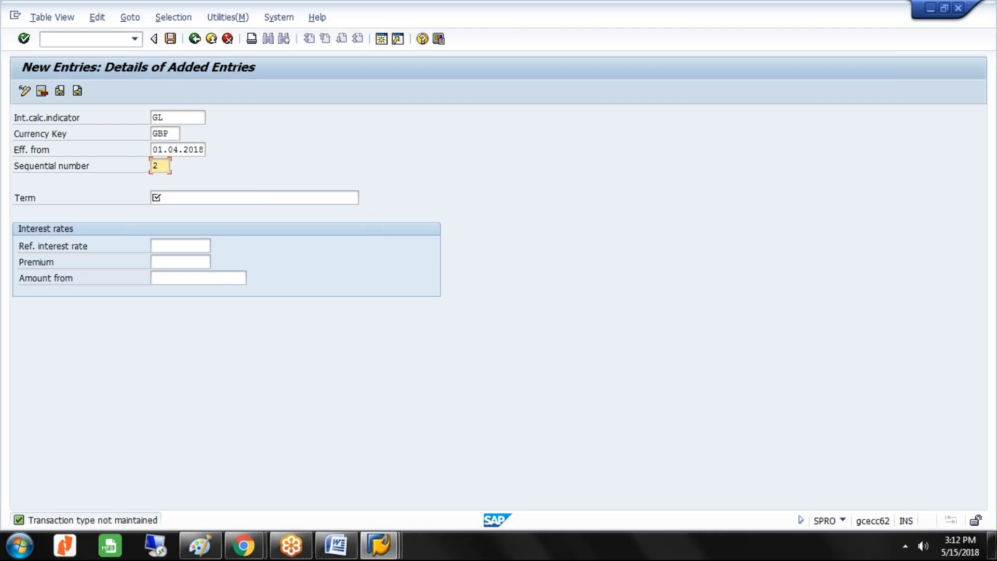
Set the second entry's term to "Debit interest: balance interest calc." from the list of transaction types
click(336, 197)
click(365, 198)
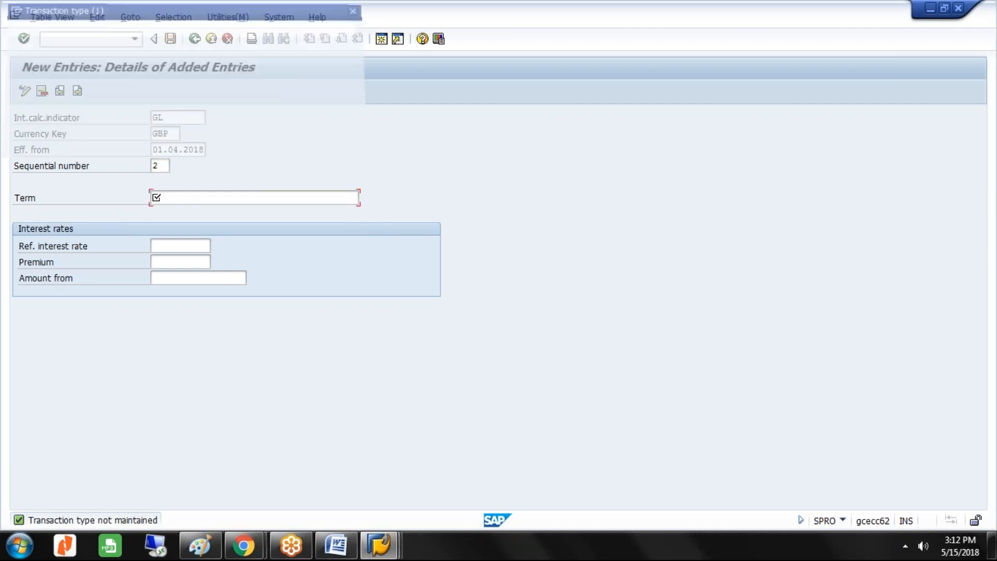
click(135, 136)
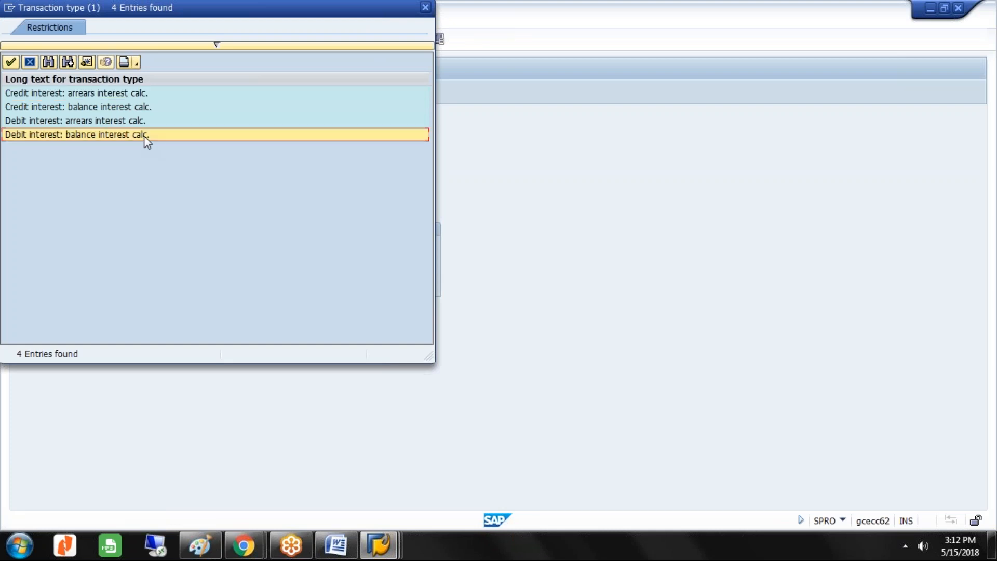
double_click(157, 134)
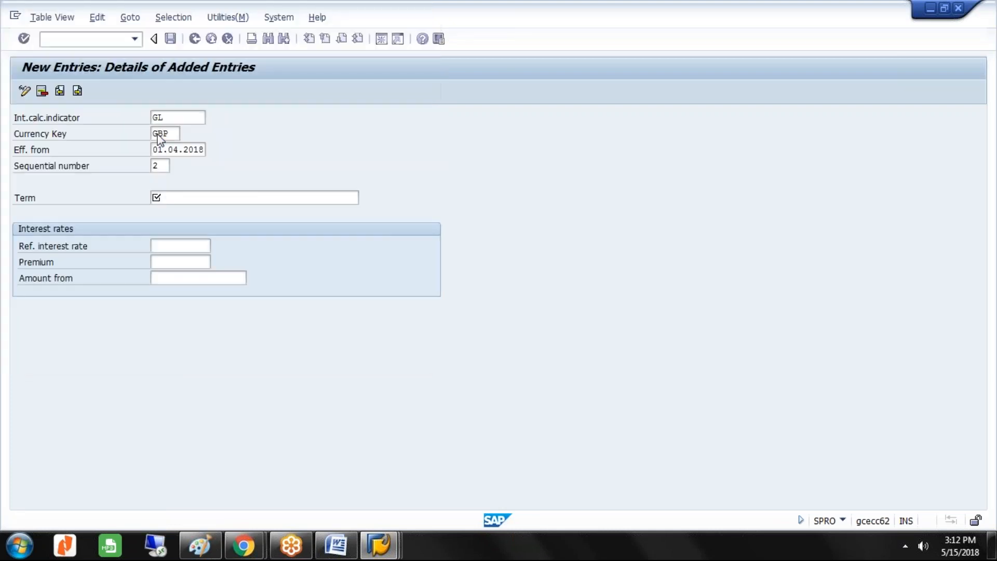
Assign reference interest rate GLDR to the debit interest term and save the entry
click(158, 245)
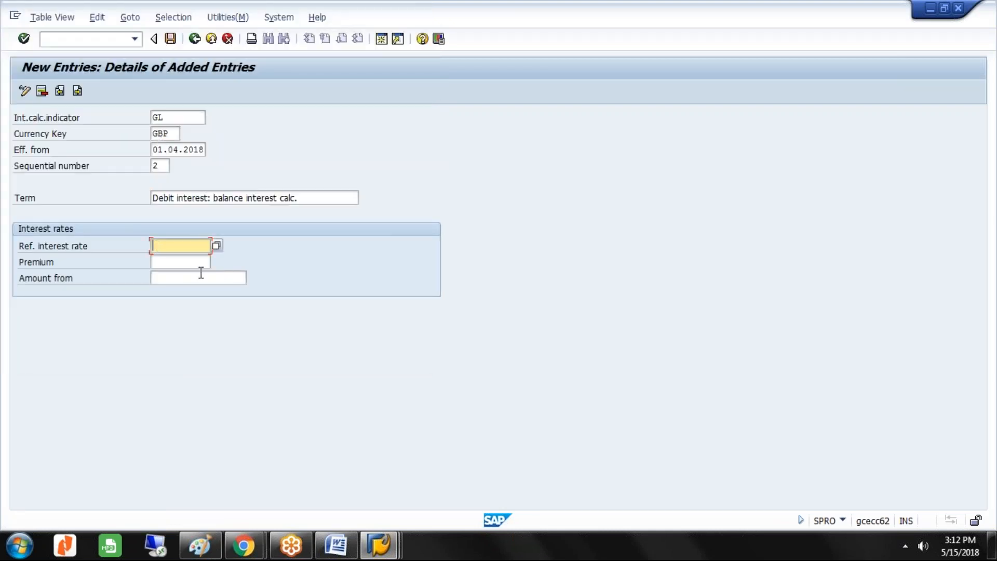
text(GLDR)
click(171, 39)
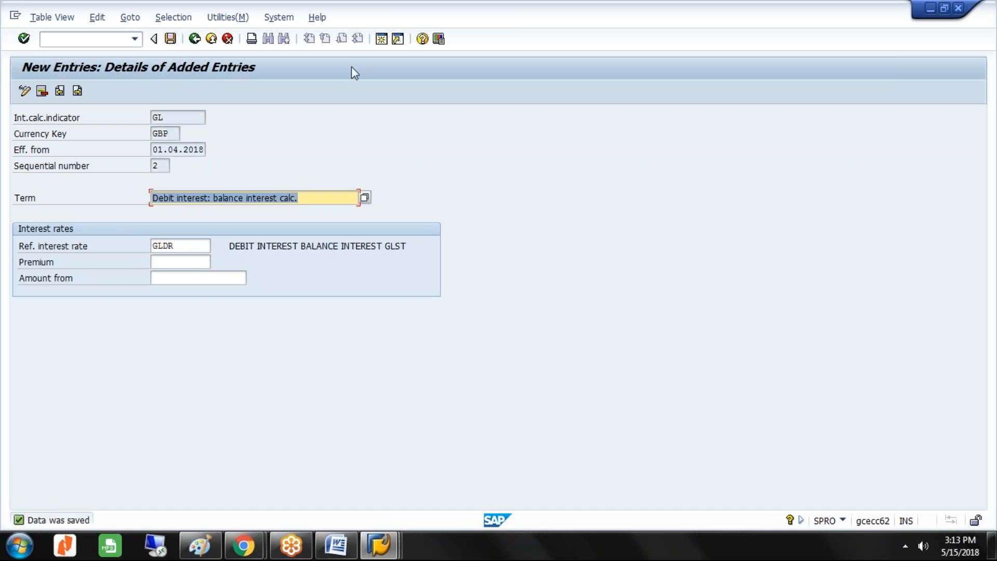
Return to the IMG structure and open the Enter Interest Values activity
click(195, 39)
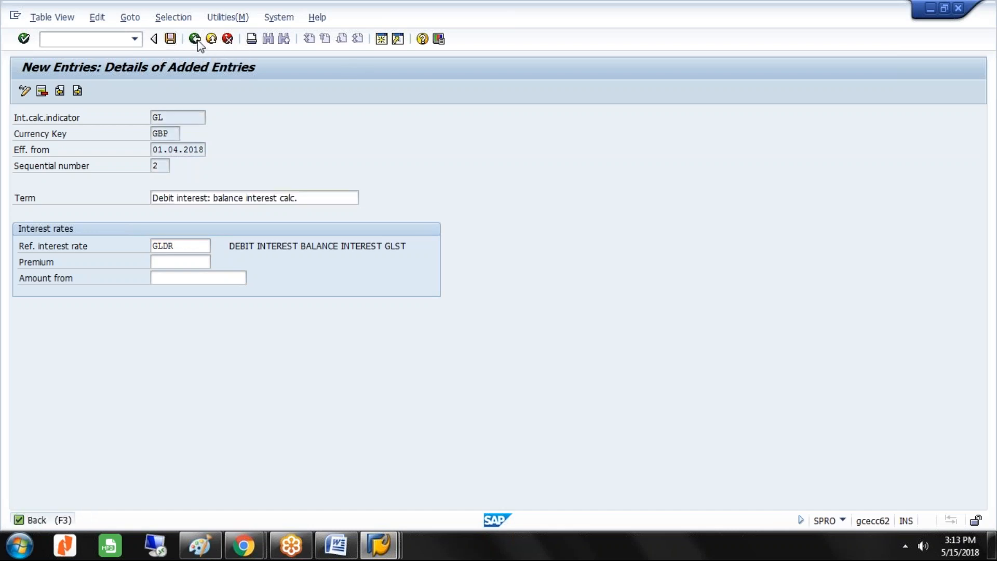
click(195, 40)
click(195, 39)
click(175, 357)
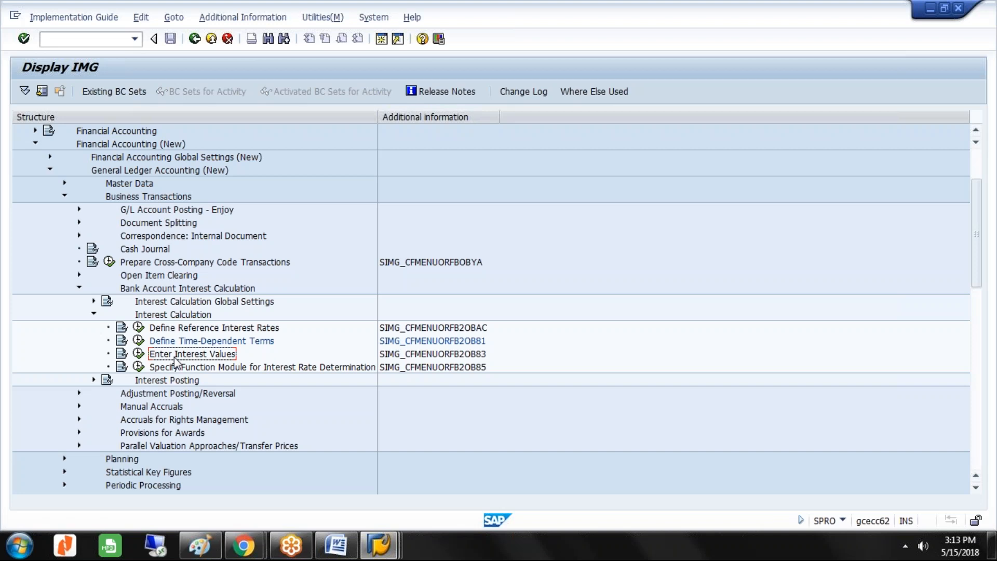
click(448, 357)
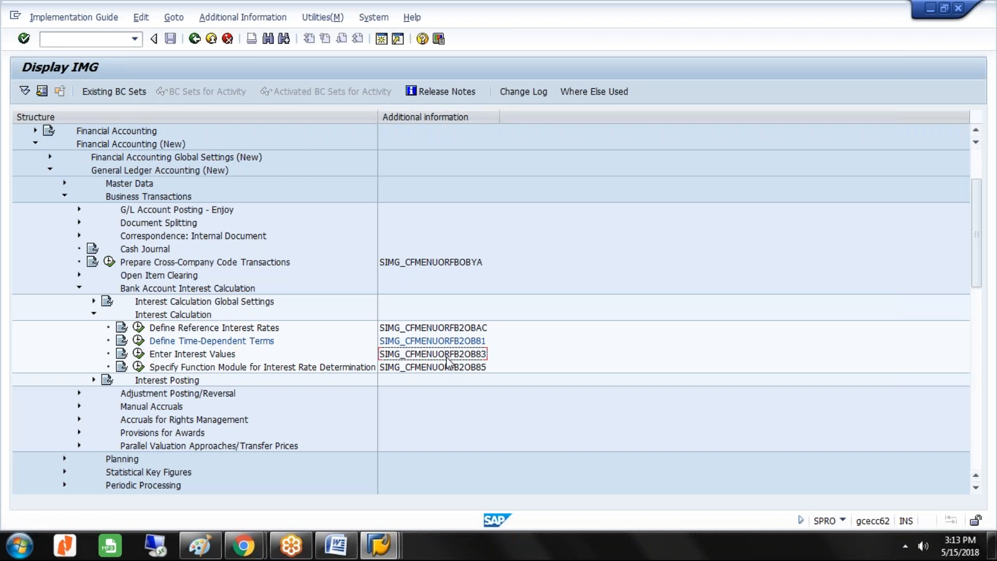
click(192, 355)
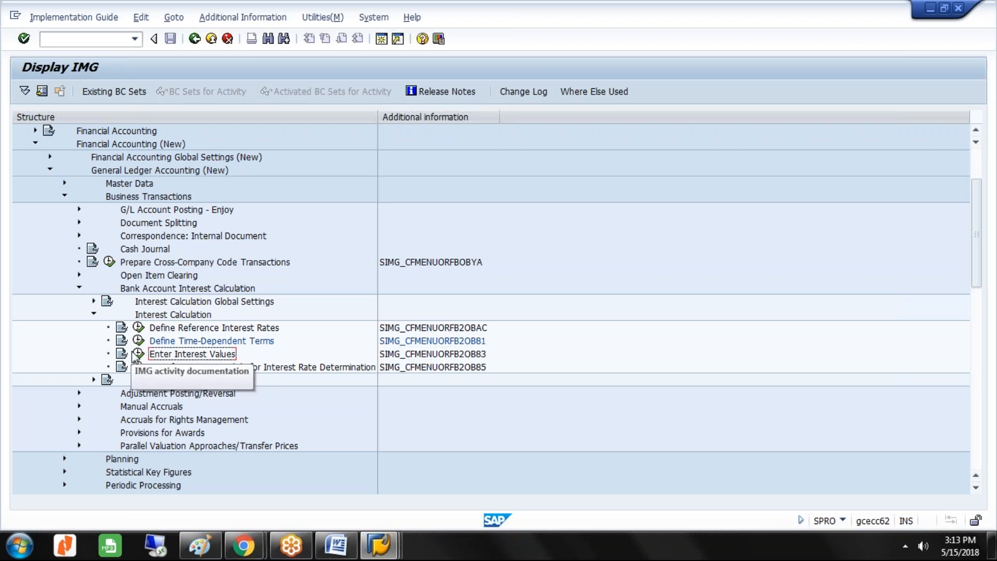
click(138, 354)
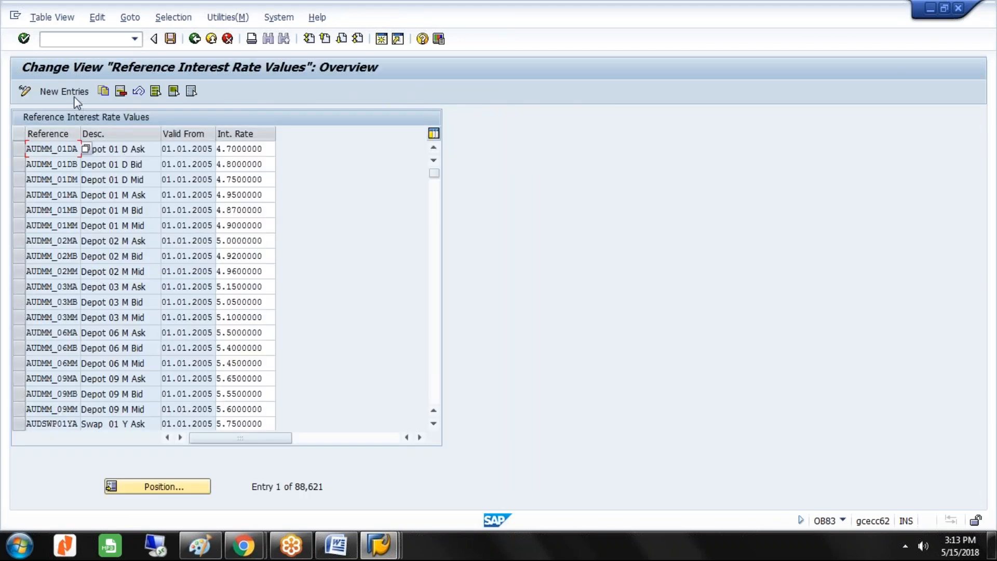
Add a new reference interest rate value for GLCR, valid from 01.04.2018, at a 13 percent interest rate
click(71, 95)
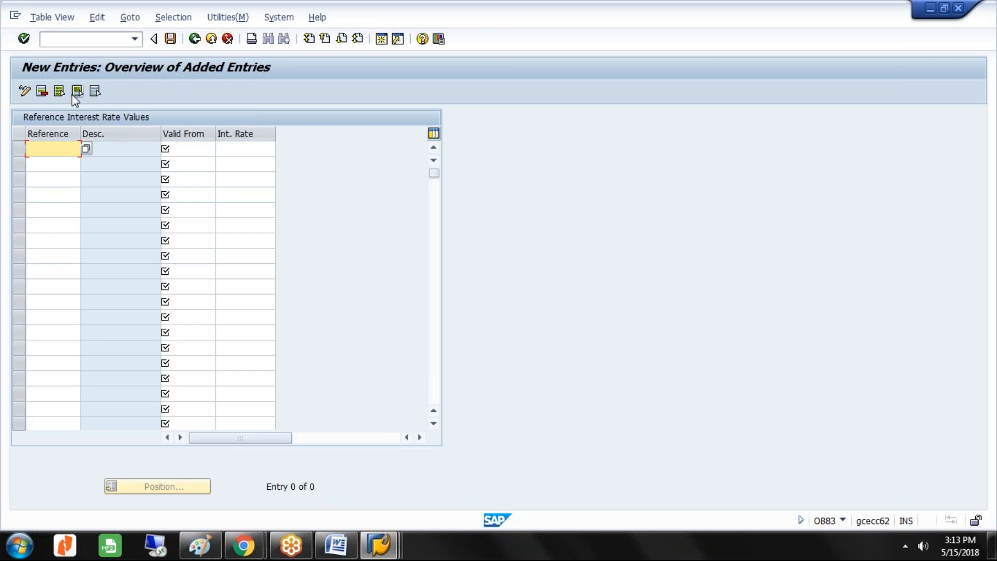
text(GLCR)
key(Tab)
text(0)
key(Down)
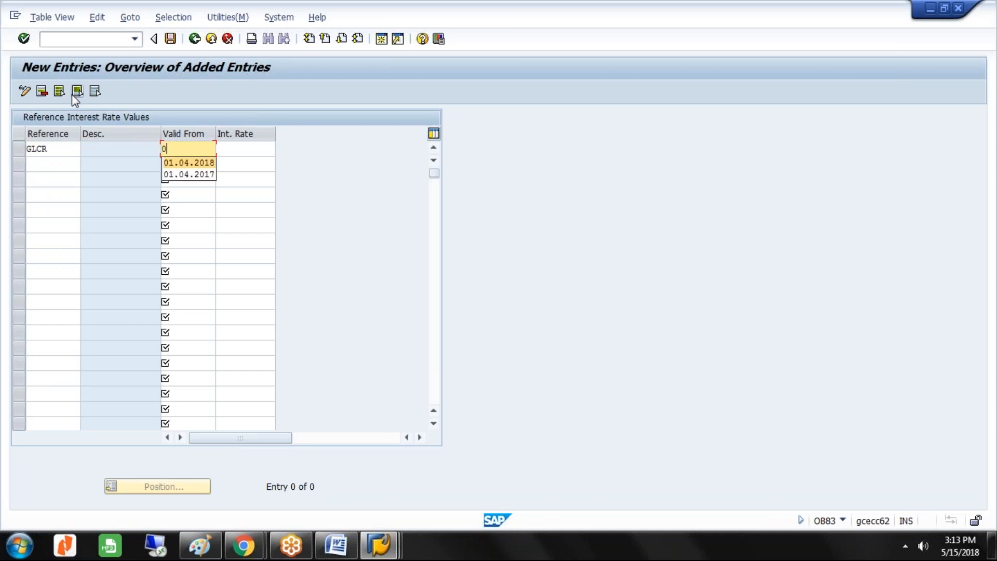
key(Return)
key(Tab)
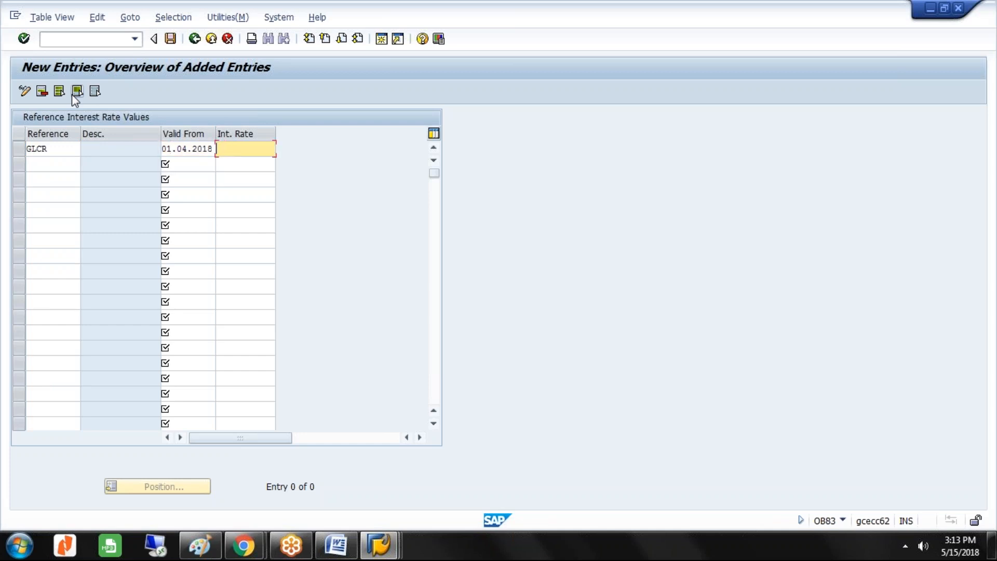
text(13)
key(Tab)
Add a second interest value for GLDR, valid from 01.04.2018 at rate 6, and save both entries
text(GLDR)
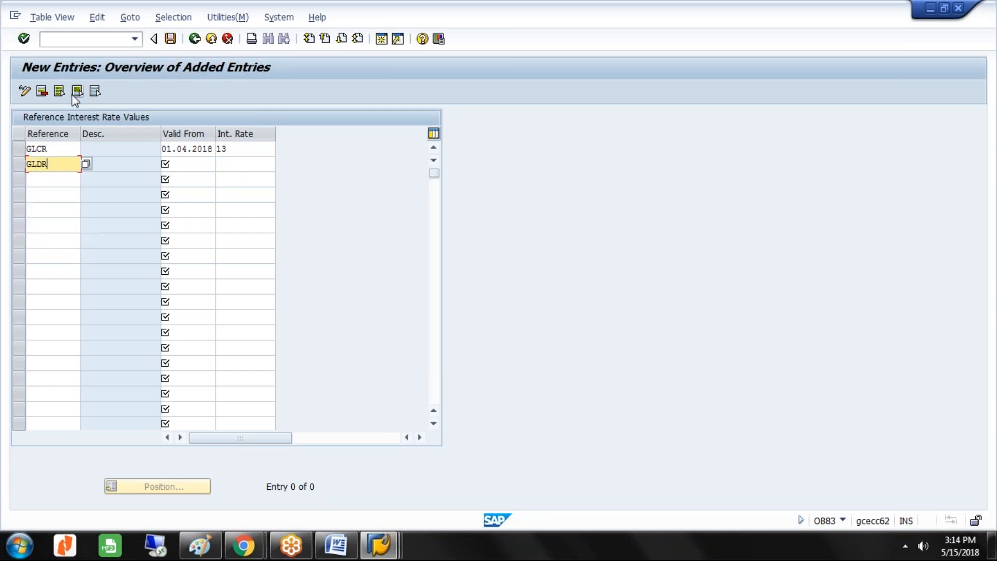
key(Tab)
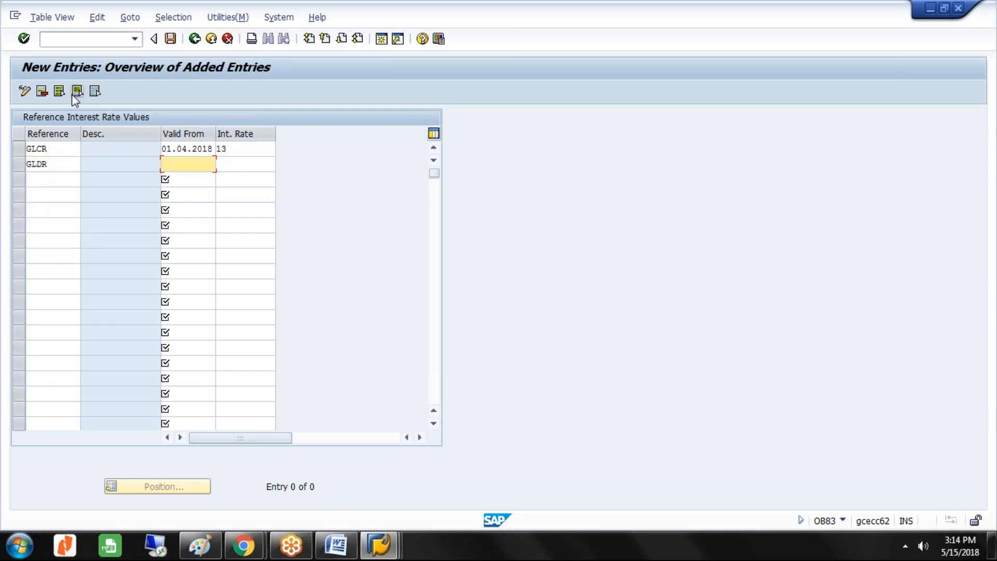
text(0)
key(Return)
key(Tab)
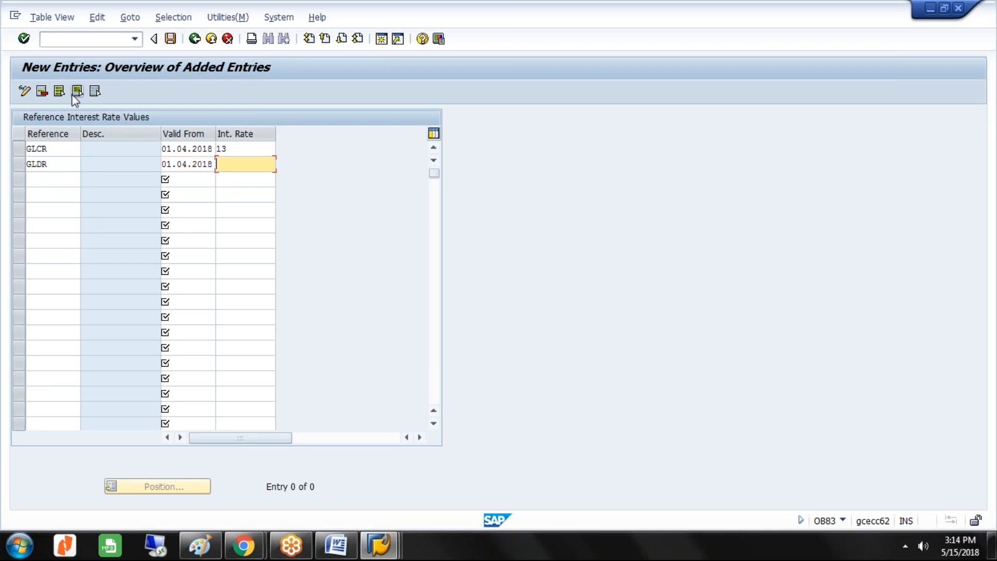
text(6)
click(170, 39)
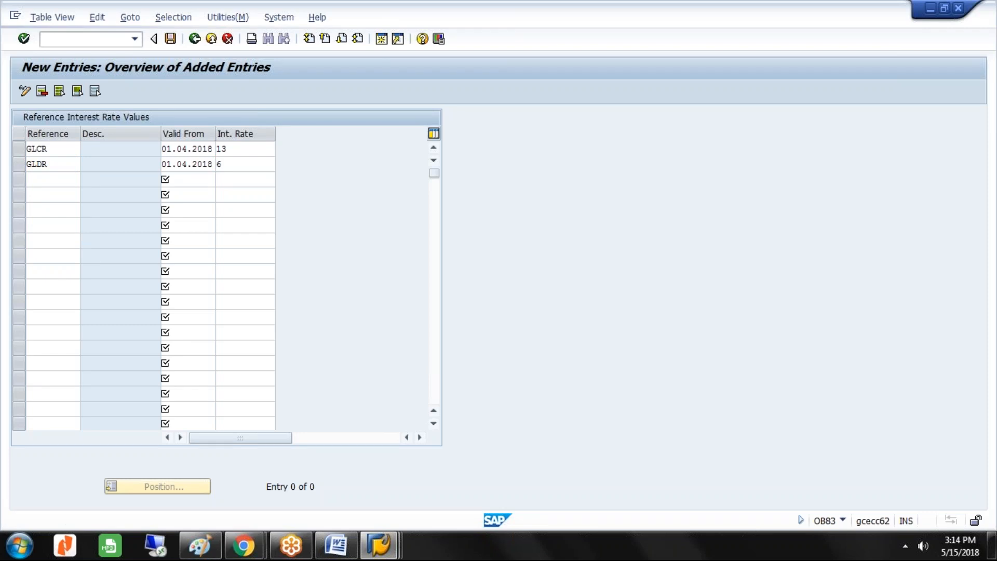
click(215, 248)
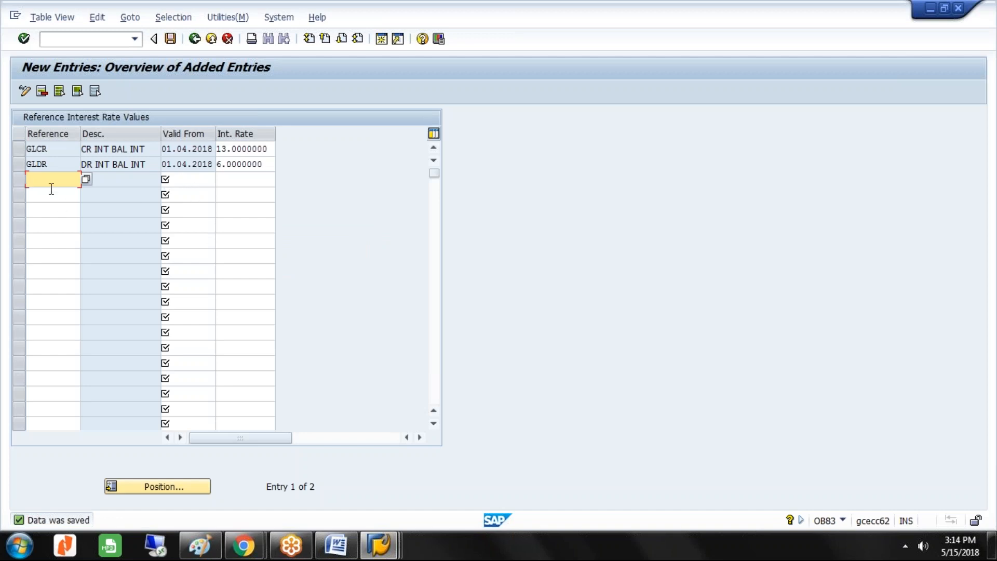
Try a further GLCR value valid from 01.10.2018 with an interest rate of 14
text(GLCR)
click(174, 179)
text(0)
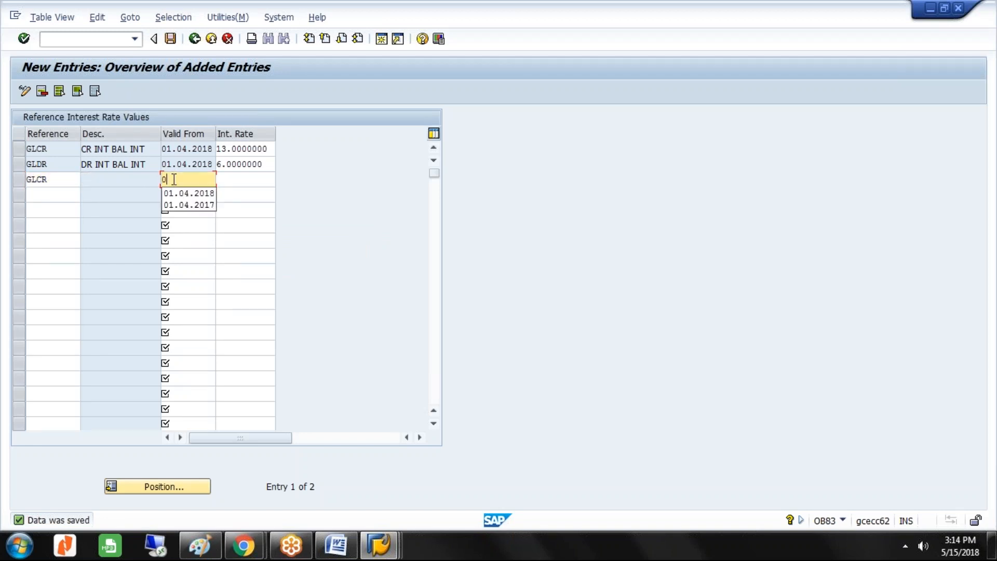
text(1.10.2018)
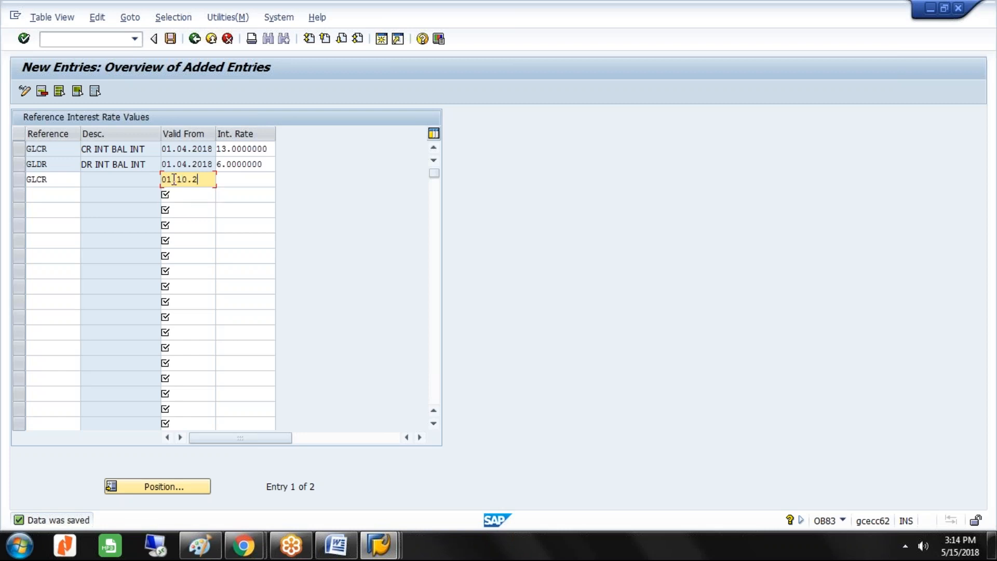
click(251, 178)
text(14)
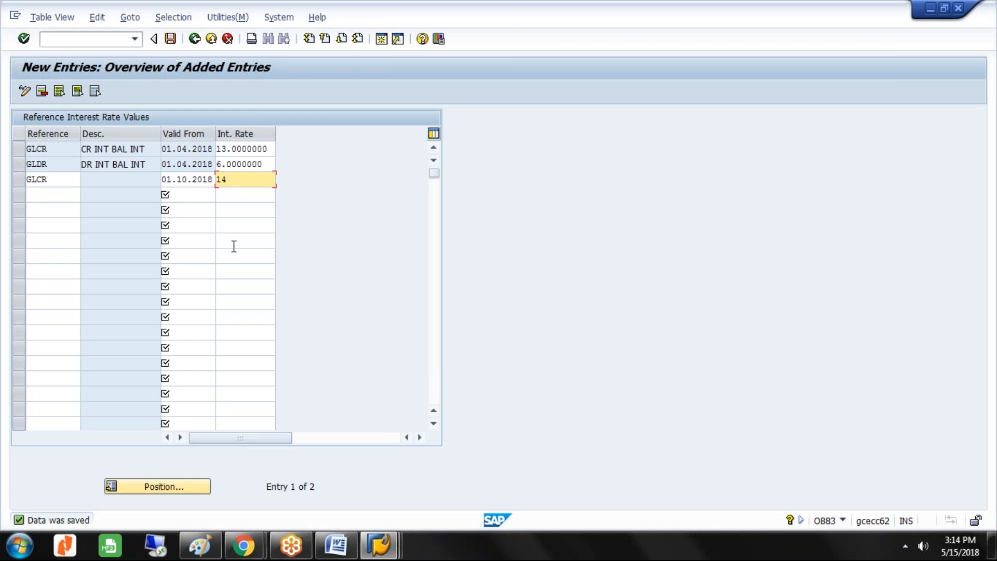
Clear the rate, valid-from date and reference of the unsaved third row
key(BackSpace)
key(BackSpace)
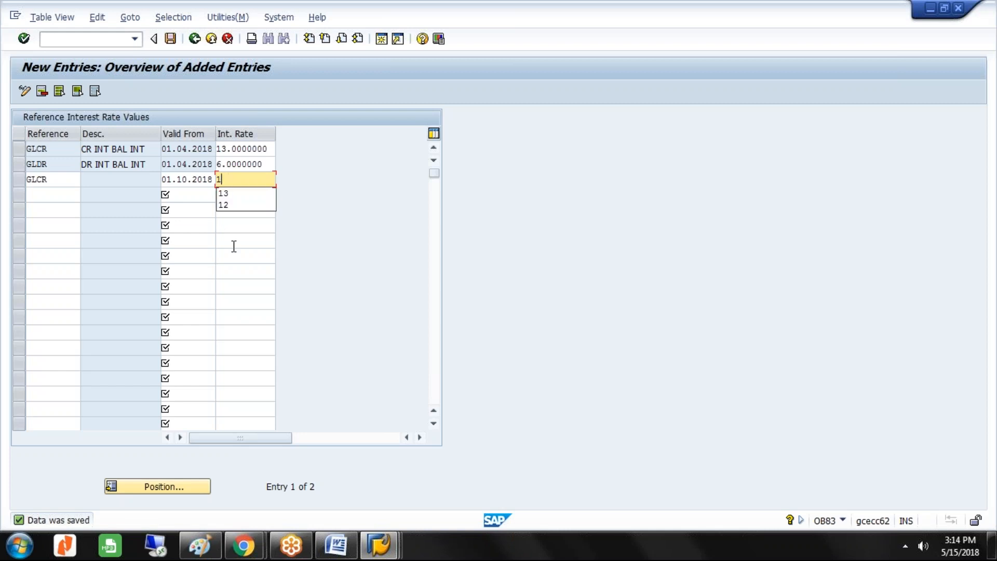
key(Down)
key(Down)
click(213, 180)
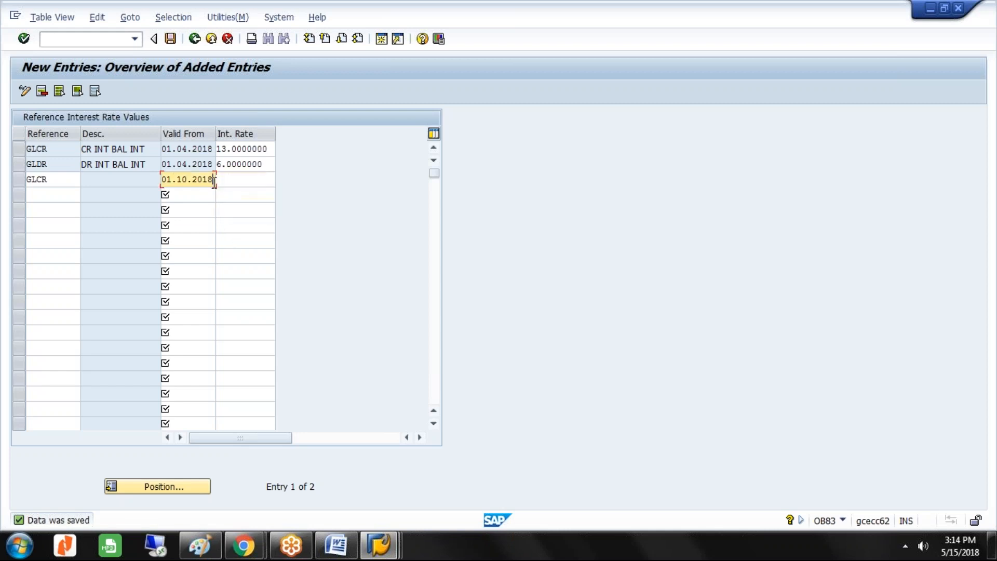
key(BackSpace)
key(BackSpace)
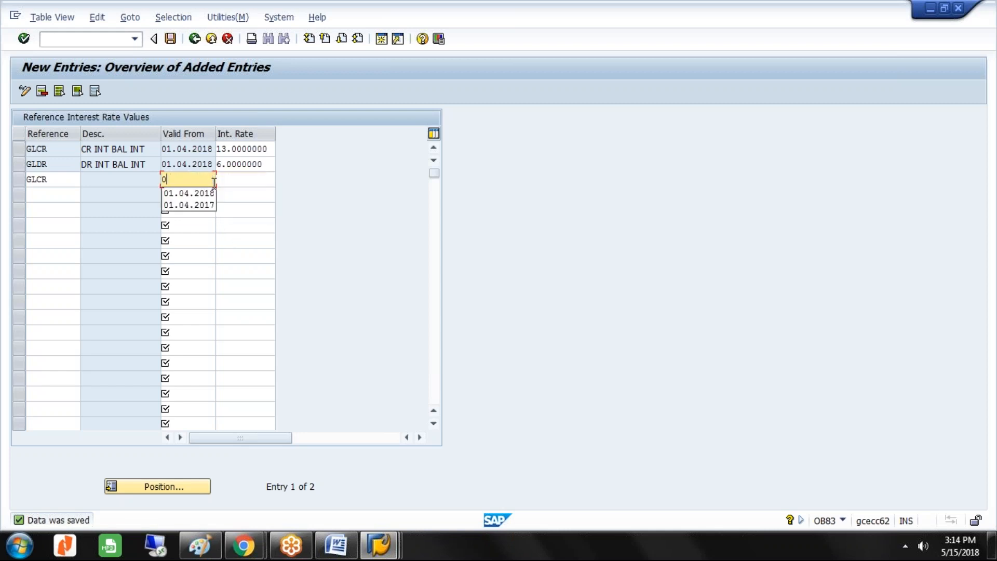
click(76, 180)
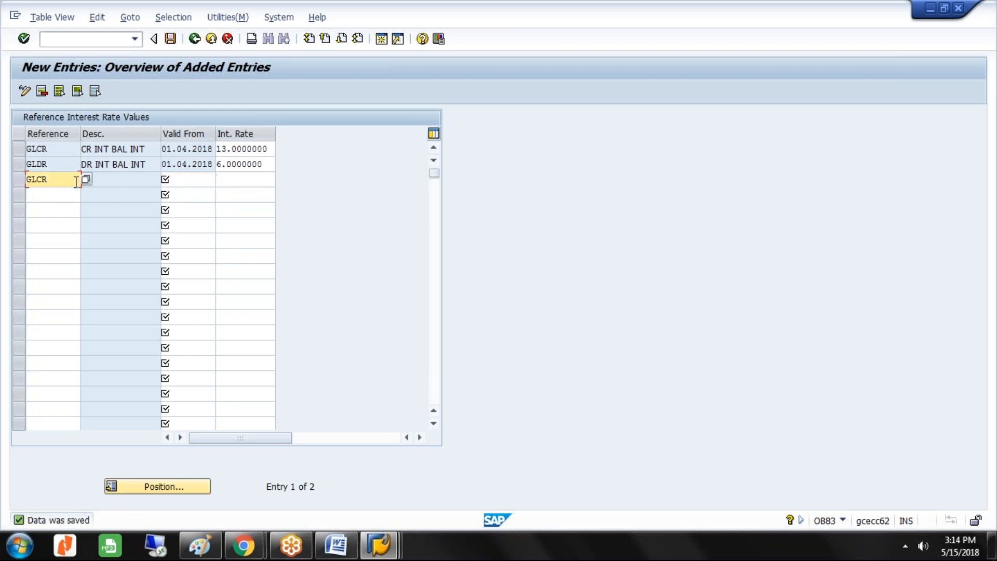
key(BackSpace)
click(316, 258)
Cancel the unfinished new entry and leave the Reference Interest Rate Values maintenance view
click(196, 40)
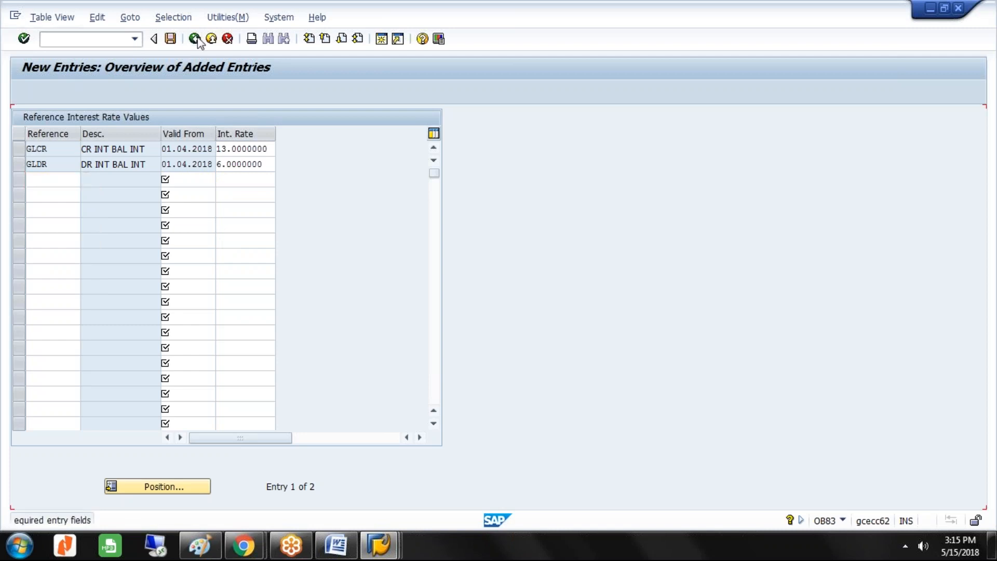
click(228, 38)
click(230, 269)
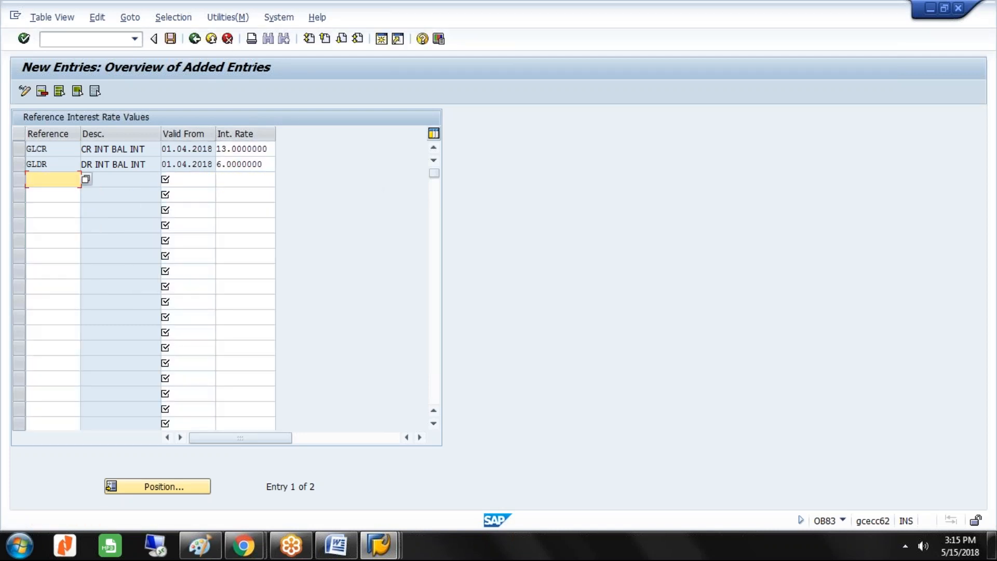
click(196, 39)
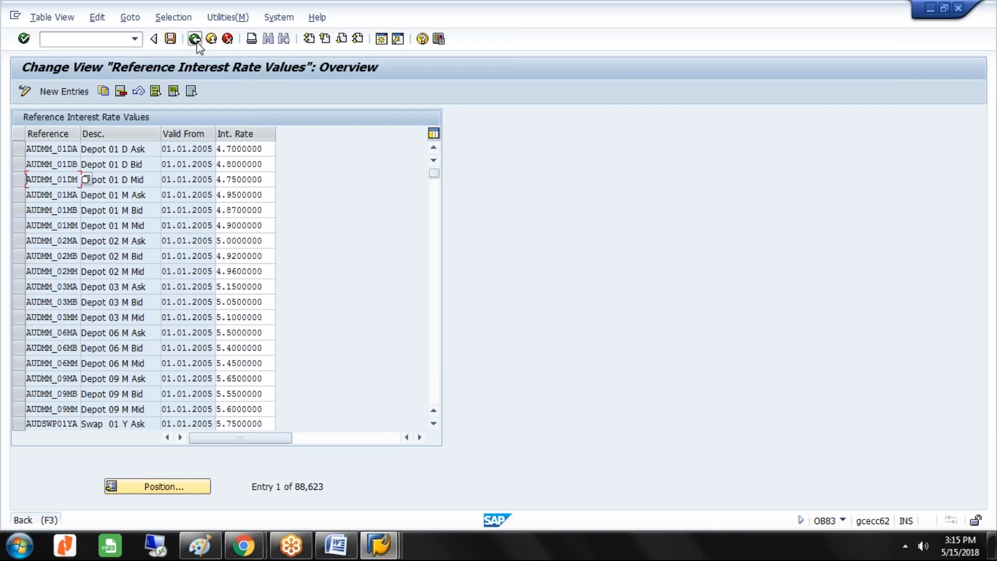
click(195, 40)
Switch to Paint, draw a green rounded rectangle about 542 × 526 px beside the existing notes, and activate the Text tool
click(200, 545)
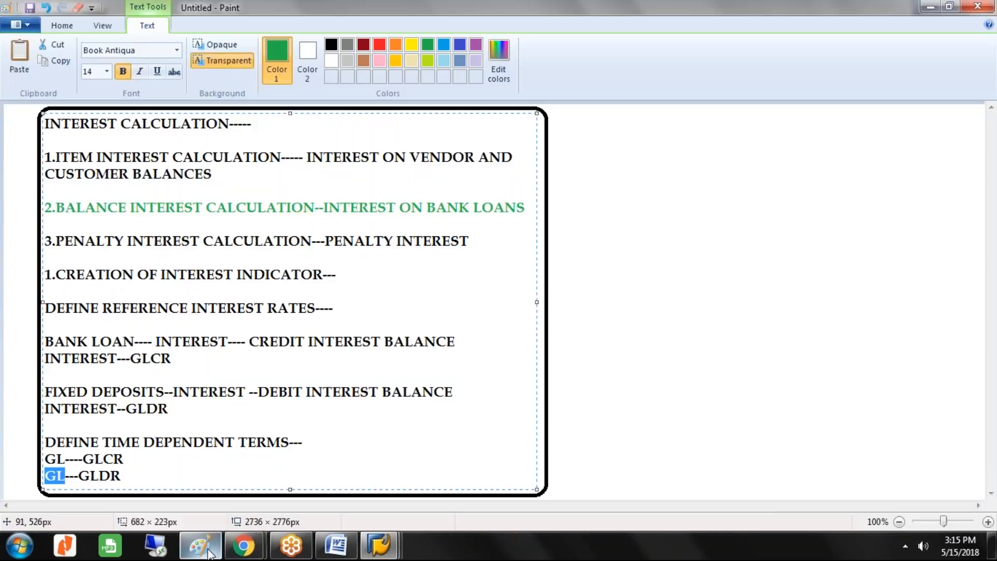
click(62, 24)
click(338, 45)
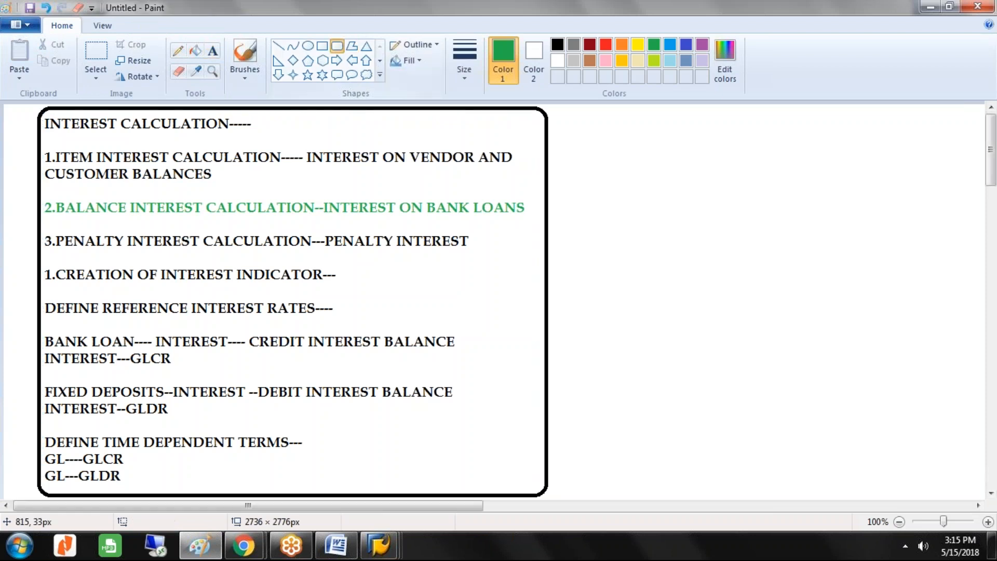
mouse_move(561, 110)
mouse_down()
mouse_move(721, 409)
mouse_move(814, 471)
mouse_move(957, 493)
mouse_up()
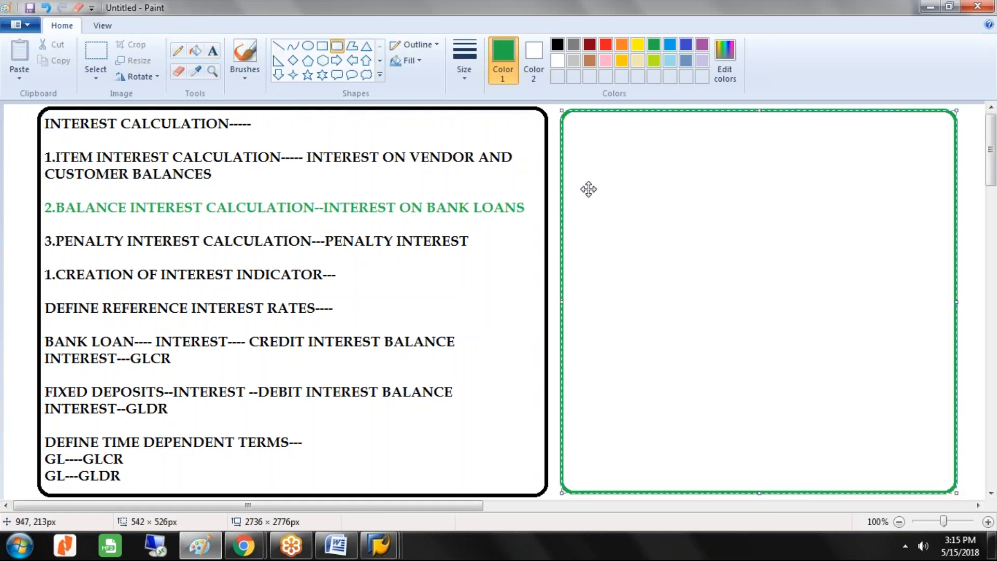
click(212, 51)
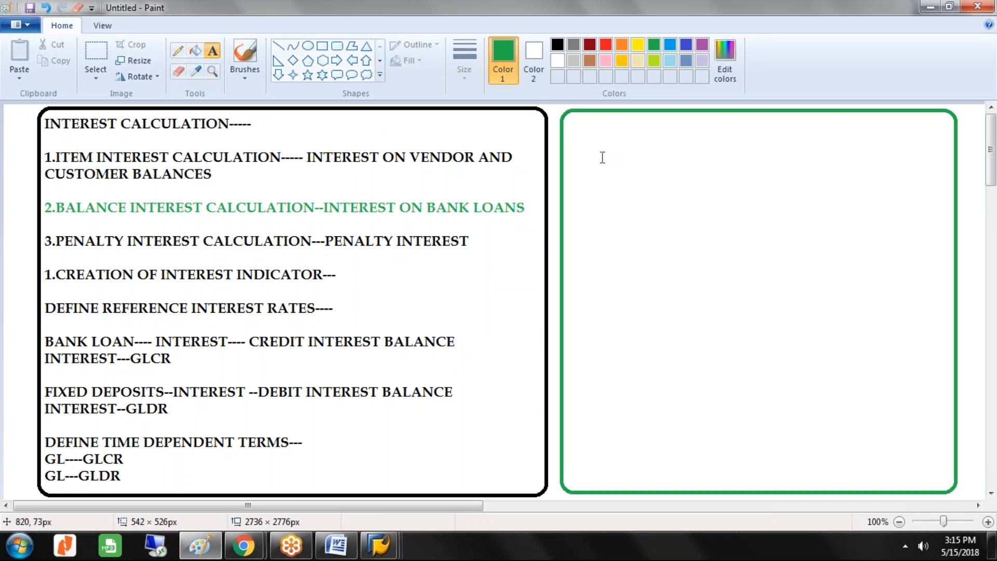
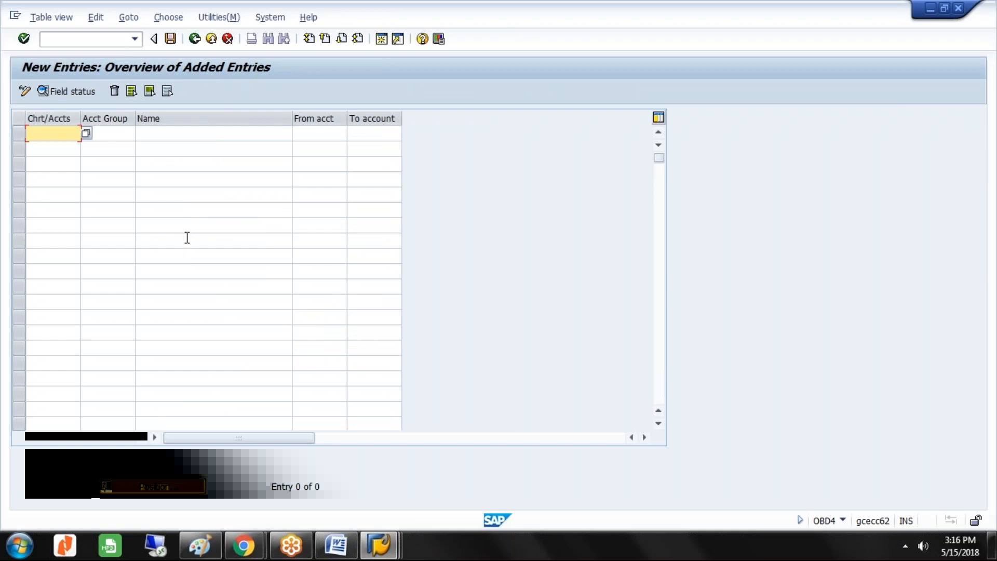
Enter a new account group SL named SECURED LOANS for chart of accounts GLST
key(Tab)
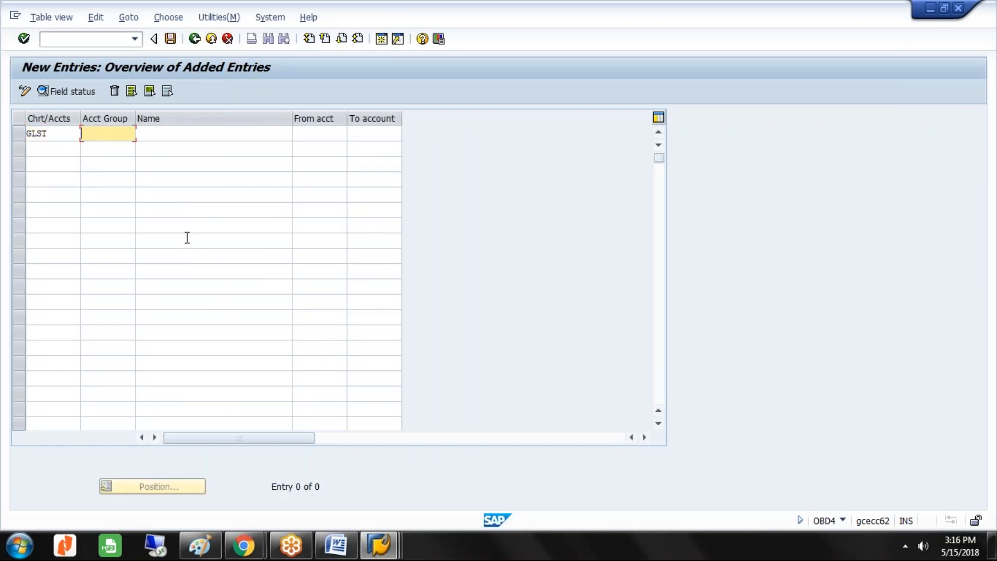
text(SL)
key(Tab)
text(SE)
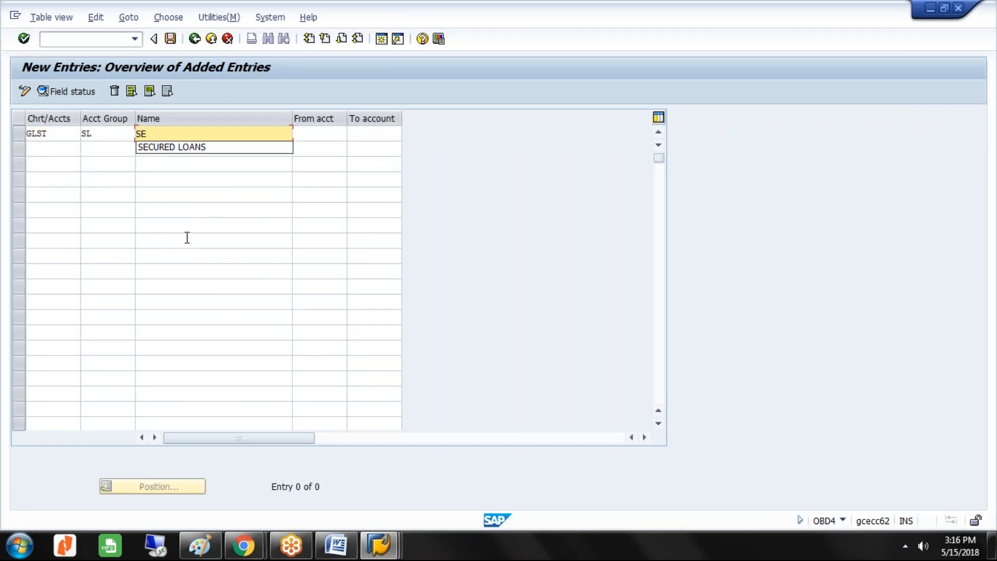
click(181, 150)
key(Tab)
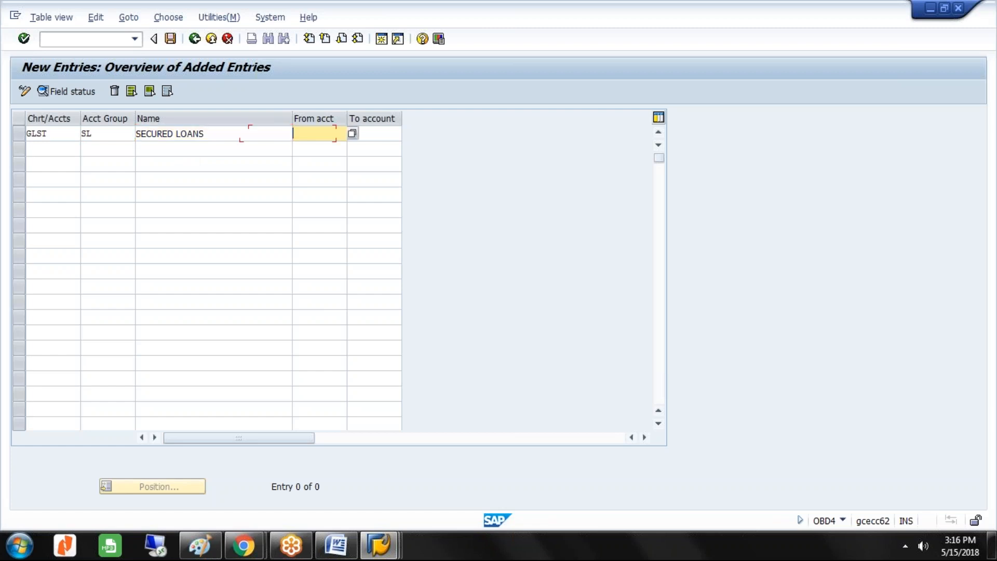
Give the secured loans account group the number range 700000 to 700100 and save it
text(700000)
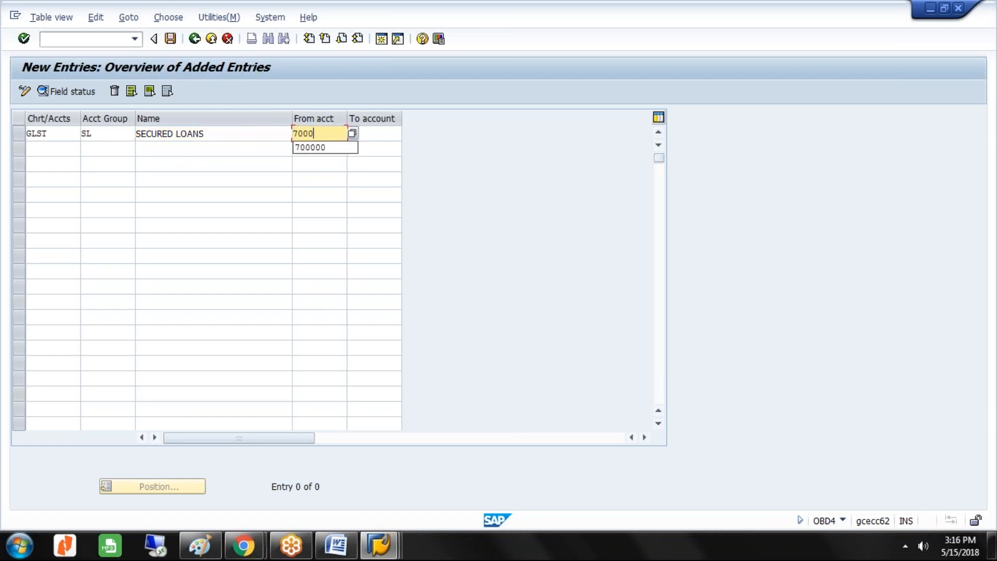
key(Tab)
text(700100)
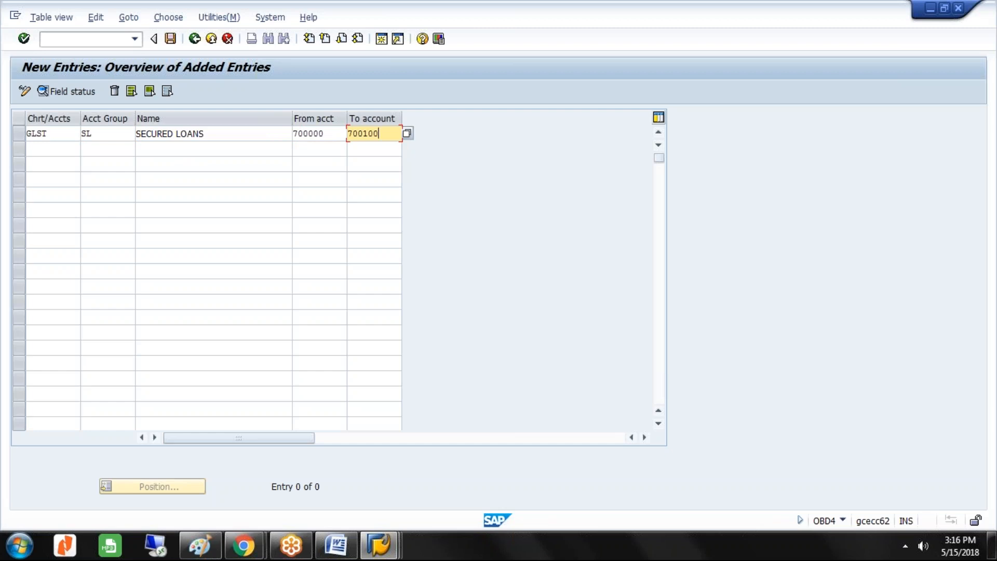
key(ctrl+s)
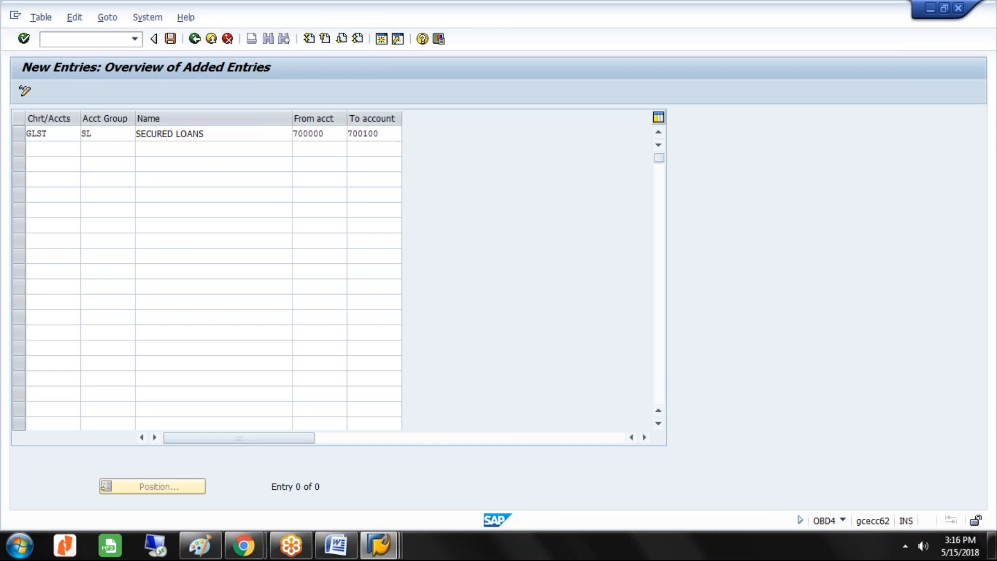
click(214, 247)
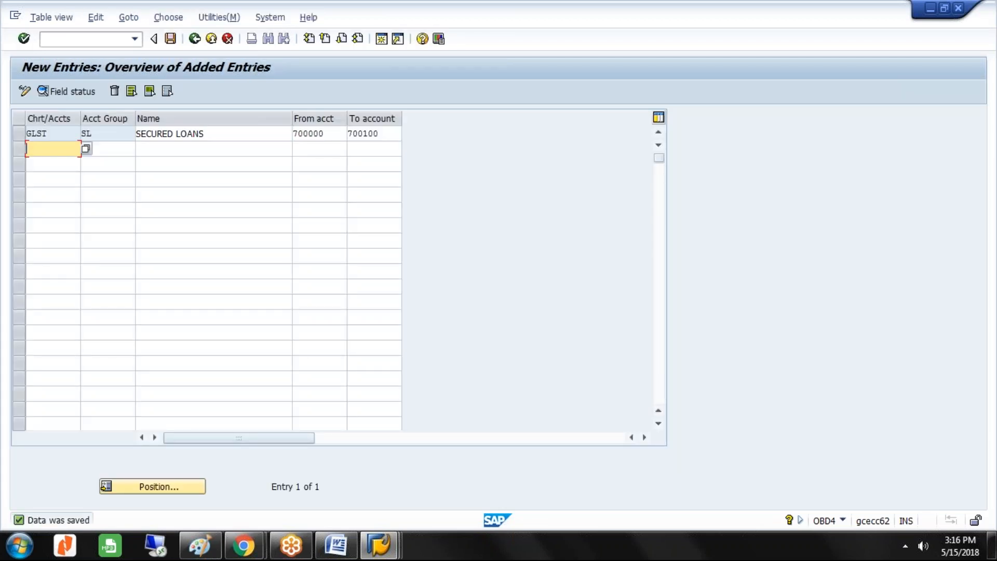
double_click(325, 133)
click(384, 133)
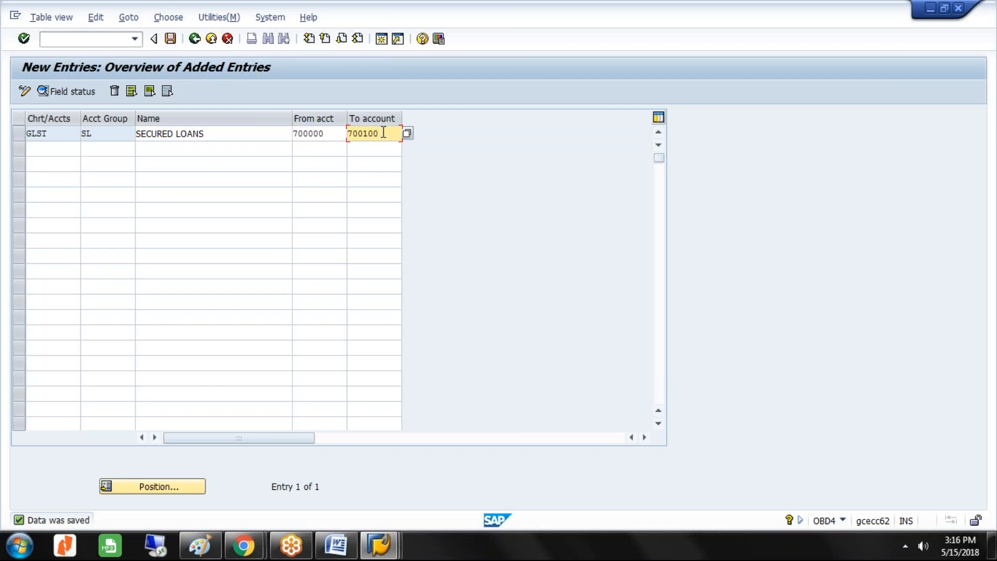
Leave the account group maintenance, run transaction FS00 and start creating G/L account 700000 in company code GLST
click(194, 40)
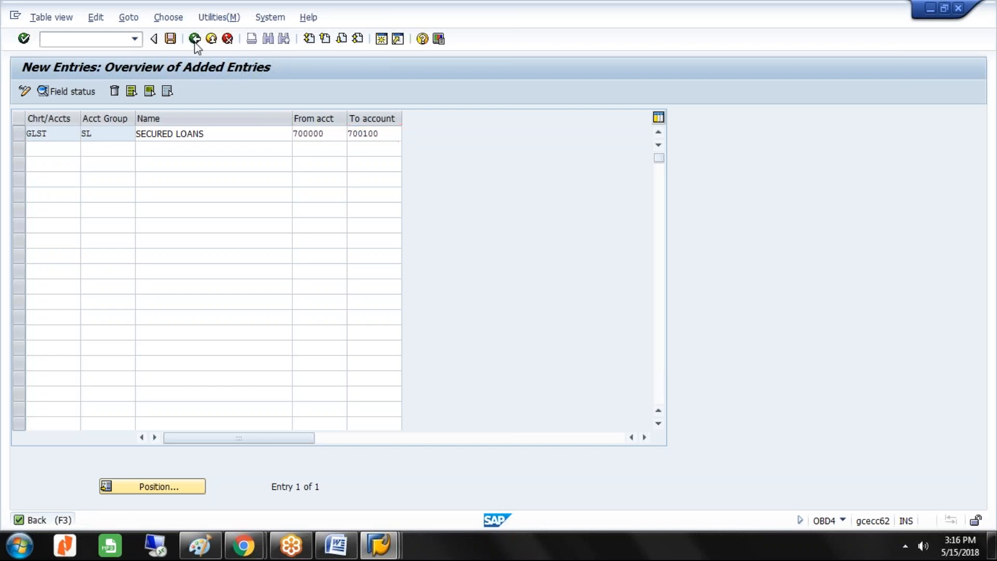
click(194, 39)
click(102, 43)
text(FS00)
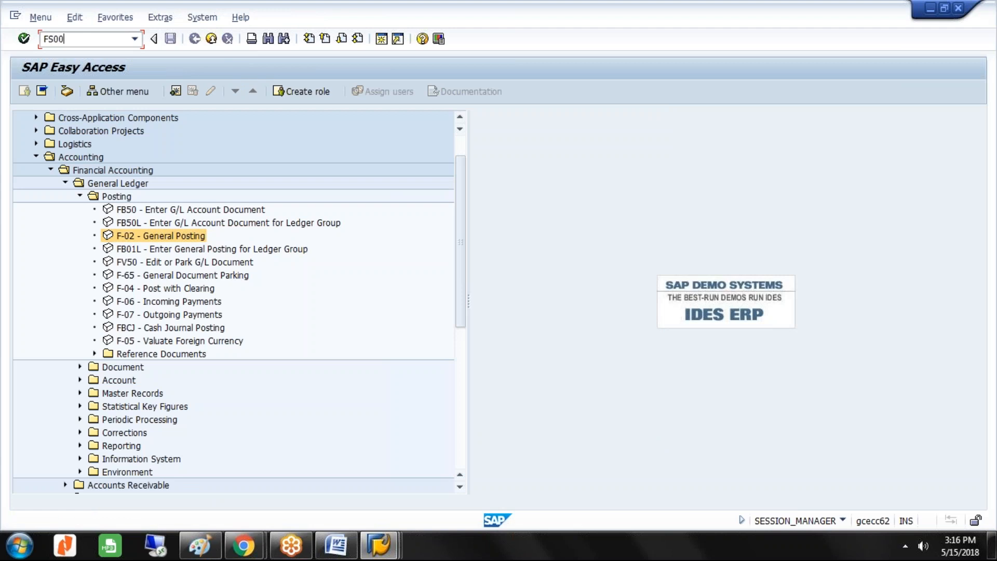
key(Return)
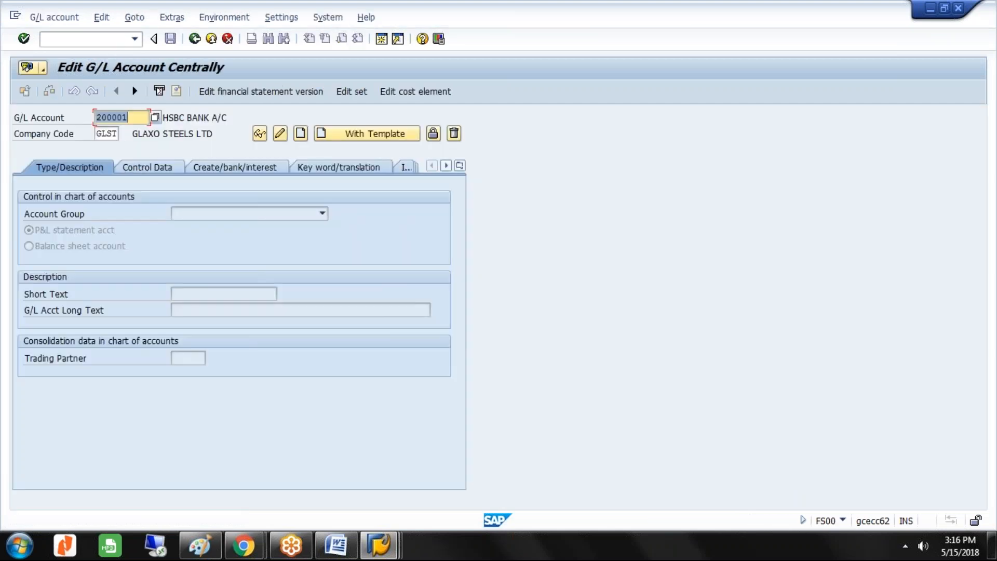
text(700000)
click(300, 134)
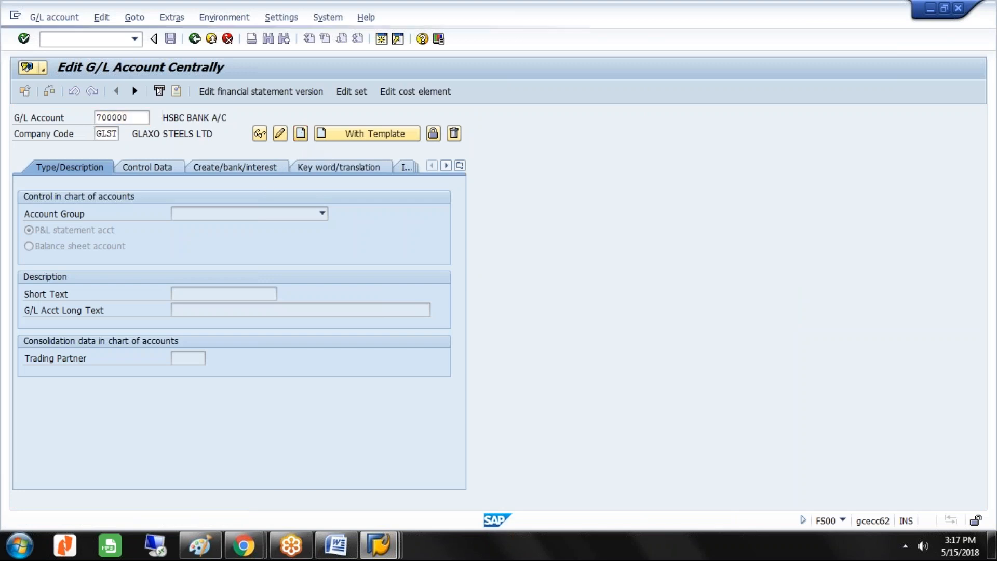
Assign the new G/L account to the SECURED LOANS account group as a balance sheet account
click(322, 215)
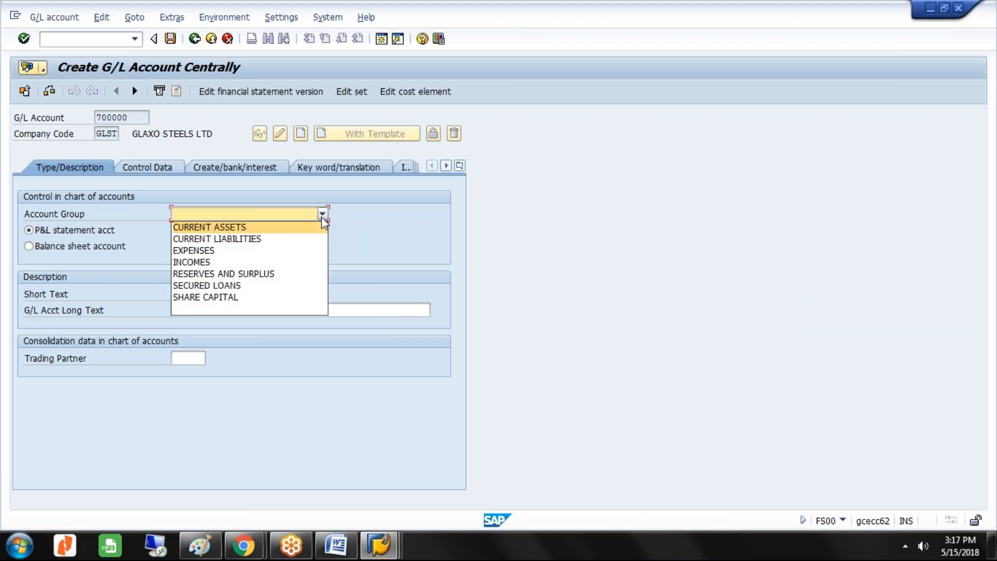
click(242, 286)
click(112, 248)
Enter the short text CITI BANK TERM LOAN and the long text CITI BAN TERM LOAN A/C for the account
click(194, 295)
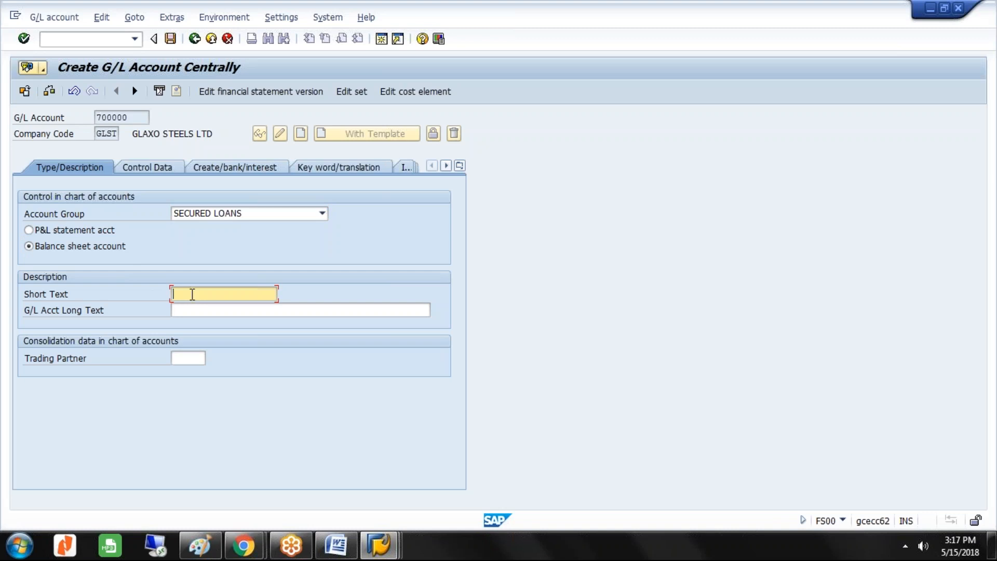
text(CITI)
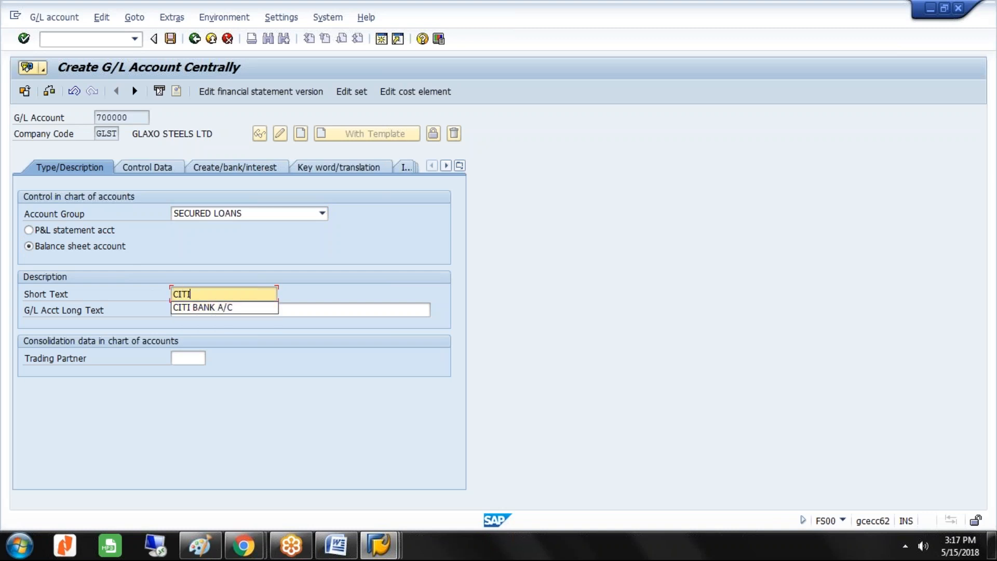
text( BANK T)
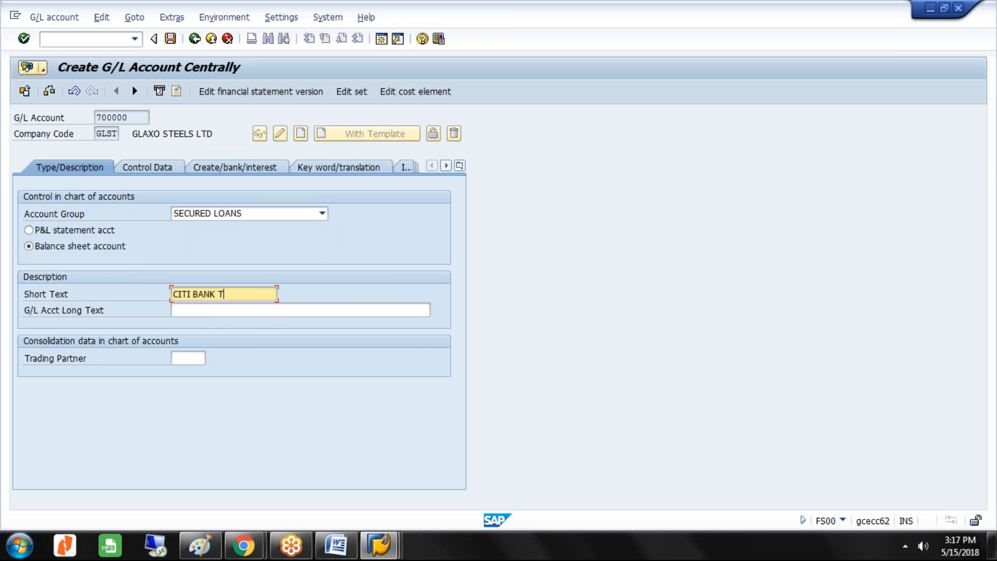
text(ERM LOAN)
click(197, 309)
text(CITI)
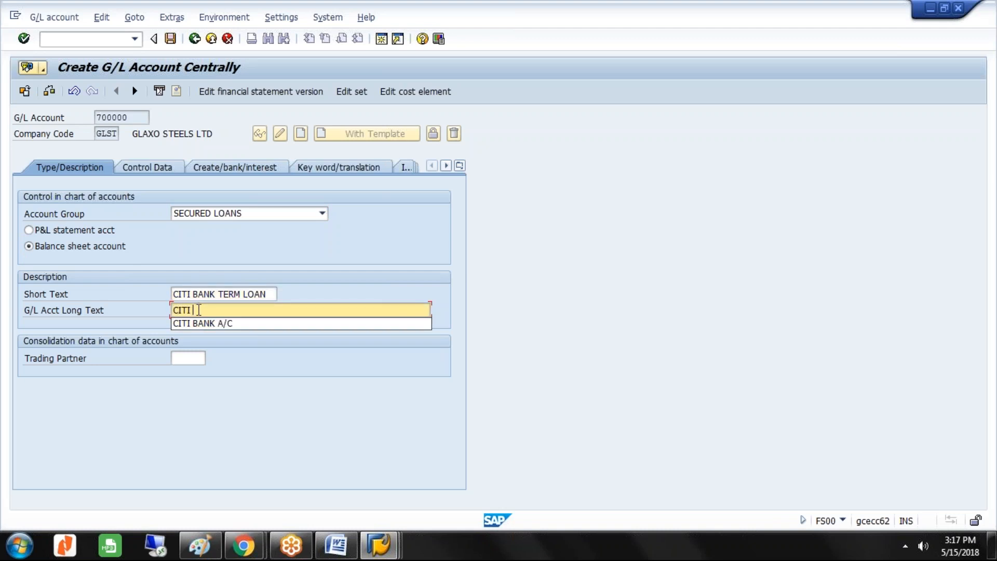
text( BAN T)
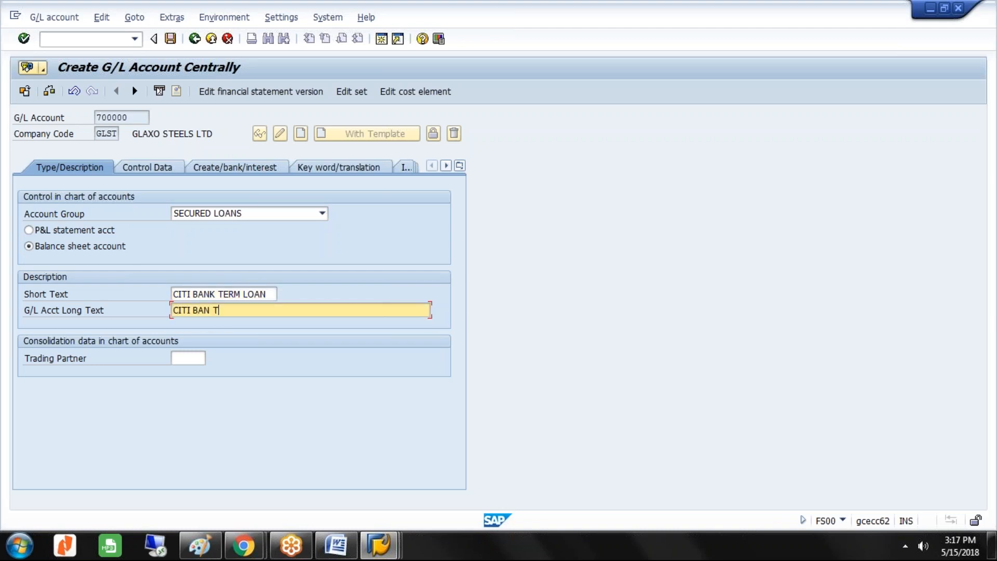
text(ERM LOAN A/C)
In the control data, enable only balances in local currency, open item management and line item display, with sort key 001
click(176, 167)
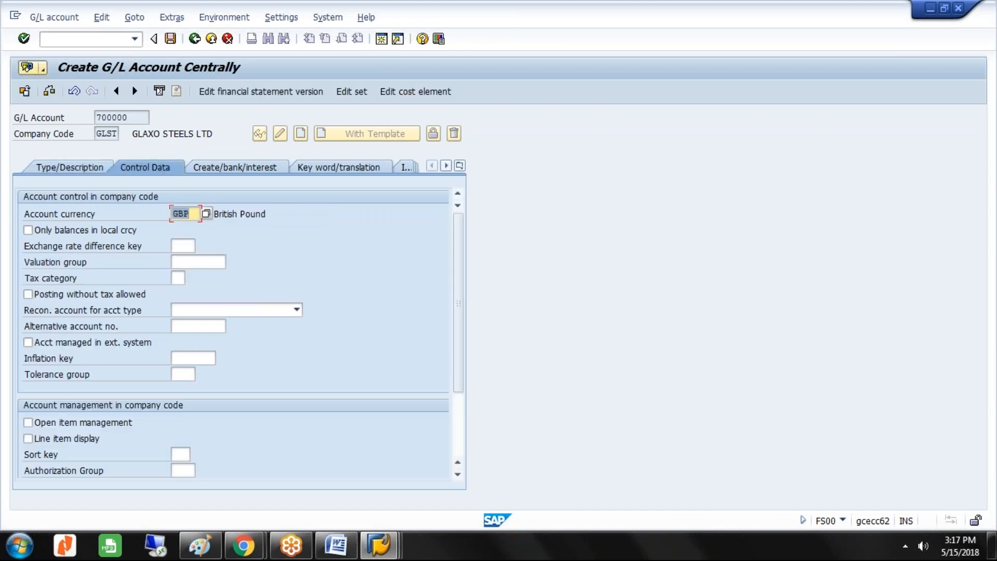
click(28, 230)
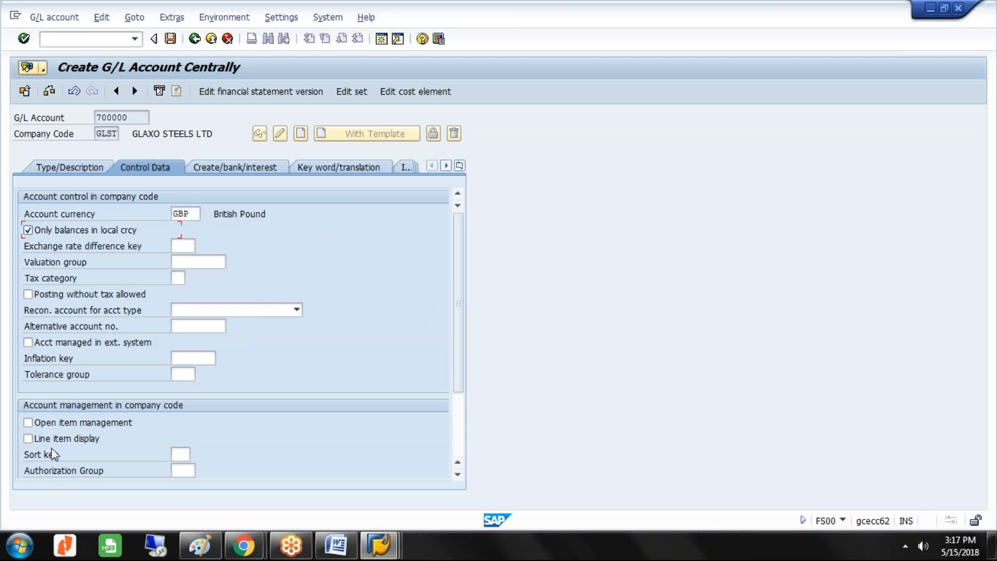
click(29, 423)
click(27, 441)
click(179, 455)
text(001)
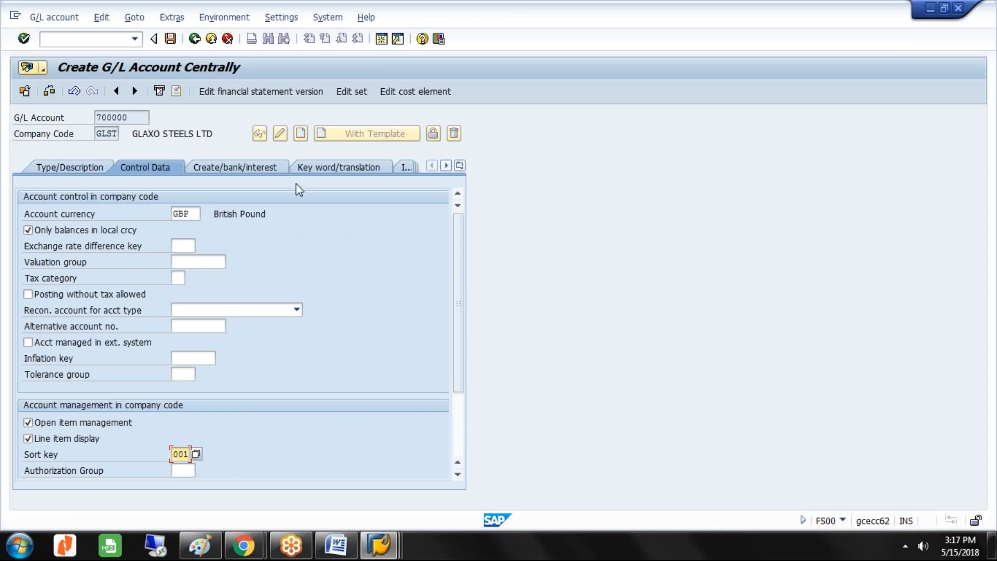
Assign field status group G005, Bank accounts (obligatory value date), to the term loan account
click(280, 168)
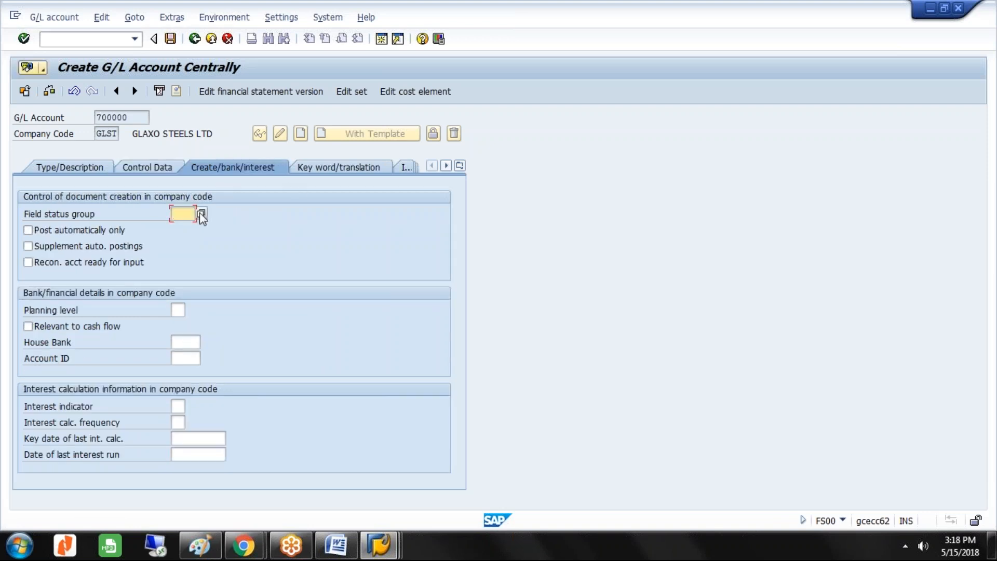
click(201, 215)
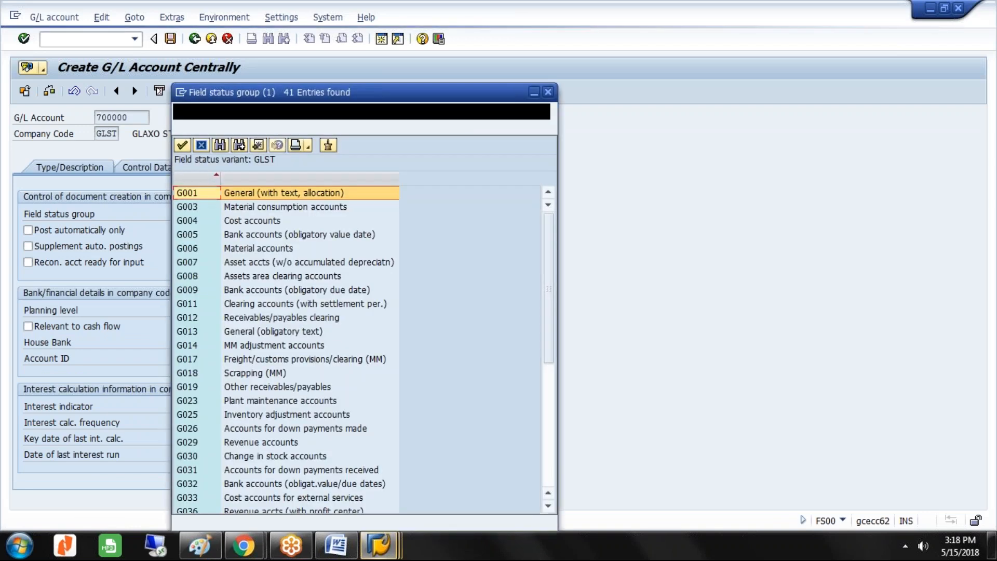
click(248, 236)
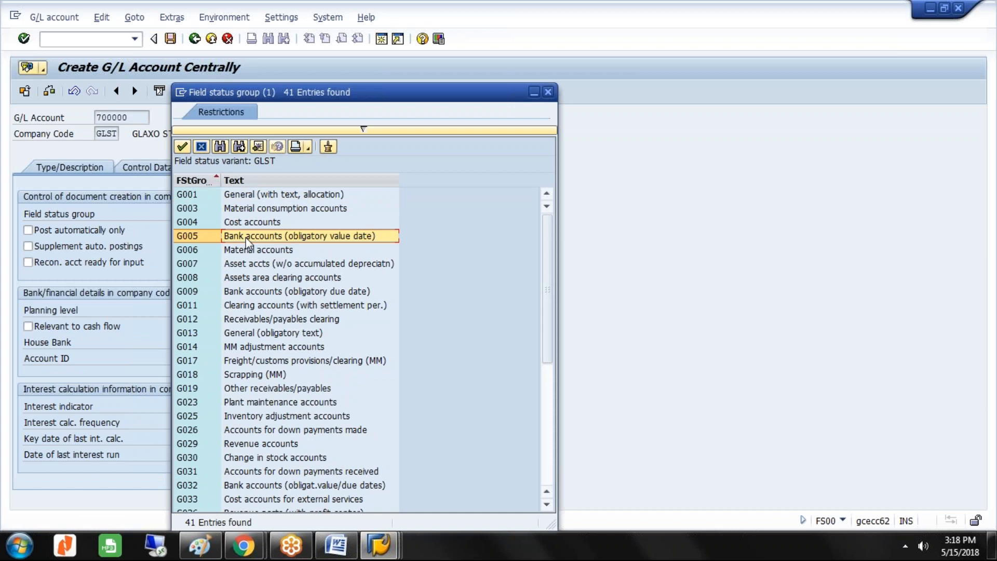
double_click(246, 238)
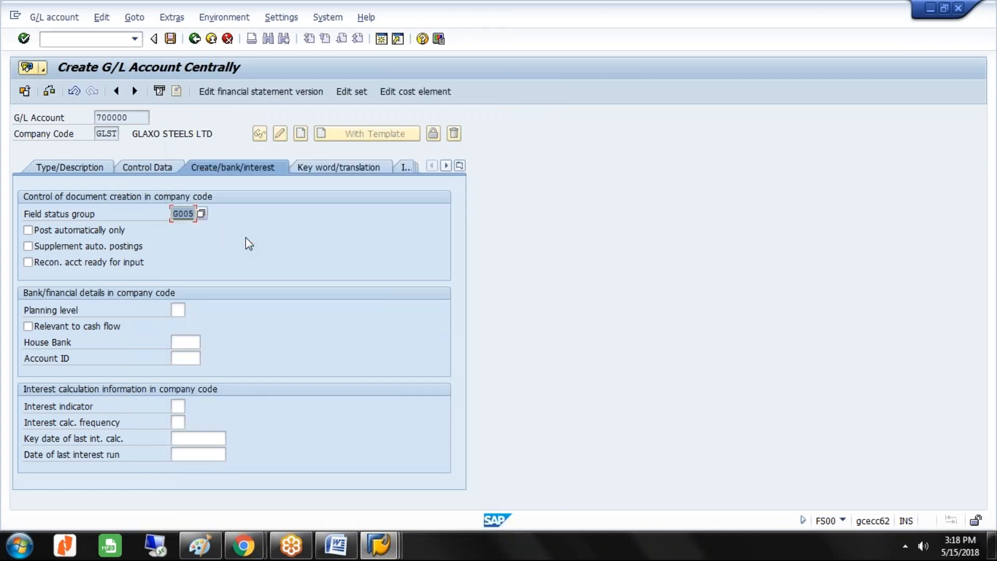
Set the interest indicator to GL, MONTHLY INT GLST, and save the term loan account
click(179, 406)
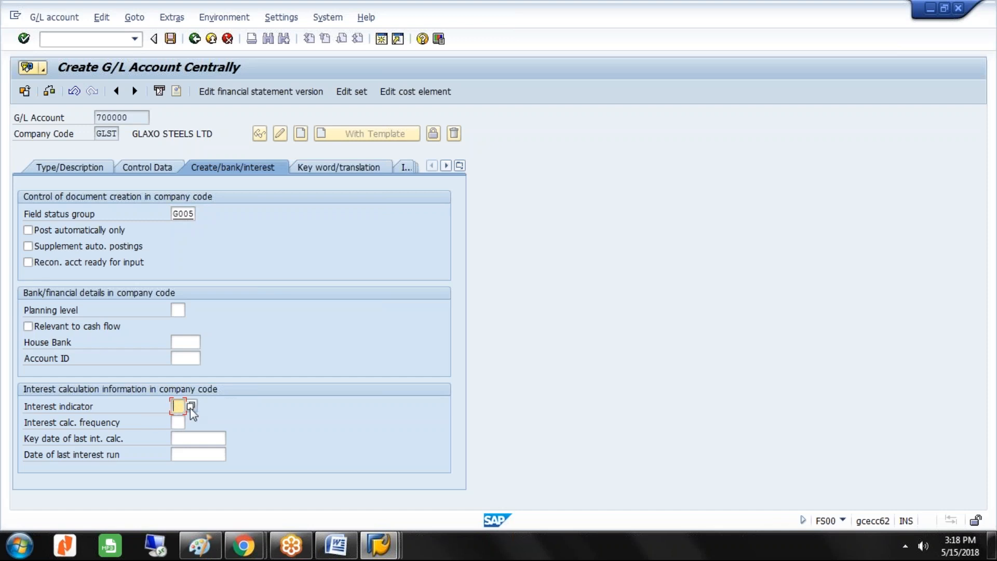
click(190, 407)
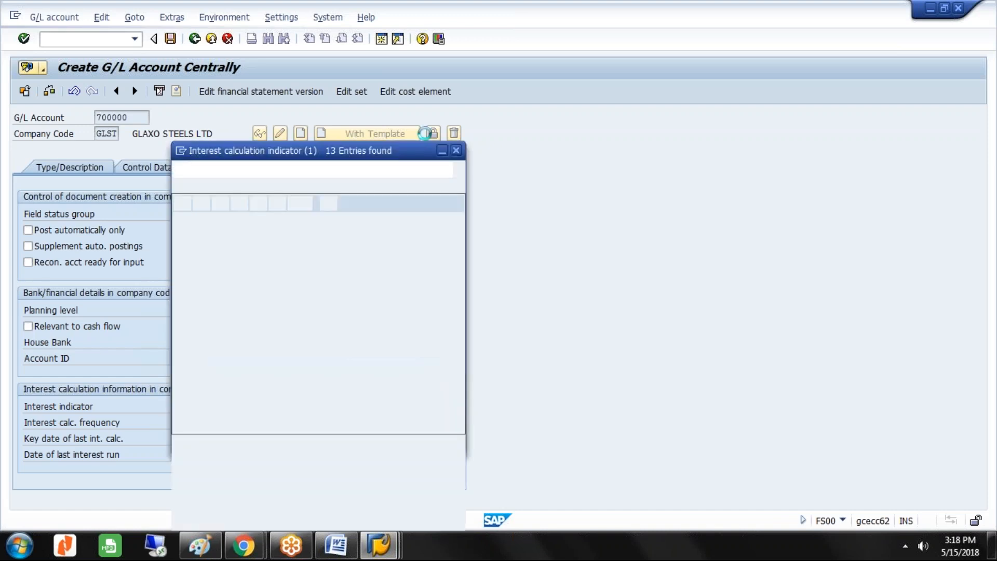
click(259, 346)
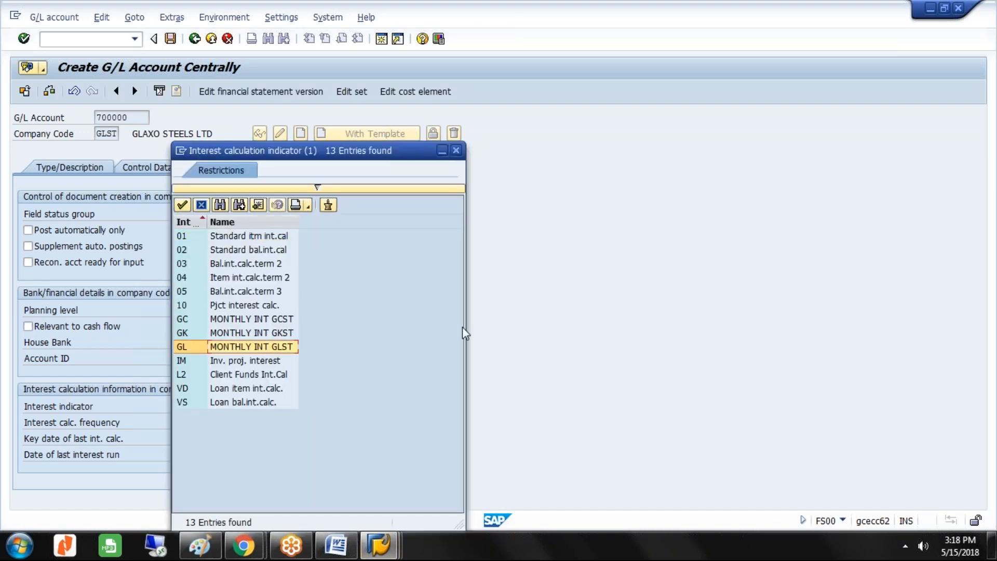
double_click(279, 351)
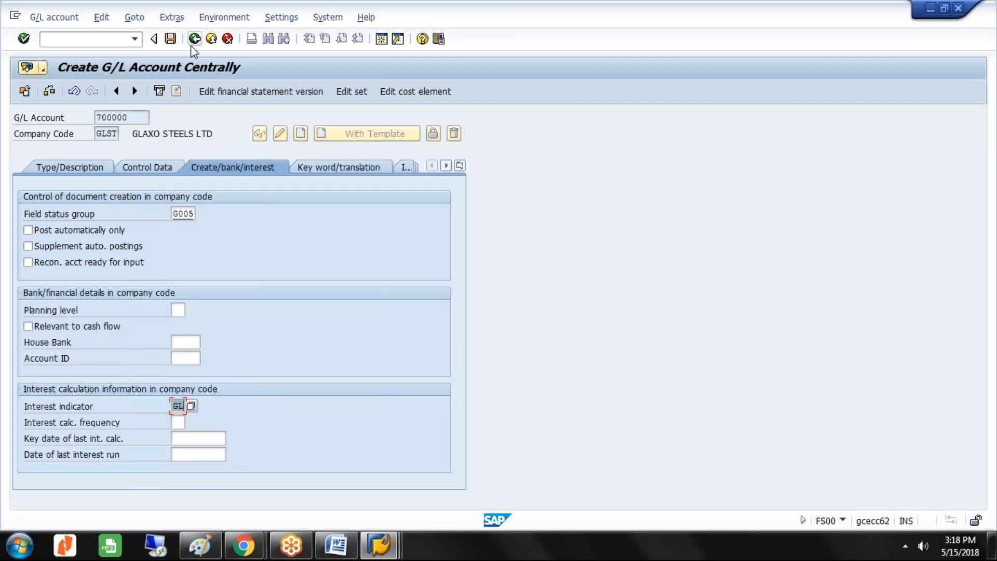
click(171, 39)
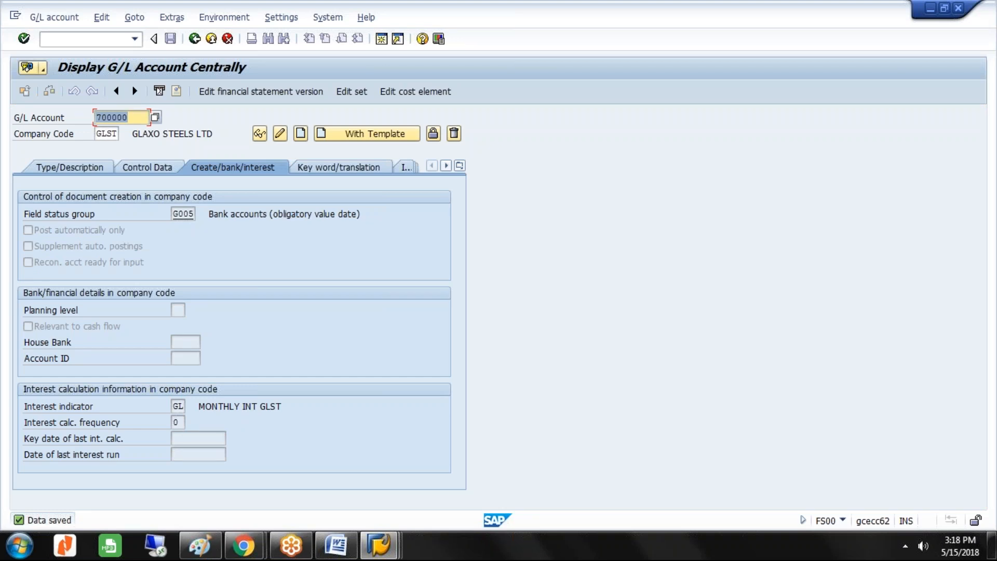
Look up the G/L account numbers already used in chart of accounts GLST and close the list
click(89, 165)
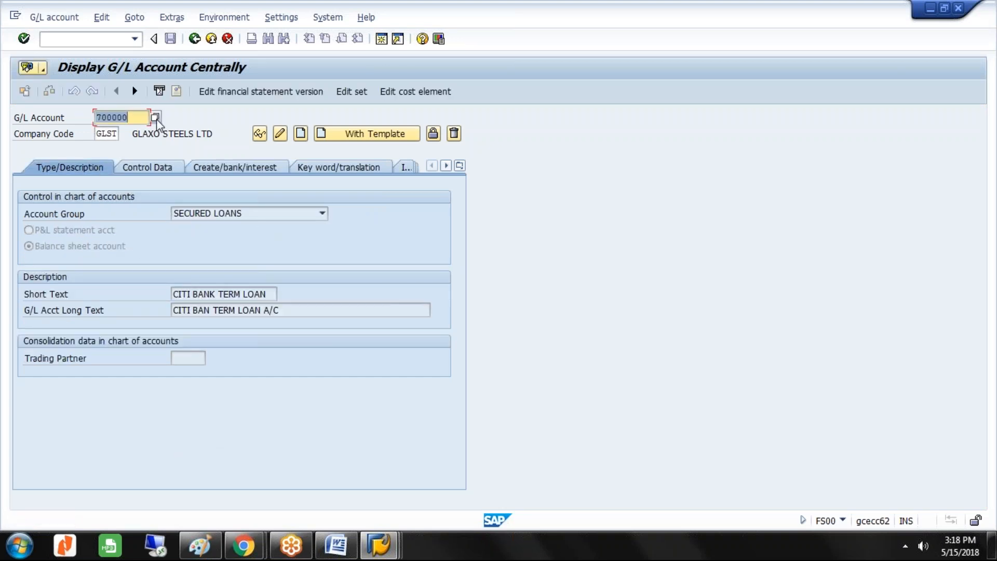
click(155, 118)
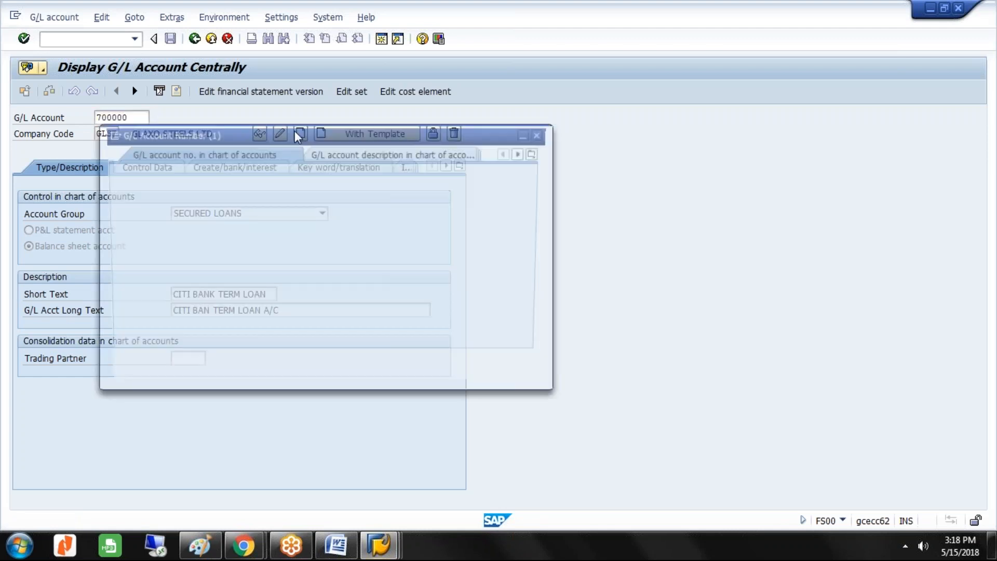
click(474, 365)
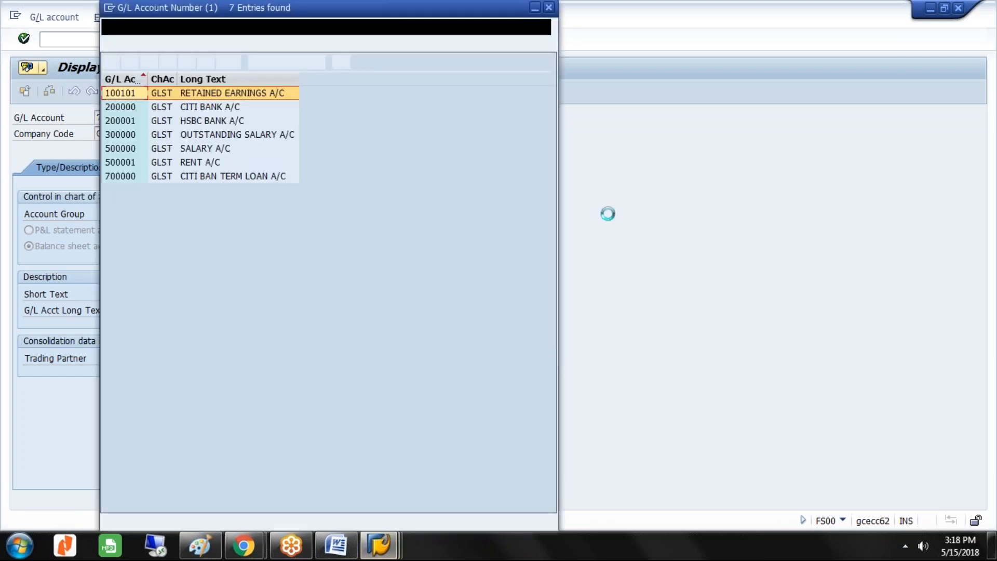
click(210, 163)
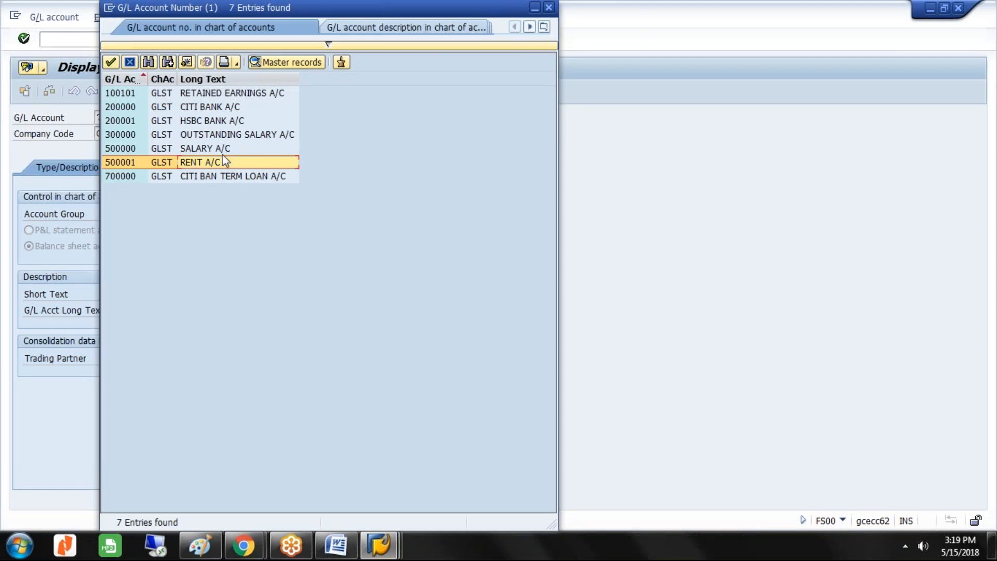
click(548, 7)
Start creating G/L account 500002 and assign it to the EXPENSES account group
text(5000)
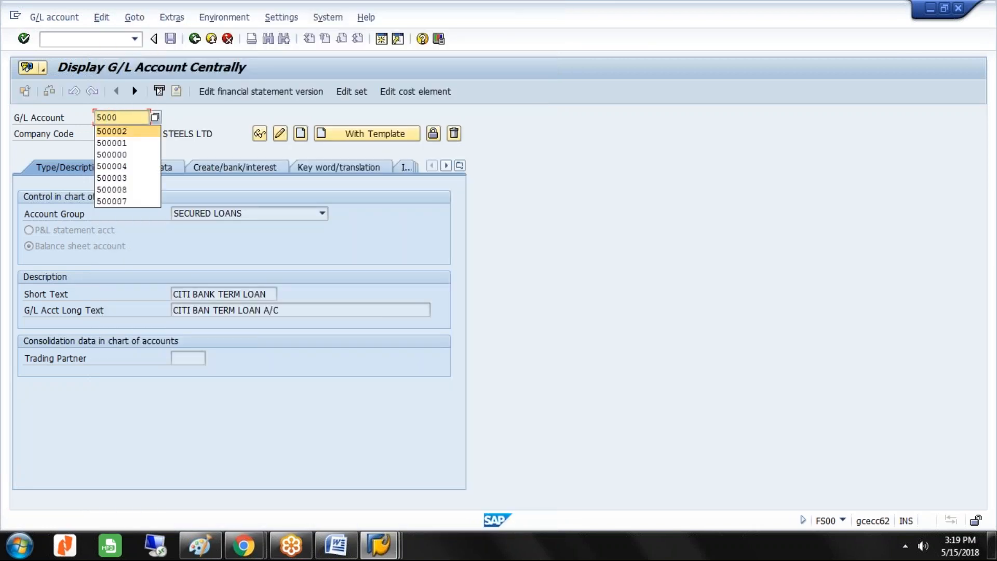
key(Return)
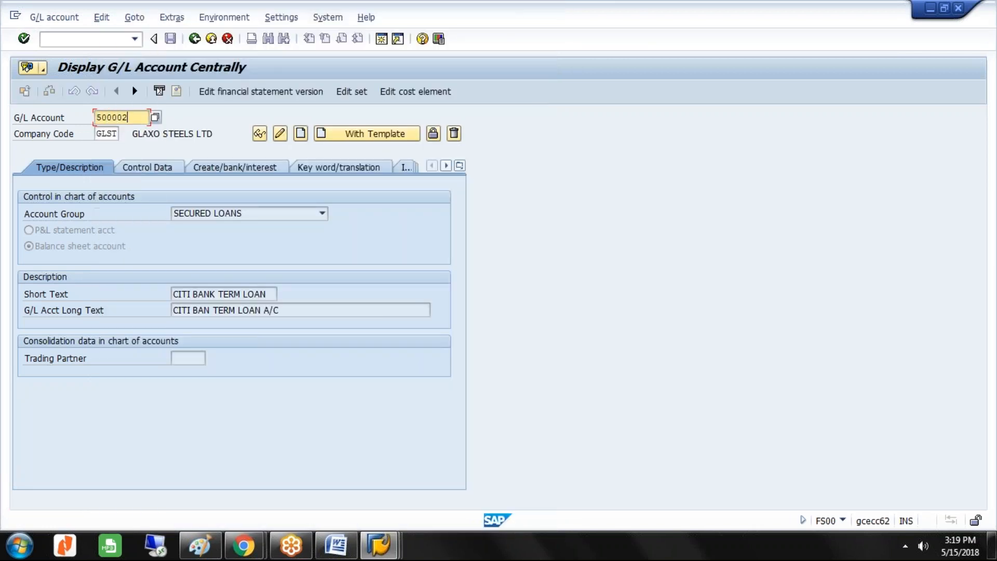
click(301, 134)
click(322, 216)
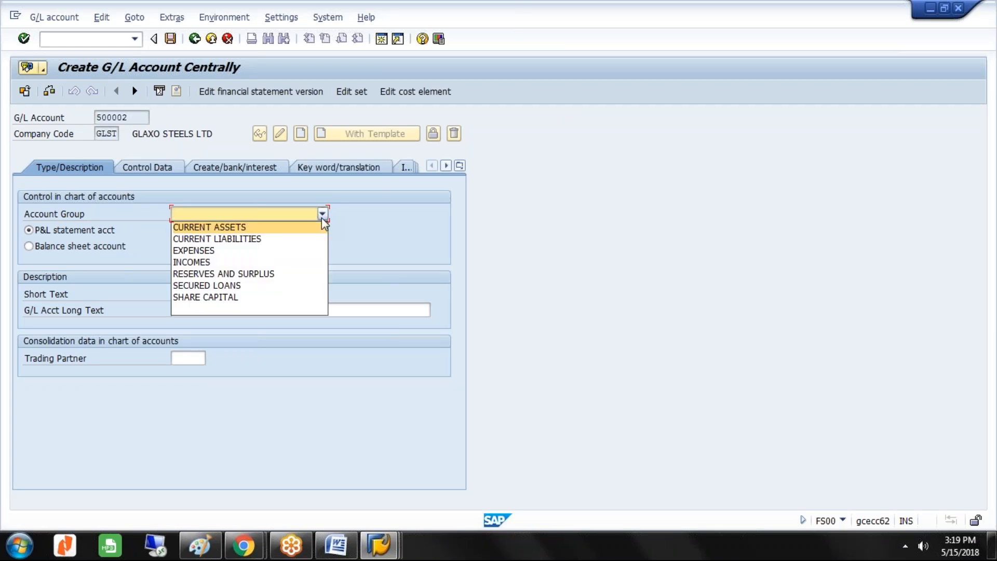
click(222, 251)
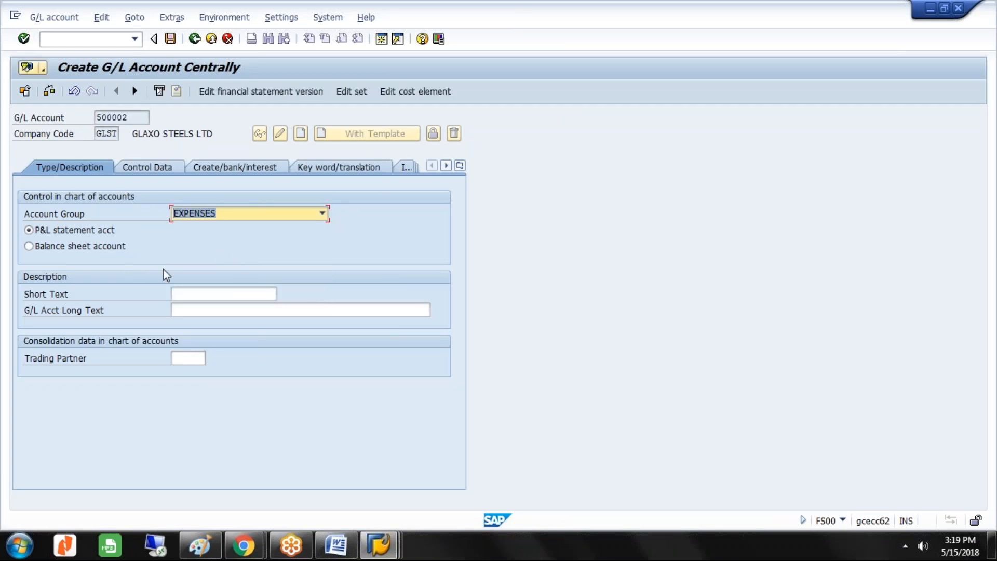
Enter short text INTEREST ON TERM LO and long text INTEREST ON TERM LOAN A/C for account 500002
click(176, 294)
text(INTE)
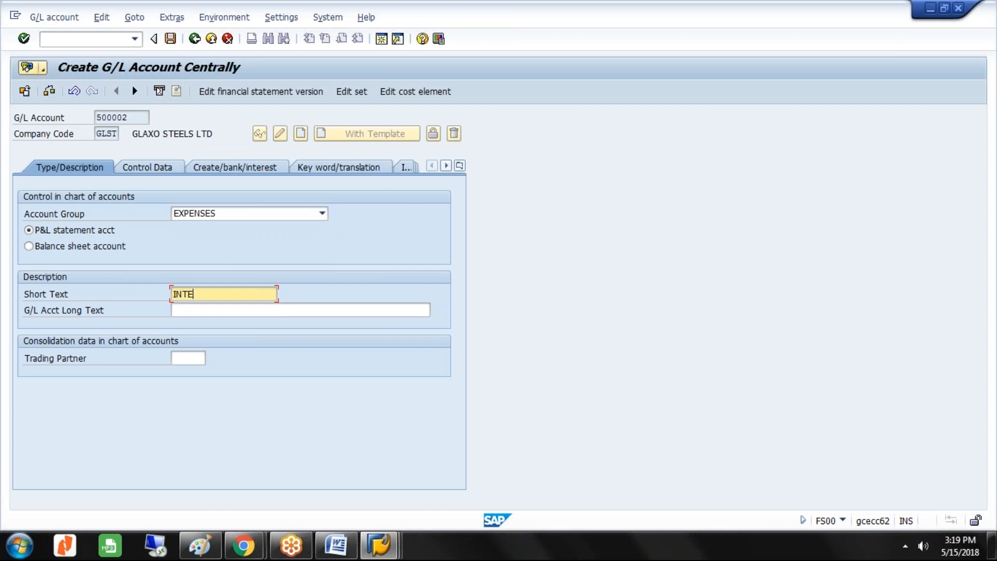
text(REST ON TERM LO)
key(Tab)
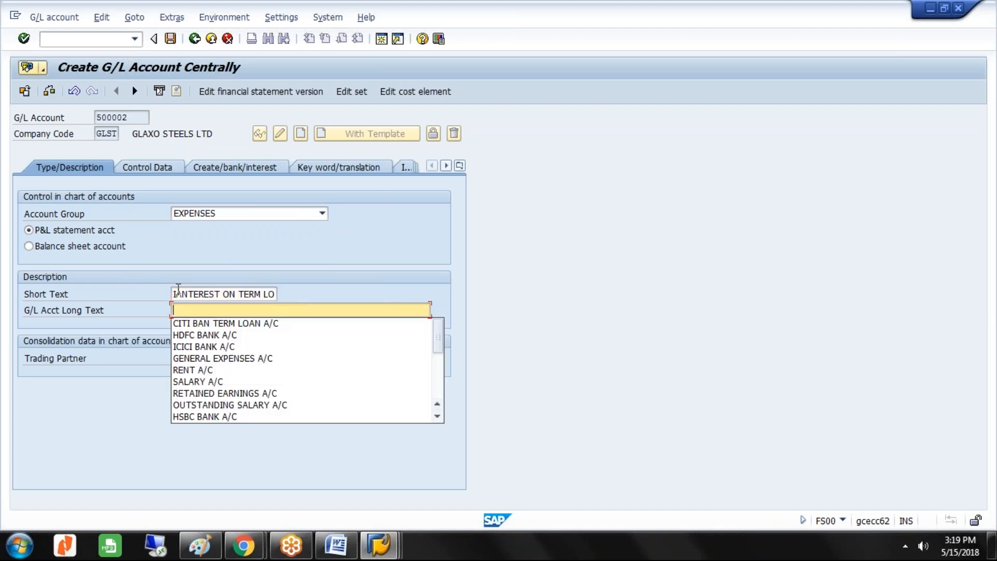
click(342, 267)
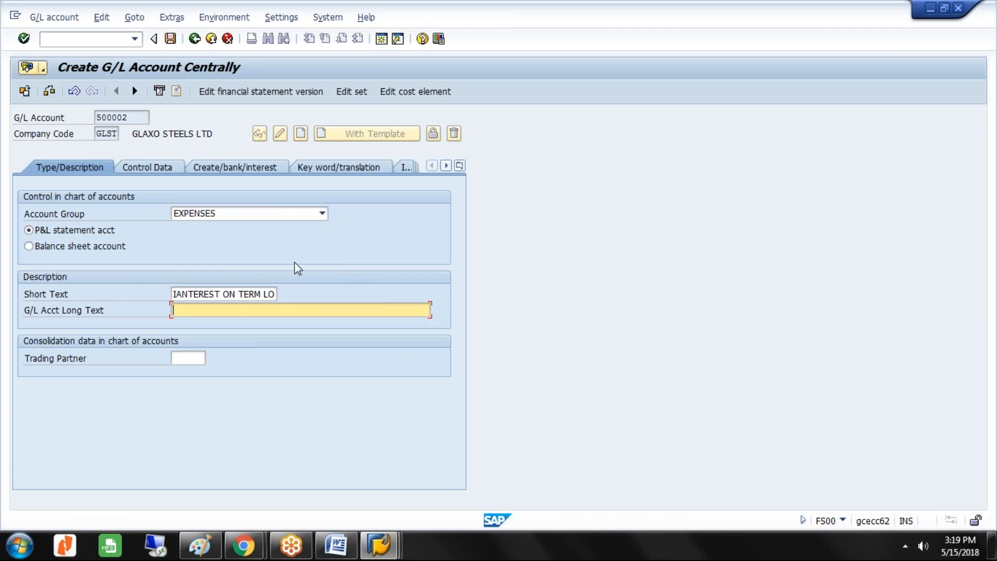
click(182, 295)
key(BackSpace)
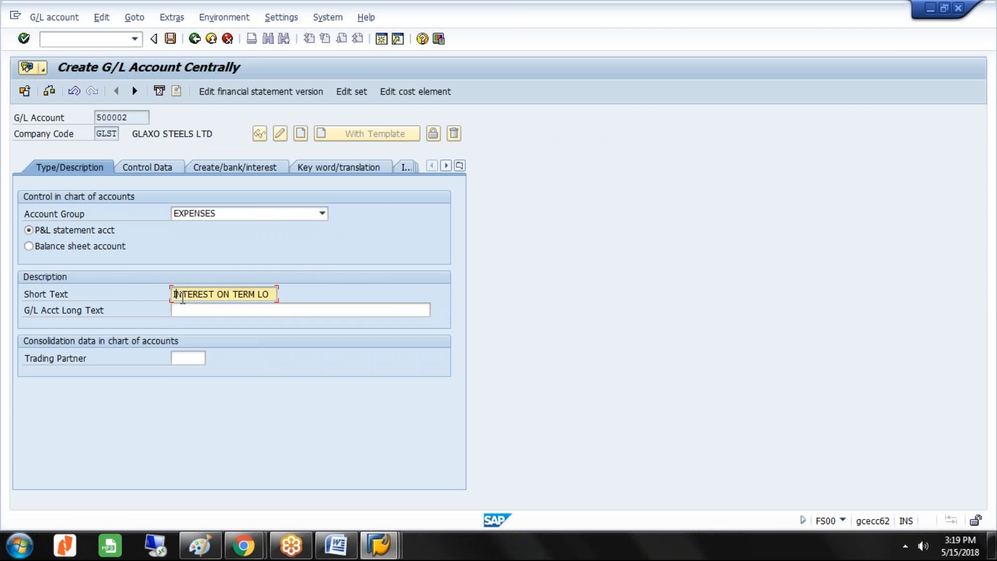
click(184, 308)
text(INT)
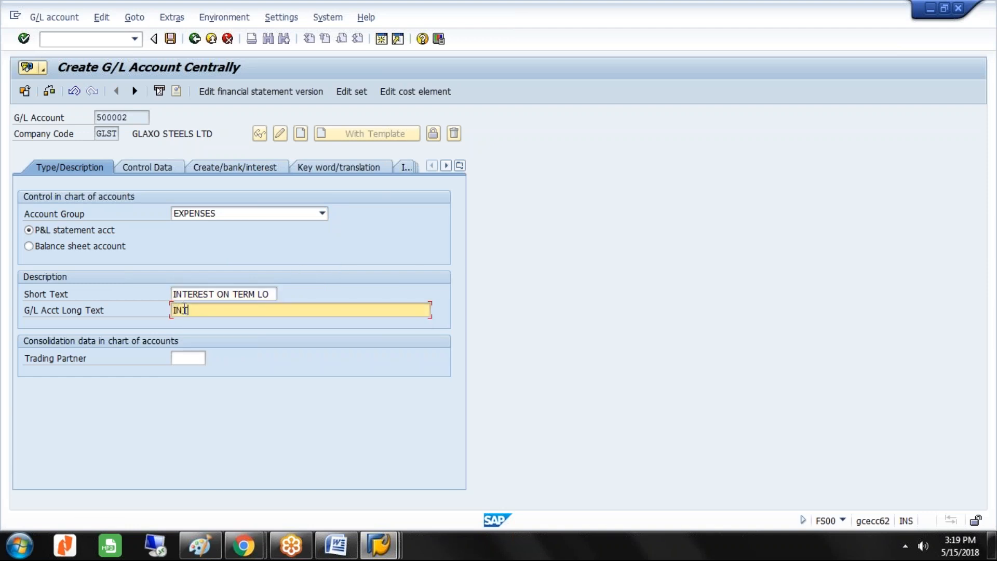
text(EREST ON TERM LOAN A/C)
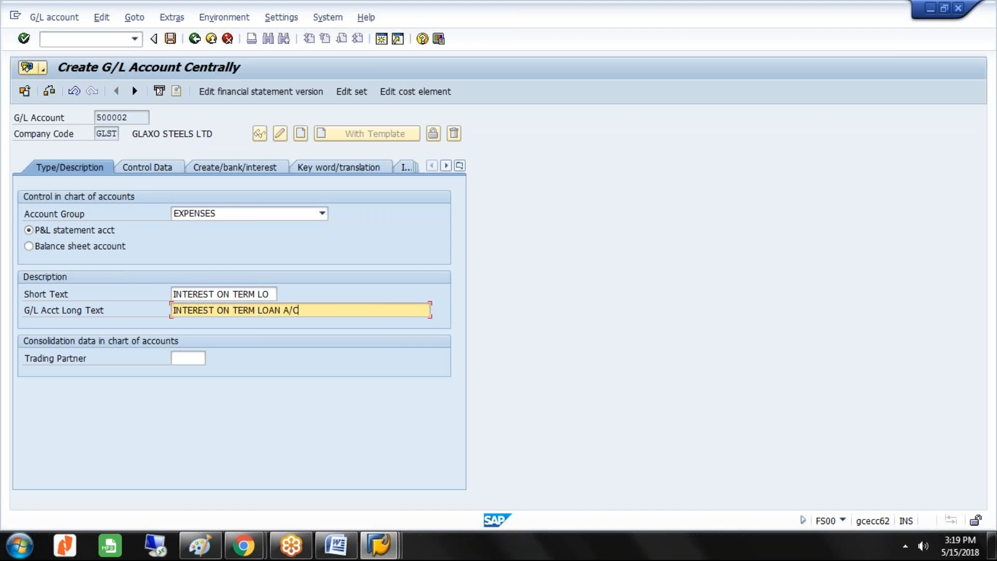
Enable line item display and set sort key 001 in the interest account's control data
click(173, 170)
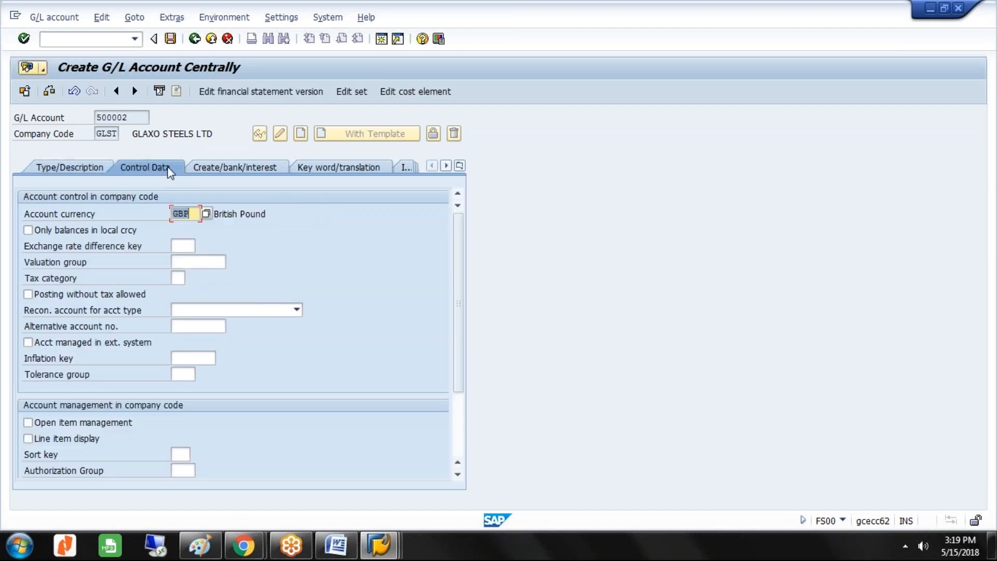
click(28, 439)
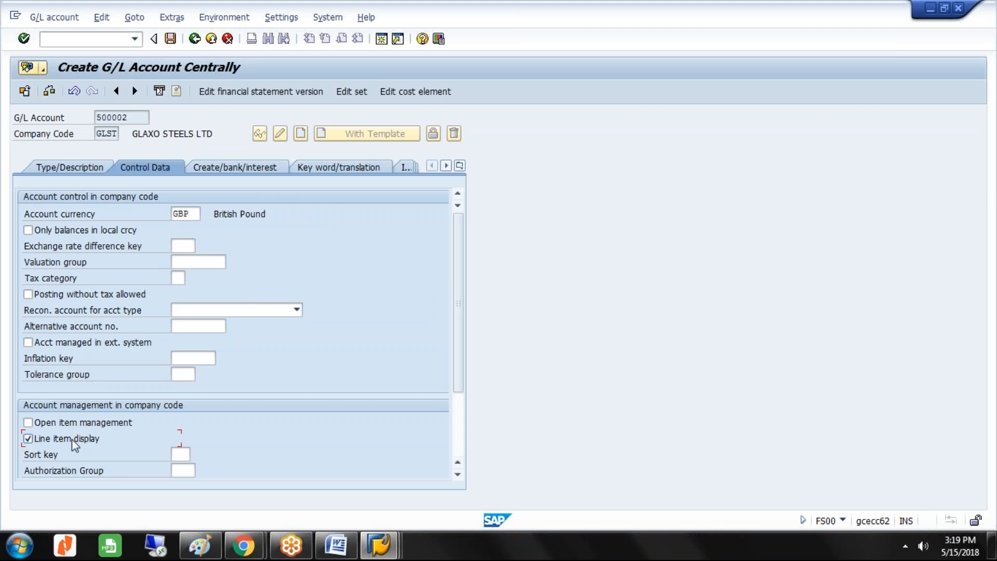
click(182, 454)
text(001)
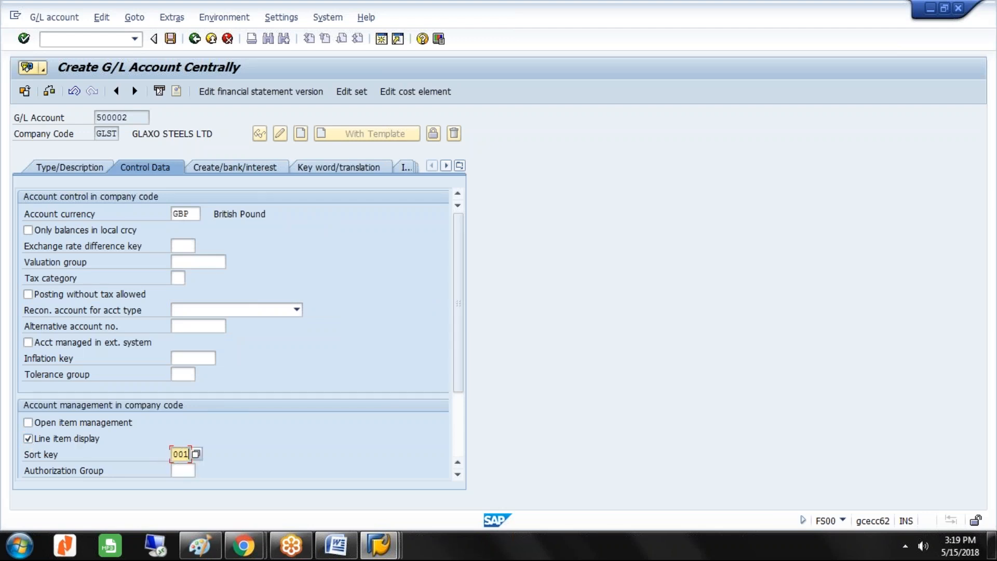
Assign field status group G001 to the interest expense account and save it
click(276, 169)
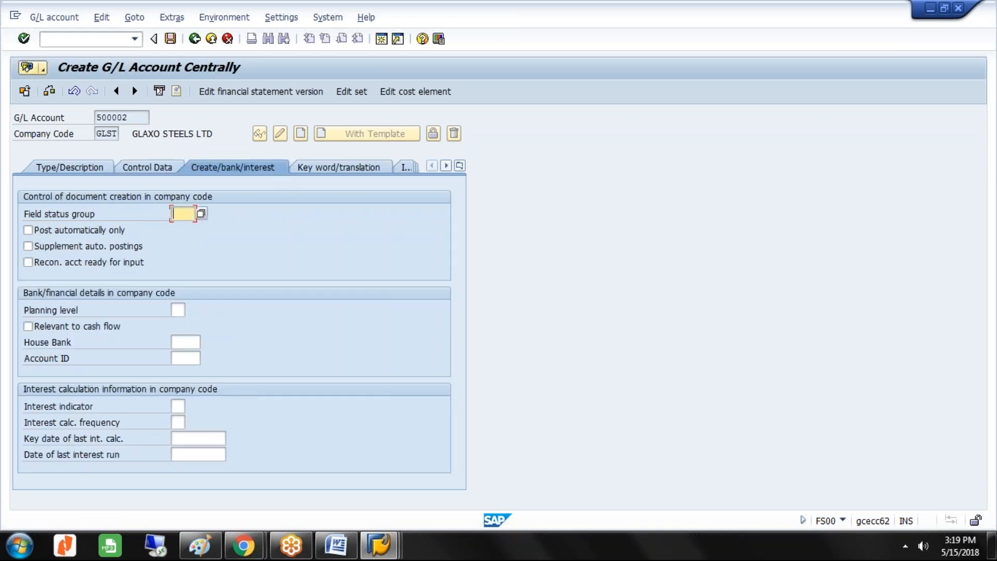
text(G001)
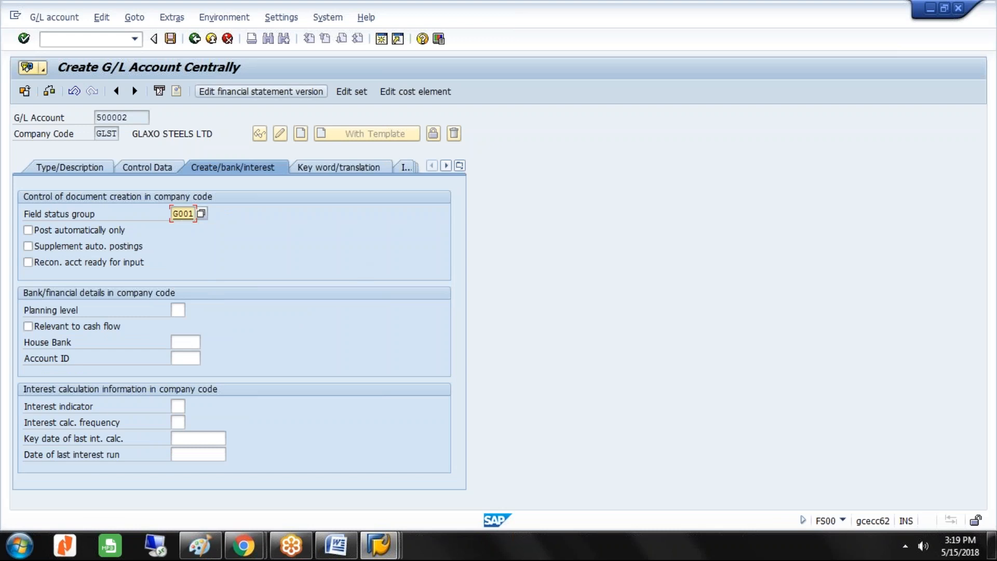
click(171, 39)
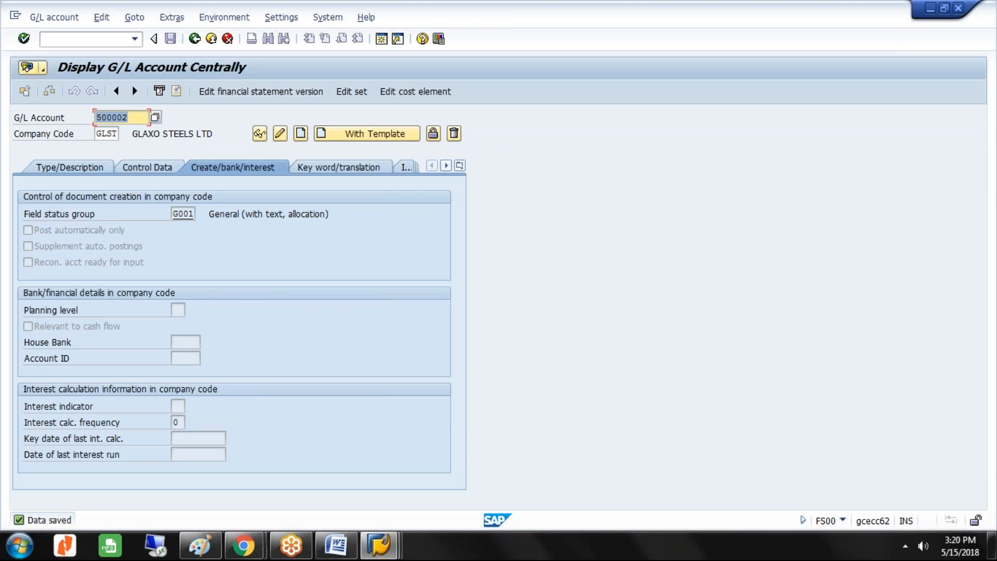
Look up the G/L accounts in chart of accounts GLST, check the term loan and interest accounts, and close the list
key(F4)
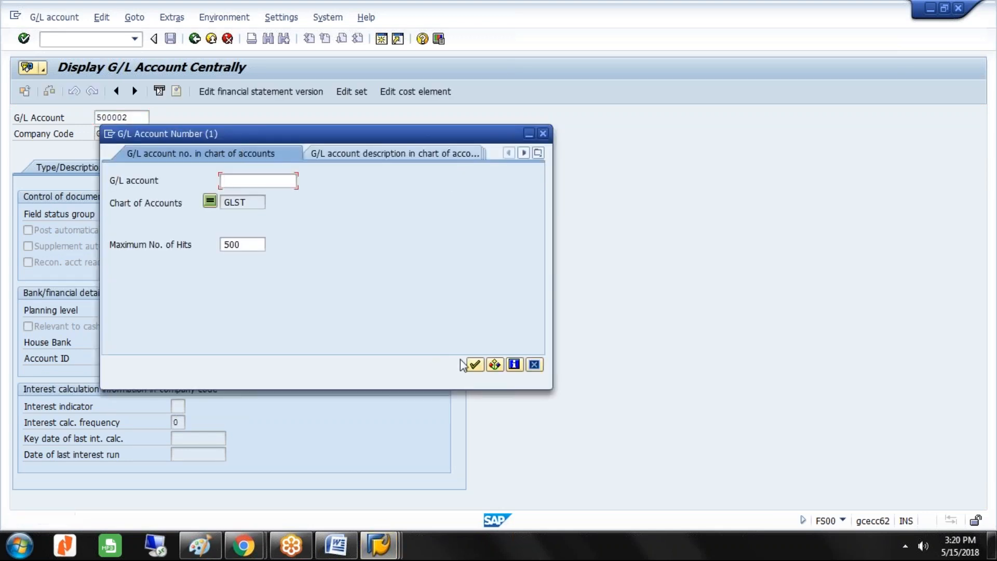
click(474, 364)
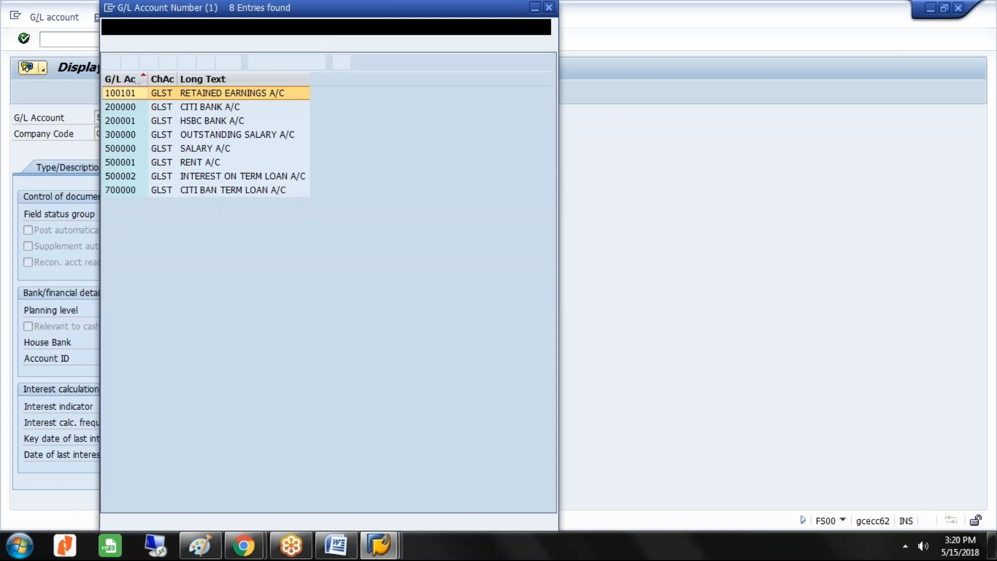
click(188, 193)
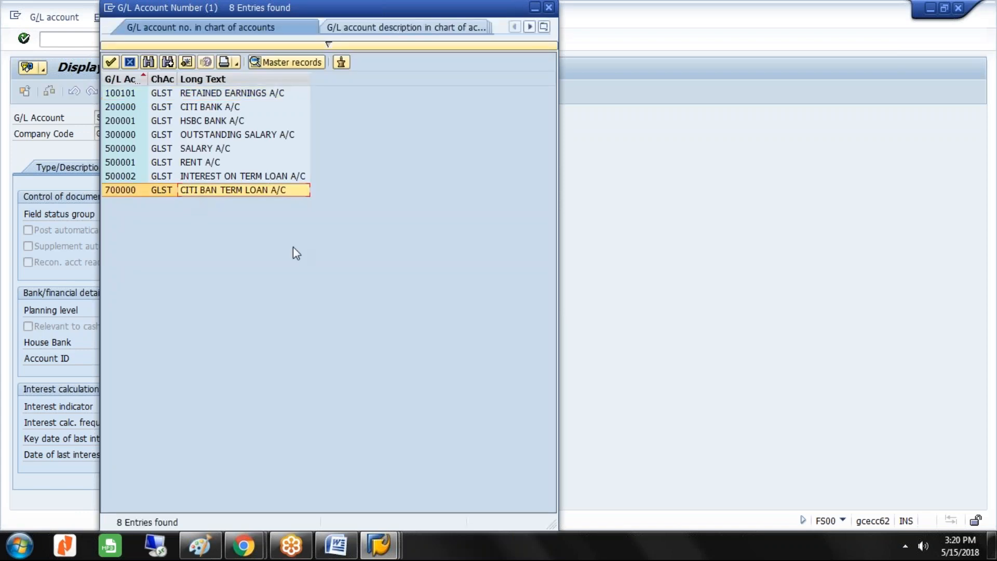
click(253, 180)
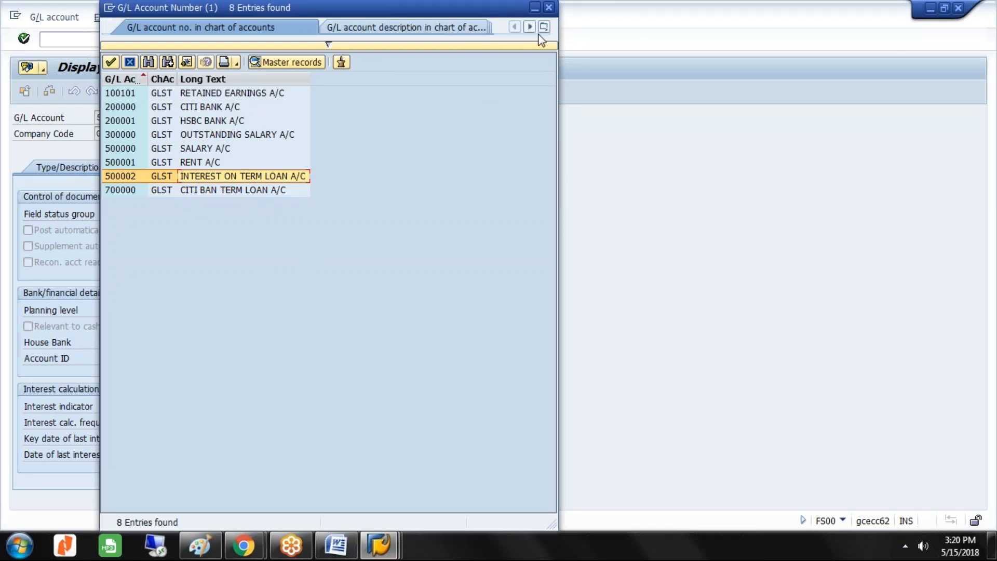
click(548, 7)
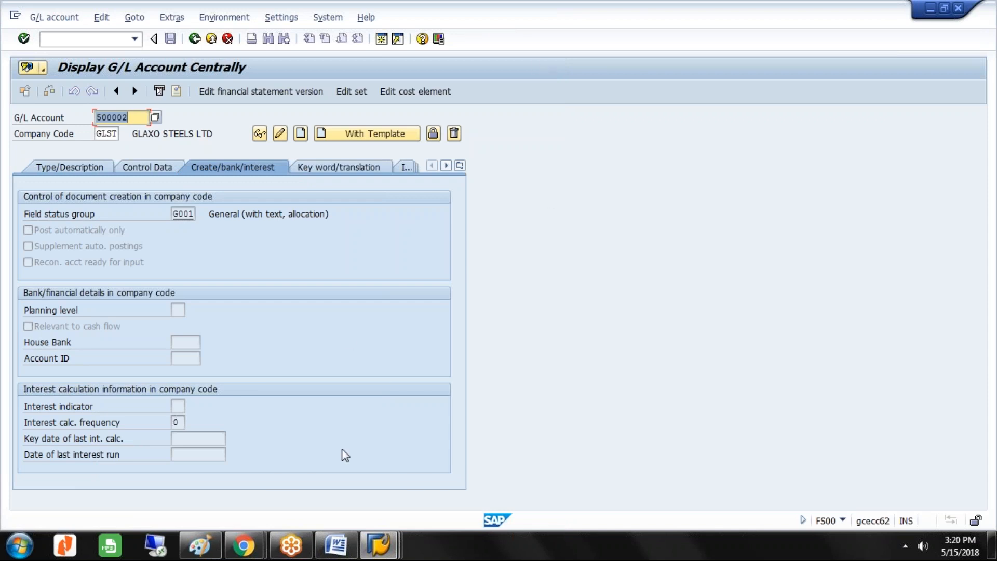
Switch to transaction SPRO and display the SAP Reference IMG
click(96, 39)
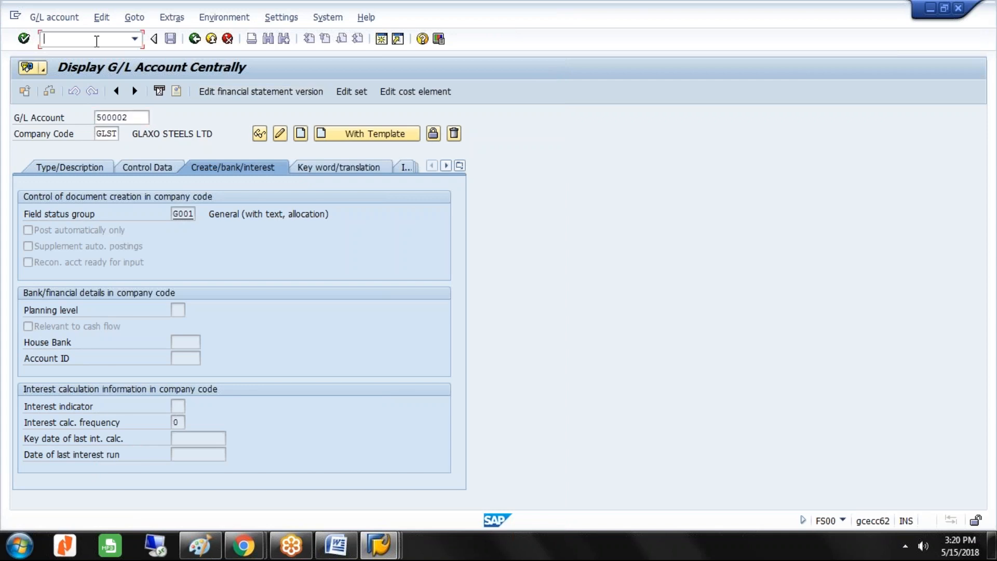
text(/N)
text(CJ20N)
key(Return)
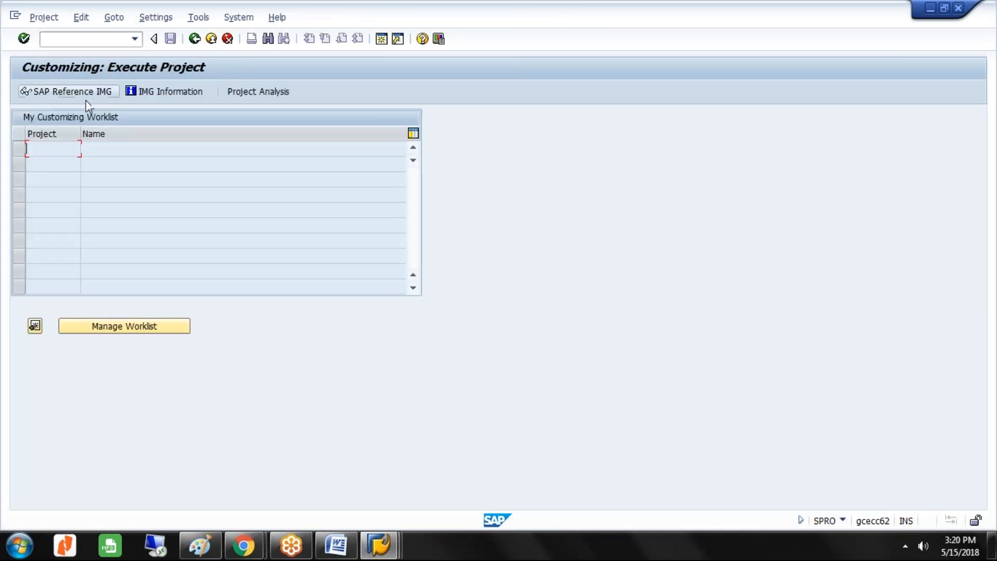
key(F5)
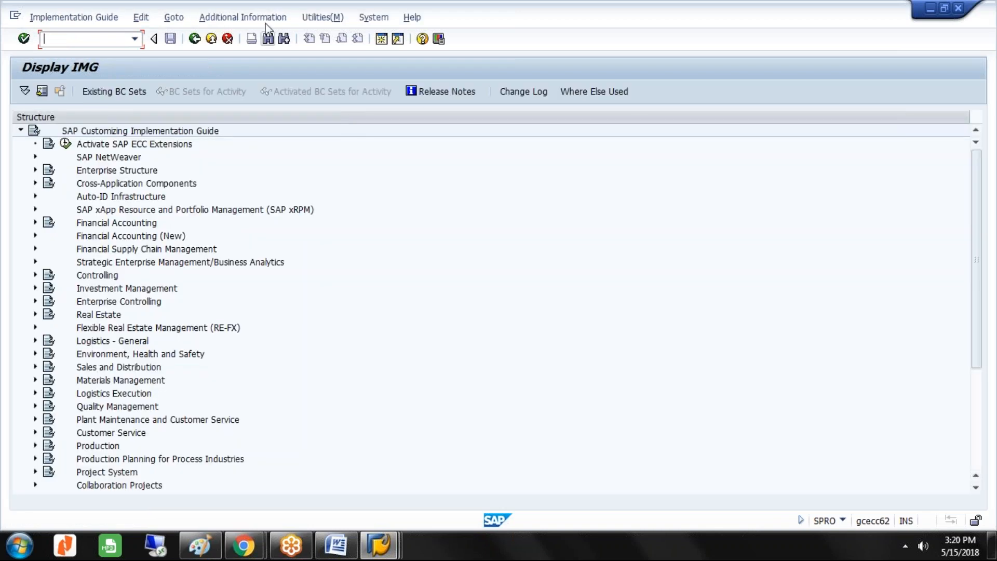
Show the display key of the IMG activities as additional information in the structure
click(267, 17)
mouse_move(274, 35)
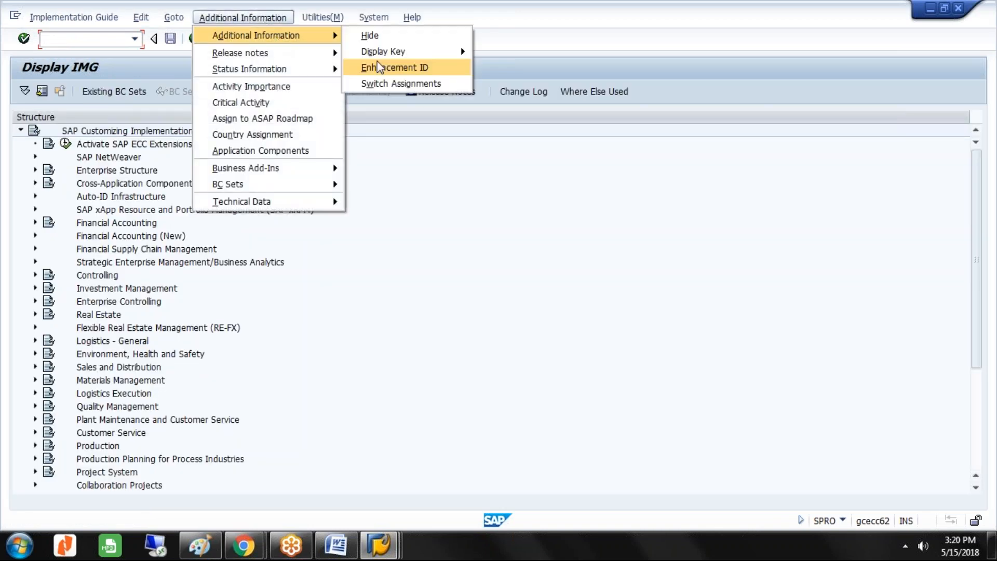
mouse_move(379, 48)
click(494, 67)
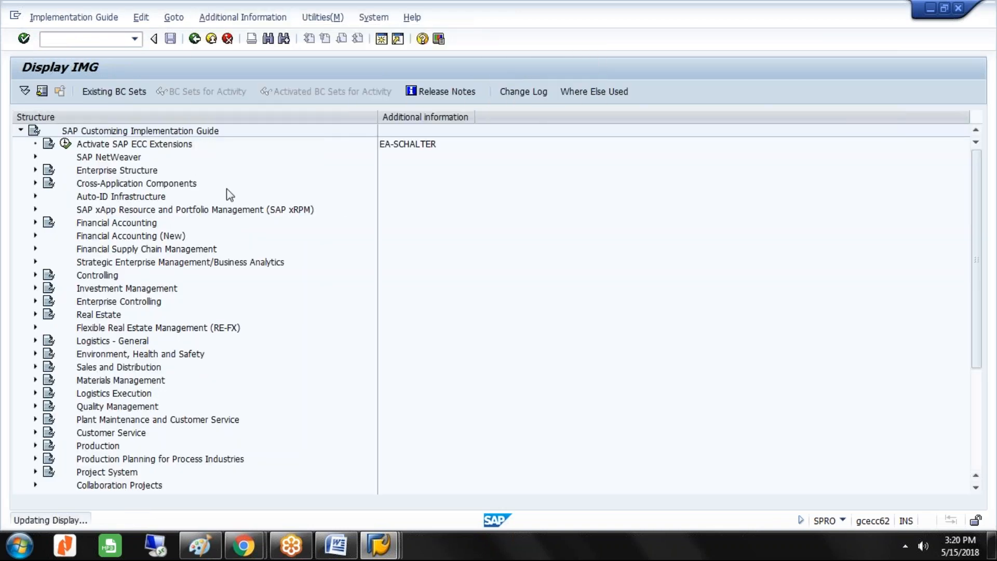
Expand Financial Accounting (New), General Ledger Accounting (New), Business Transactions and Bank Account Interest Calculation in the IMG
click(132, 239)
double_click(132, 240)
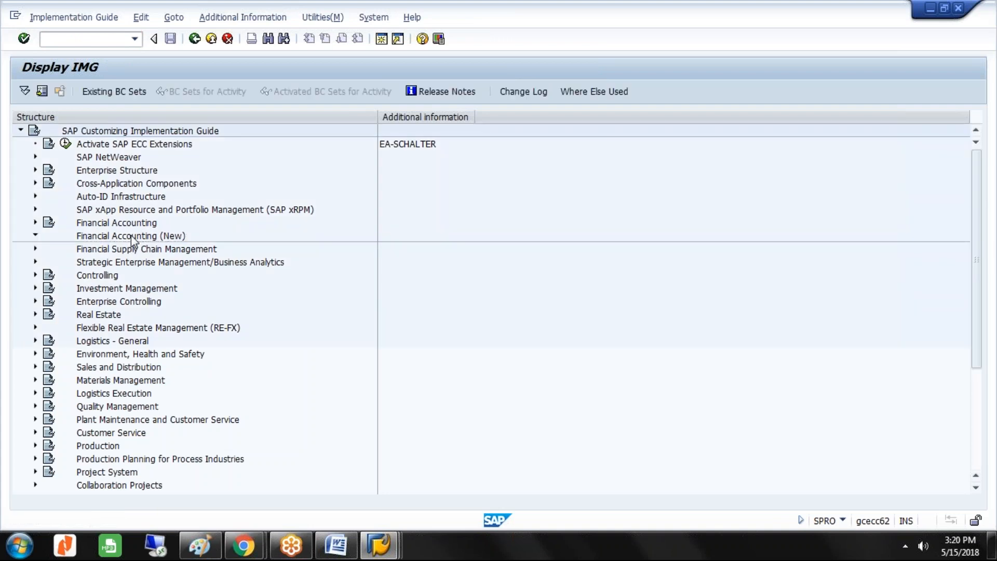
key(Right)
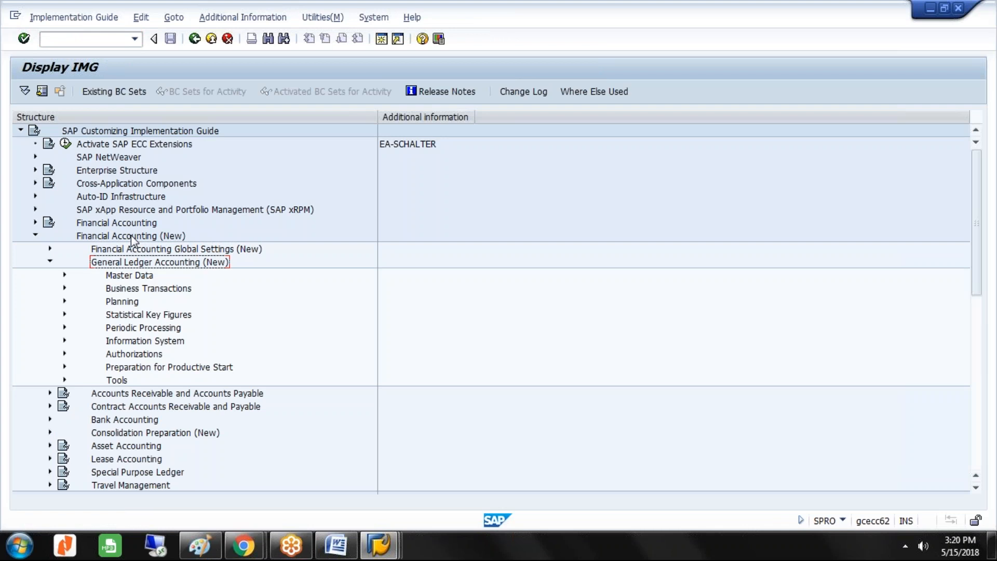
key(Down)
key(Down)
key(Right)
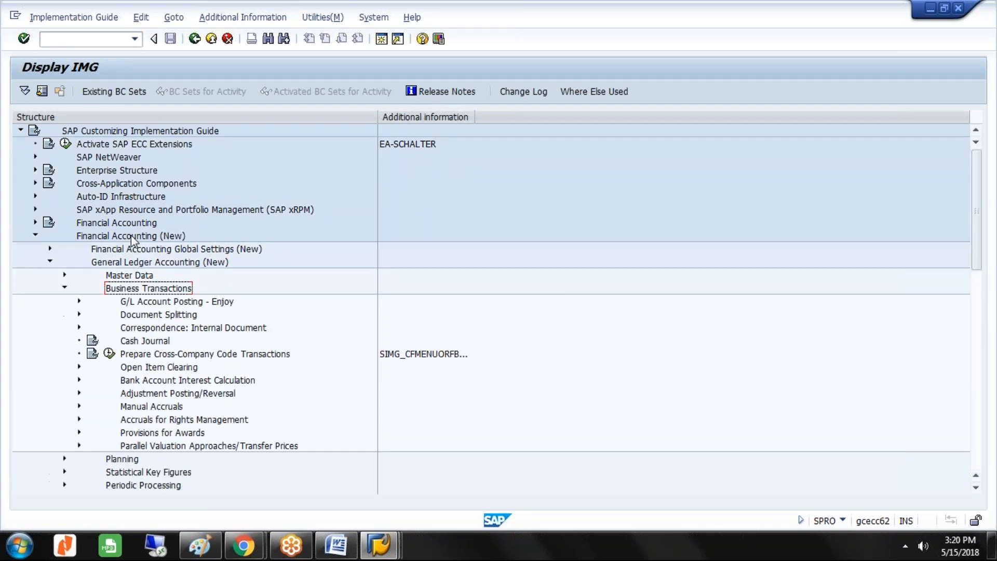
key(Down)
key(Down)
key(Down)
key(Down)
key(Down)
key(Down)
key(Down)
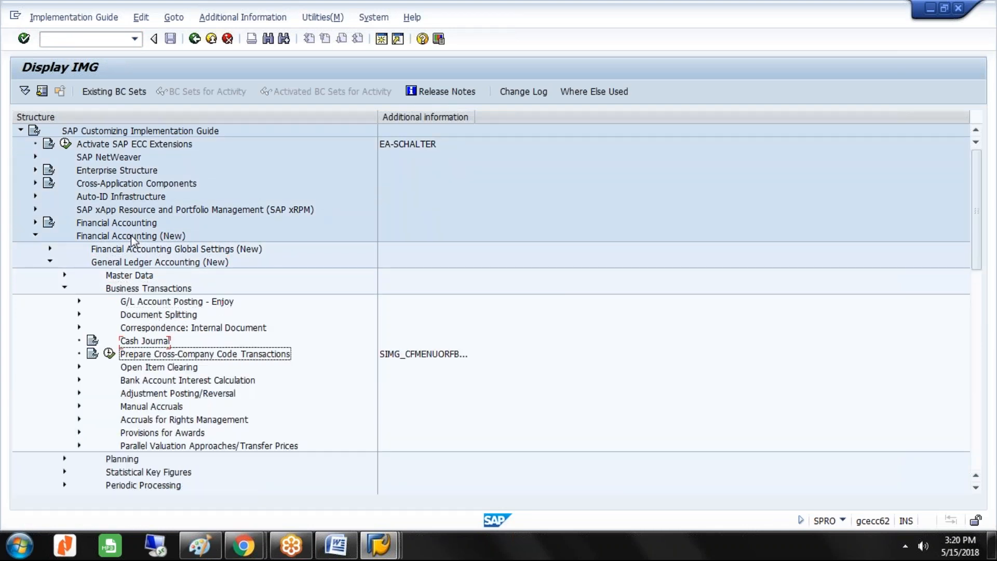
key(Right)
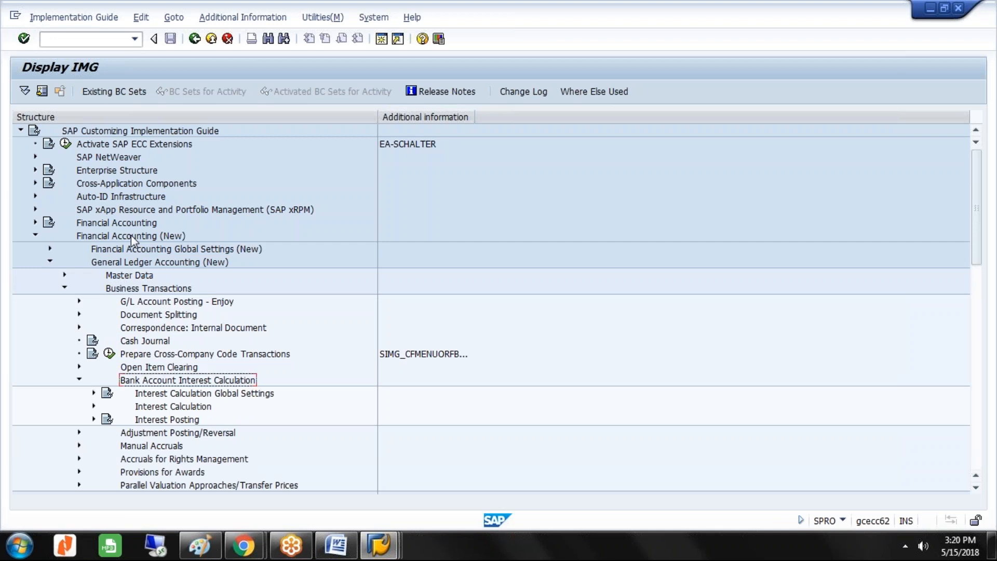
Expand Interest Posting and execute the activity Prepare G/L Account Balance Interest Calculation
key(Down)
key(Down)
key(Down)
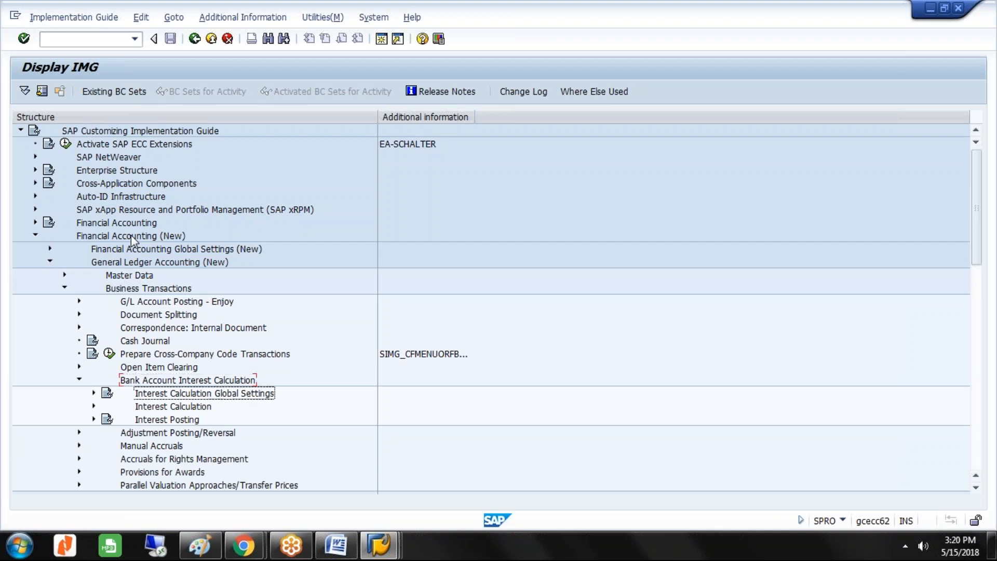
key(Right)
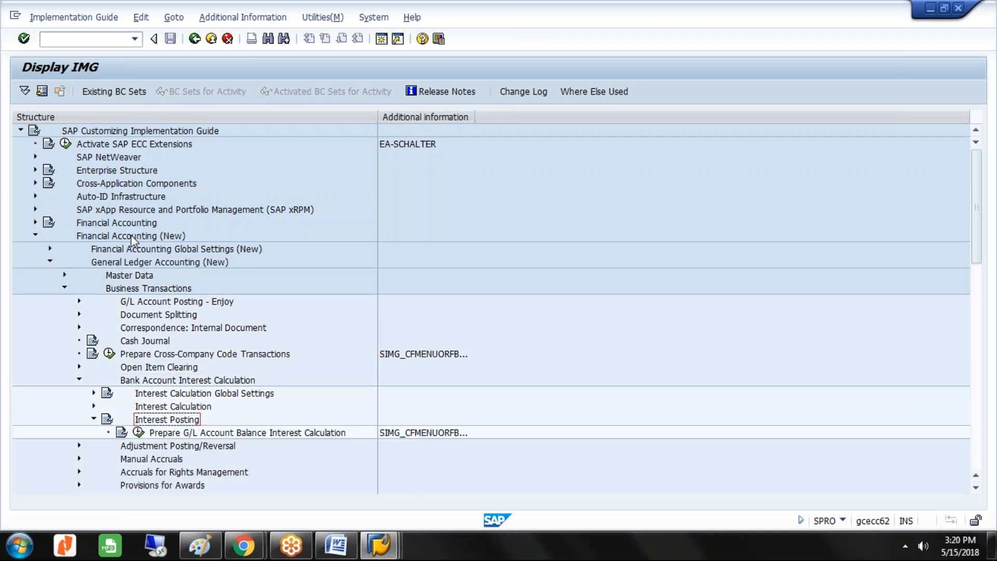
key(Down)
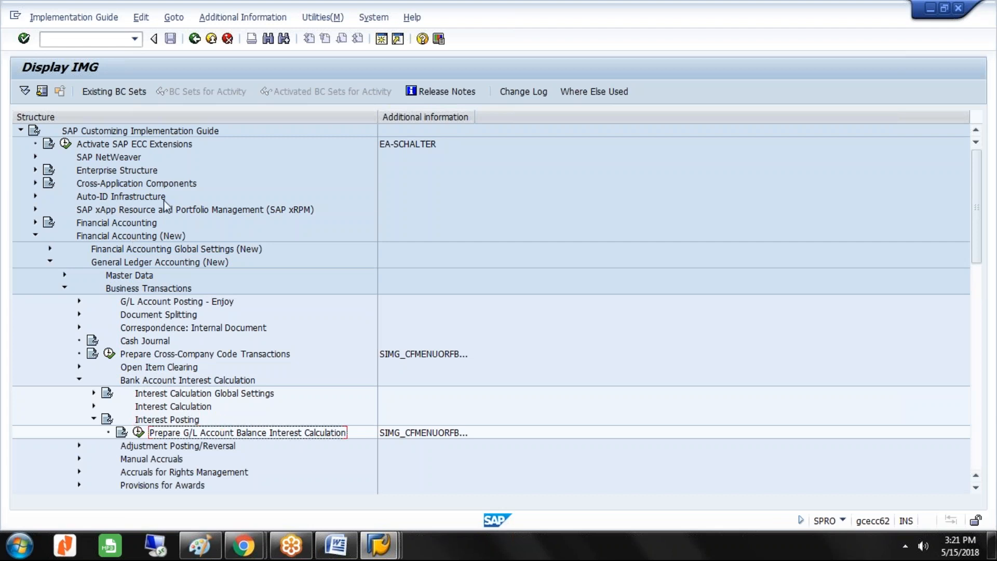
drag(474, 116, 502, 116)
click(138, 432)
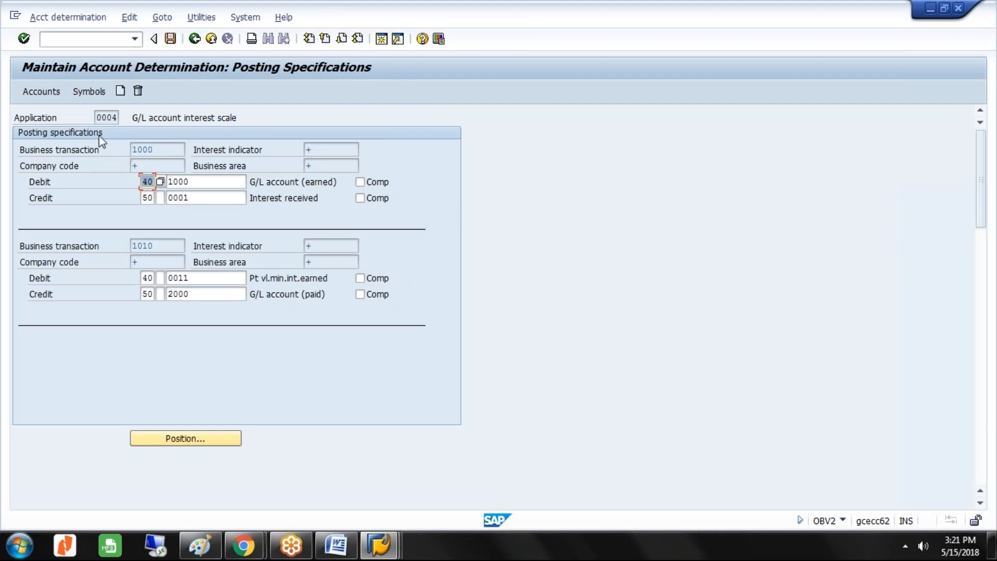
Open the account symbols for the G/L account interest scale and examine the symbols for interest paid and G/L account (paid)
click(90, 92)
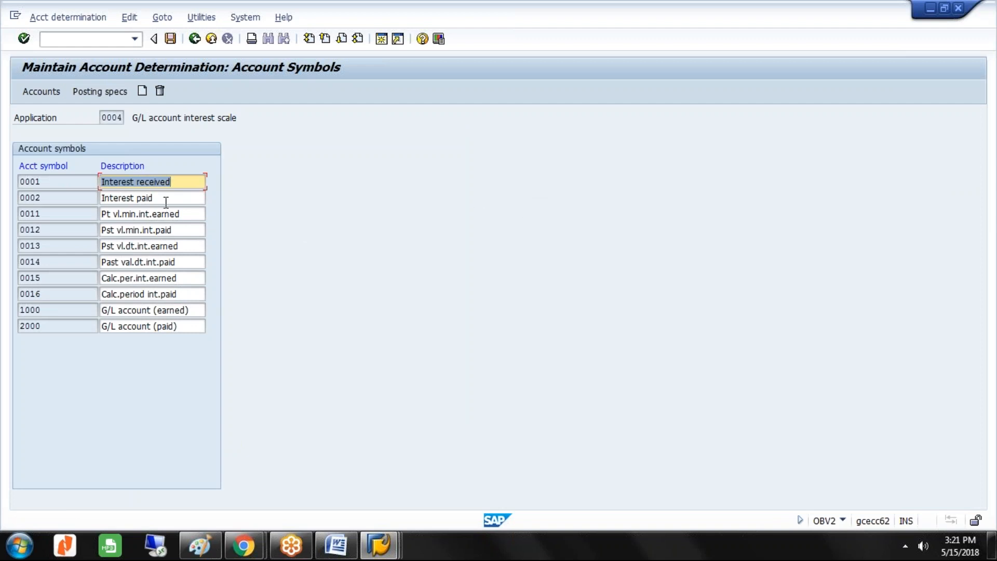
click(149, 198)
drag(136, 188, 7, 198)
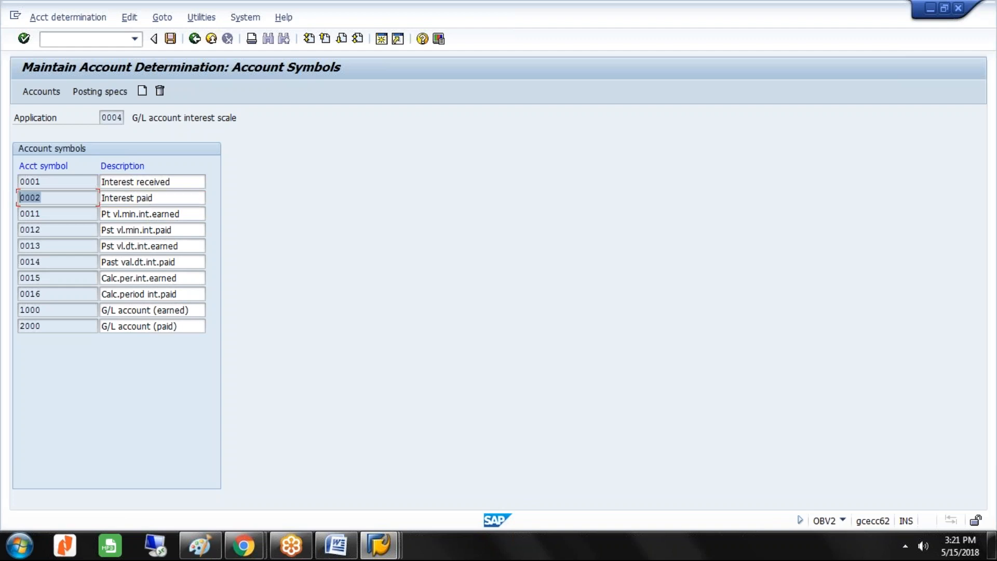
drag(186, 327, 100, 331)
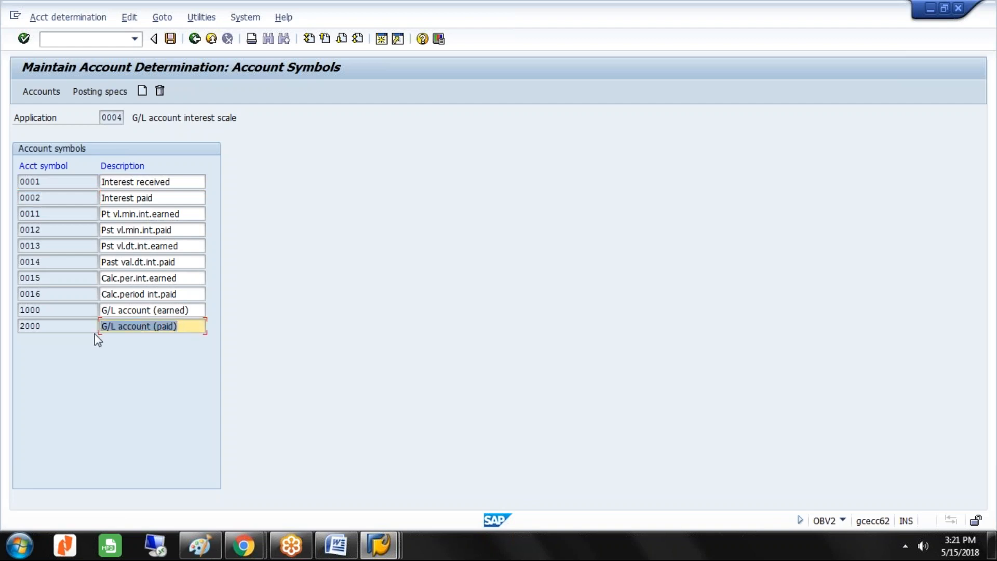
drag(76, 326, 20, 326)
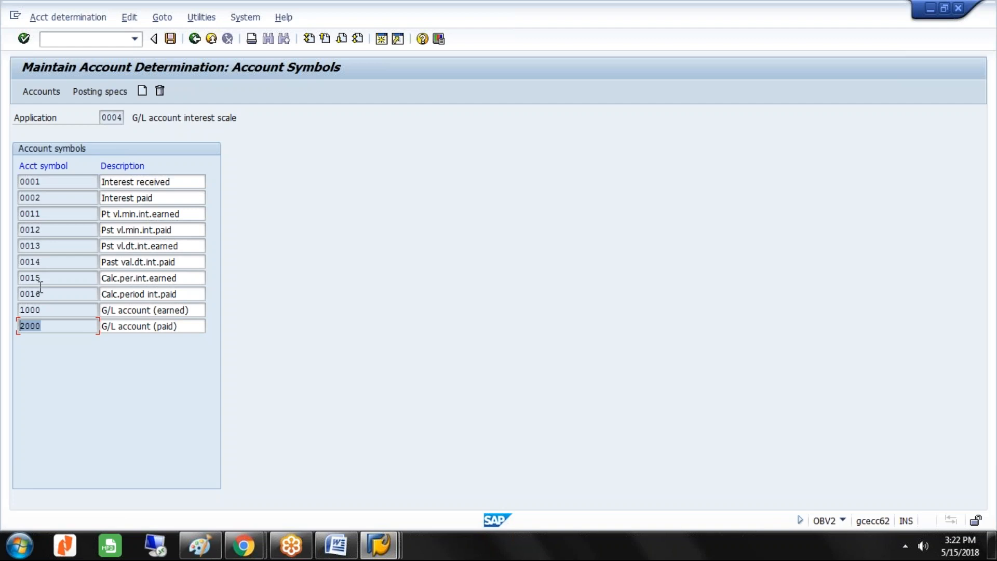
Open the account assignments for chart of accounts GLST and add account symbol 0002, Interest paid, with currency GBP
click(37, 95)
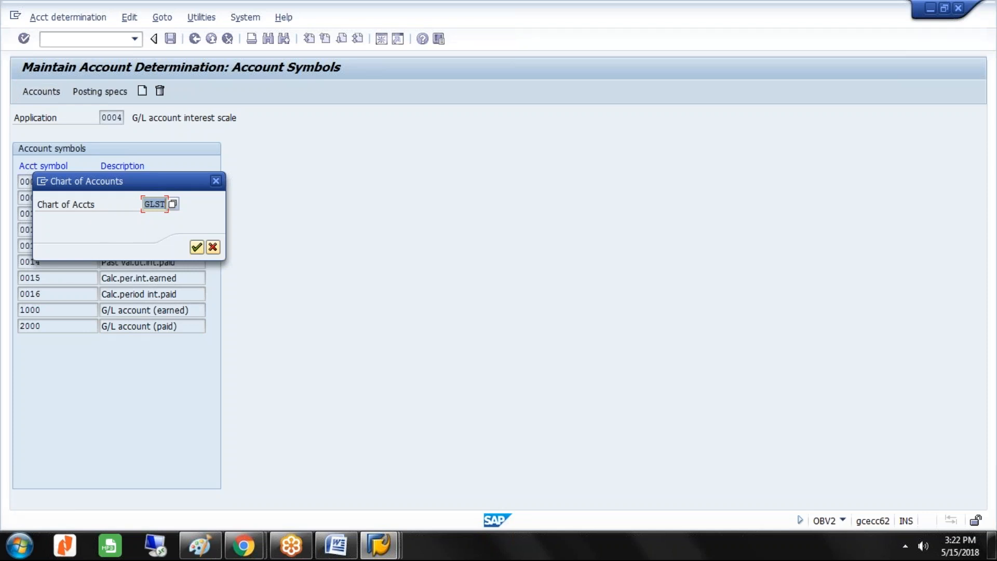
click(196, 248)
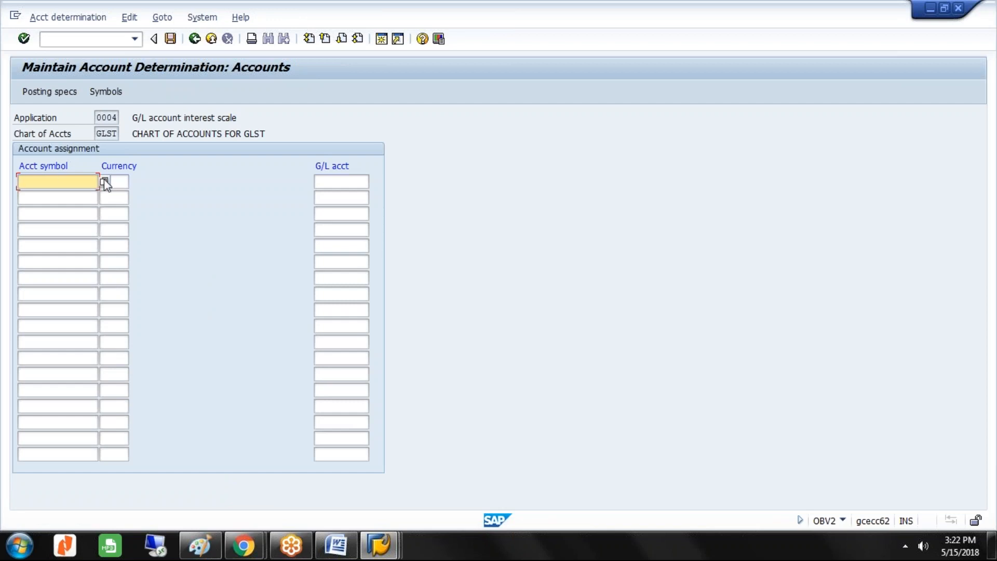
click(104, 182)
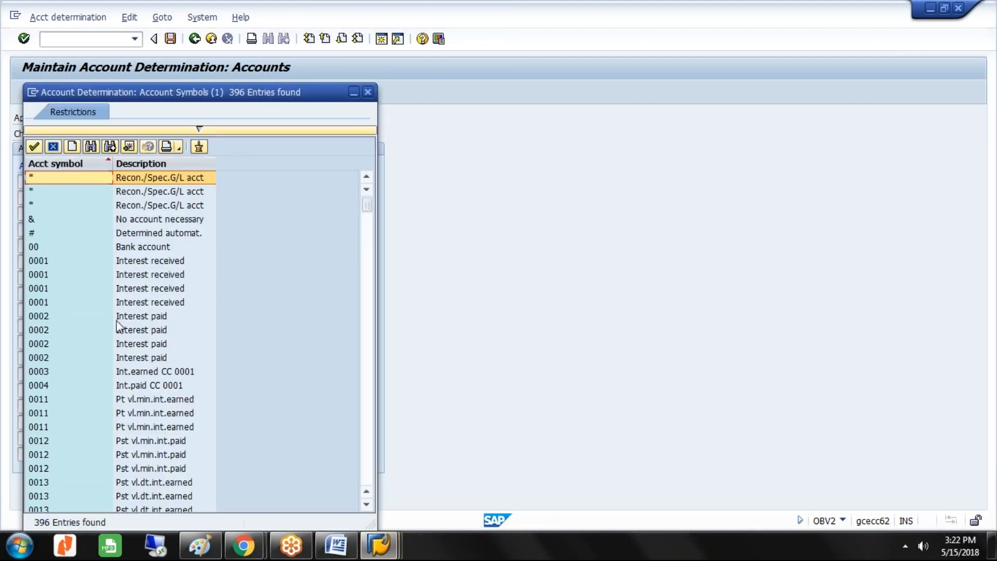
click(105, 318)
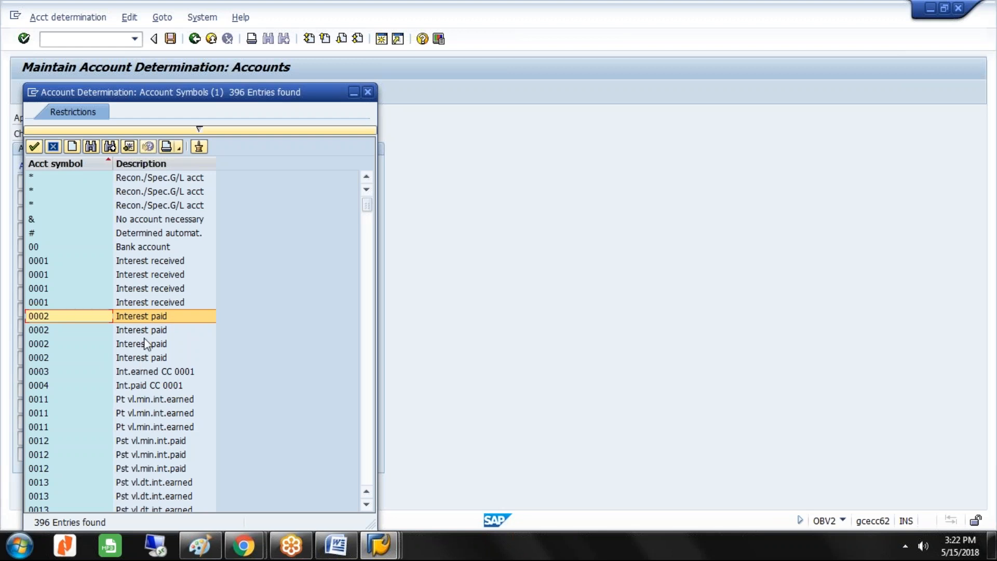
double_click(140, 318)
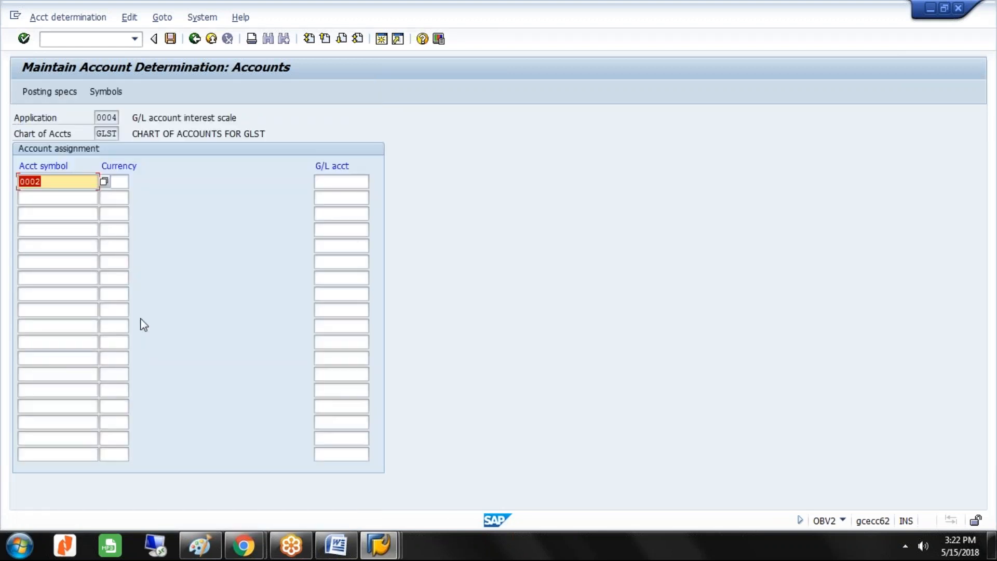
click(112, 181)
text(GBP)
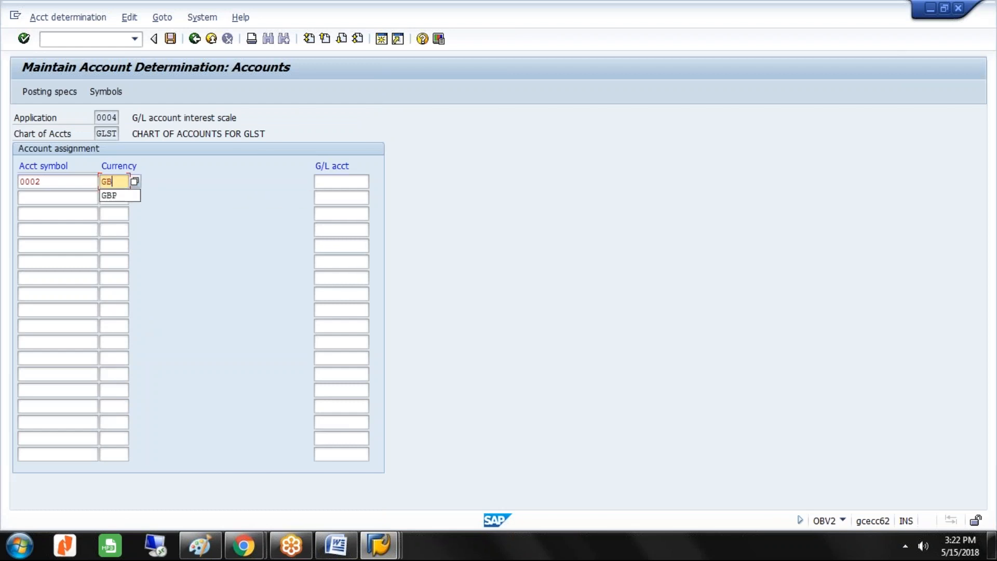
key(Tab)
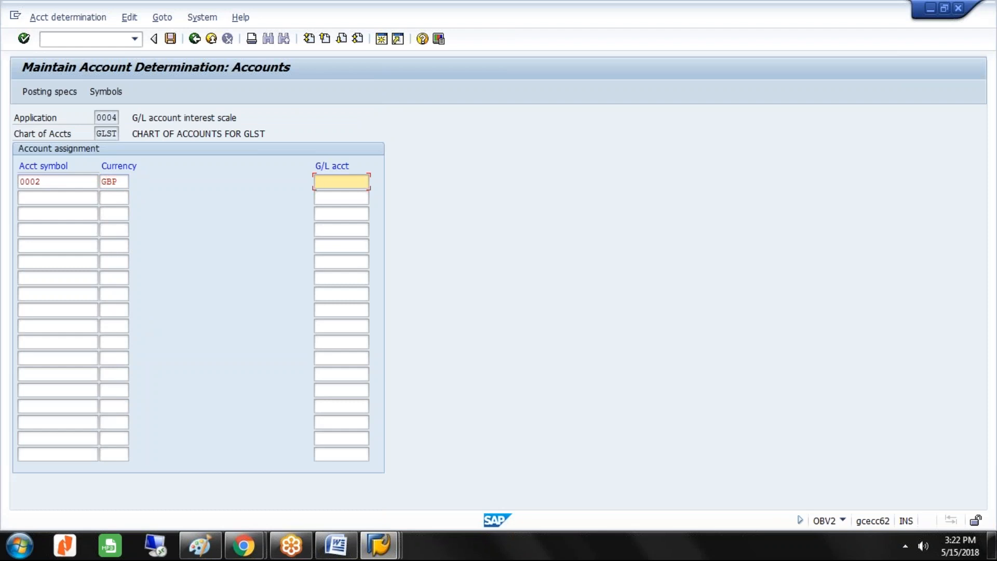
Open transaction FS00 in the document list session, look up the interest on term loan account, and return to the account assignments
click(390, 536)
click(516, 488)
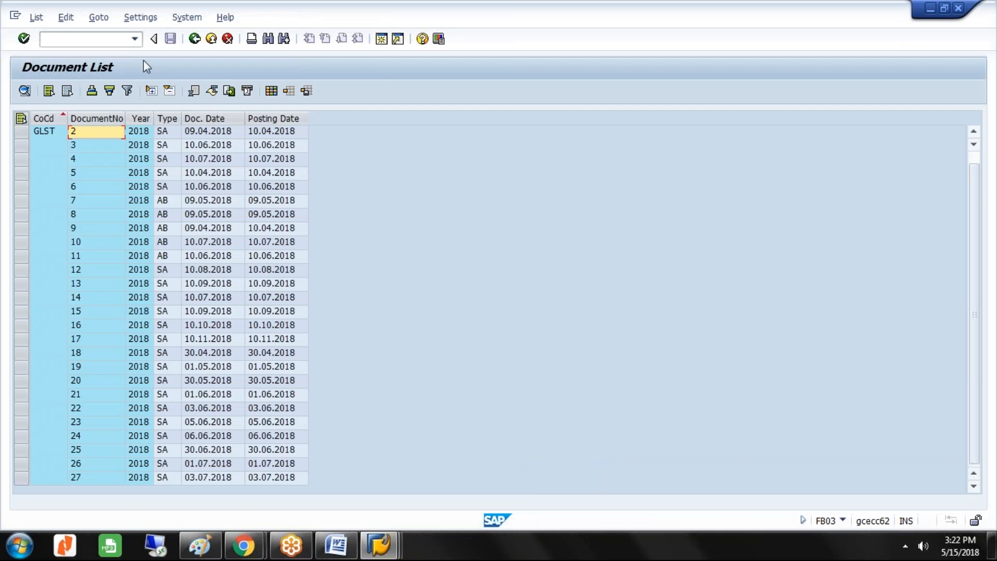
click(118, 40)
text(/N)
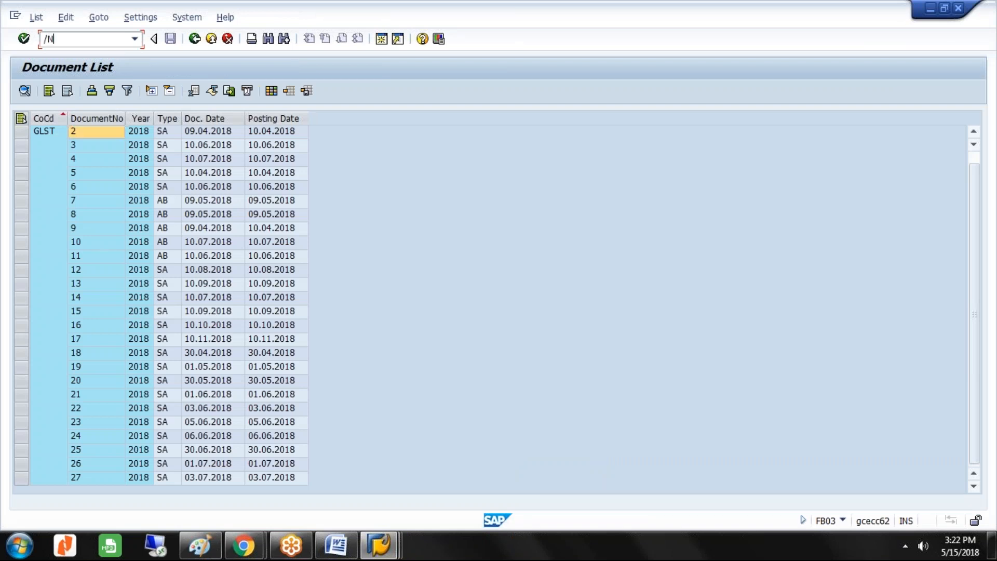
text(FB03)
key(Return)
click(132, 117)
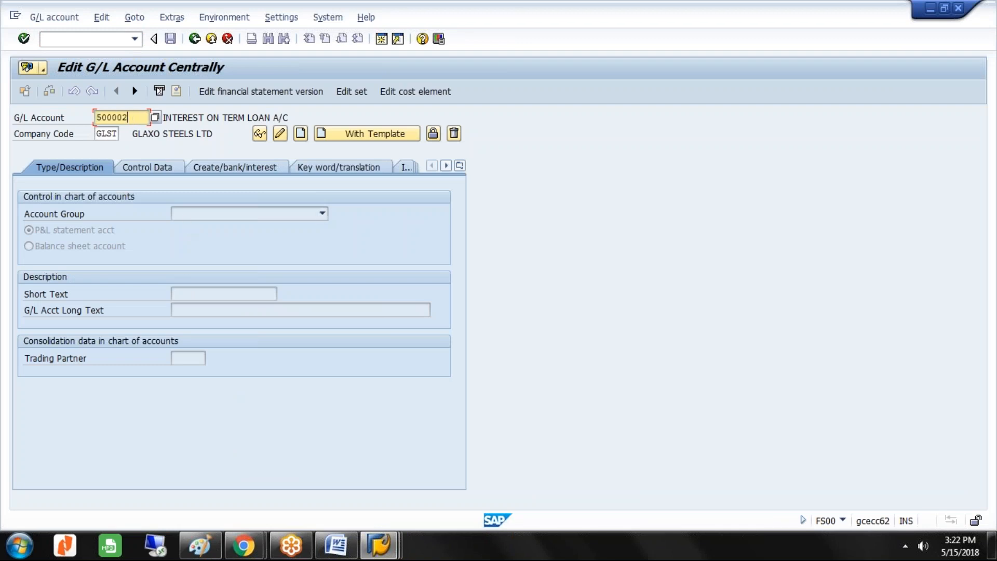
click(397, 552)
click(407, 474)
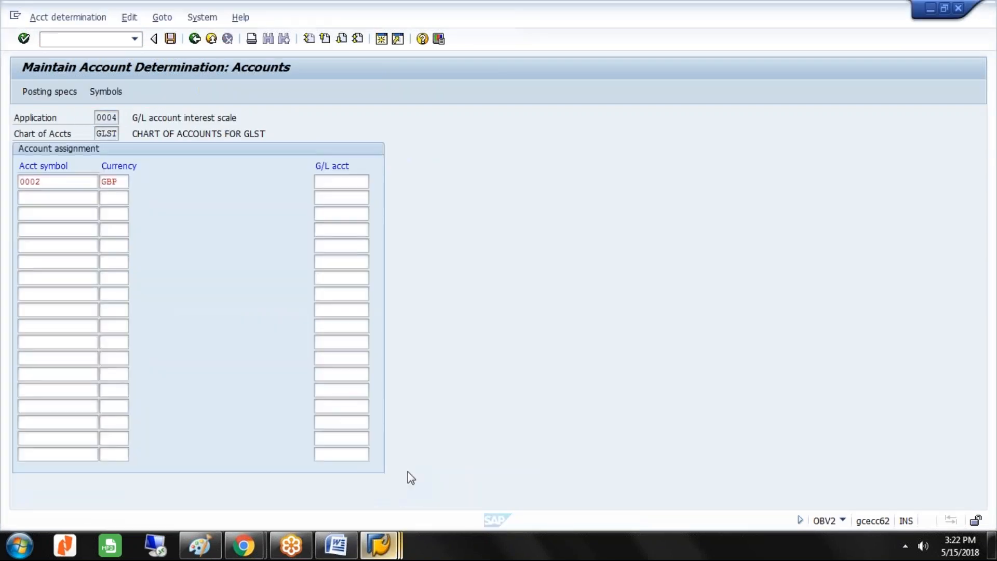
Assign G/L account 500002 to account symbol 0002
click(327, 184)
text(500002)
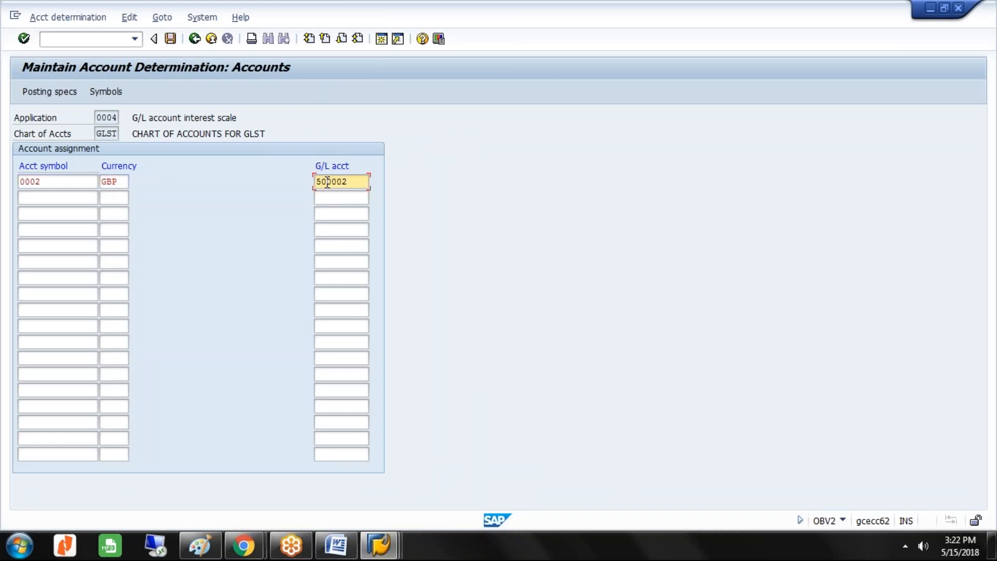
key(Tab)
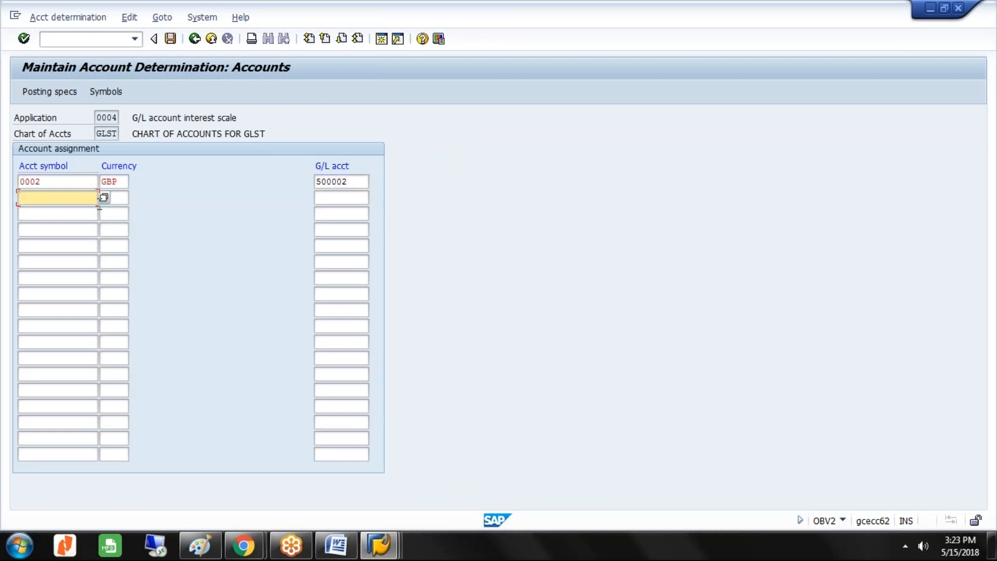
Add account symbol 2000, G/L account (paid), with currency GBP as the second account assignment
click(103, 198)
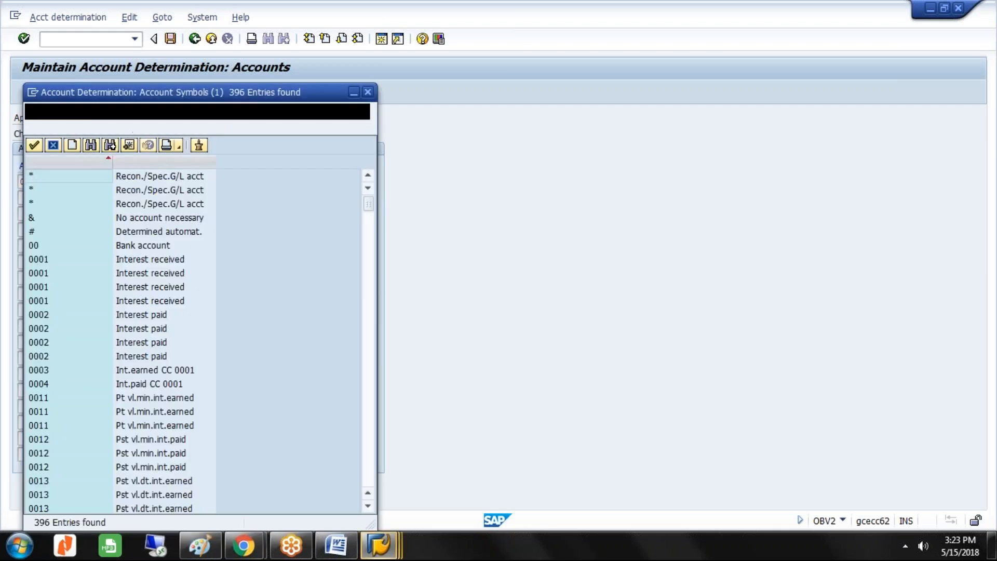
key(Page_Down)
key(Page_Down)
key(Page_Down)
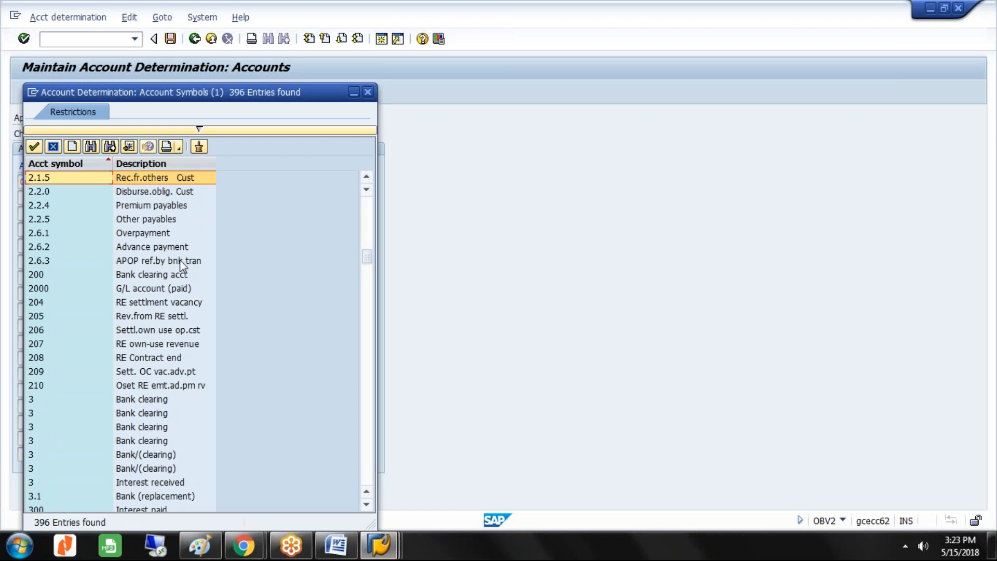
click(166, 289)
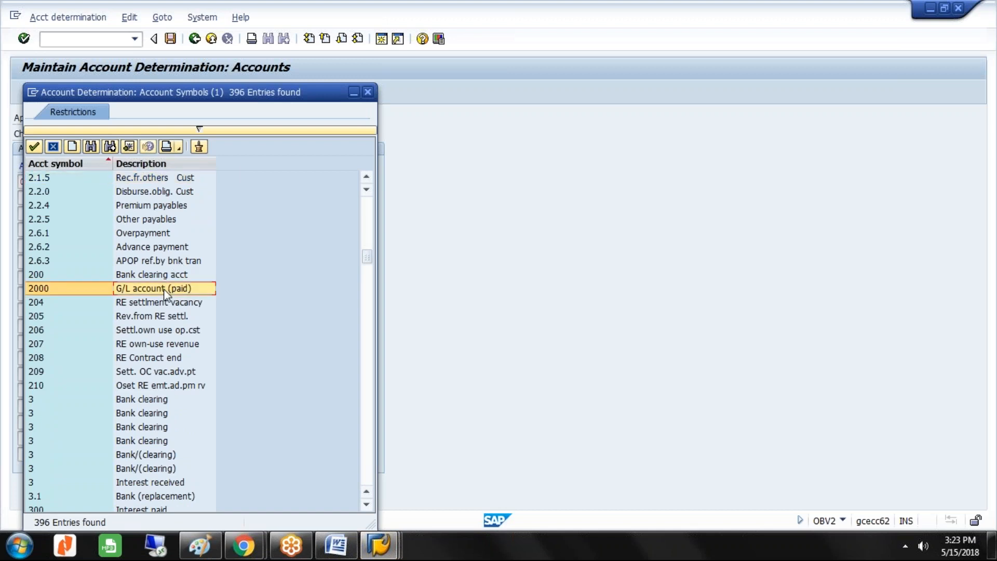
double_click(170, 289)
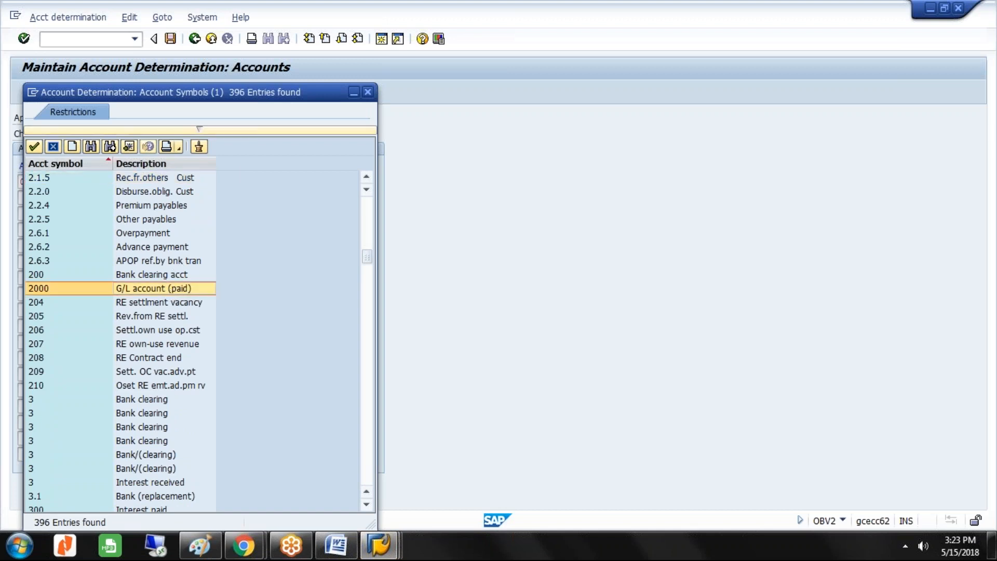
key(Tab)
text(GBP)
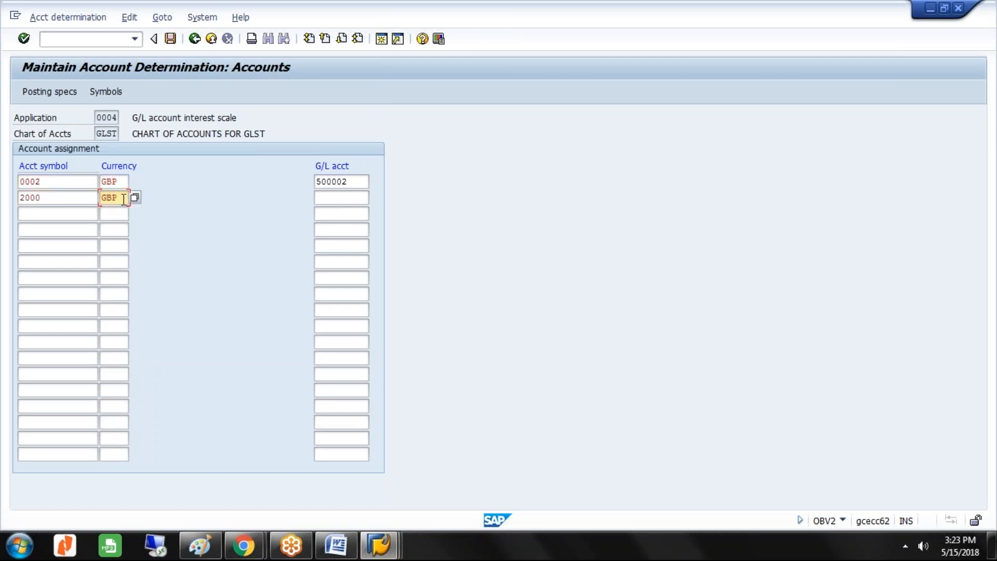
Try G/L account 700000 as the assignment for account symbol 2000
click(329, 196)
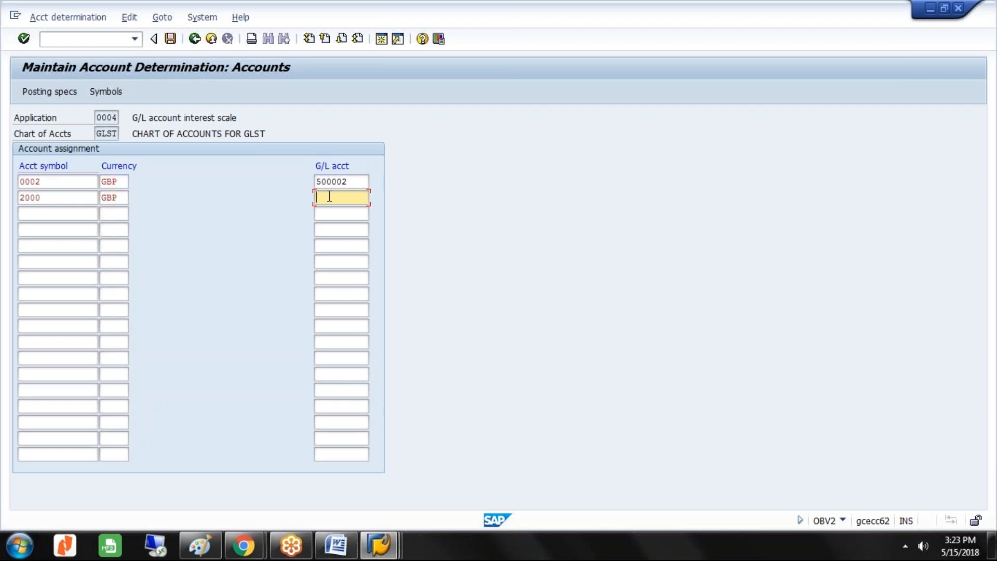
text(700000)
drag(344, 199, 309, 199)
click(353, 197)
click(65, 197)
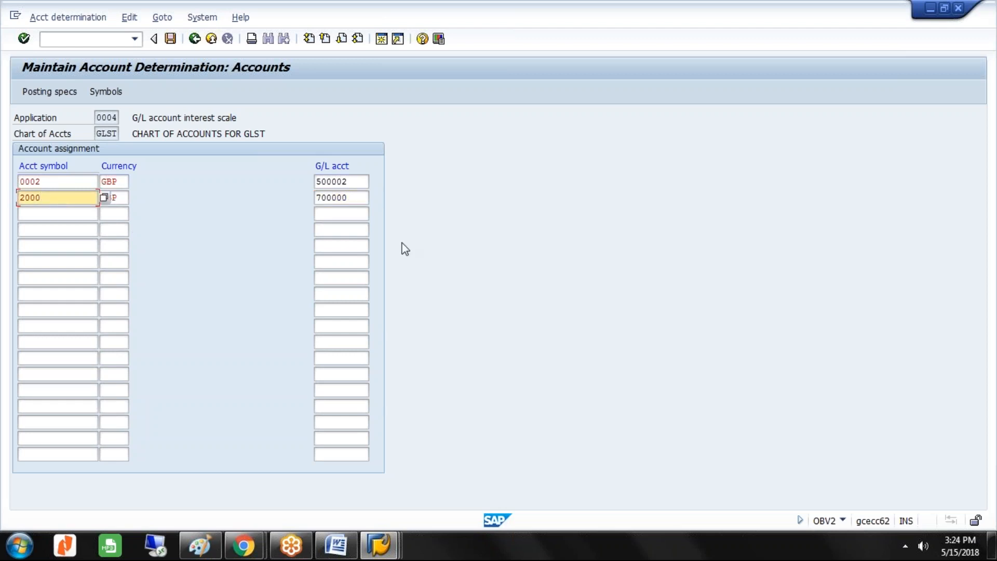
Set the G/L account of symbol 2000 to the masked entry ++++++++++
click(355, 198)
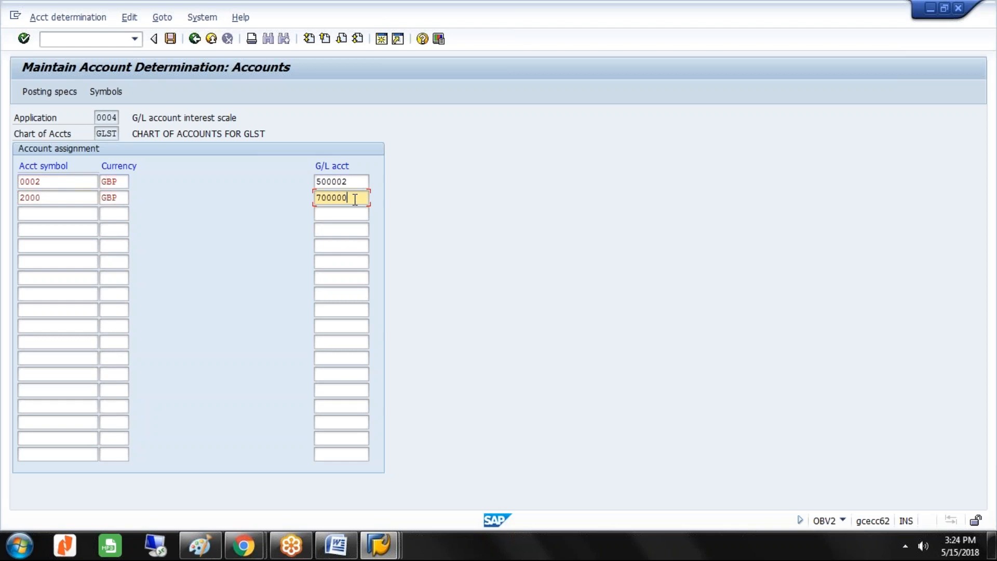
key(BackSpace)
key(BackSpace)
key(BackSpace)
key(BackSpace)
key(BackSpace)
key(BackSpace)
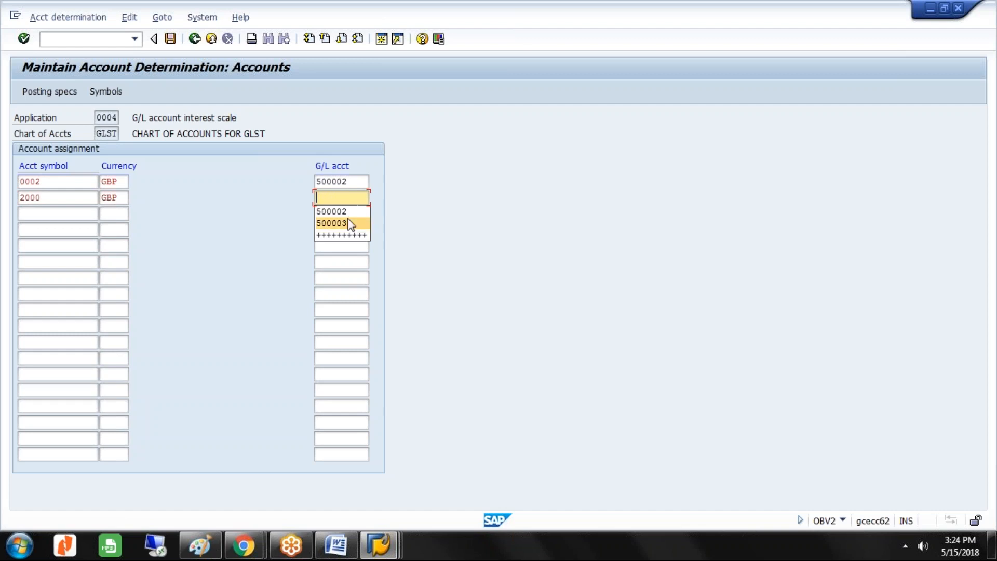
click(353, 236)
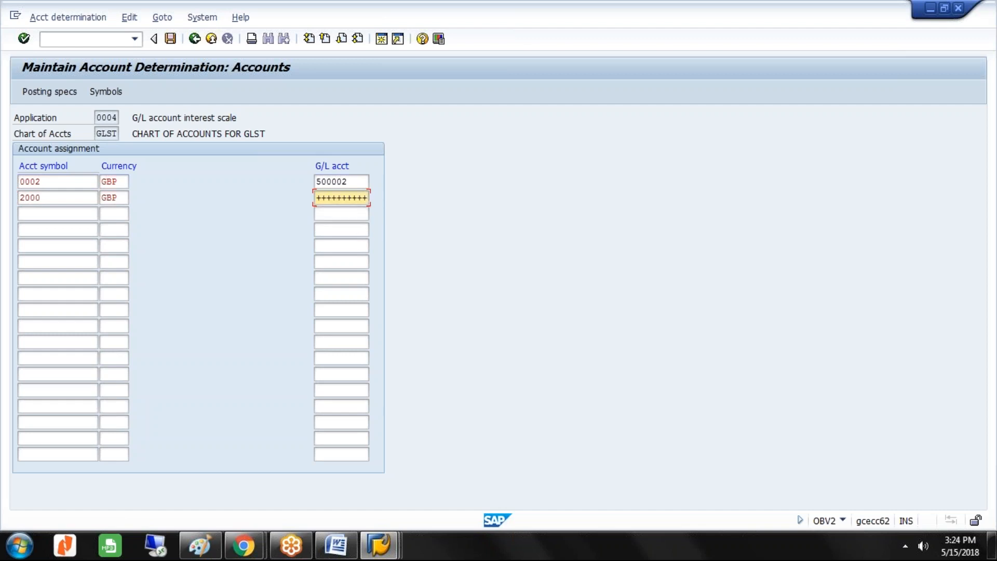
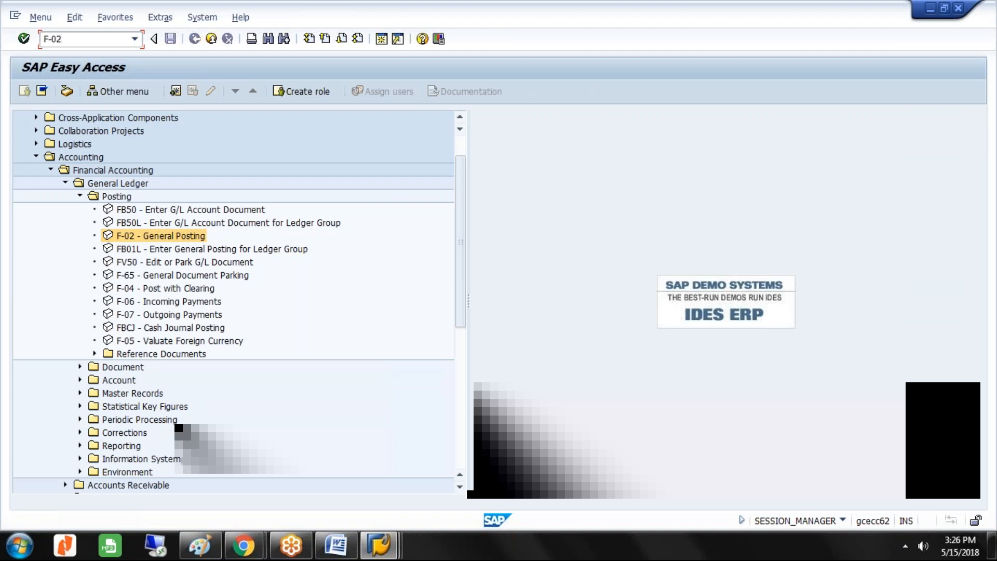
Start general posting F-02 and set both the document date and the posting date to 10.04.2018
key(Return)
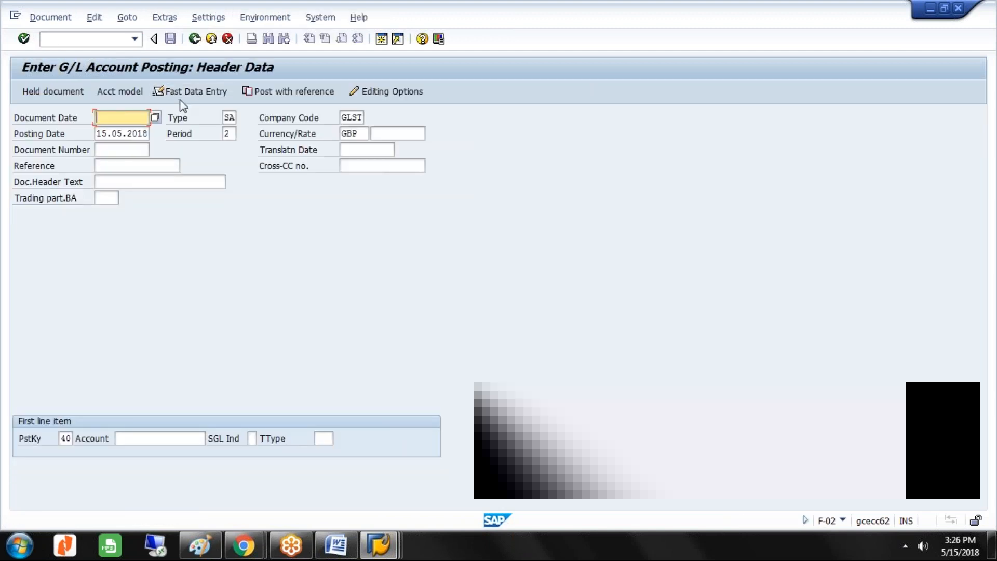
text(10.04.2018)
key(Tab)
key(Tab)
key(Tab)
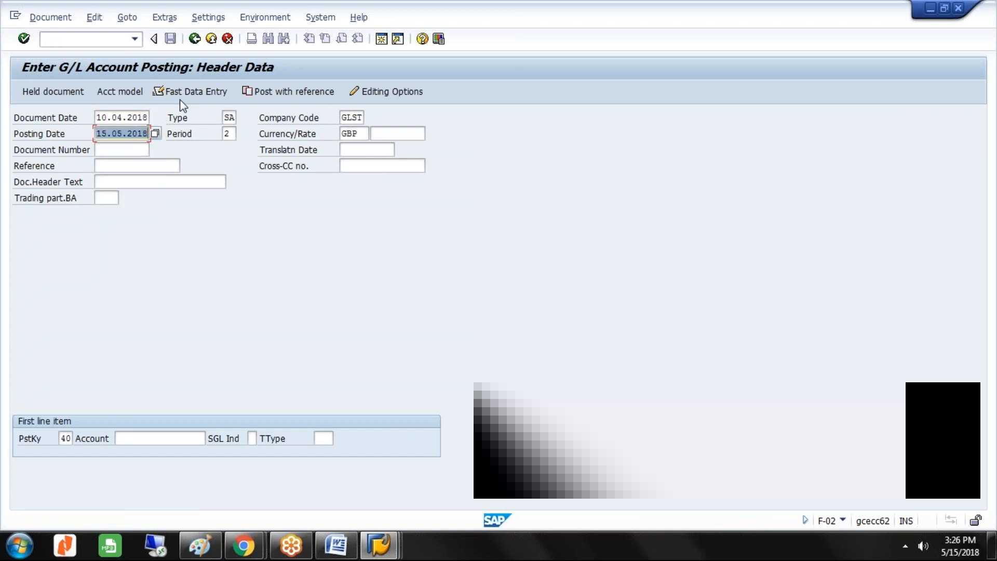
text(10.04.)
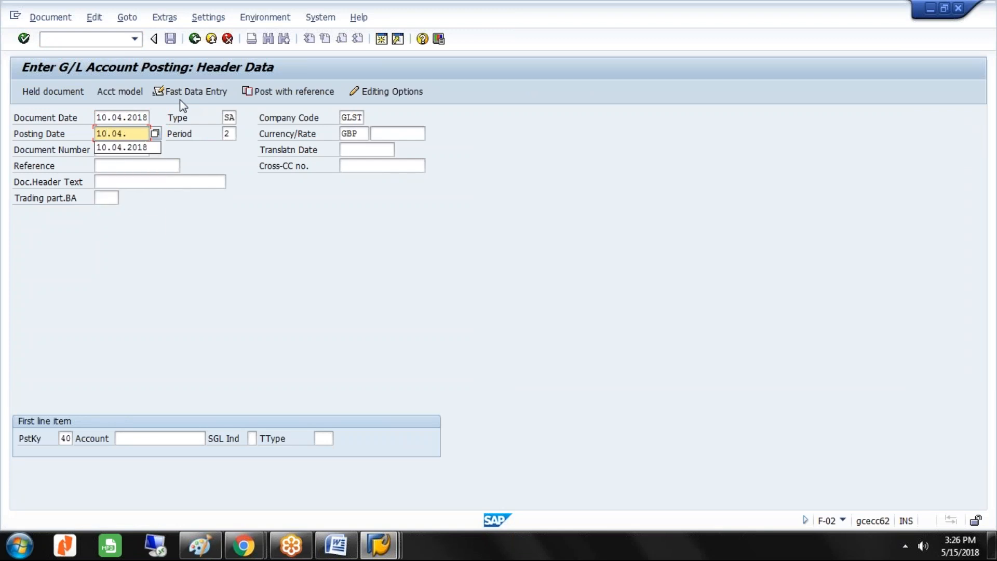
text(2018)
Enter bank account 200000 for the first line item with posting key 40 and continue to its item details
key(Tab)
key(Tab)
key(Tab)
key(Tab)
key(Tab)
key(Tab)
key(Tab)
key(Tab)
key(Tab)
text(200)
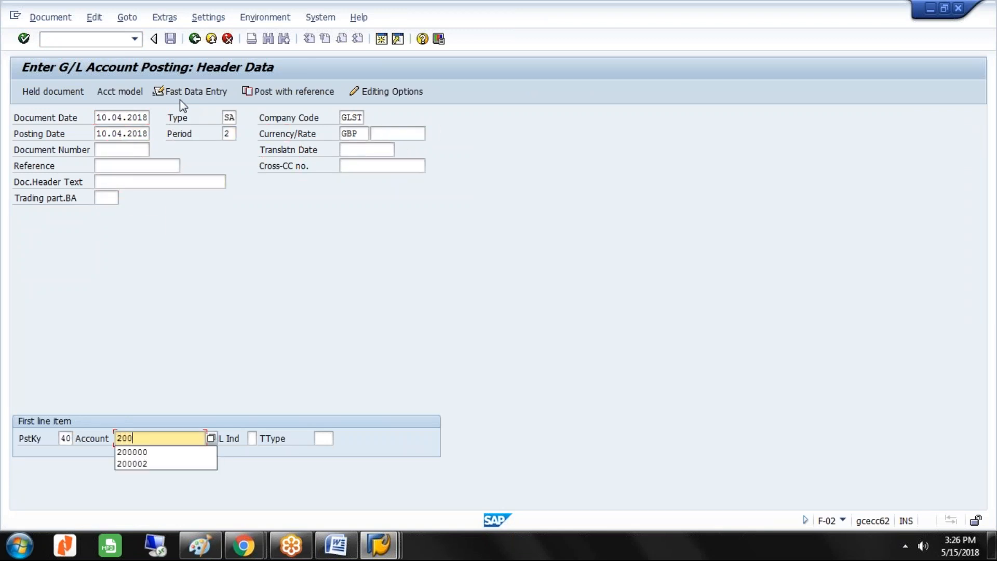
text(000)
key(Return)
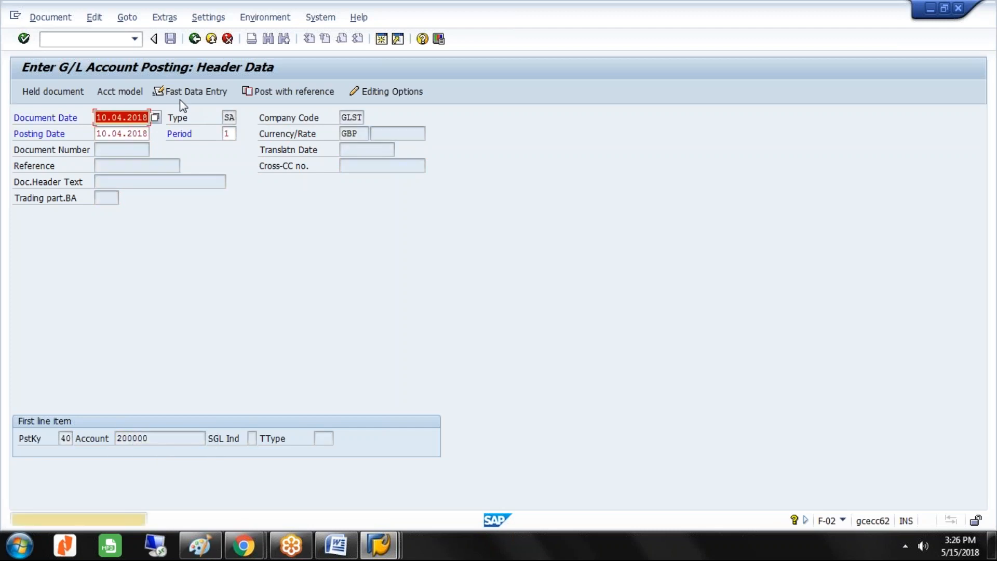
key(Return)
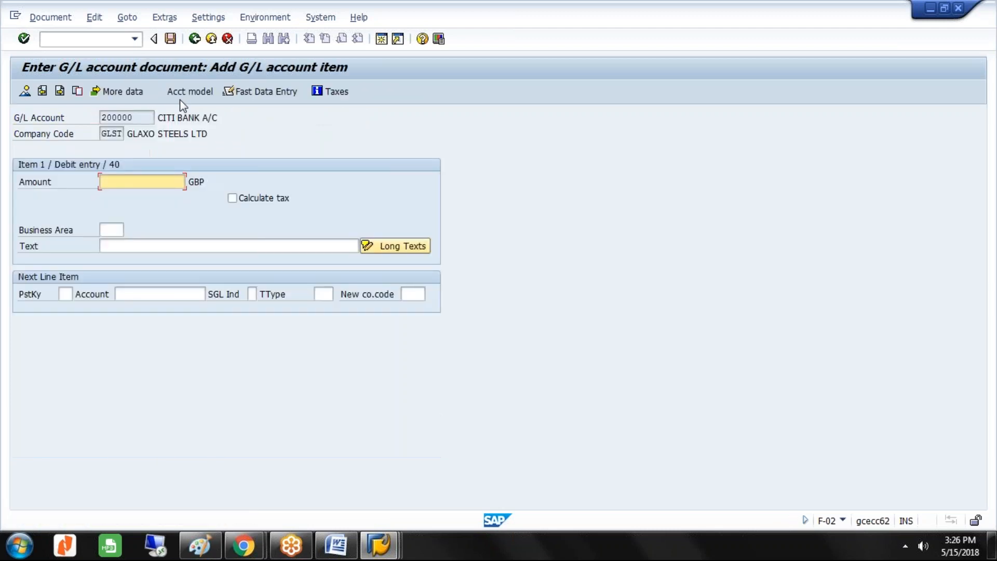
Set the bank debit item's amount to 1500000 GBP and its text to TERM LOAN
text(1500000)
key(Tab)
key(Tab)
key(Tab)
key(Tab)
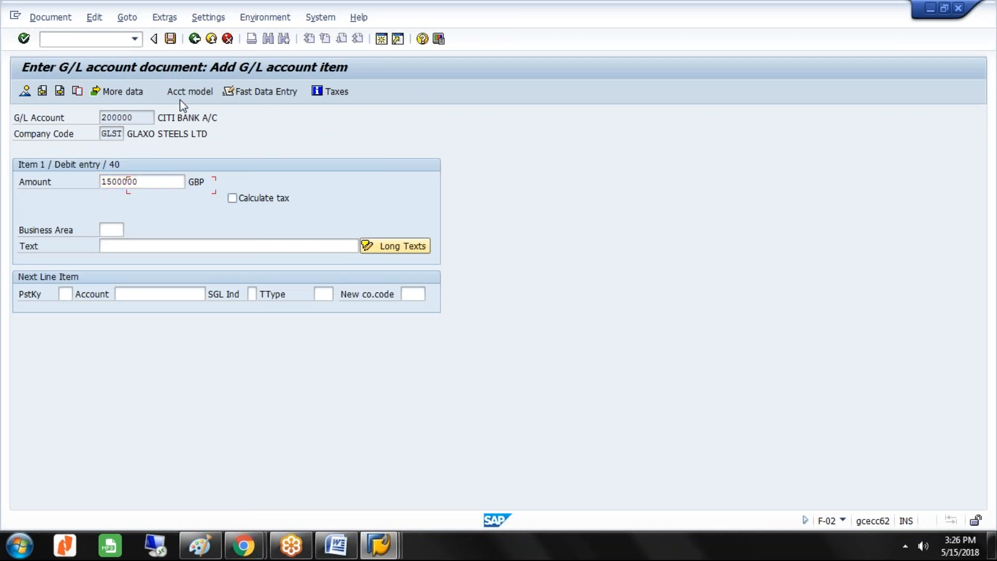
click(163, 245)
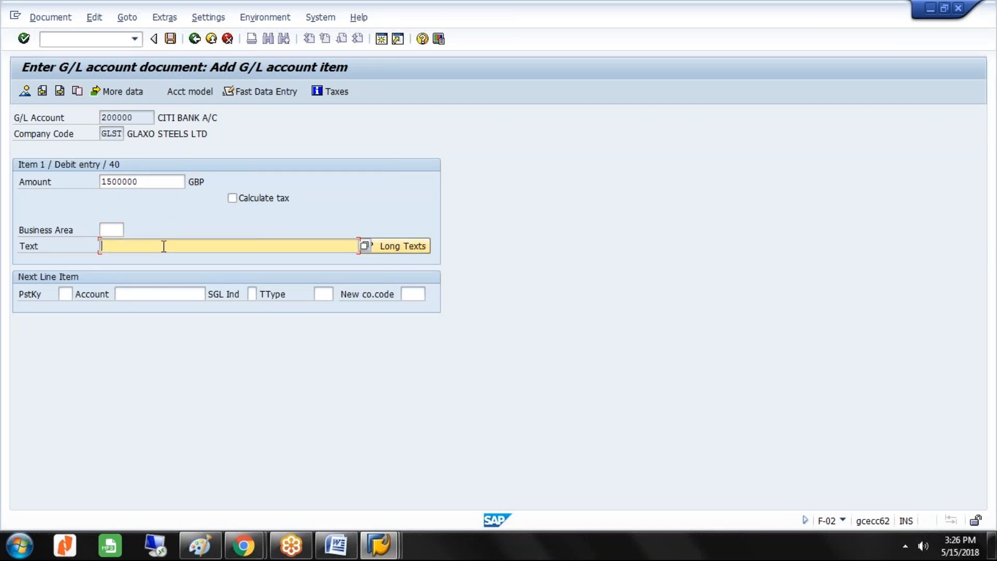
text(TERM LOAN)
Add the next line item with posting key 50 and term loan account 700000
key(Tab)
key(Tab)
text(50)
key(Tab)
text(700000)
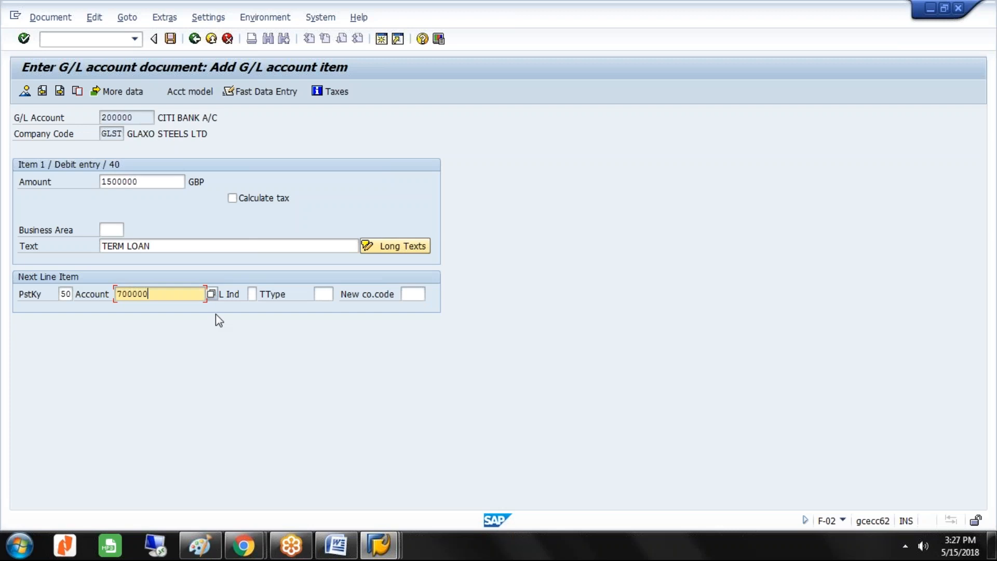
key(Return)
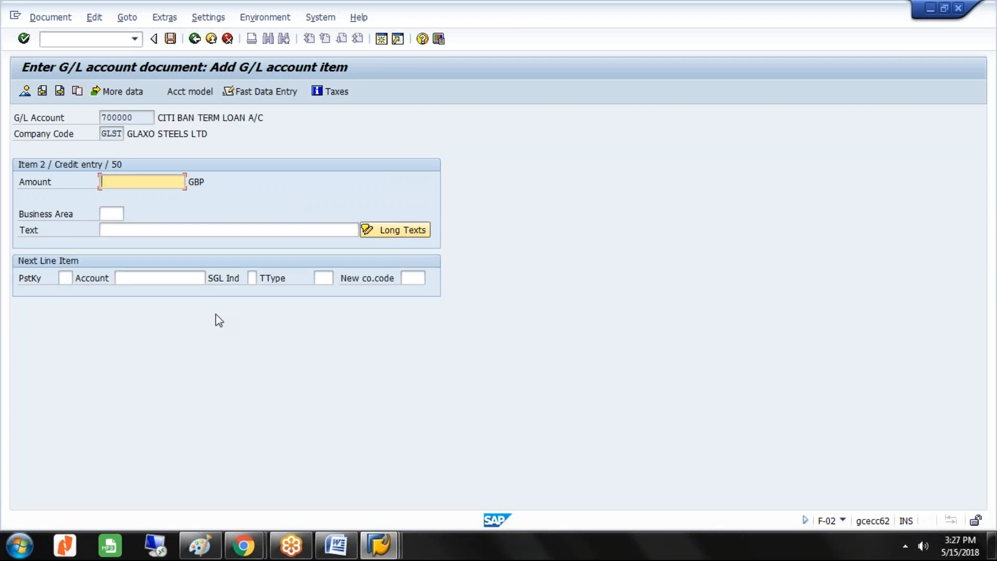
Fill the term loan credit item with amount * and text +, simulate the document, and post it
text(*)
click(188, 230)
text(+)
click(64, 18)
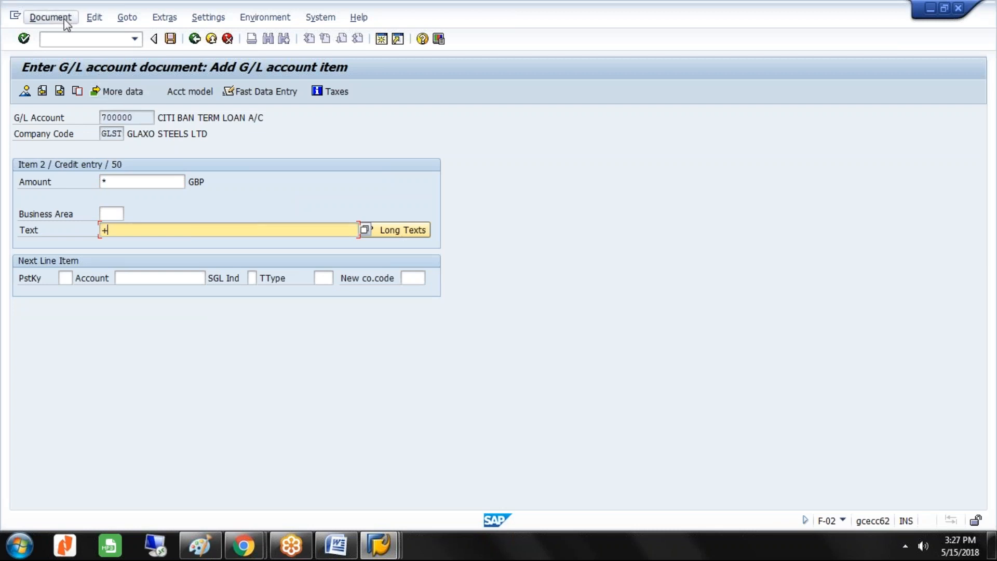
click(61, 84)
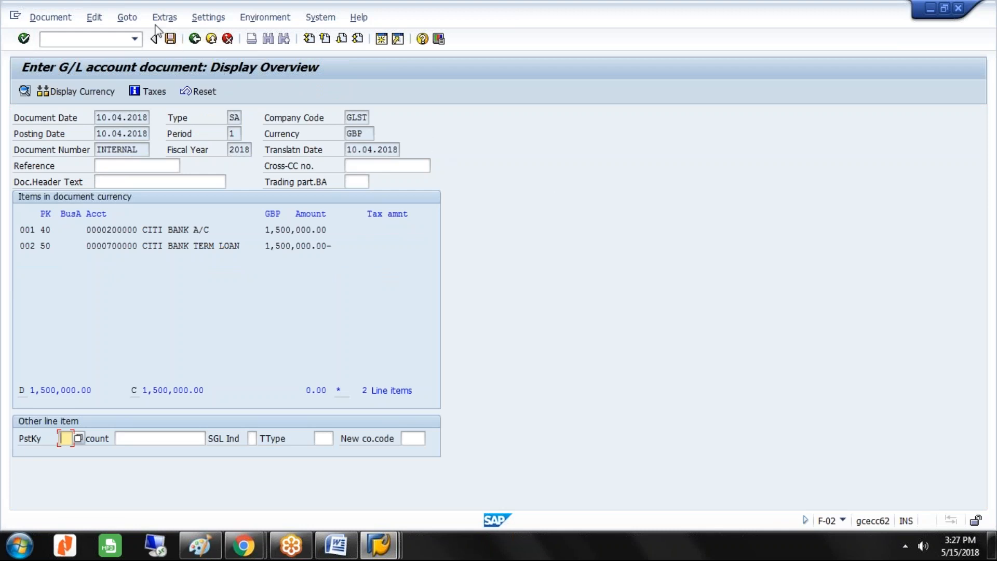
click(171, 38)
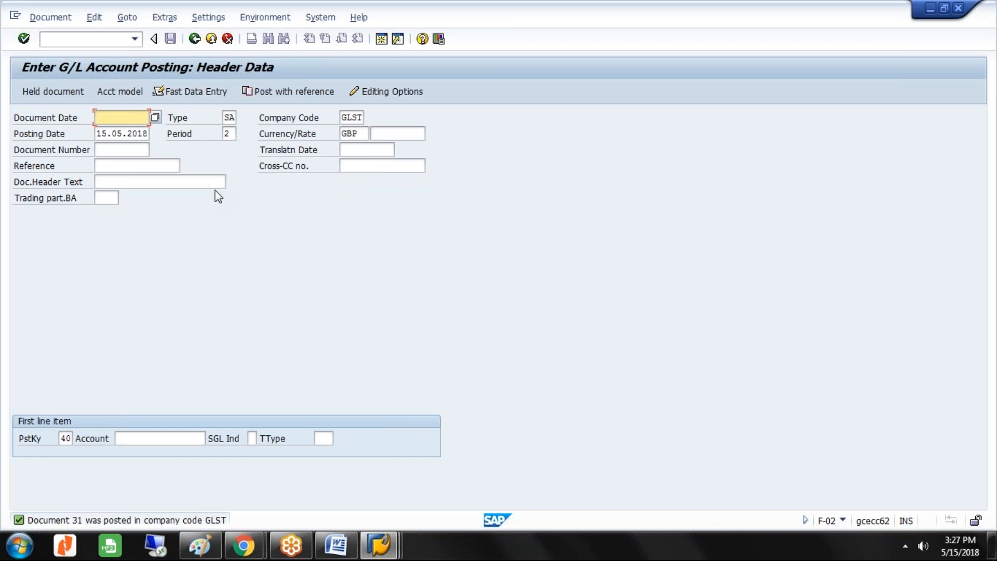
Set both the document date and the posting date of a new G/L posting to 01.07.2018
text(01.07)
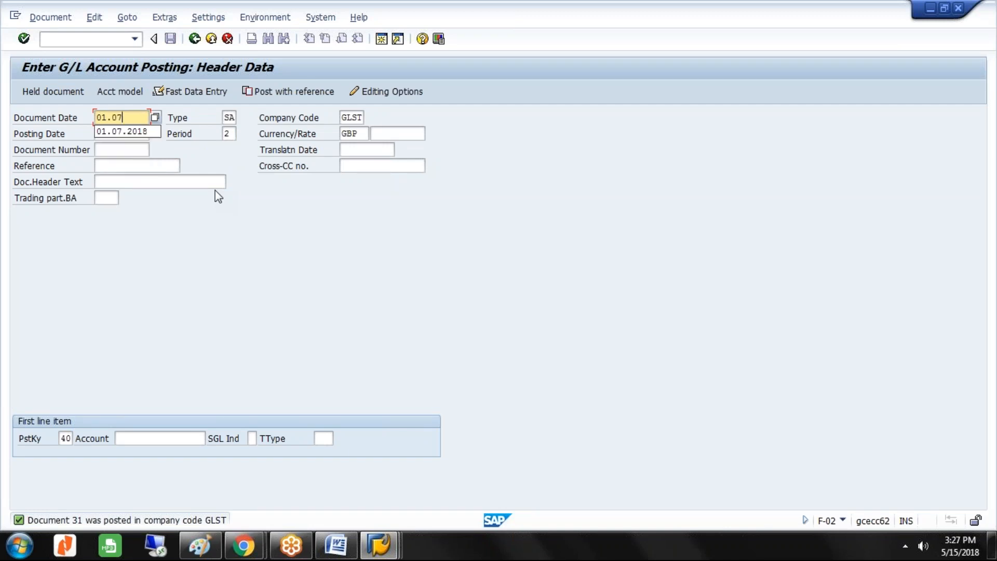
key(Down)
key(Return)
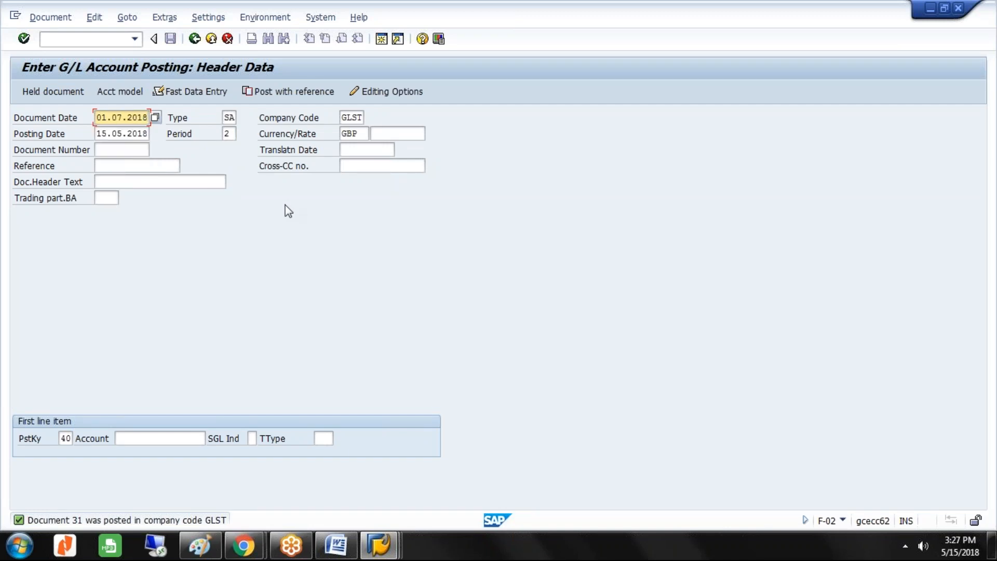
key(Tab)
key(Tab)
key(Tab)
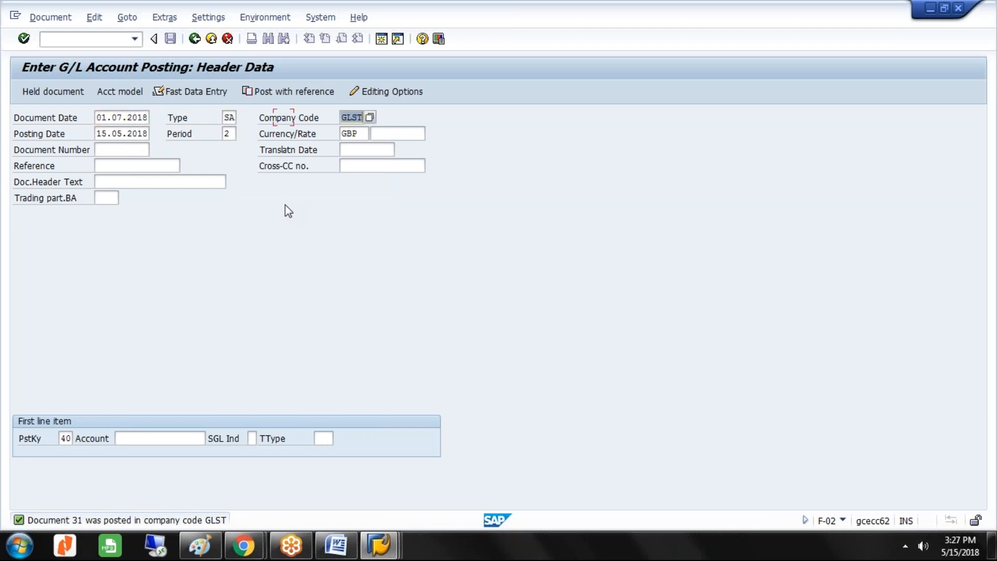
text(01.07.)
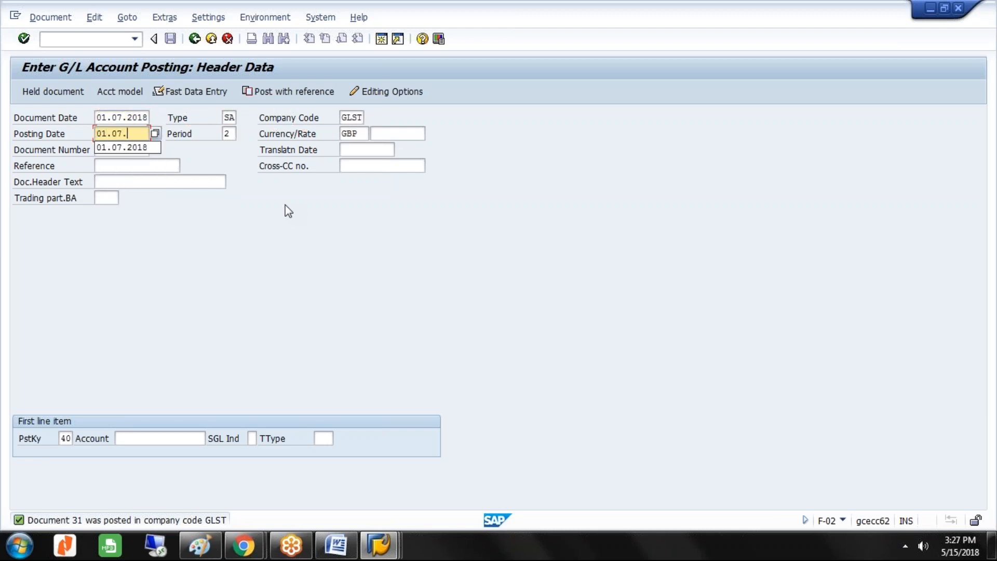
text(2018)
Enter term loan account 700000 as the first line item with posting key 40 and continue to its item details, accepting the date warnings
key(Tab)
key(Tab)
key(Tab)
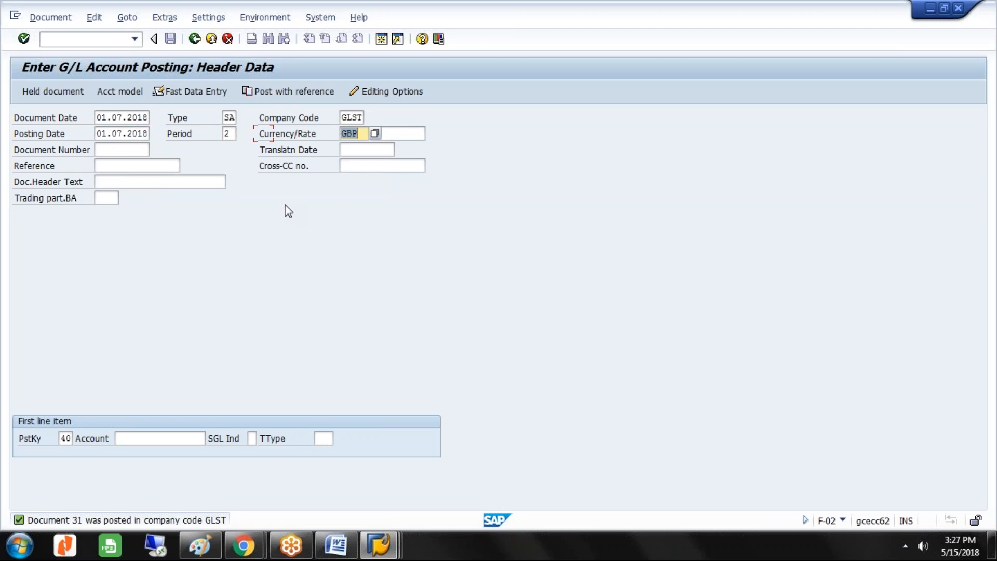
key(Tab)
key(Tab)
key(Tab)
key(Tab)
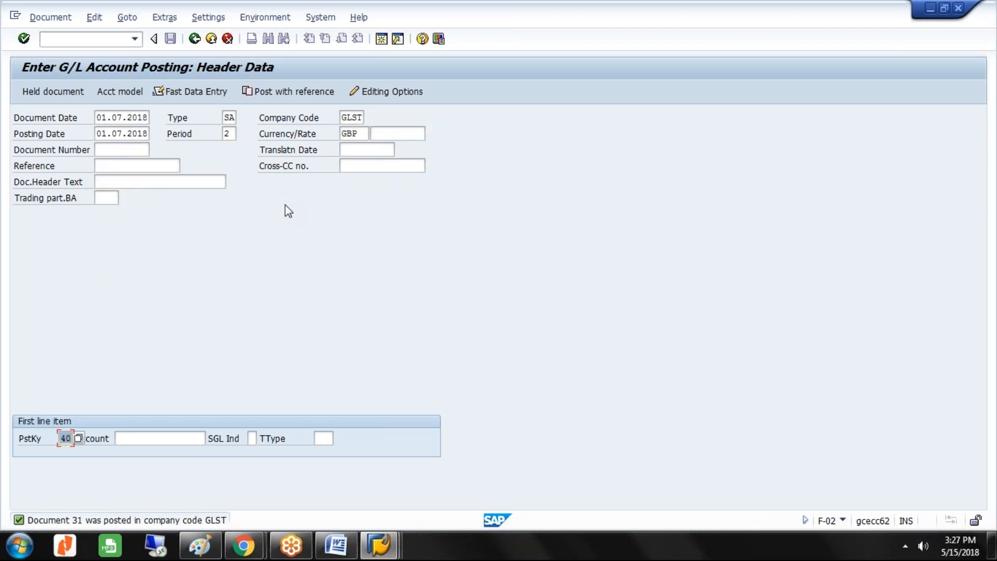
key(Tab)
text(700000)
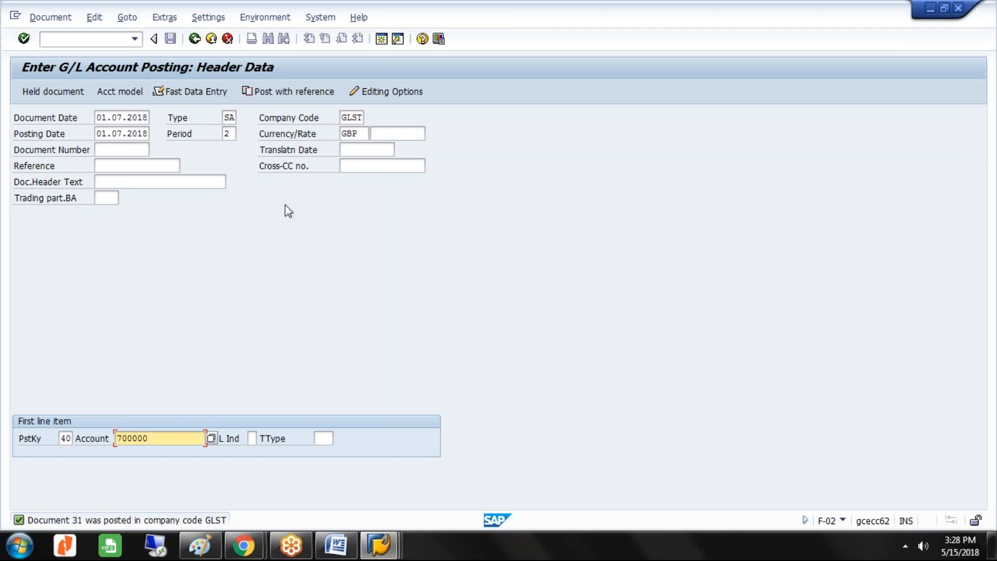
key(Return)
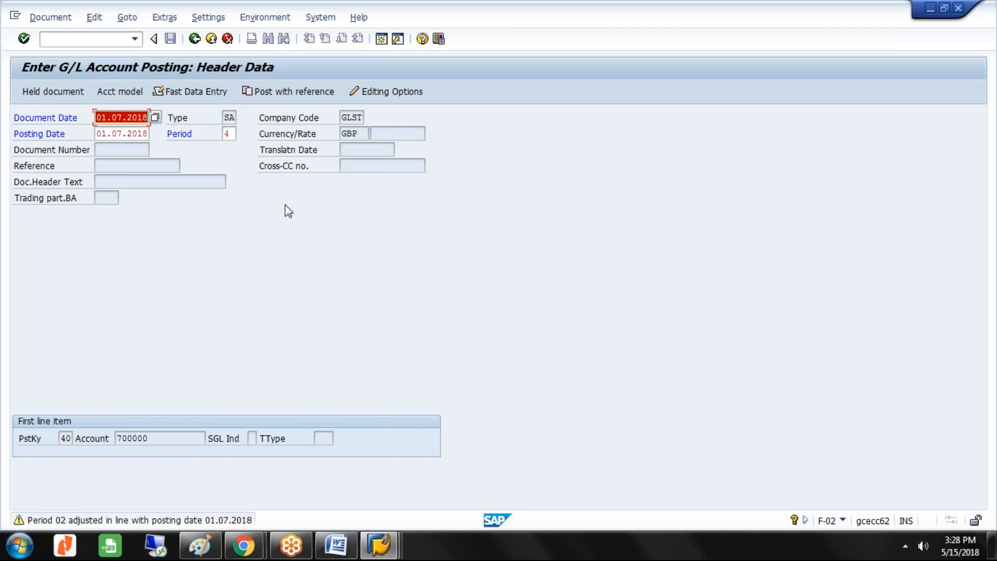
key(Return)
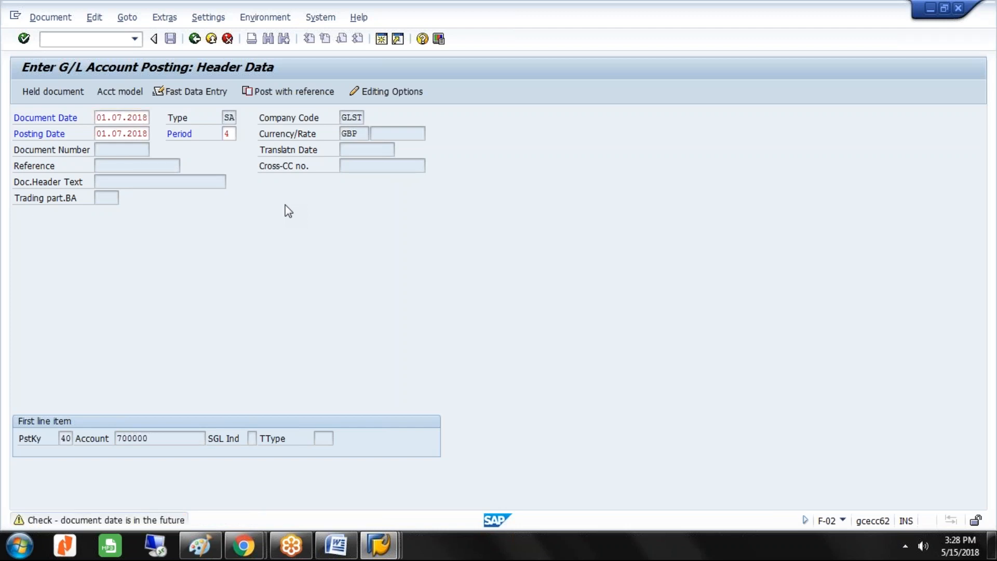
key(Return)
Set the term loan debit item's amount to 15000 GBP and its text to TERM LOAN REPAYMENT 1ST INSTALMENT
text(15000)
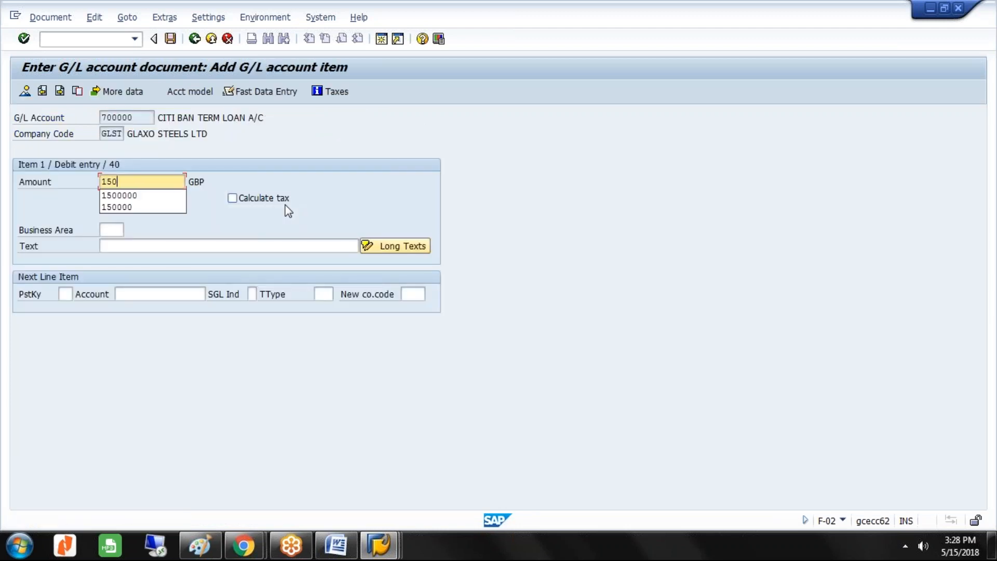
click(235, 248)
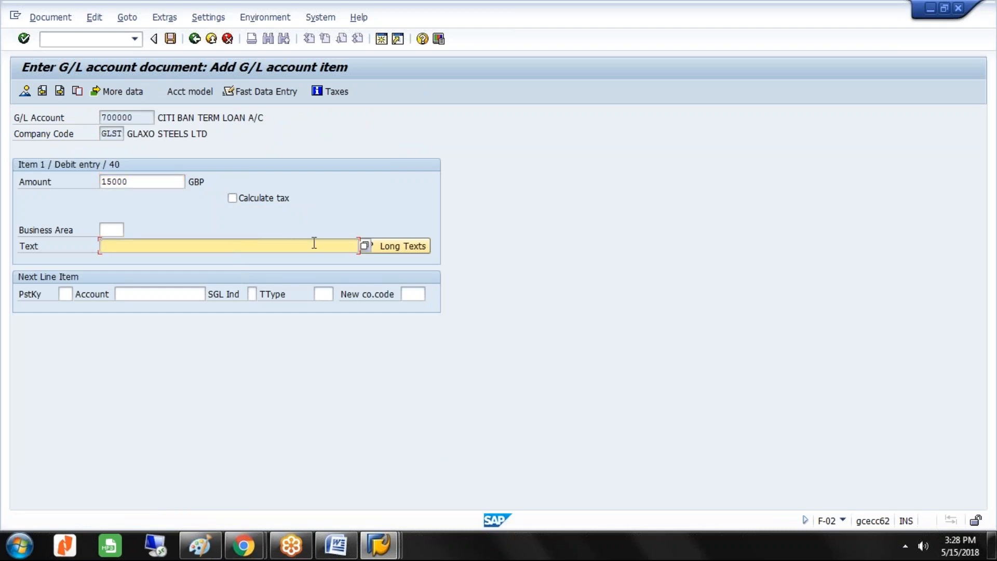
text(TERM LOAN REPAYMENT )
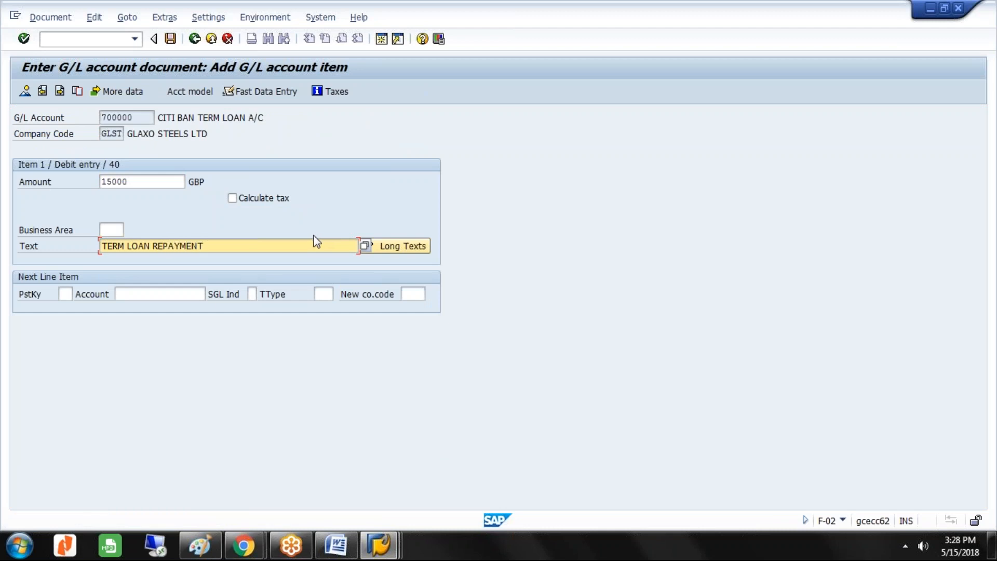
text(1ST INSTALMENT)
Add the next line item with posting key 50 and bank account 200000
click(65, 294)
text(50)
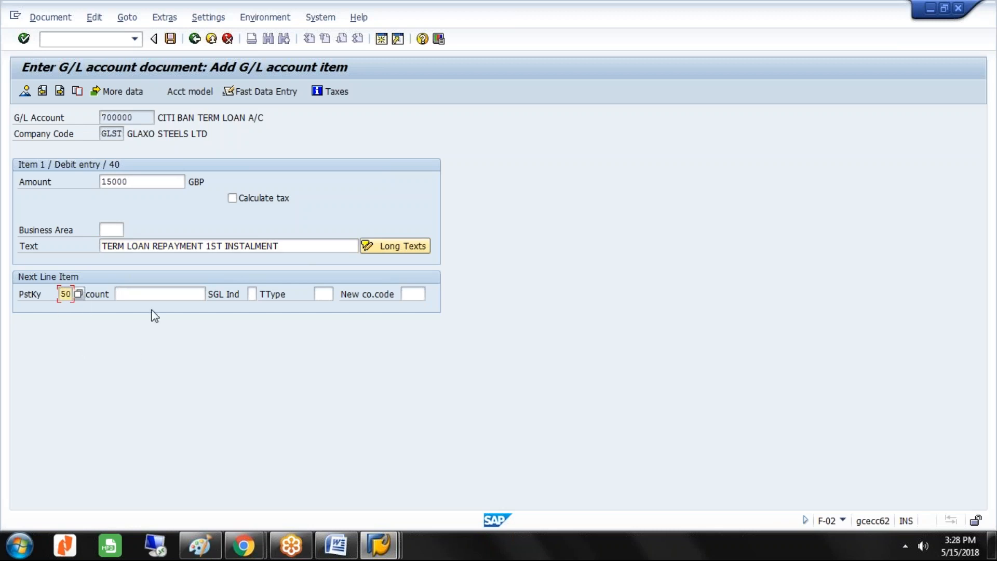
click(155, 294)
text(200000)
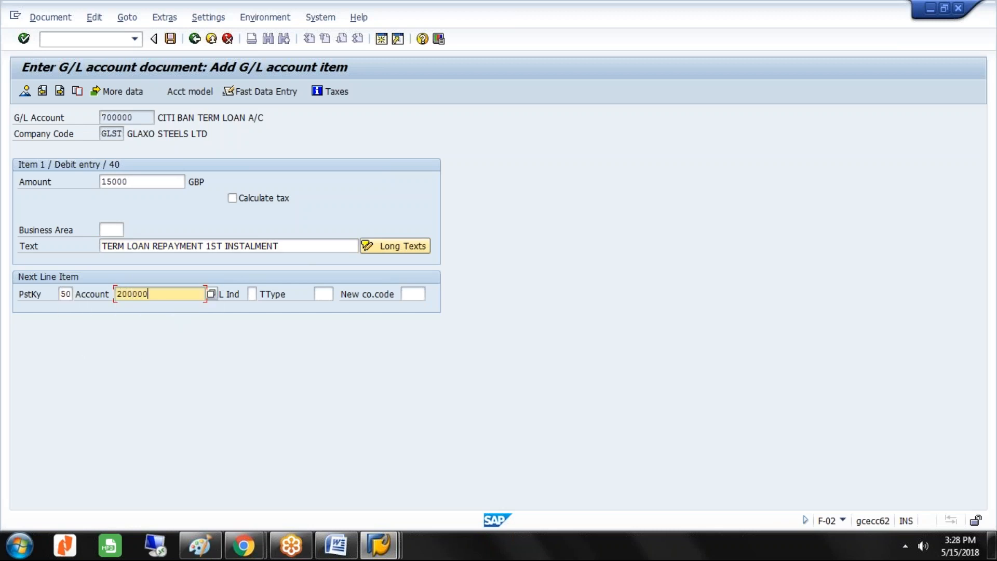
key(Return)
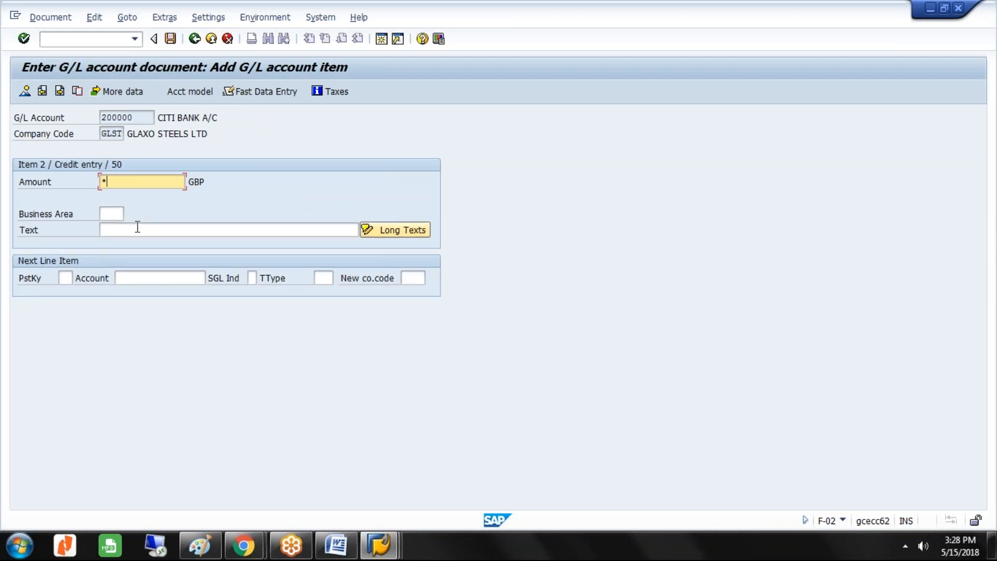
Fill the bank credit item with amount * and text +, simulate the repayment document, and post it
click(138, 229)
text(+)
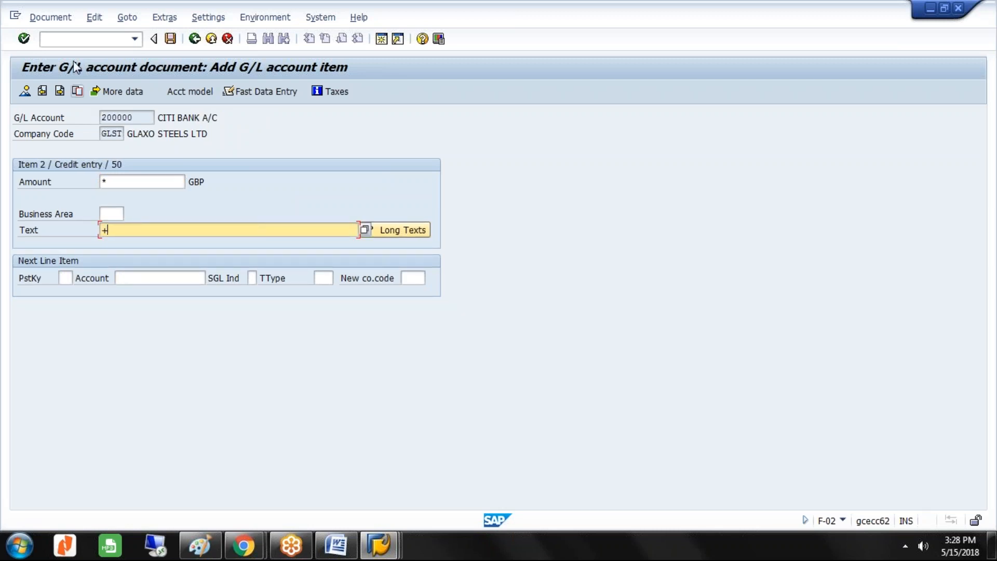
click(52, 17)
click(61, 86)
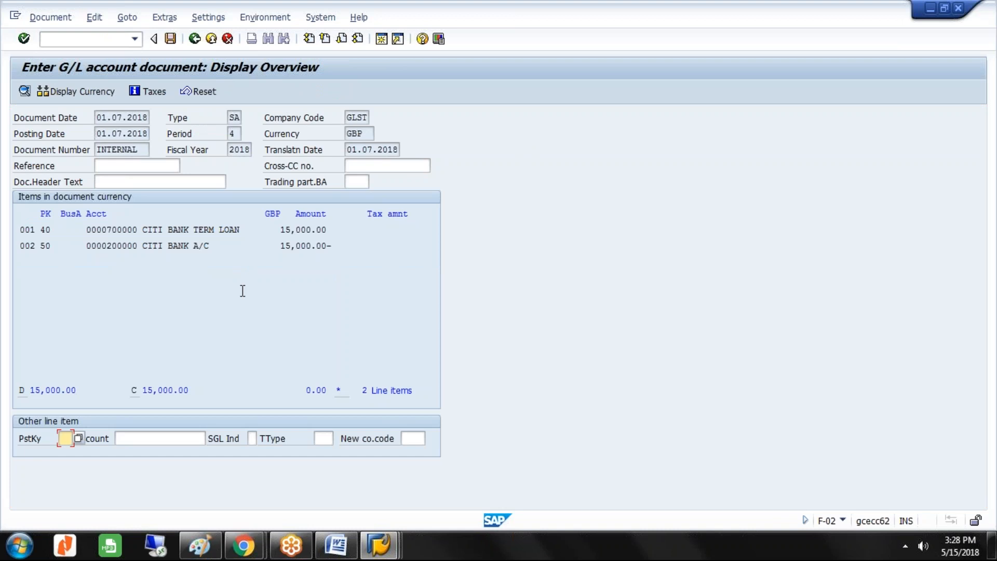
click(170, 38)
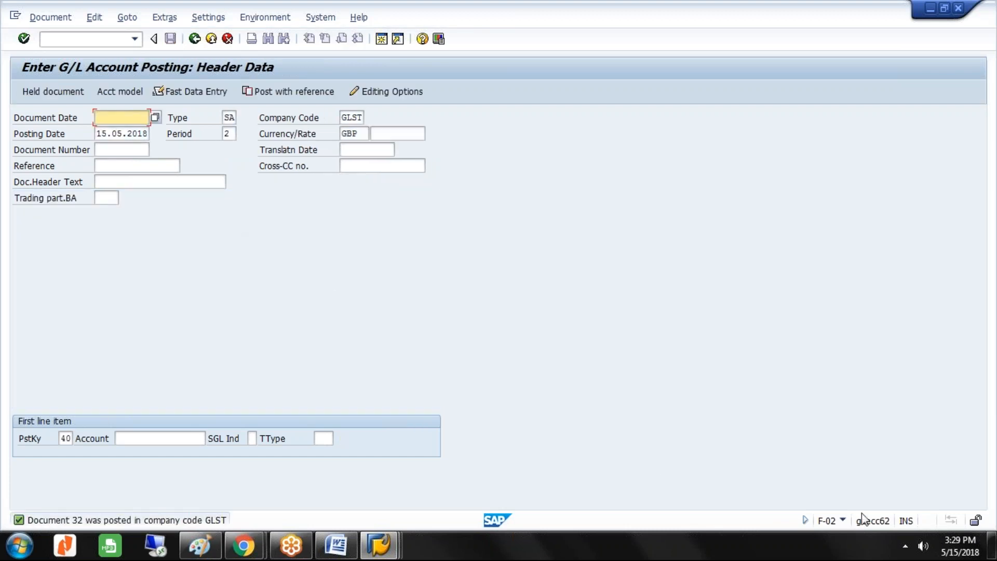
mouse_move(954, 551)
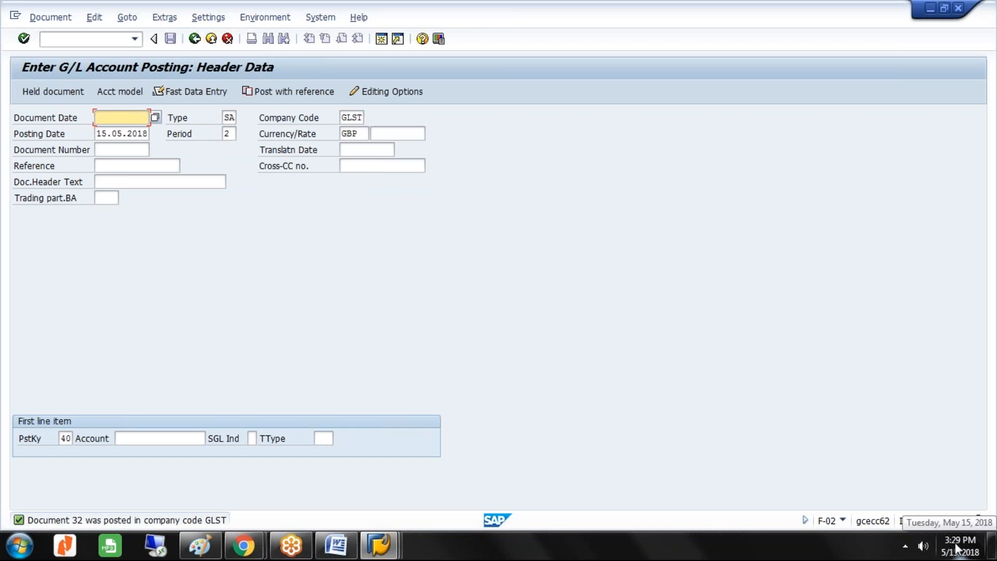